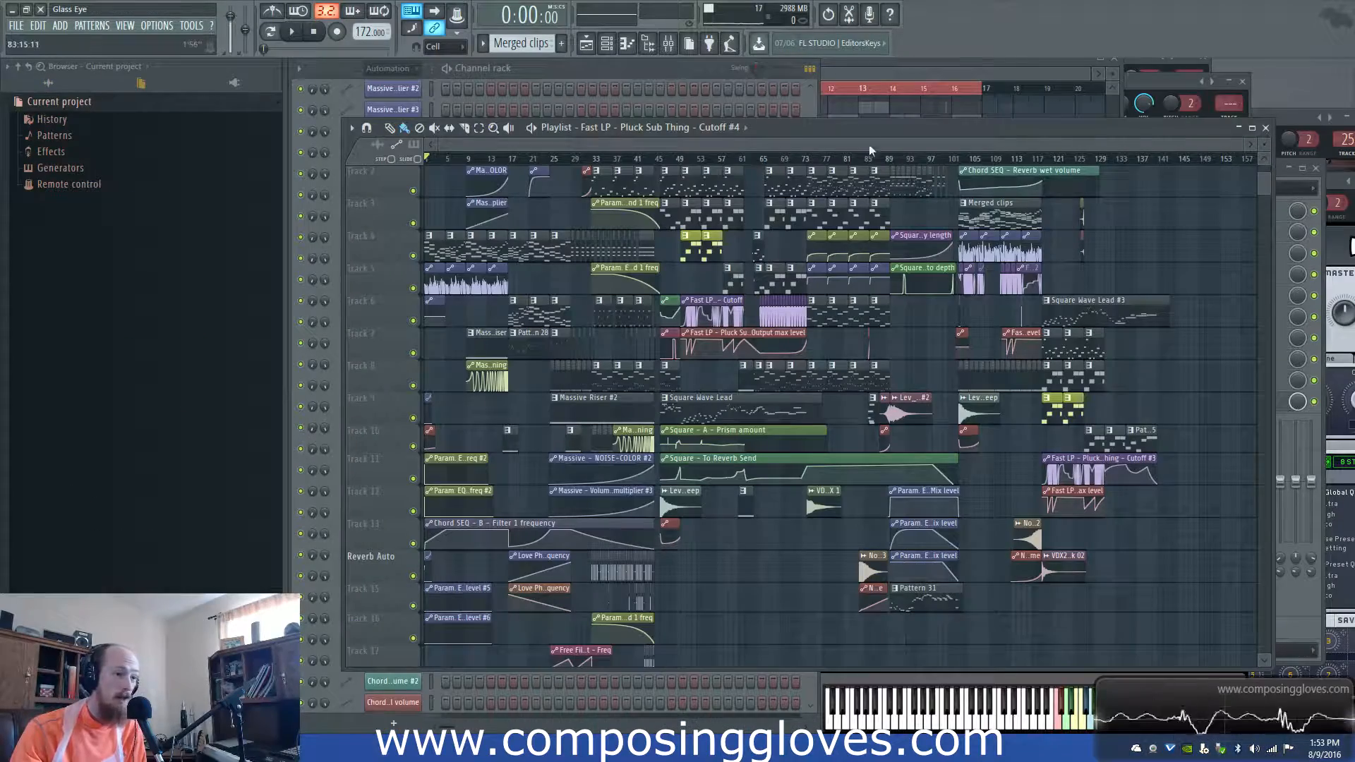
# - Move the Playlist window slightly higher and examine the arrangement's tracks as a whole and around bars 45 to 60
pyautogui.moveTo(873, 131); pyautogui.dragTo(844, 91)
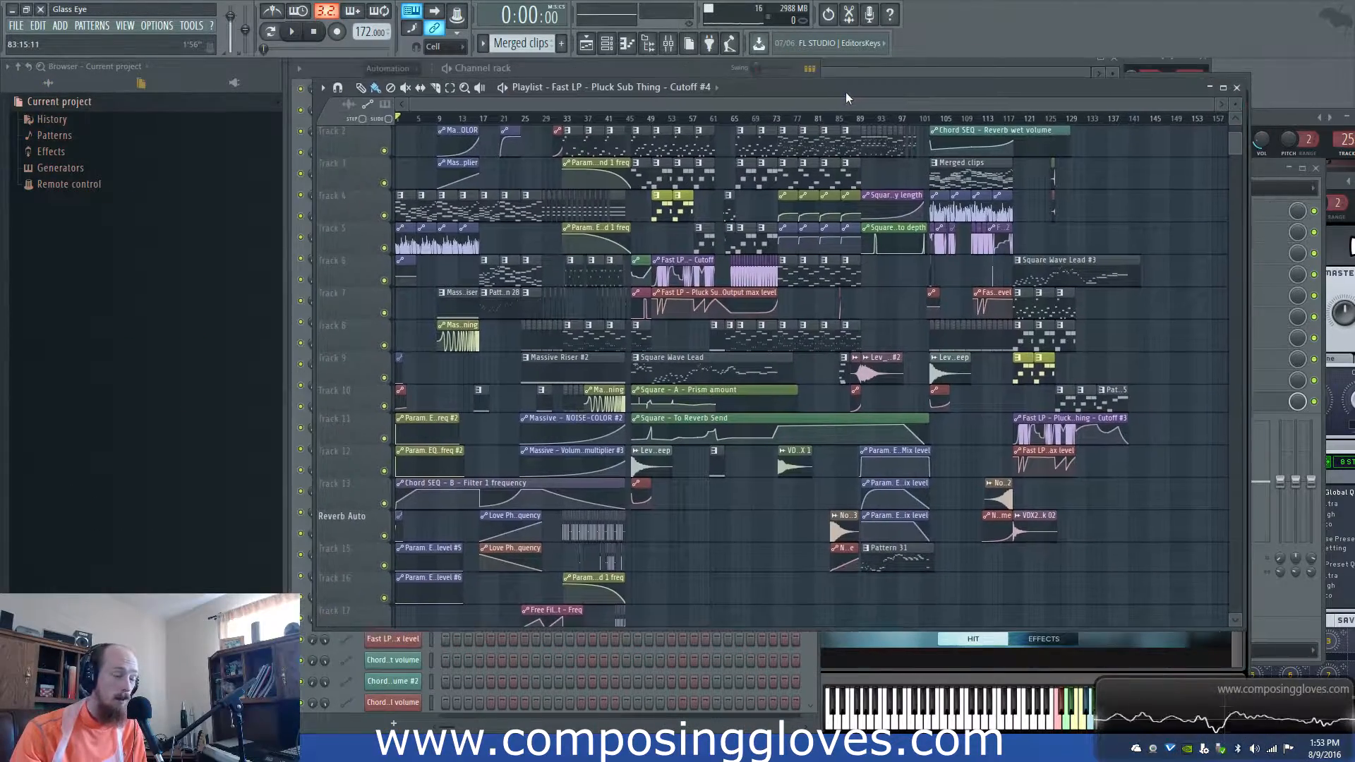
pyautogui.scroll(3, 782, 384)
pyautogui.scroll(-5, 781, 384)
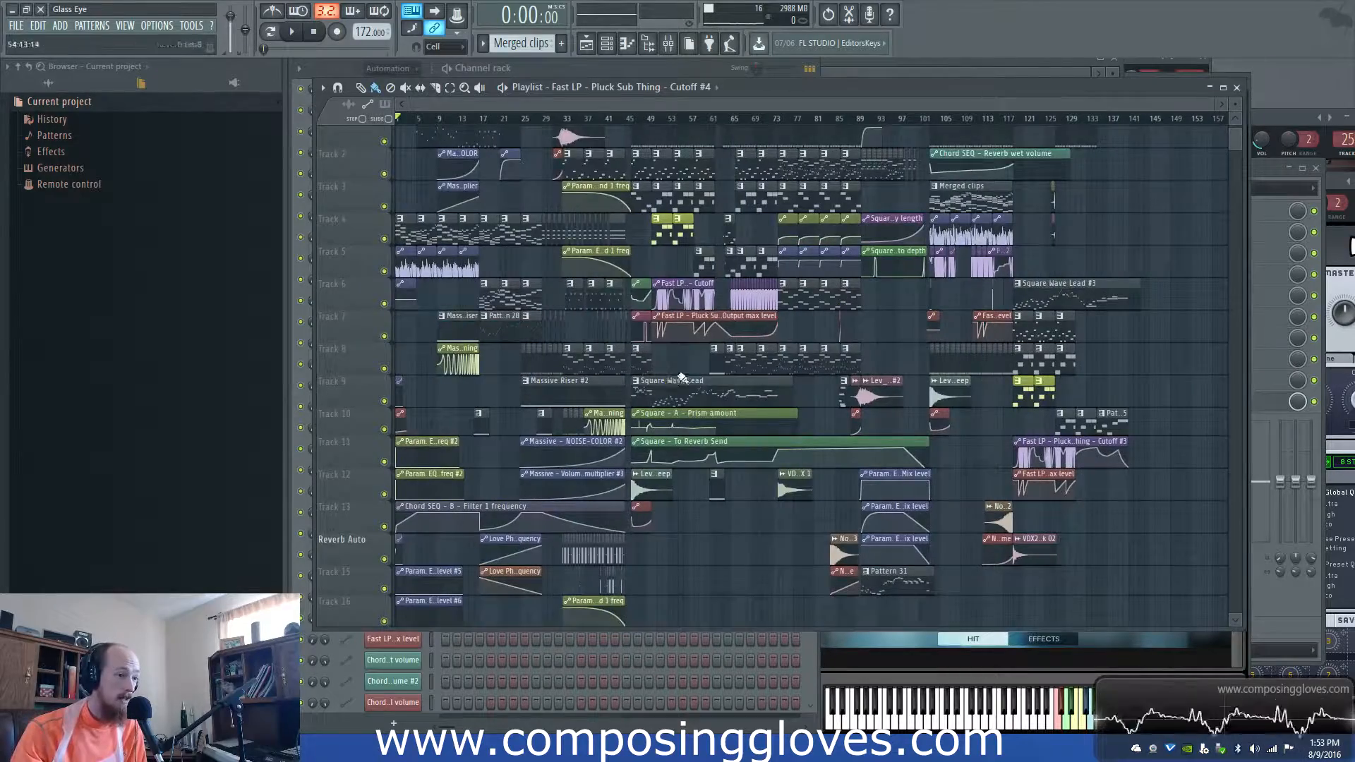
pyautogui.scroll(5, 676, 377)
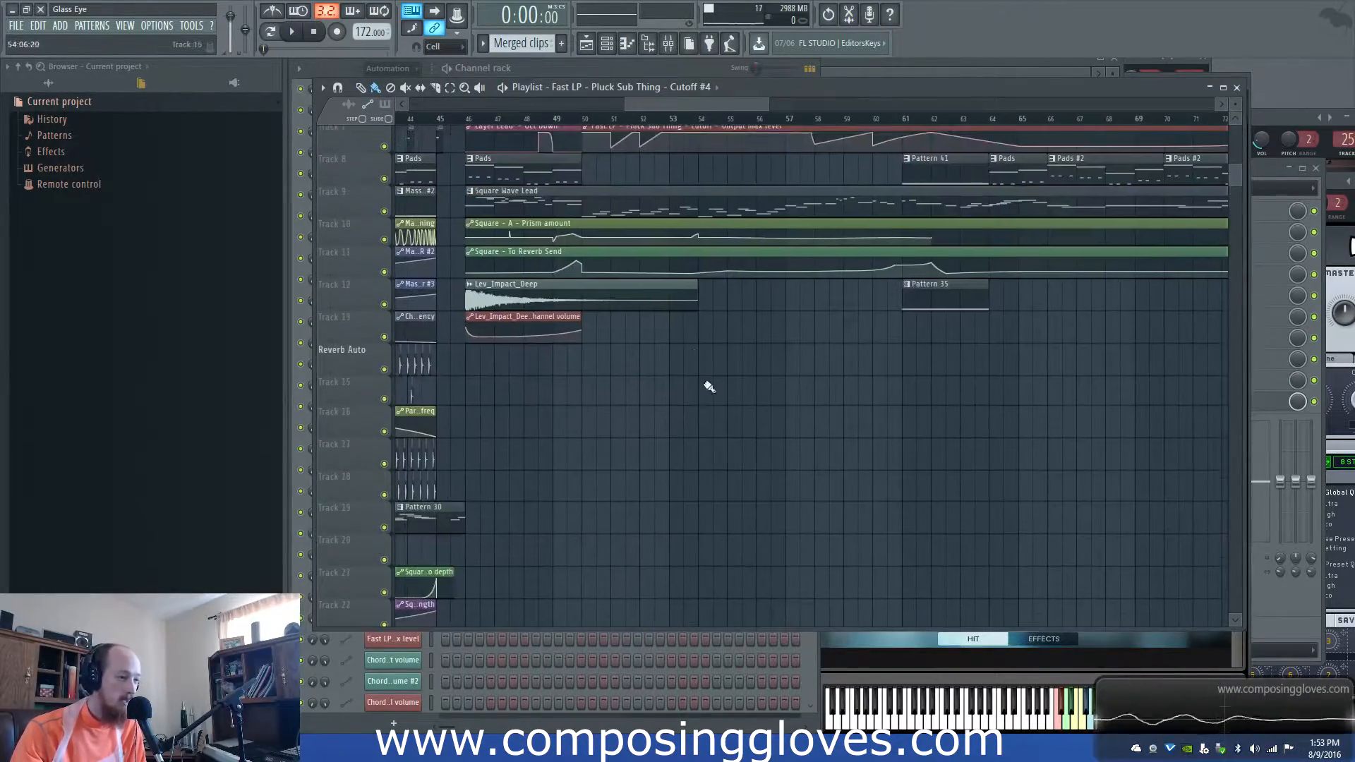
pyautogui.scroll(-3, 724, 459)
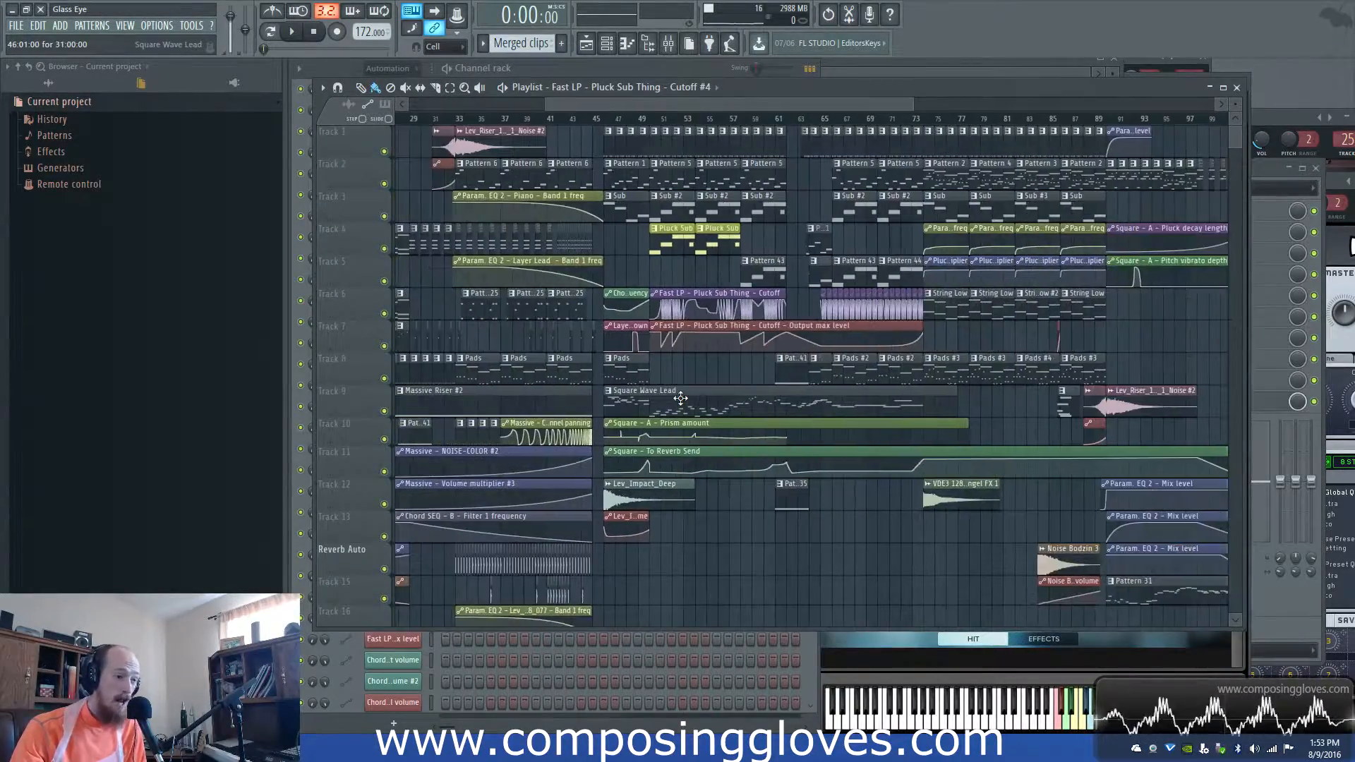
pyautogui.scroll(-3, 657, 352)
# - View the mixer's tracks, return to the Playlist and examine the second half of the arrangement
pyautogui.click(668, 43)
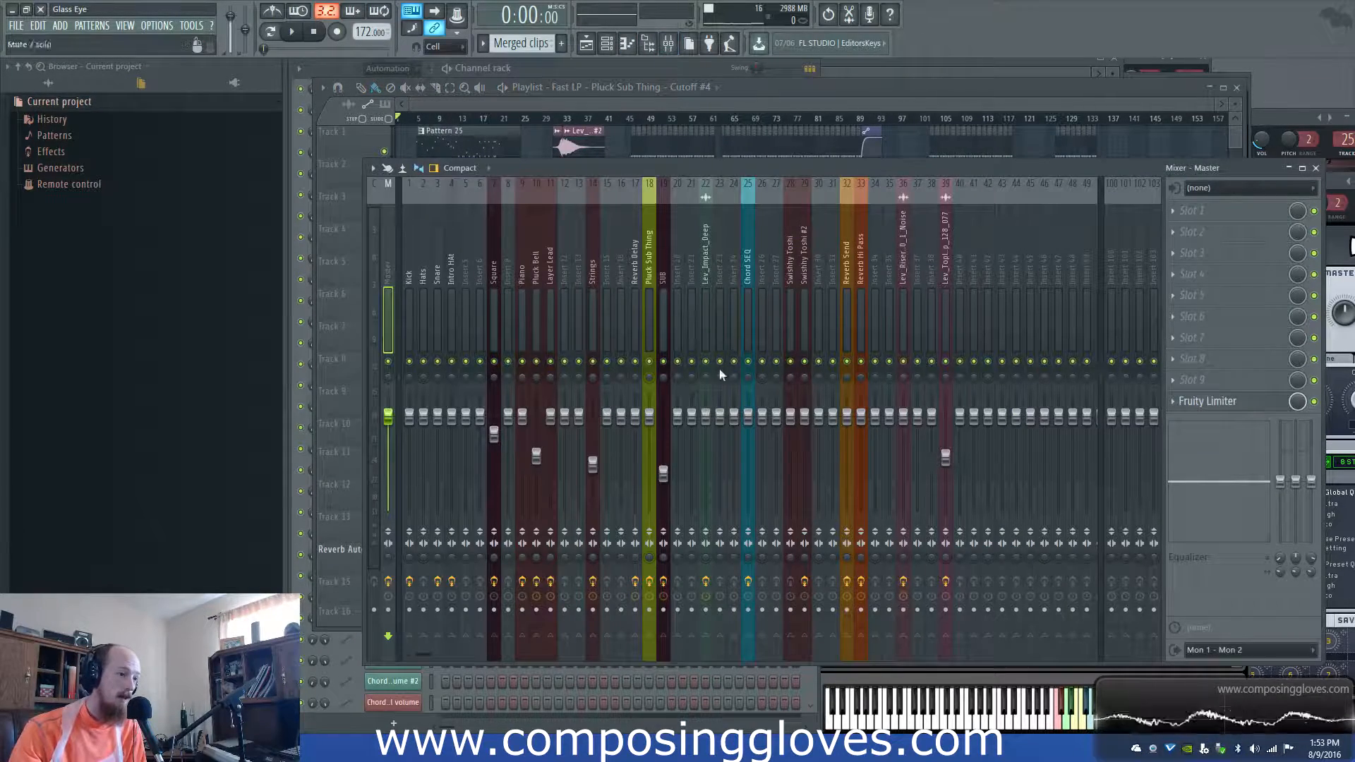
pyautogui.click(721, 107)
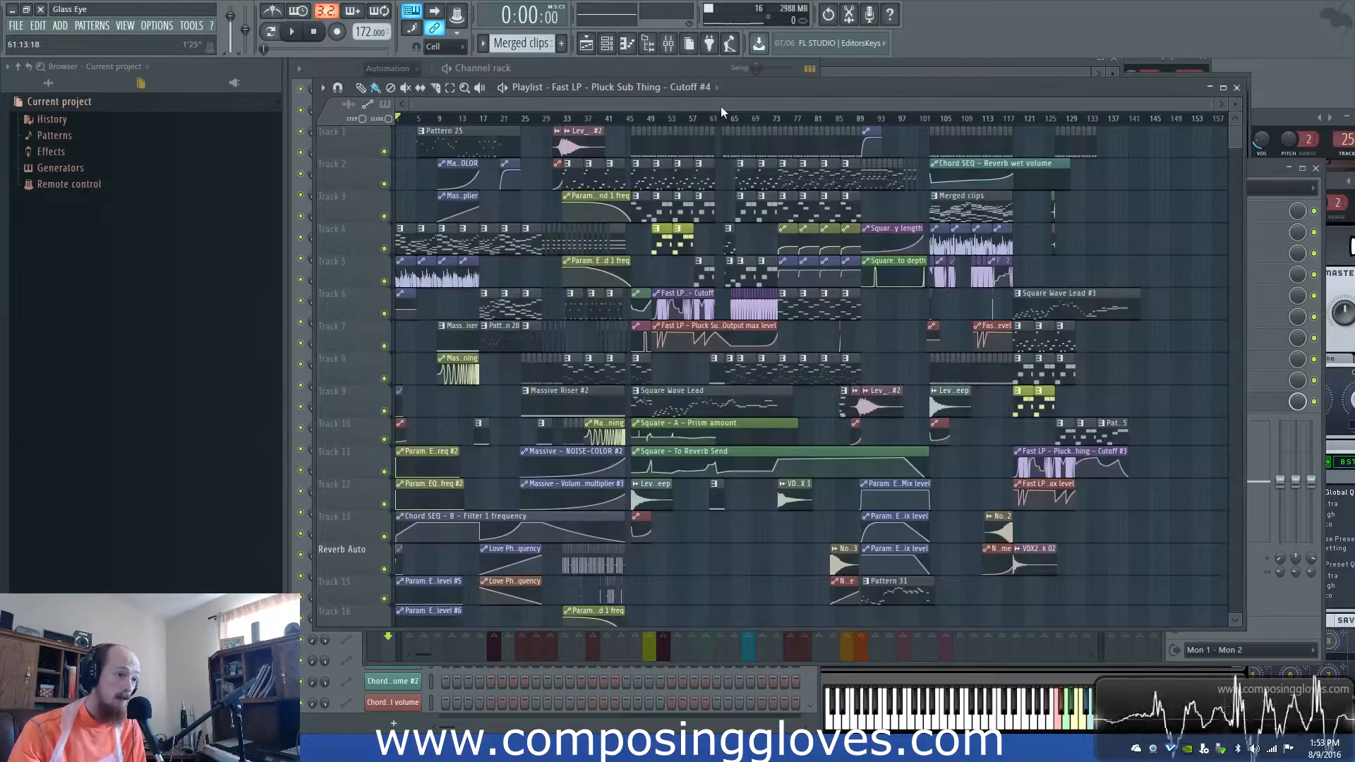
pyautogui.scroll(5, 634, 286)
pyautogui.scroll(-4, 634, 287)
pyautogui.moveTo(875, 272); pyautogui.dragTo(520, 331)
pyautogui.scroll(-3, 738, 344)
pyautogui.scroll(3, 738, 343)
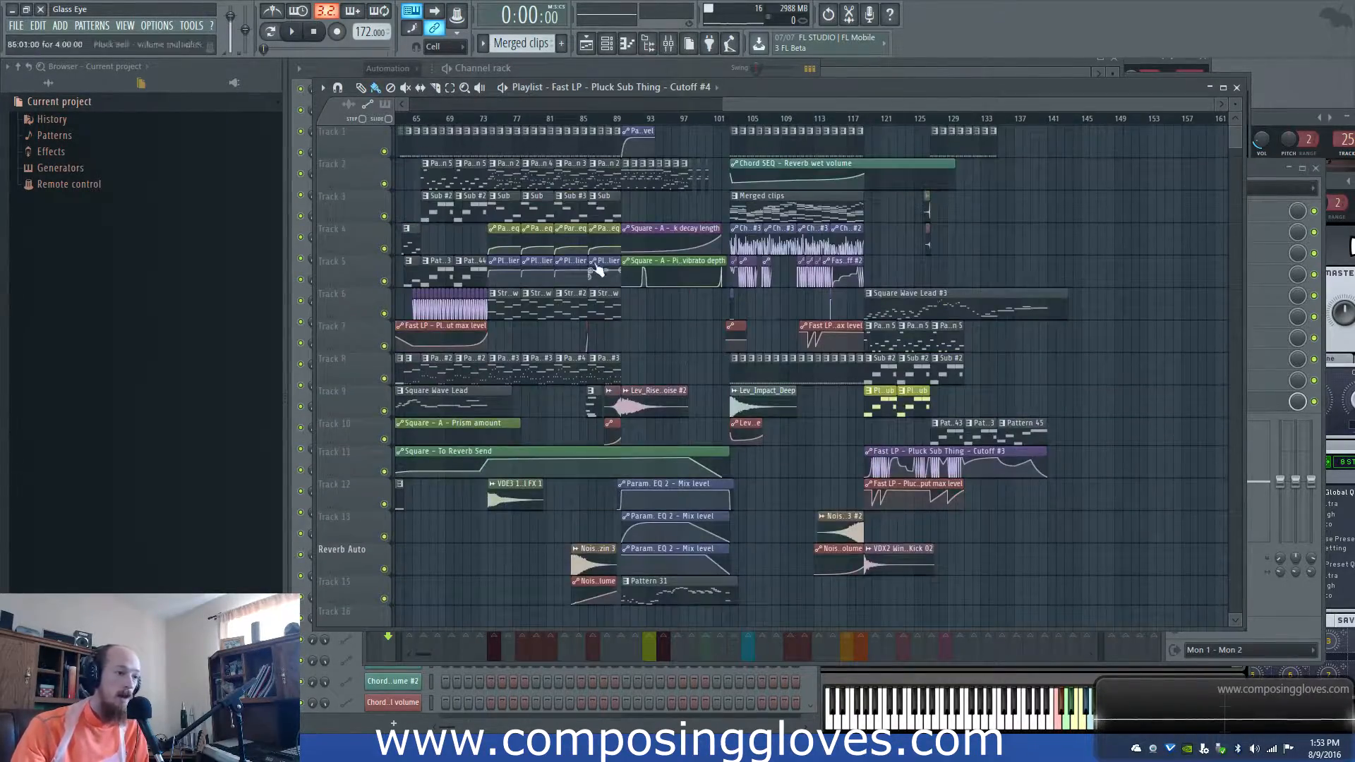
pyautogui.moveTo(599, 272); pyautogui.dragTo(665, 290)
pyautogui.scroll(-3, 734, 343)
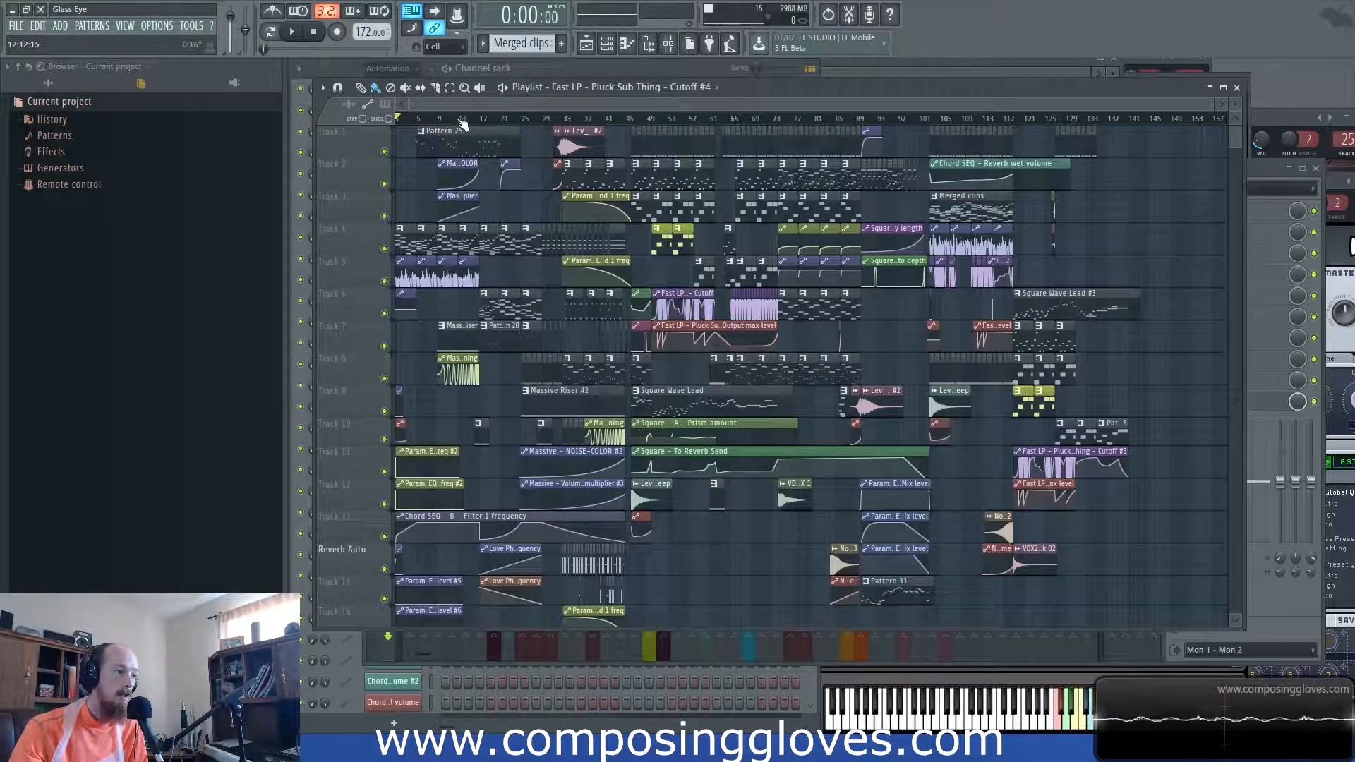
# - Place the playhead near the end of the last Square Wave Lead #3 clip to check the song's length
pyautogui.moveTo(1109, 125); pyautogui.dragTo(1143, 119)
pyautogui.scroll(8, 1133, 226)
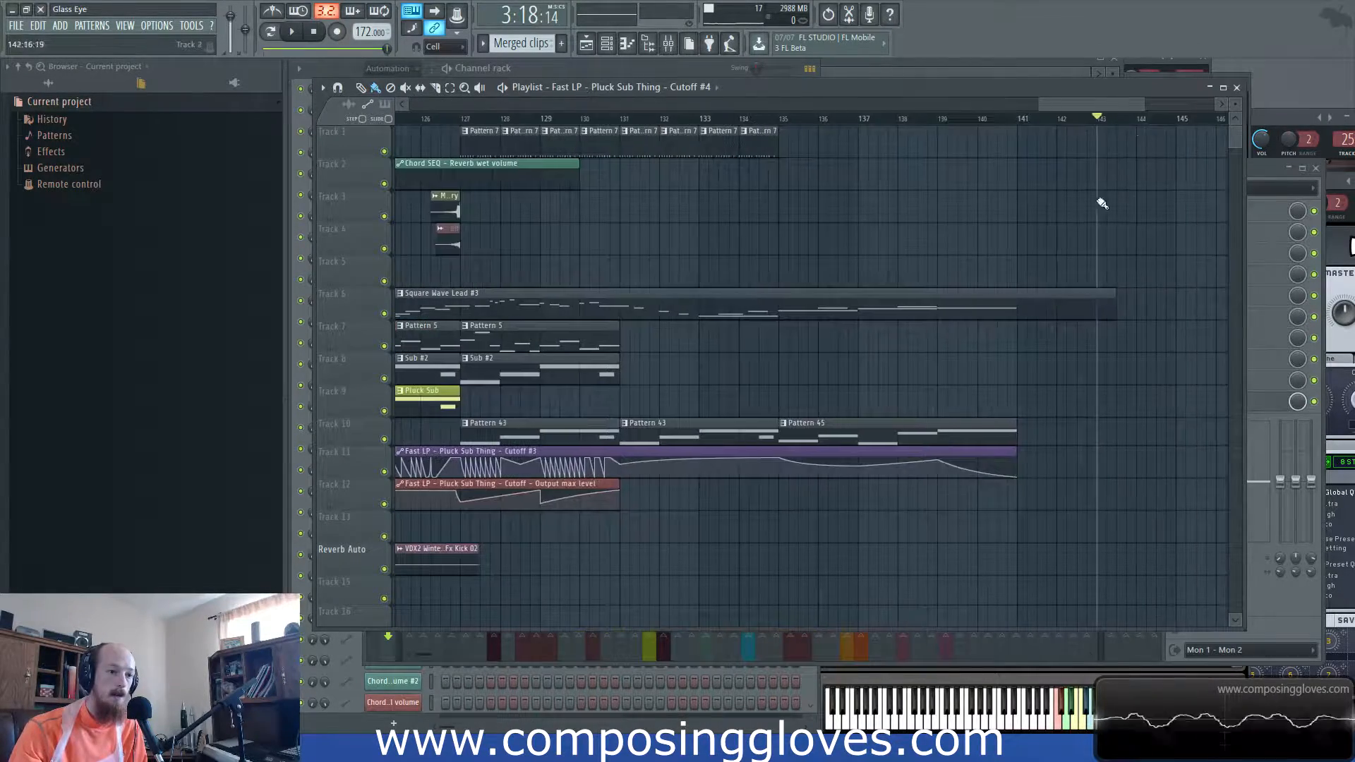
pyautogui.click(1108, 120)
pyautogui.scroll(4, 1152, 205)
pyautogui.click(1078, 126)
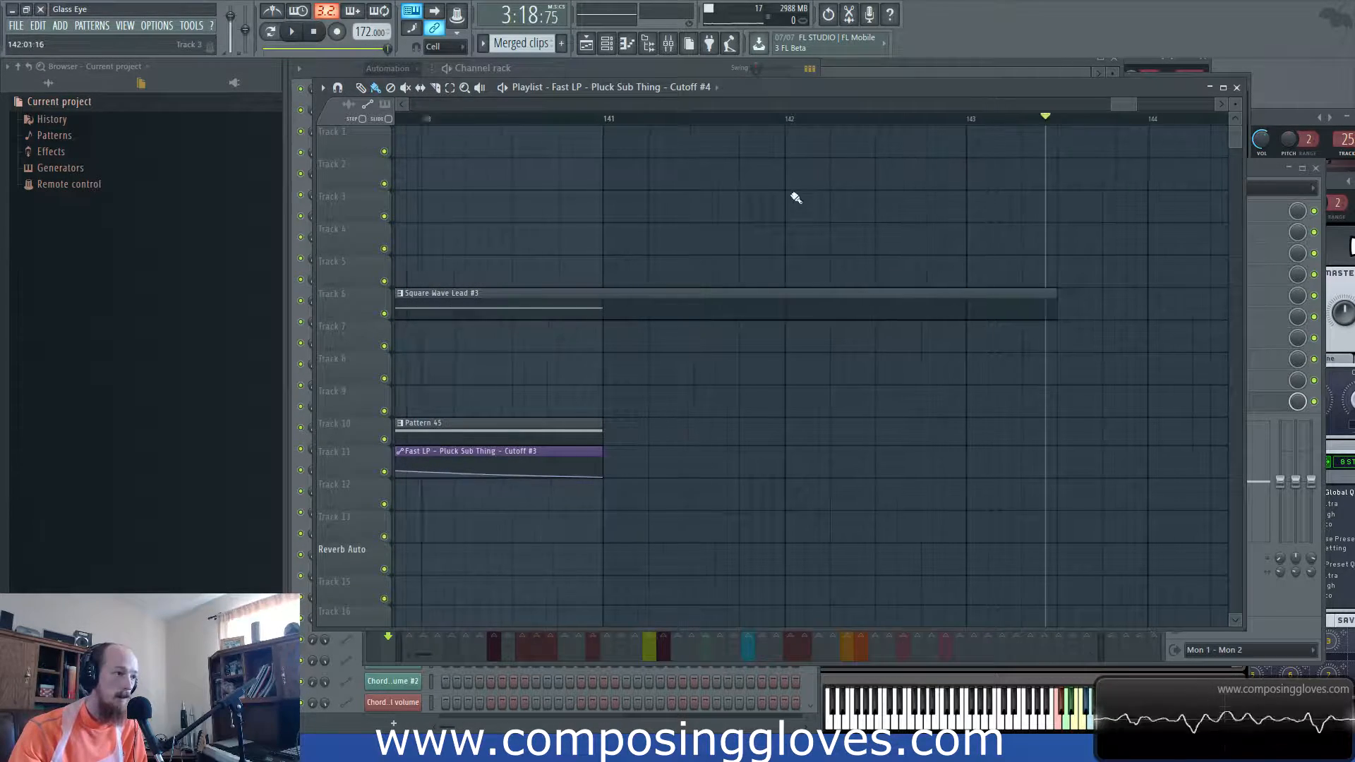
# - Play the song from bar 1 and follow the intro's clips in the Playlist
pyautogui.scroll(-10, 803, 194)
pyautogui.moveTo(1034, 107); pyautogui.dragTo(231, 92)
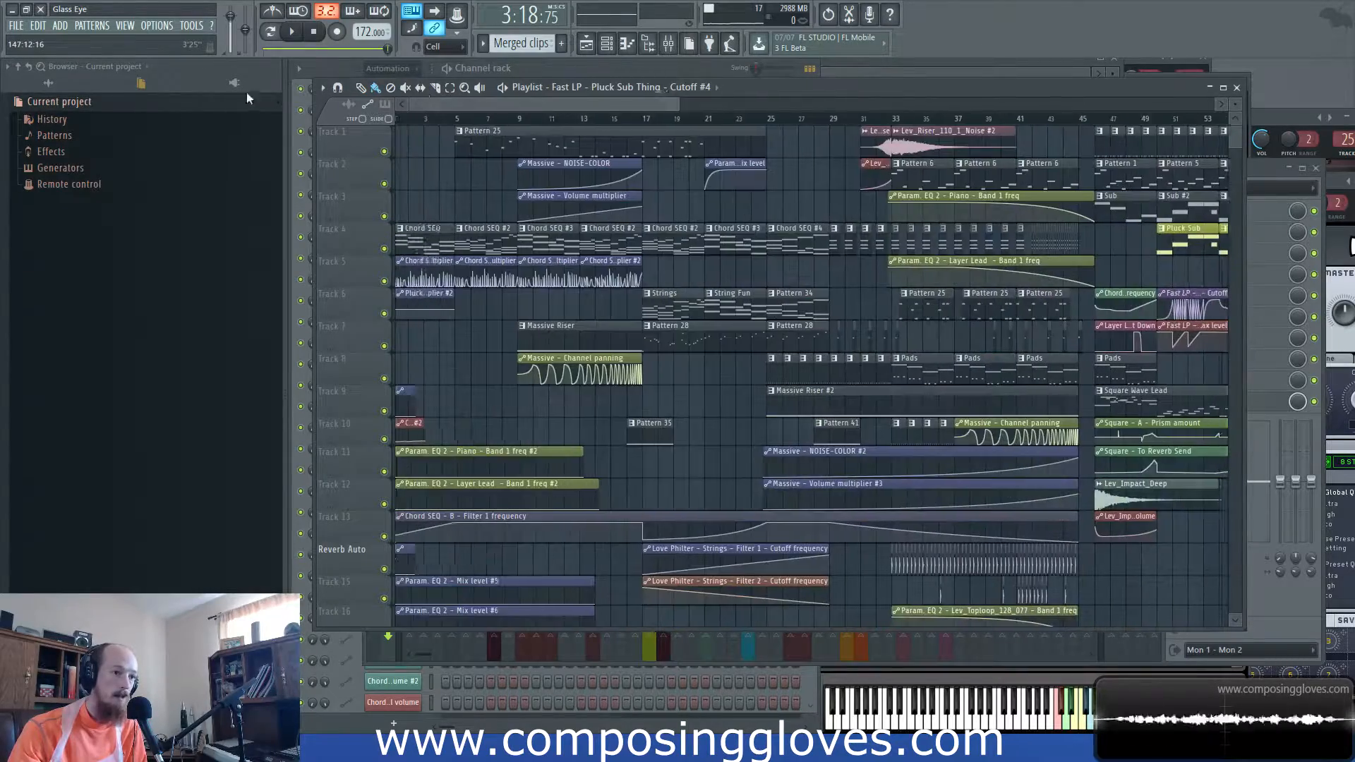
pyautogui.click(398, 119)
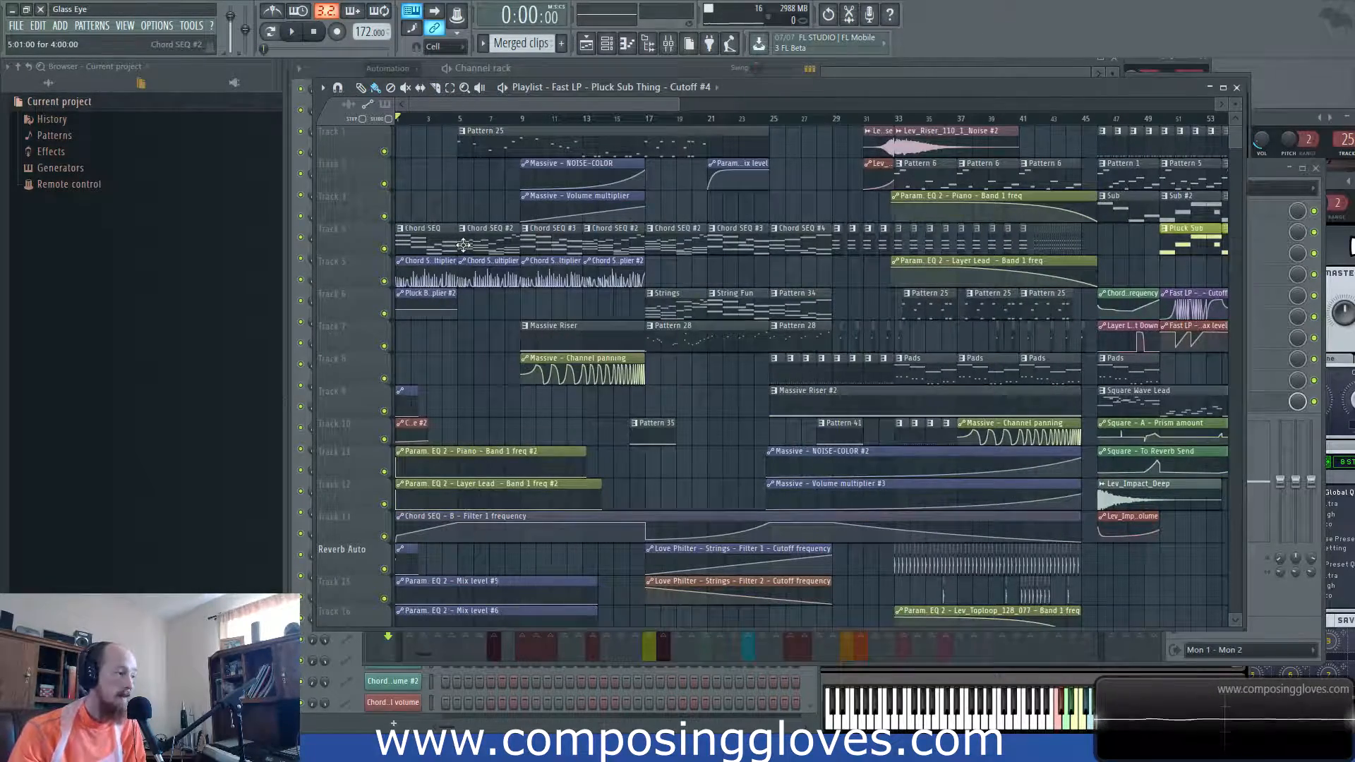
pyautogui.press('space')
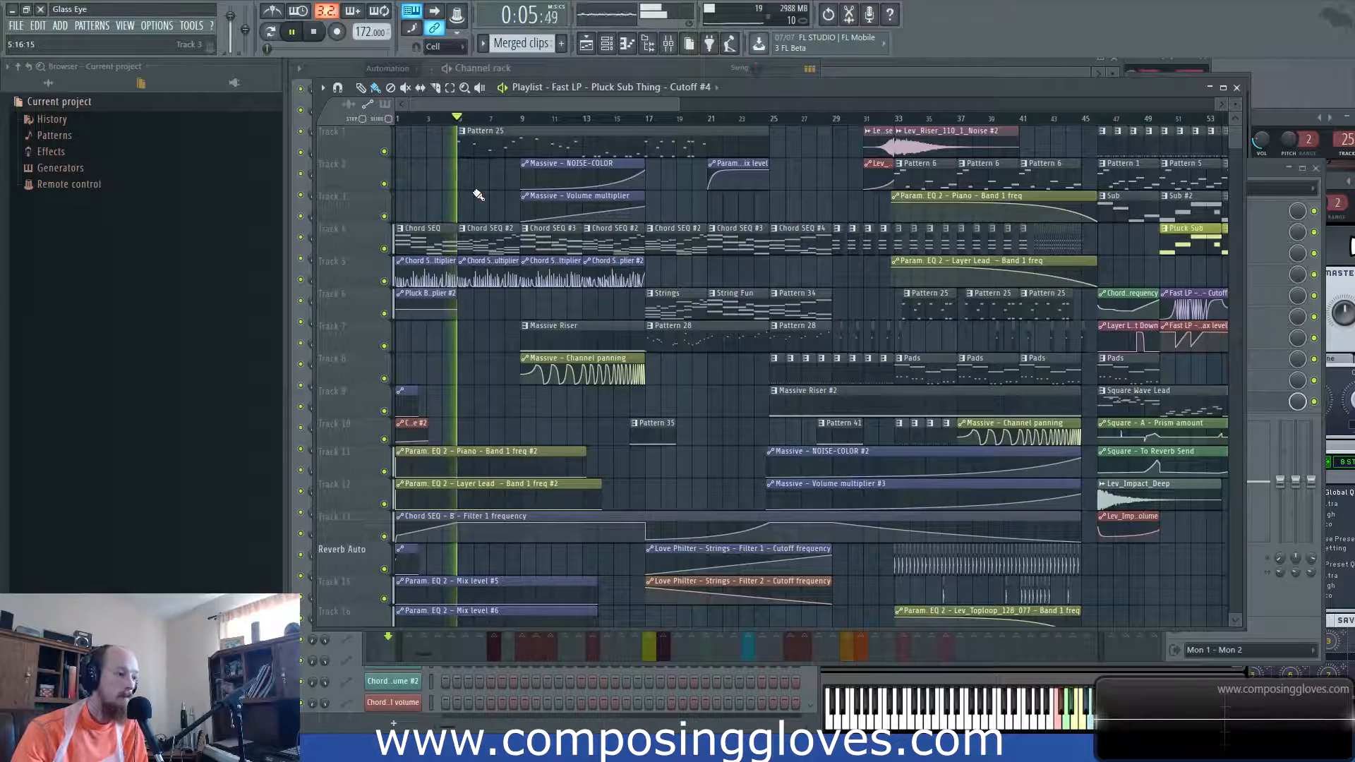
pyautogui.moveTo(734, 244); pyautogui.dragTo(687, 257)
pyautogui.scroll(3, 635, 311)
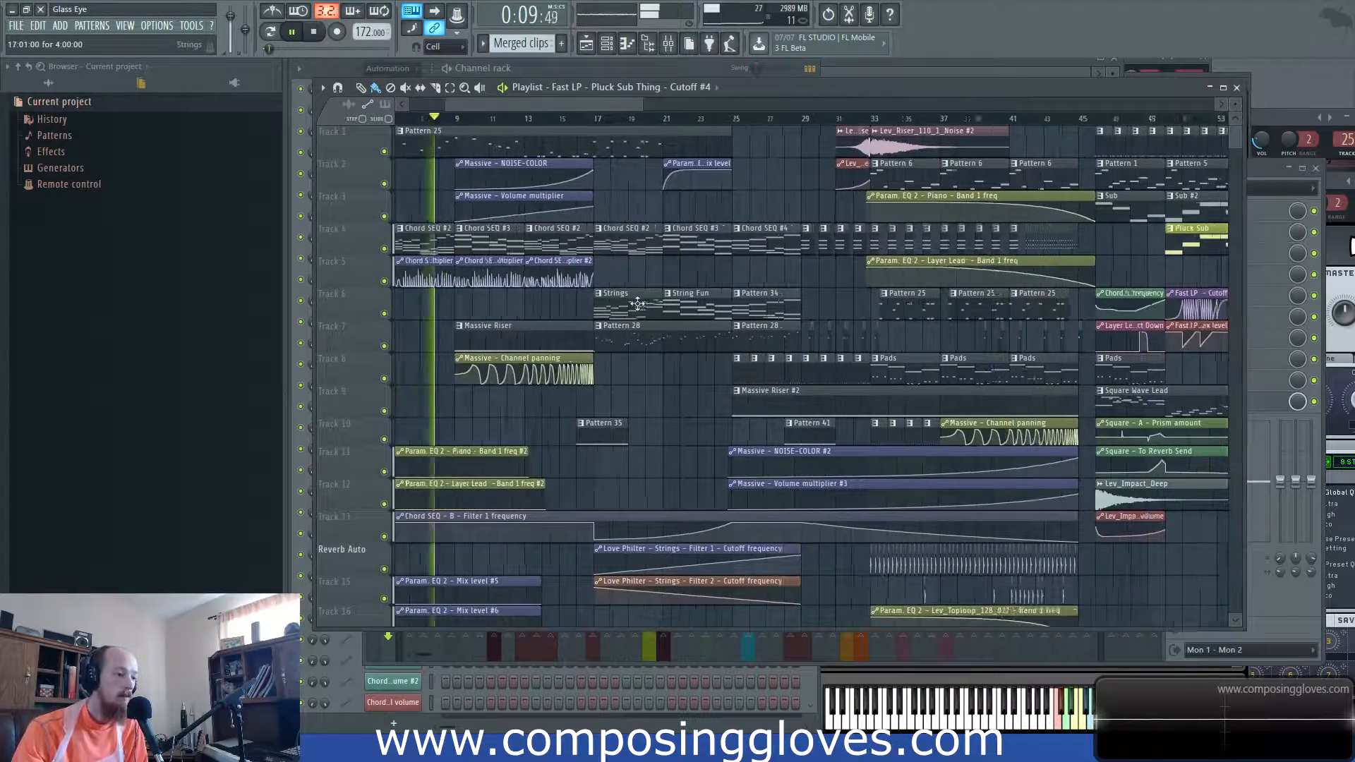
pyautogui.moveTo(635, 310); pyautogui.dragTo(741, 311)
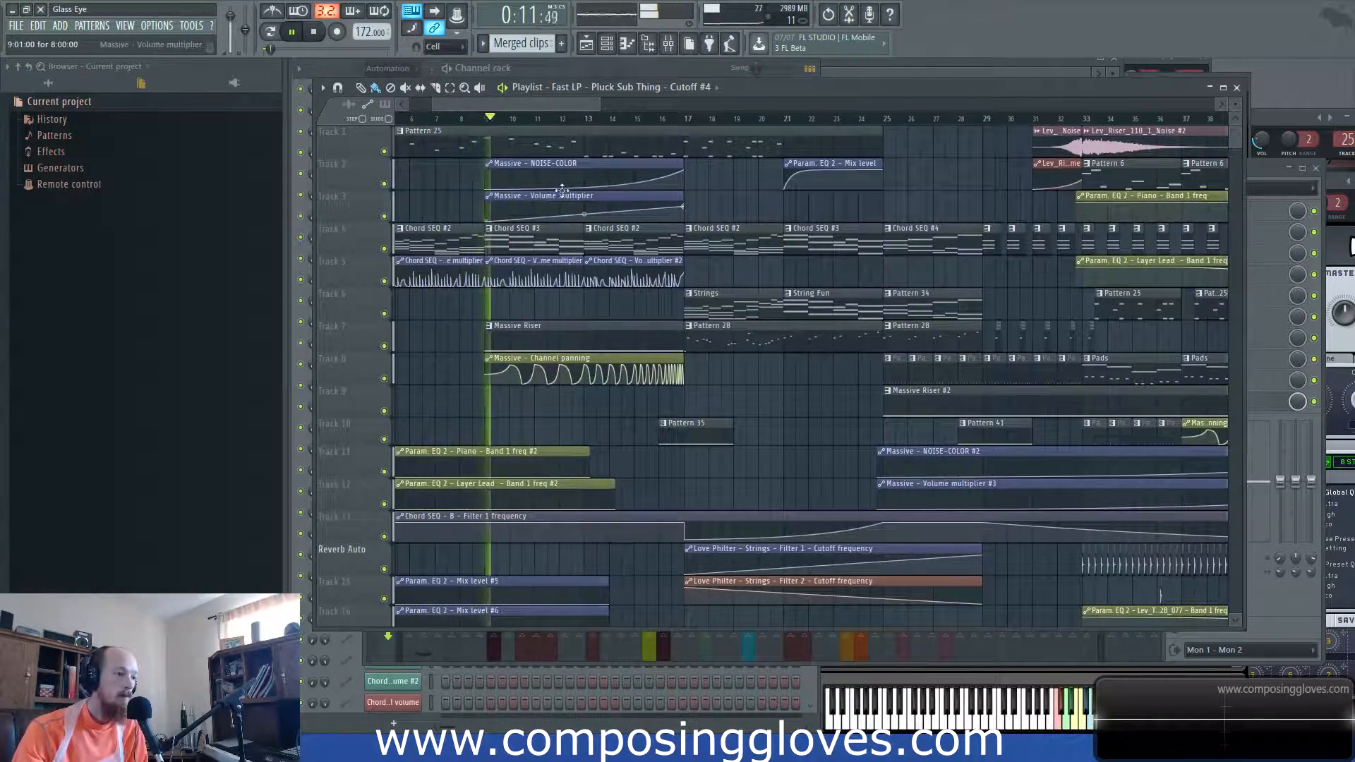
# - Open the Pattern 25 clip in the piano roll, examine its Piano notes during playback and return to the Playlist
pyautogui.doubleClick(583, 147)
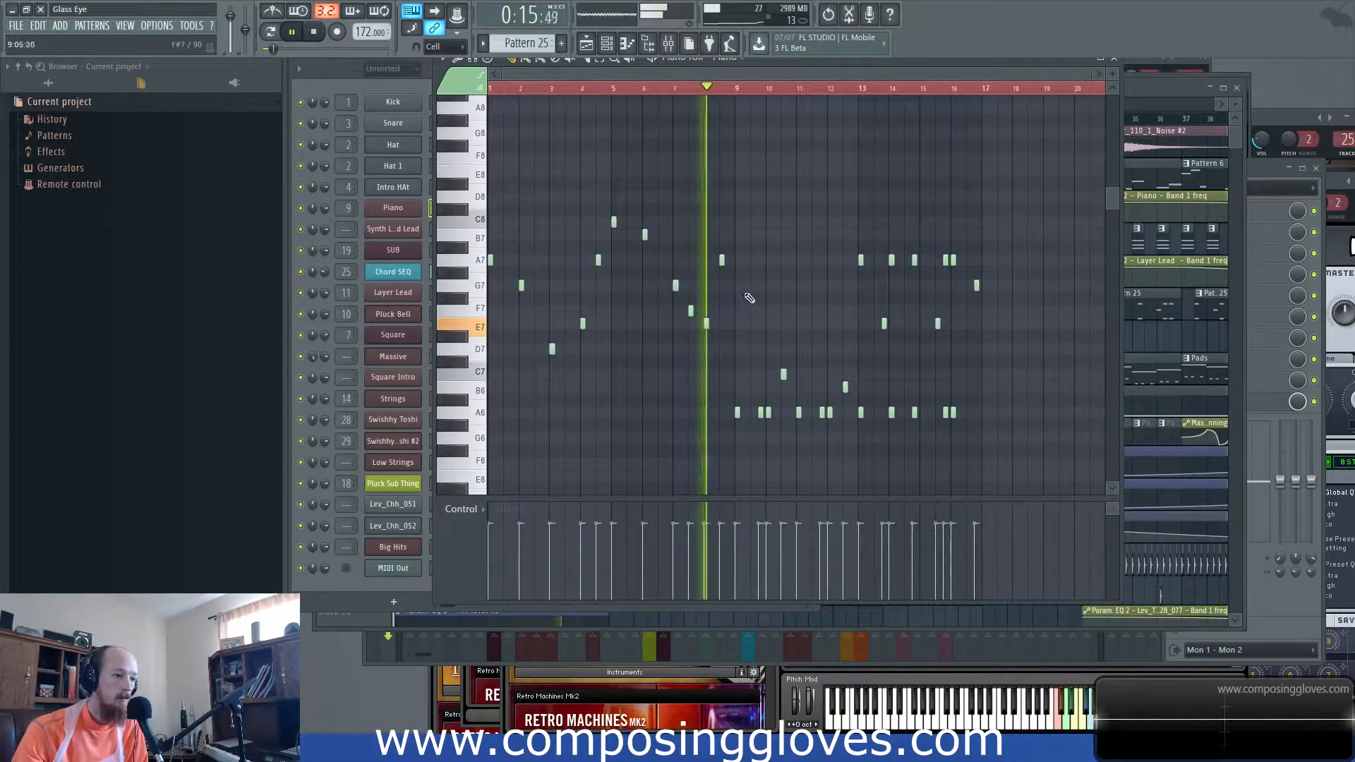
pyautogui.scroll(3, 749, 298)
pyautogui.moveTo(765, 305); pyautogui.dragTo(668, 233)
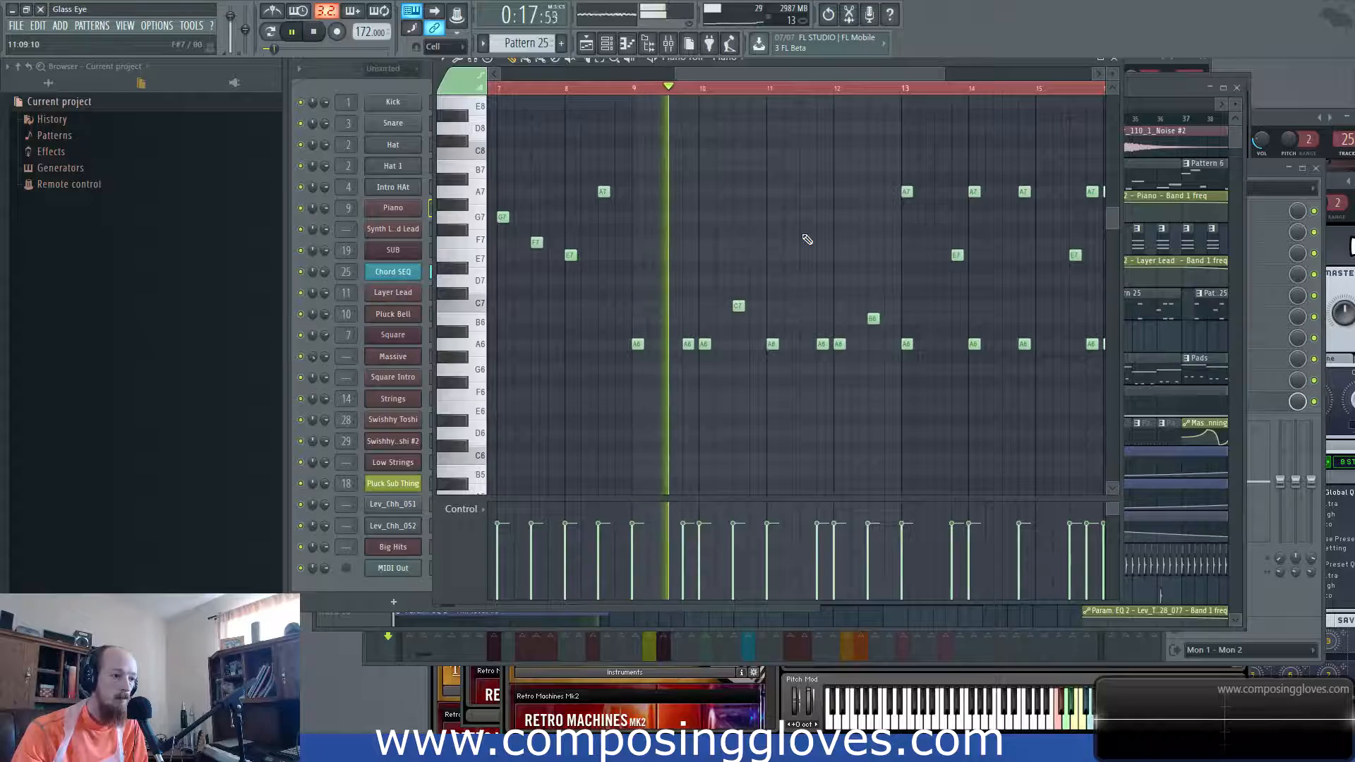
pyautogui.moveTo(805, 236); pyautogui.dragTo(663, 243)
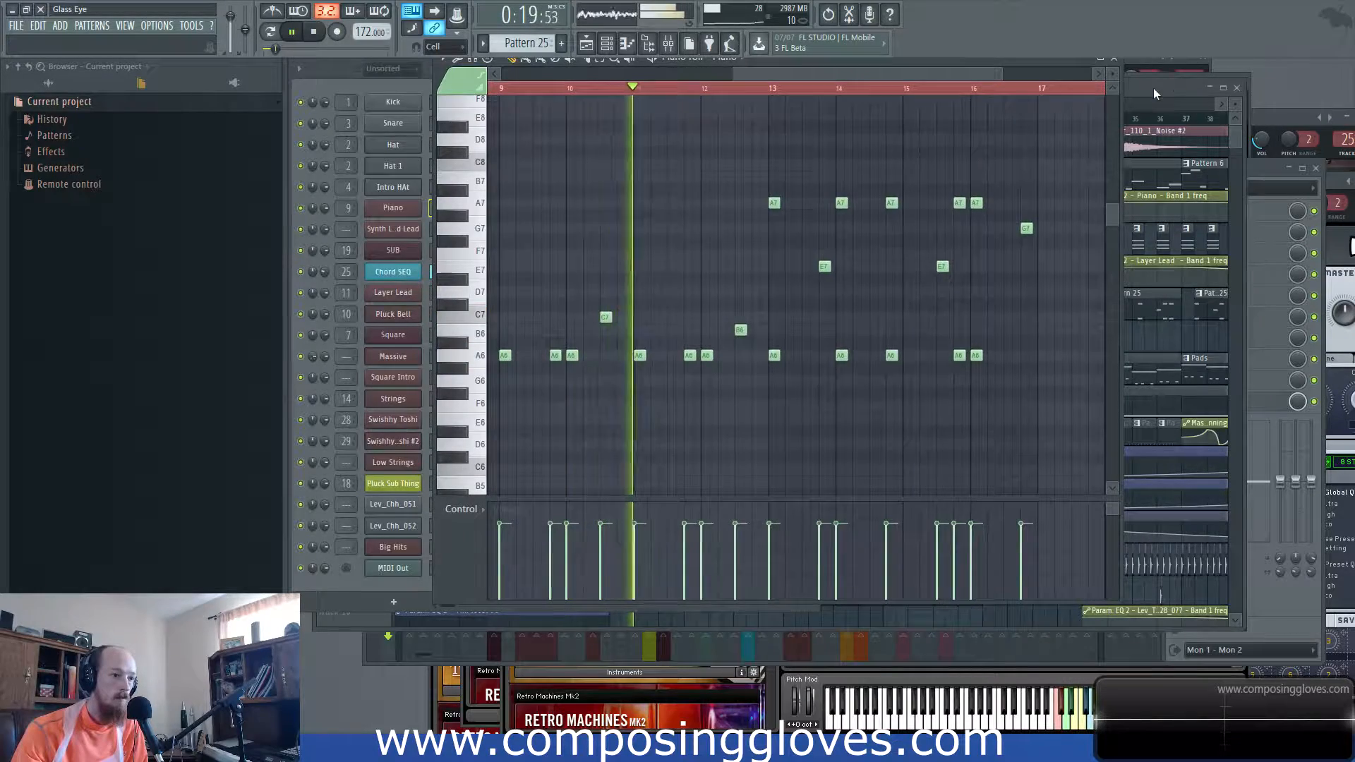
pyautogui.click(1154, 91)
# - Open the Pattern 28 clip in the piano roll, examine its Square Intro notes and return to the Playlist
pyautogui.scroll(-3, 641, 318)
pyautogui.scroll(3, 641, 318)
pyautogui.doubleClick(809, 343)
pyautogui.moveTo(856, 288); pyautogui.dragTo(863, 300)
pyautogui.scroll(-3, 853, 345)
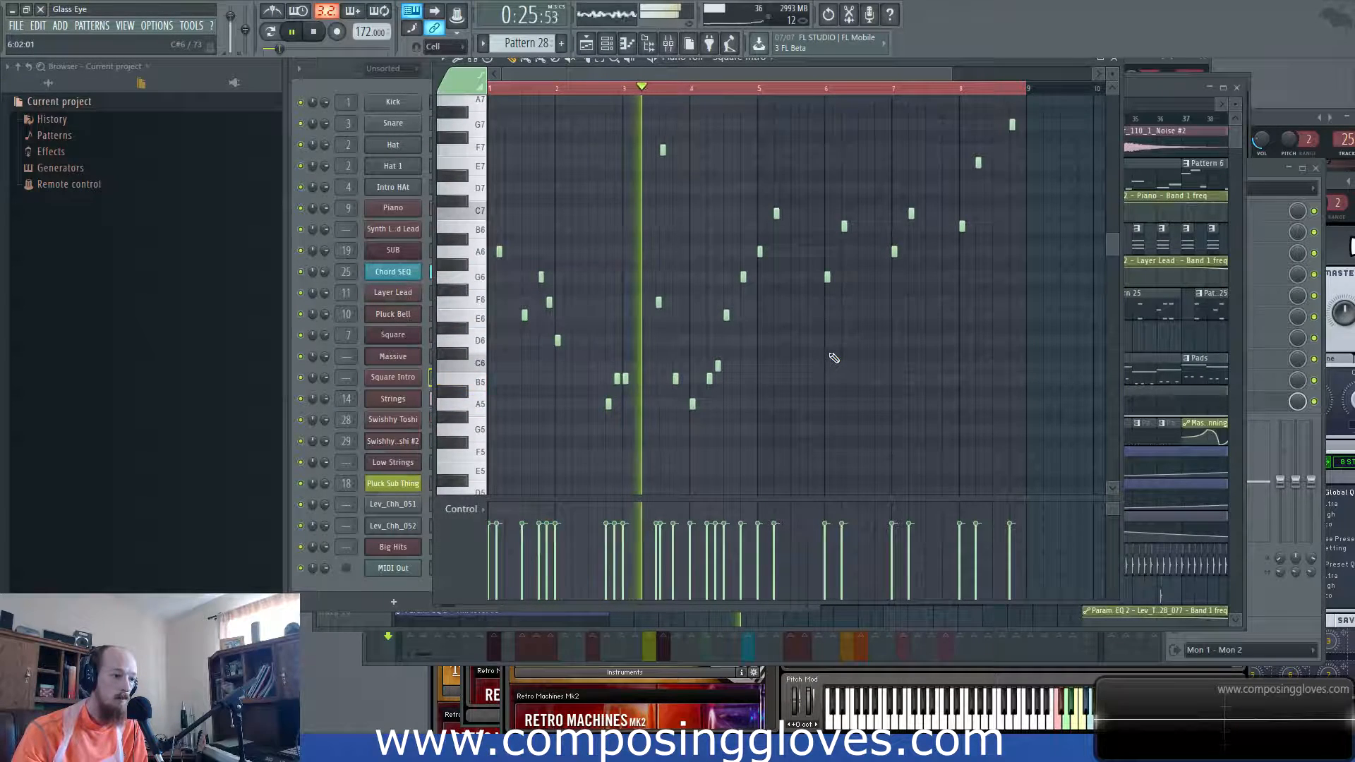
pyautogui.scroll(2, 840, 349)
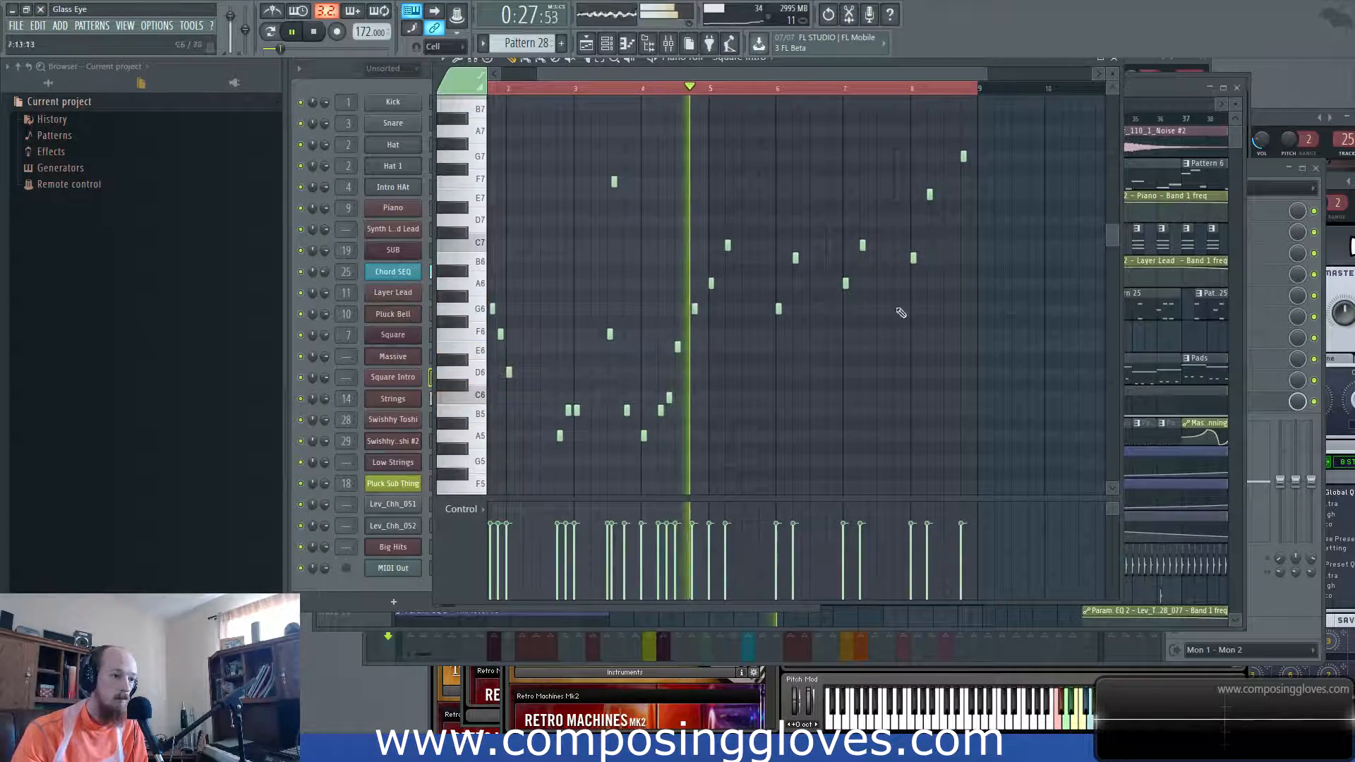
pyautogui.click(1156, 93)
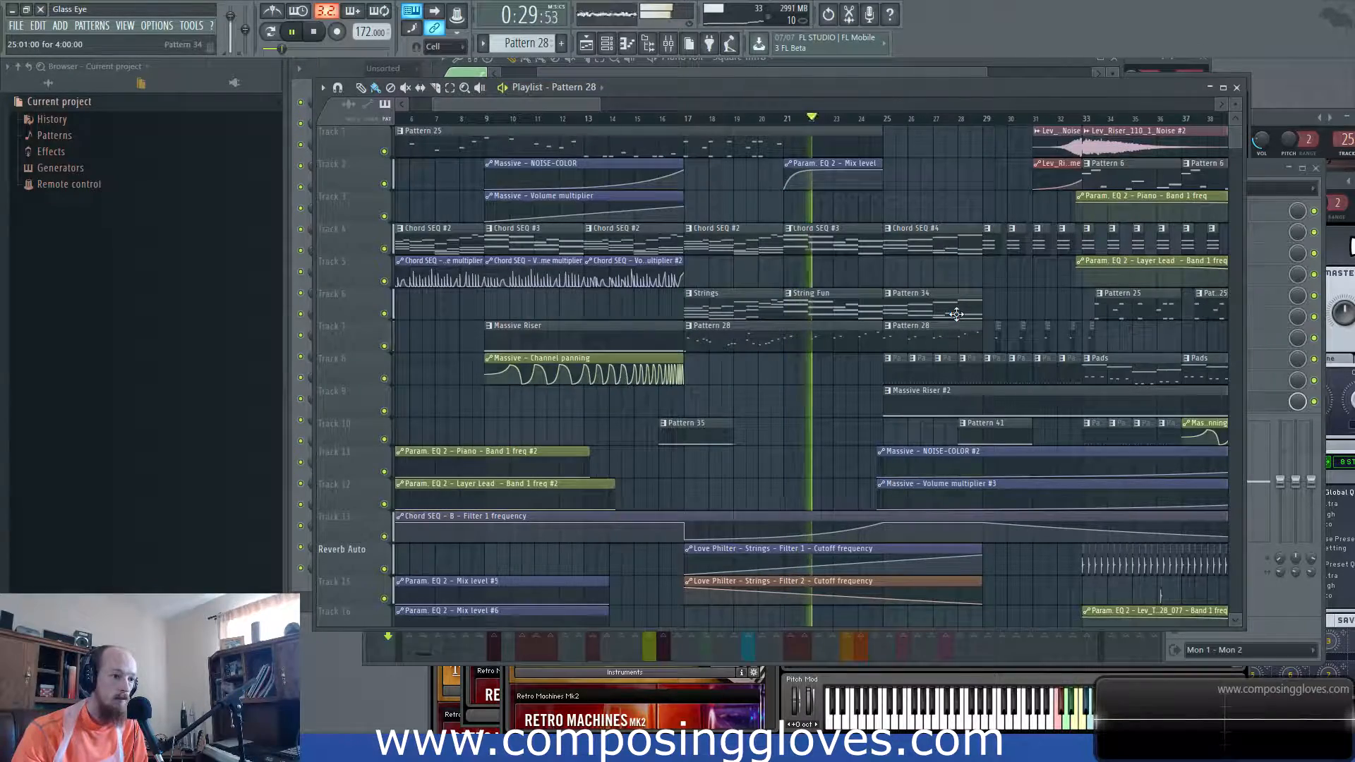
# - Follow the playback through the build-up from about bar 25 to bar 42, examining the upper and lower Playlist tracks
pyautogui.scroll(-2, 958, 307)
pyautogui.moveTo(958, 307); pyautogui.dragTo(657, 303)
pyautogui.scroll(3, 821, 298)
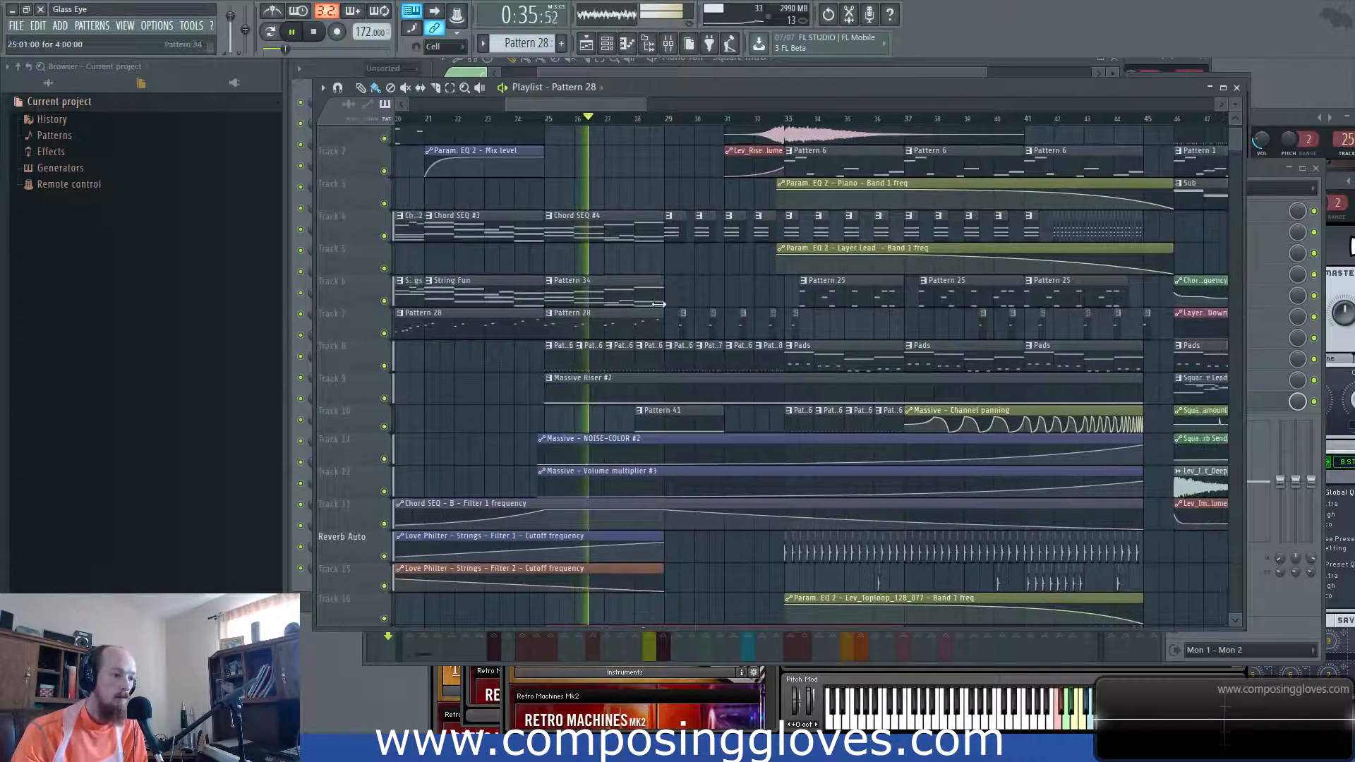
pyautogui.scroll(-6, 639, 275)
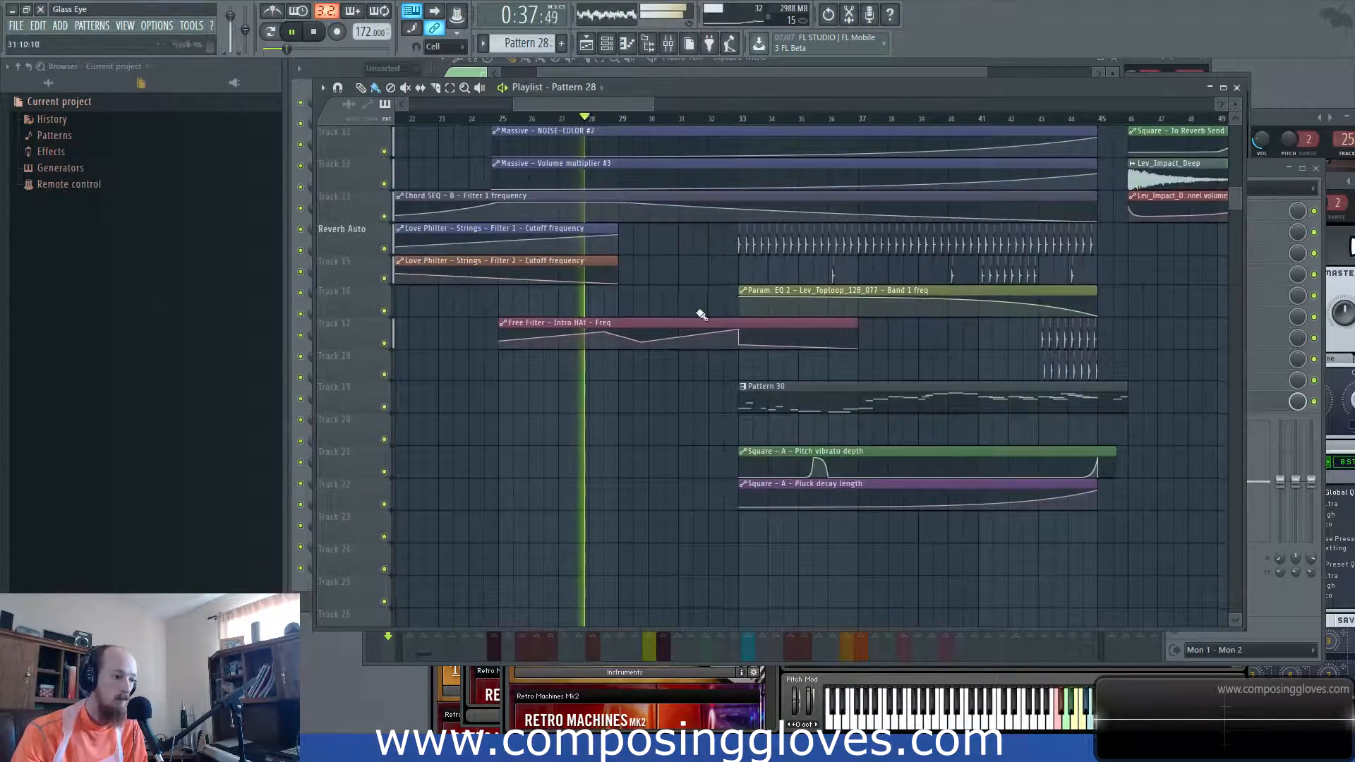
pyautogui.scroll(8, 628, 325)
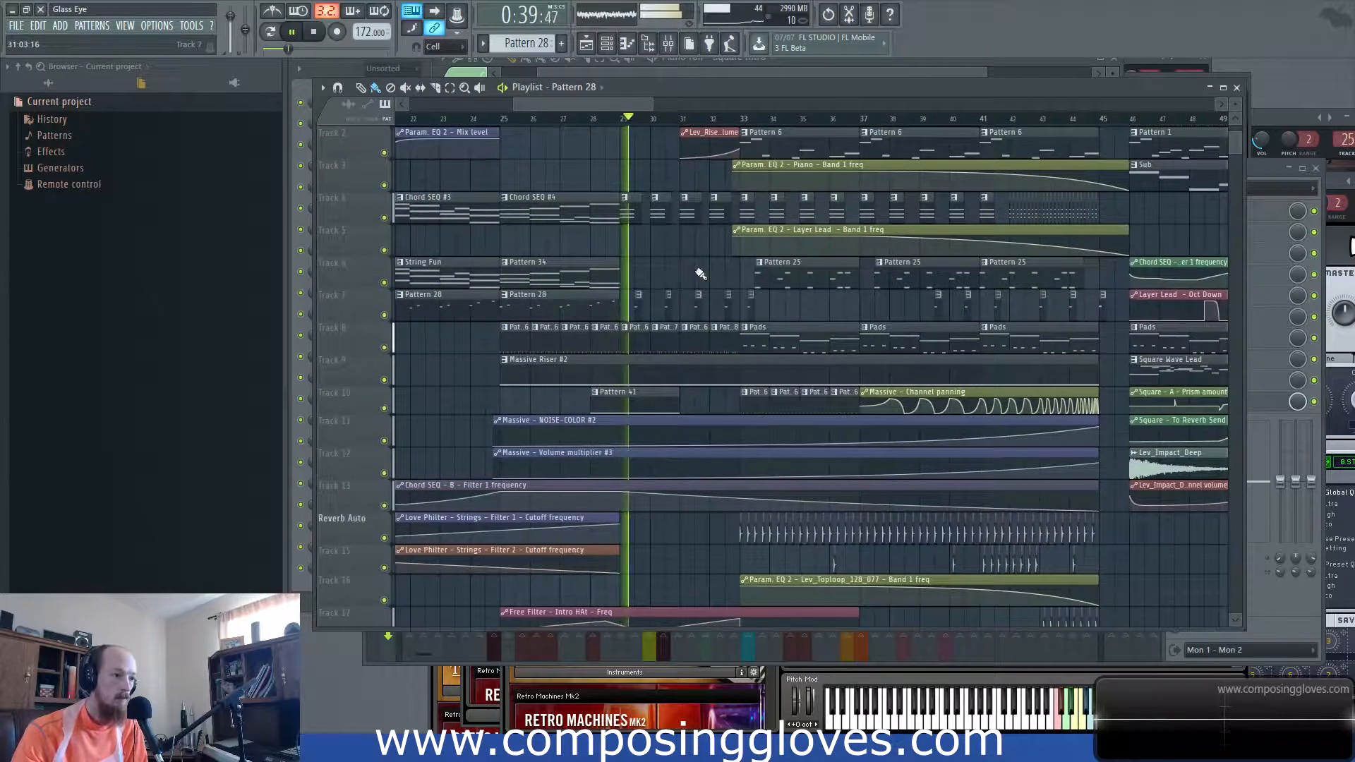
pyautogui.moveTo(700, 274); pyautogui.dragTo(608, 311)
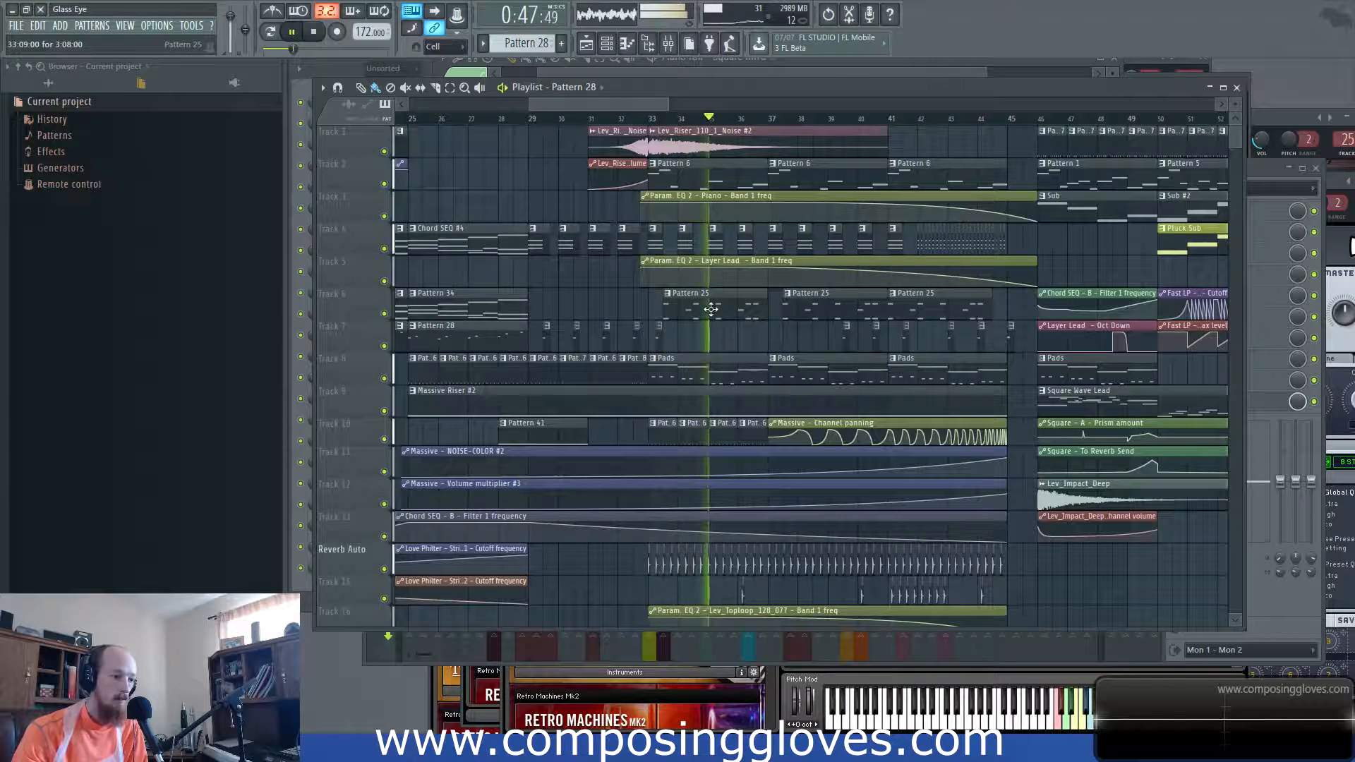
pyautogui.moveTo(747, 291); pyautogui.dragTo(631, 297)
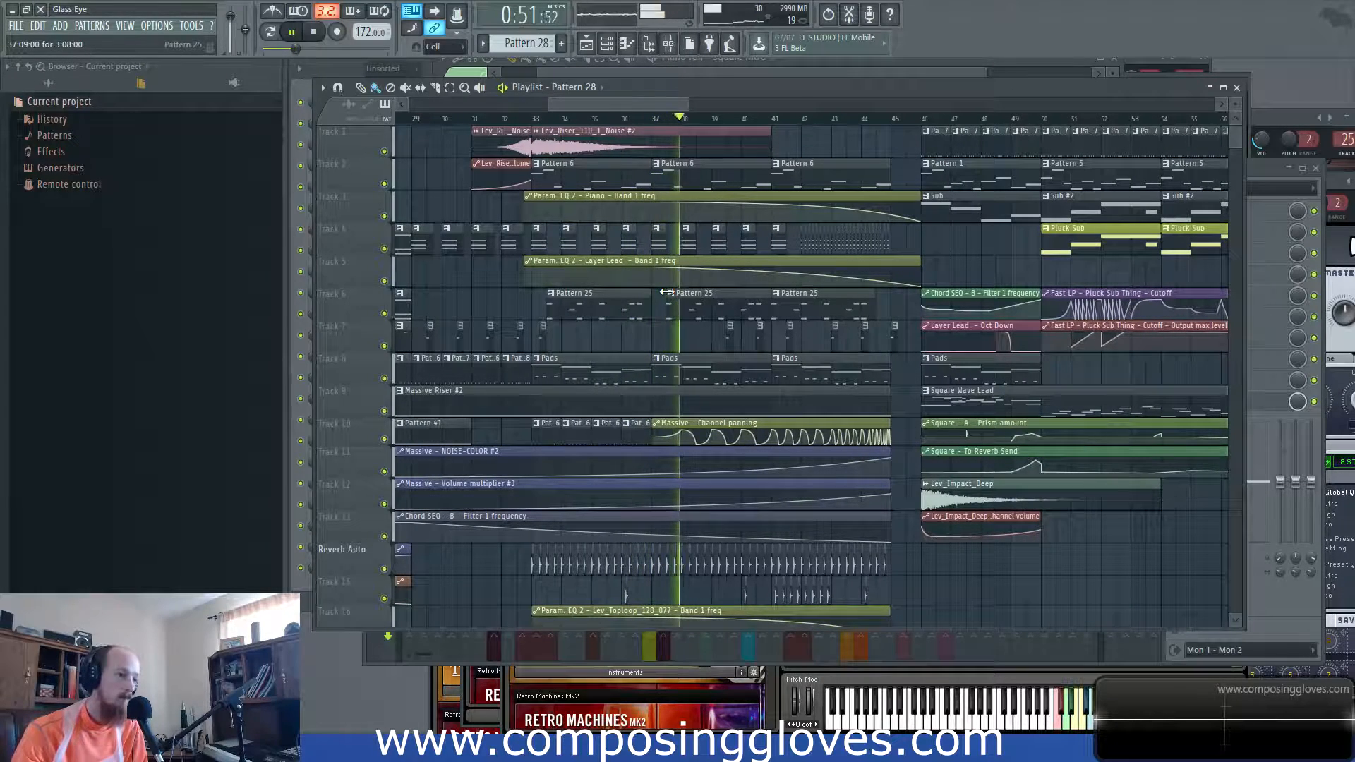
pyautogui.moveTo(752, 247); pyautogui.dragTo(652, 272)
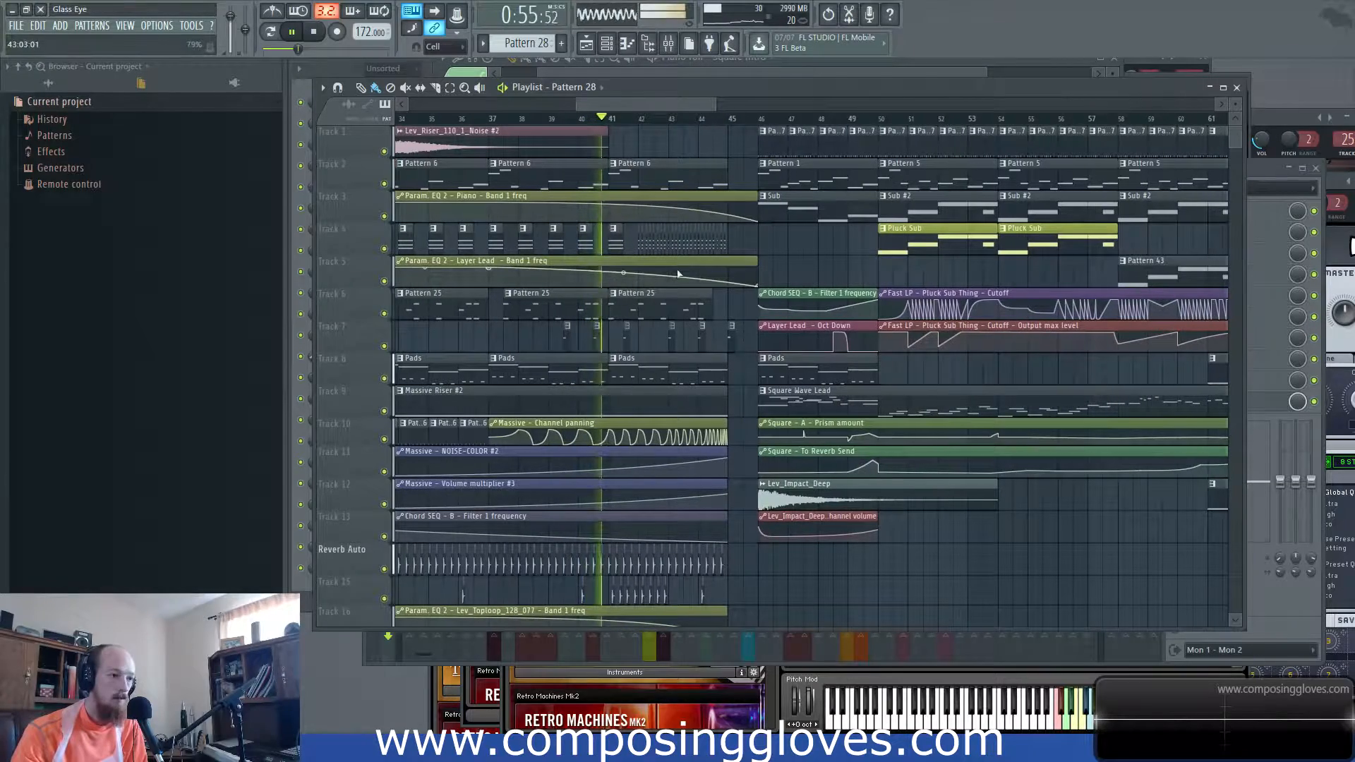
pyautogui.scroll(-8, 662, 396)
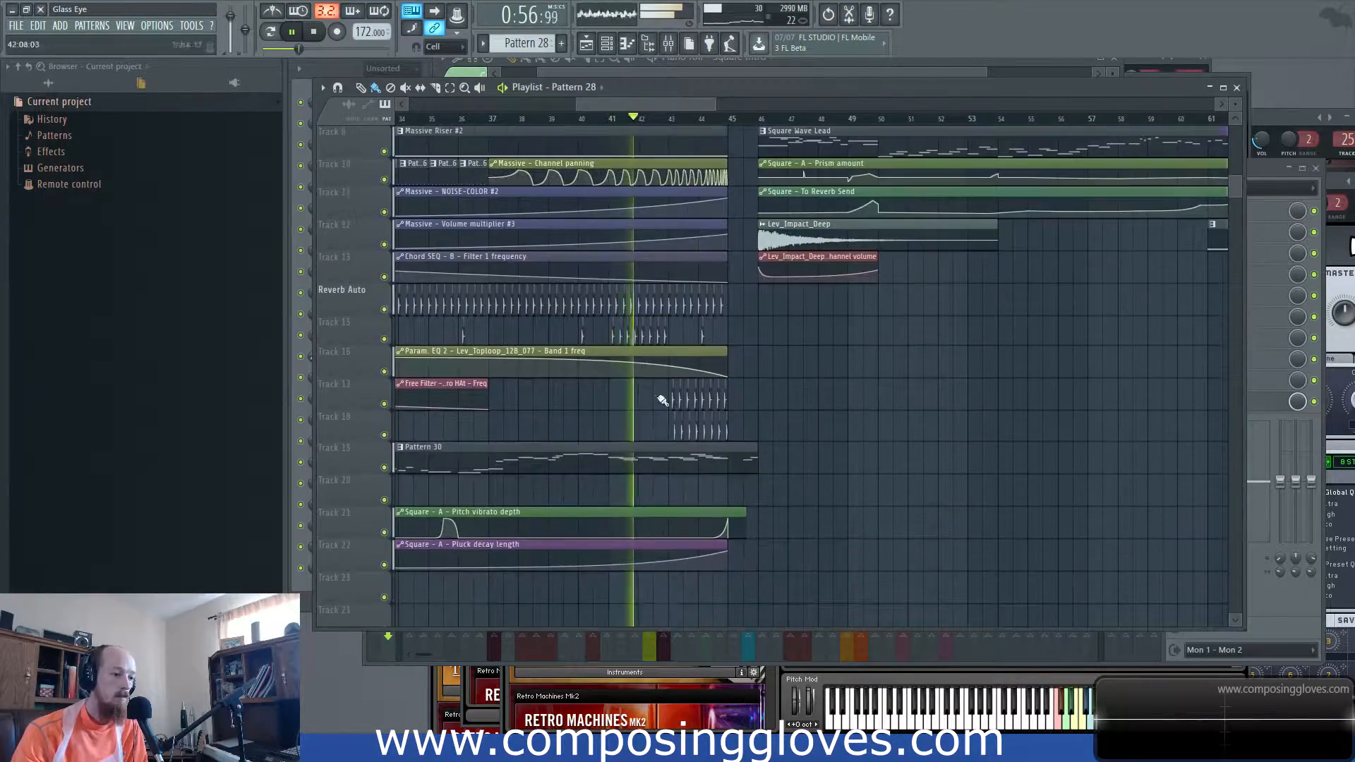
# - Open the Pattern 30 clip in the piano roll, examine its Square notes and return to the Playlist
pyautogui.doubleClick(684, 458)
pyautogui.moveTo(633, 343); pyautogui.dragTo(805, 257)
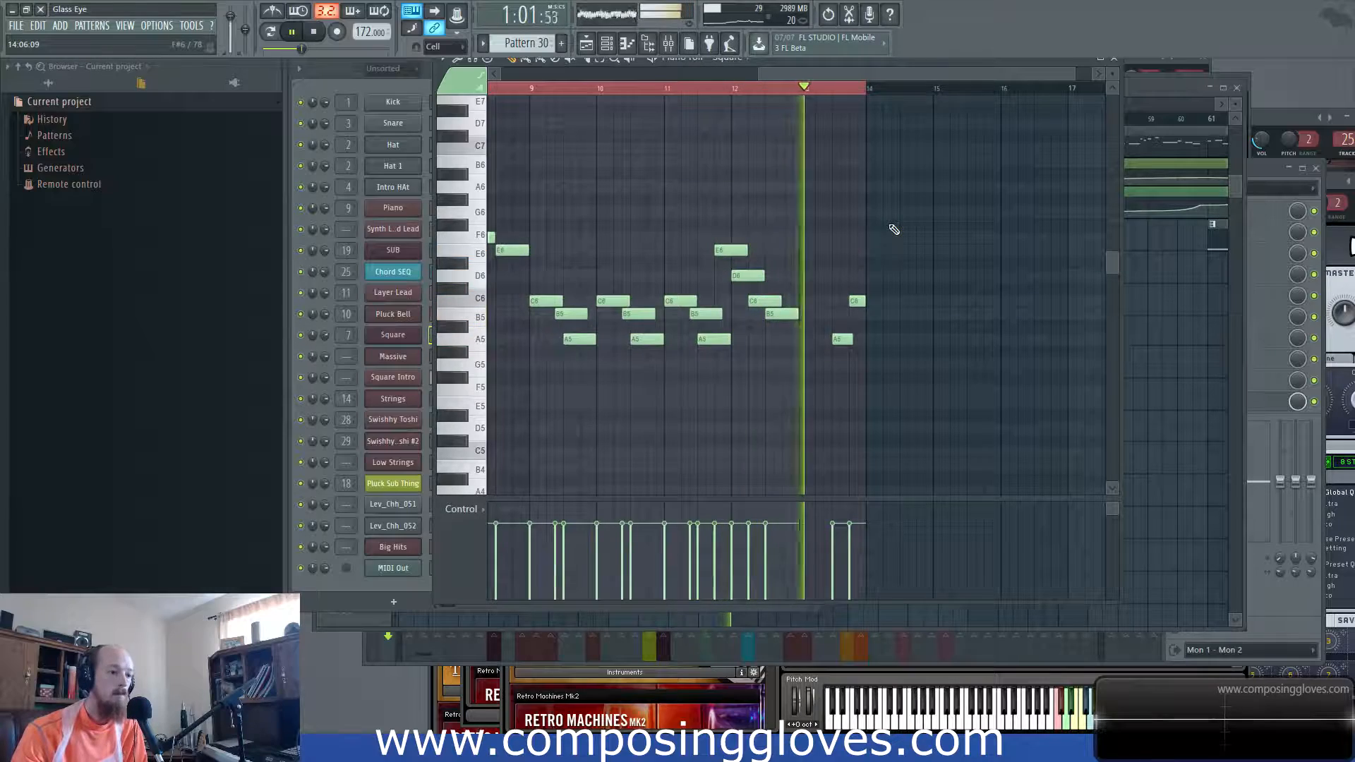
pyautogui.click(1158, 89)
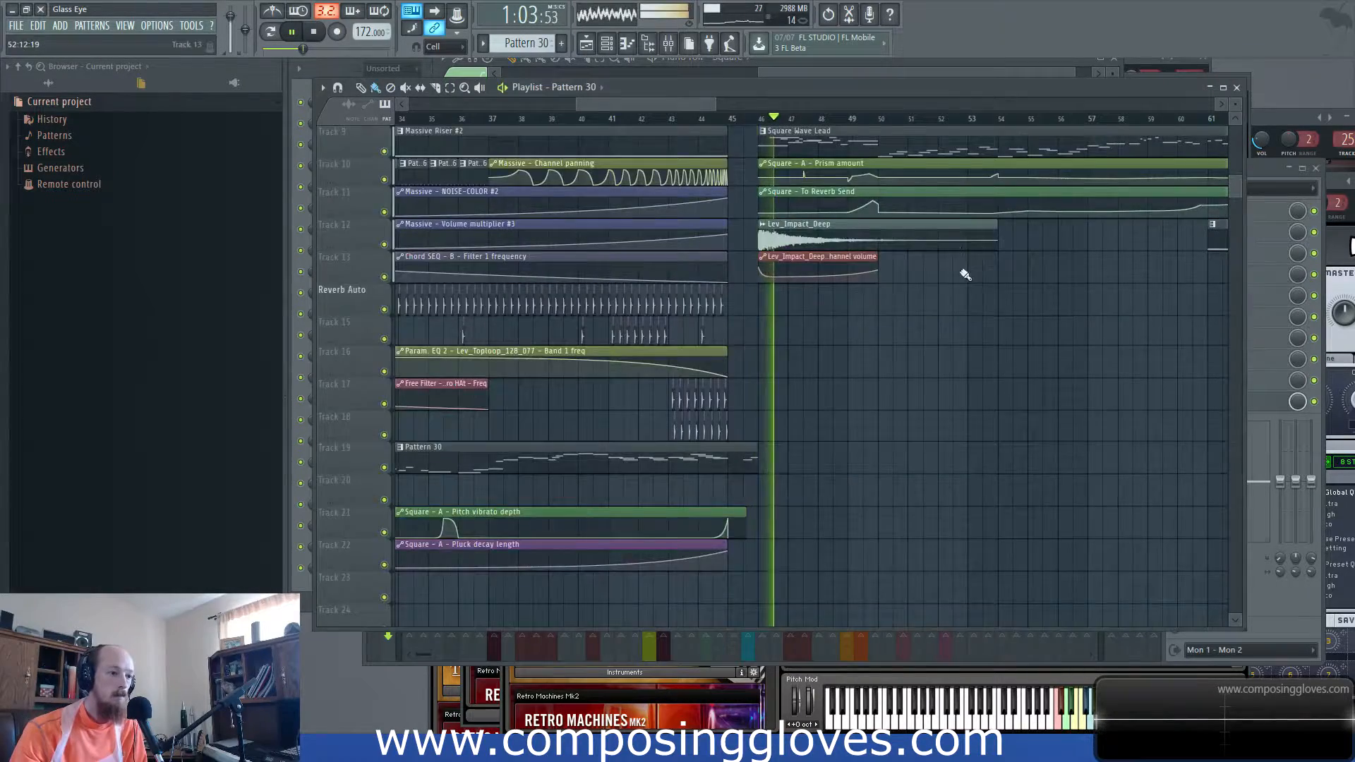
# - Follow the playback through the section from bar 46 to about bar 66, examining its Playlist clips and automation
pyautogui.scroll(4, 964, 281)
pyautogui.scroll(-4, 962, 282)
pyautogui.moveTo(962, 282); pyautogui.dragTo(781, 284)
pyautogui.scroll(2, 794, 288)
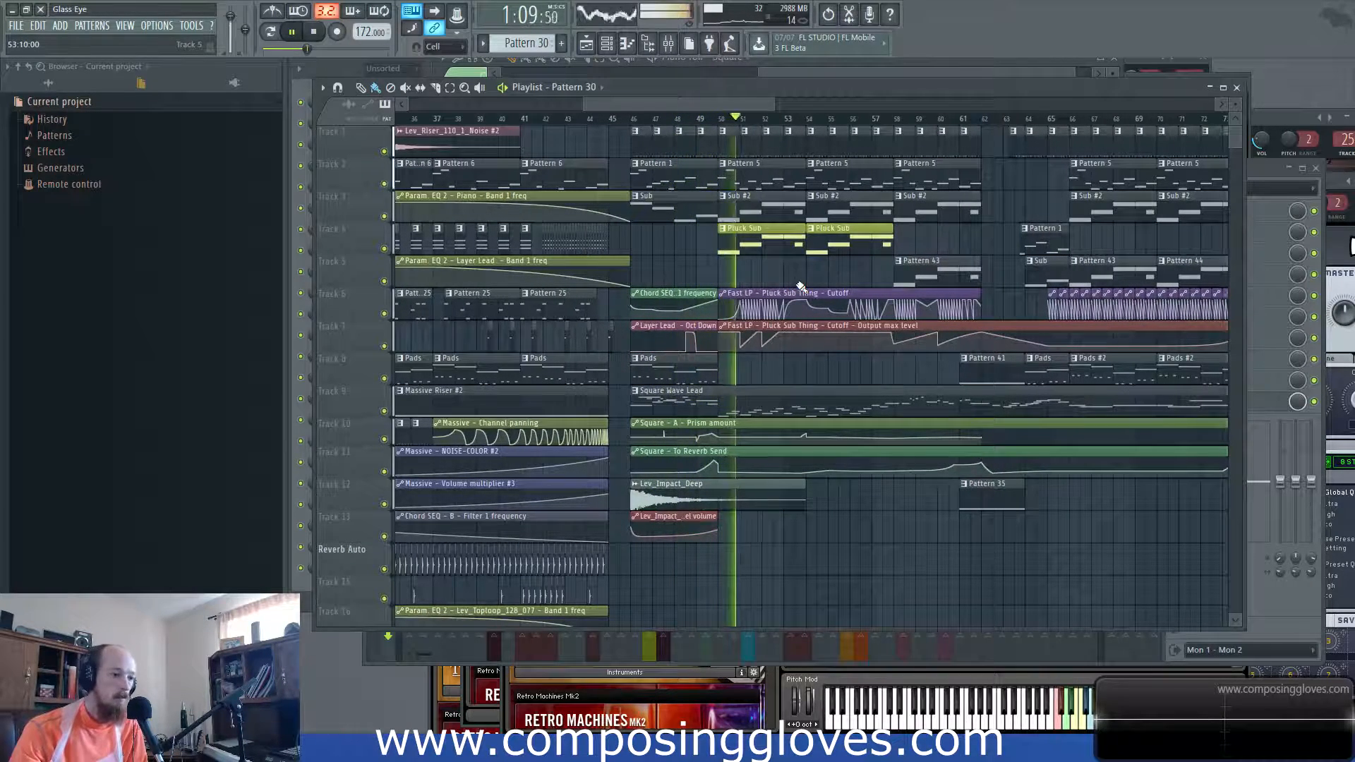
pyautogui.moveTo(800, 286); pyautogui.dragTo(702, 288)
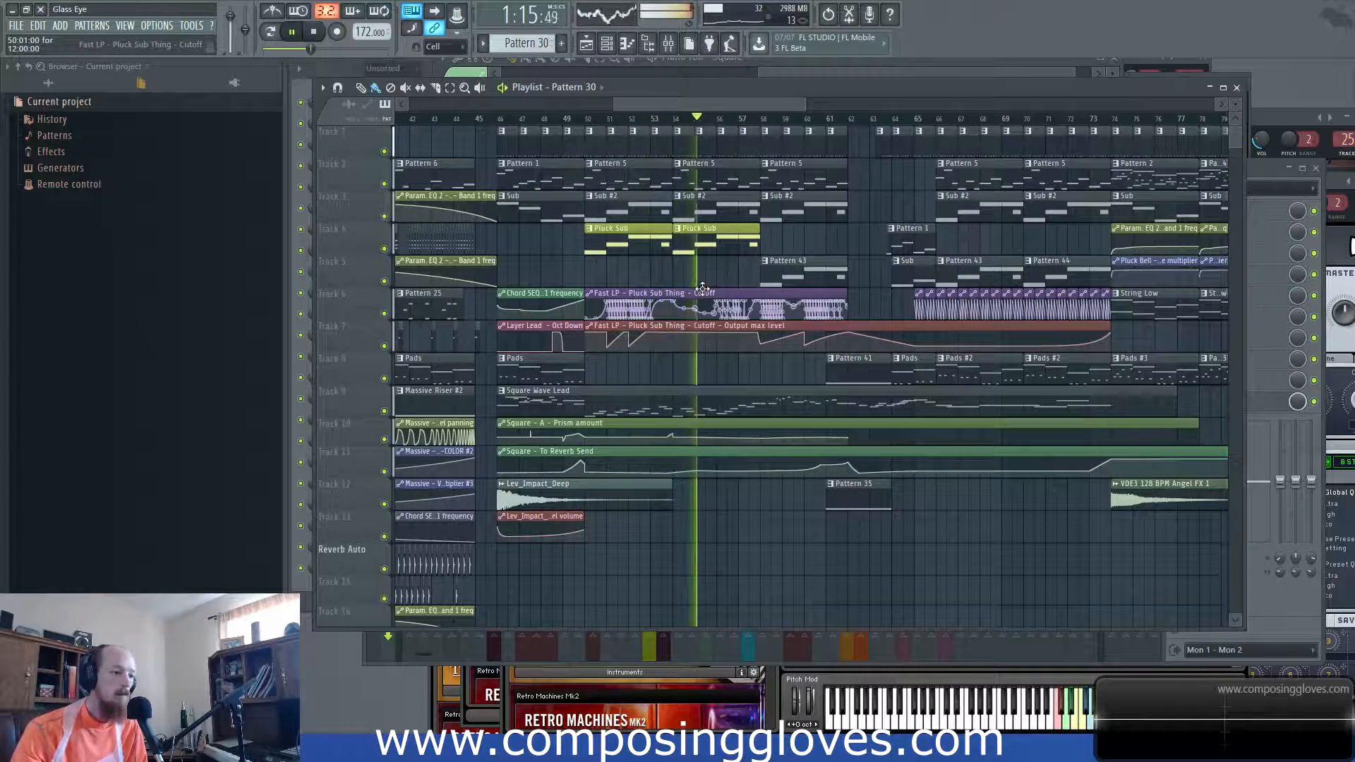
pyautogui.moveTo(820, 287); pyautogui.dragTo(743, 298)
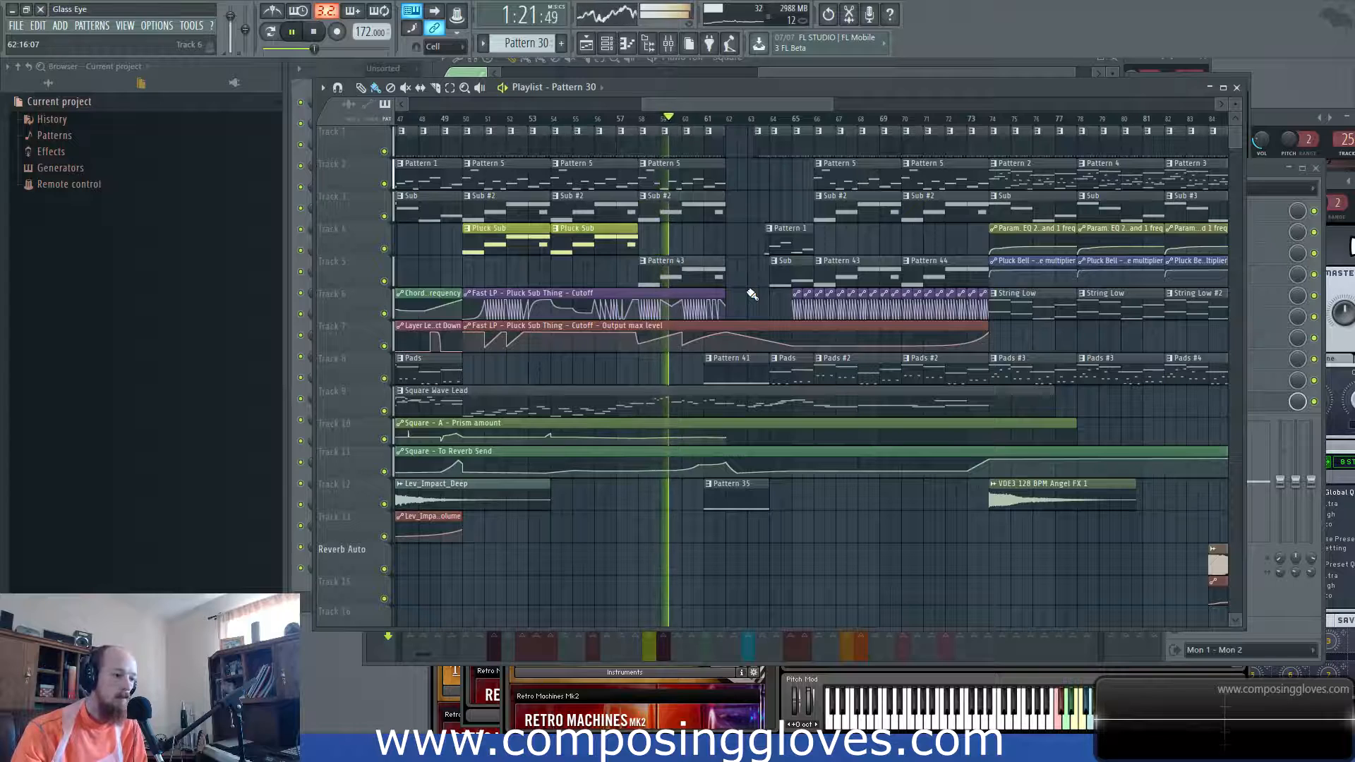
pyautogui.moveTo(752, 294); pyautogui.dragTo(688, 294)
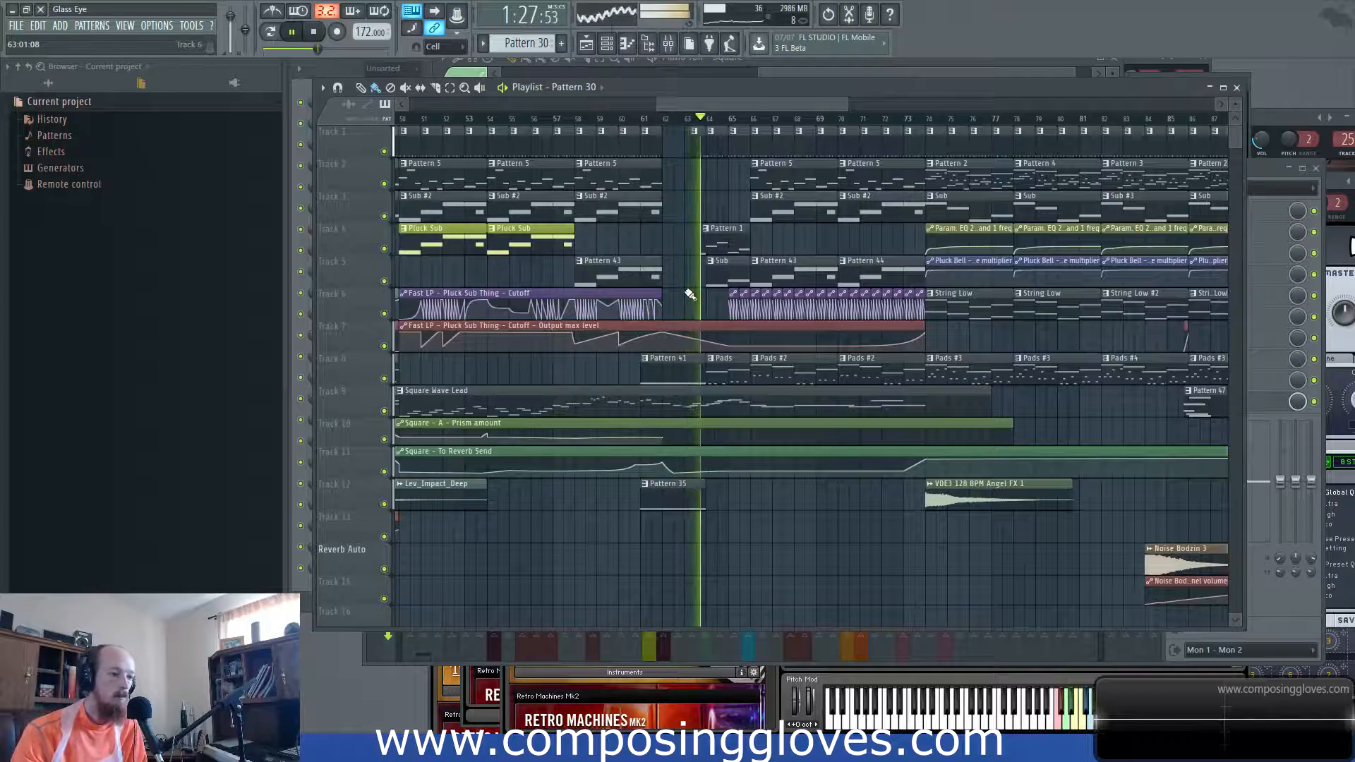
pyautogui.moveTo(703, 279); pyautogui.dragTo(645, 297)
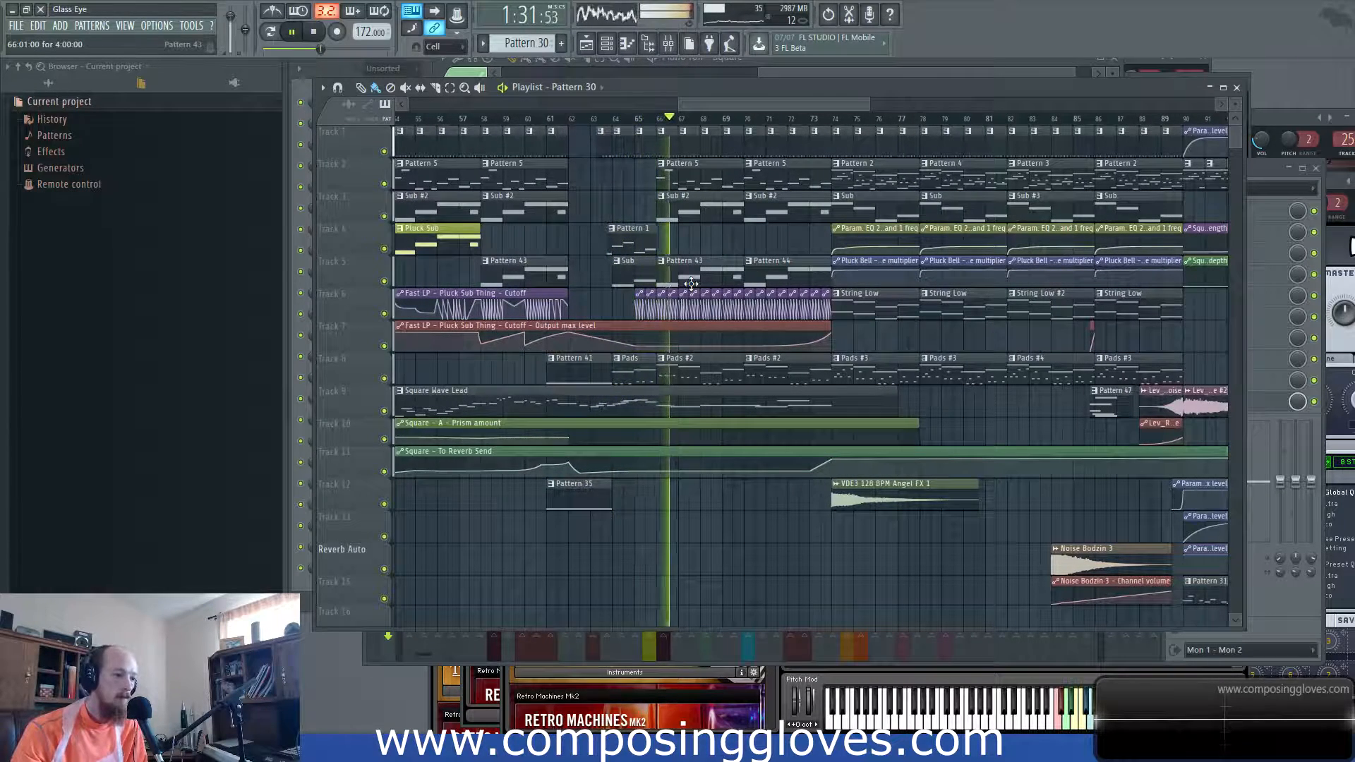
# - Follow the playback from bar 66 to about bar 90, examining the sub, string and pad clips and their automation
pyautogui.scroll(3, 625, 319)
pyautogui.rightClick(664, 306)
pyautogui.rightClick(684, 306)
pyautogui.scroll(-4, 660, 284)
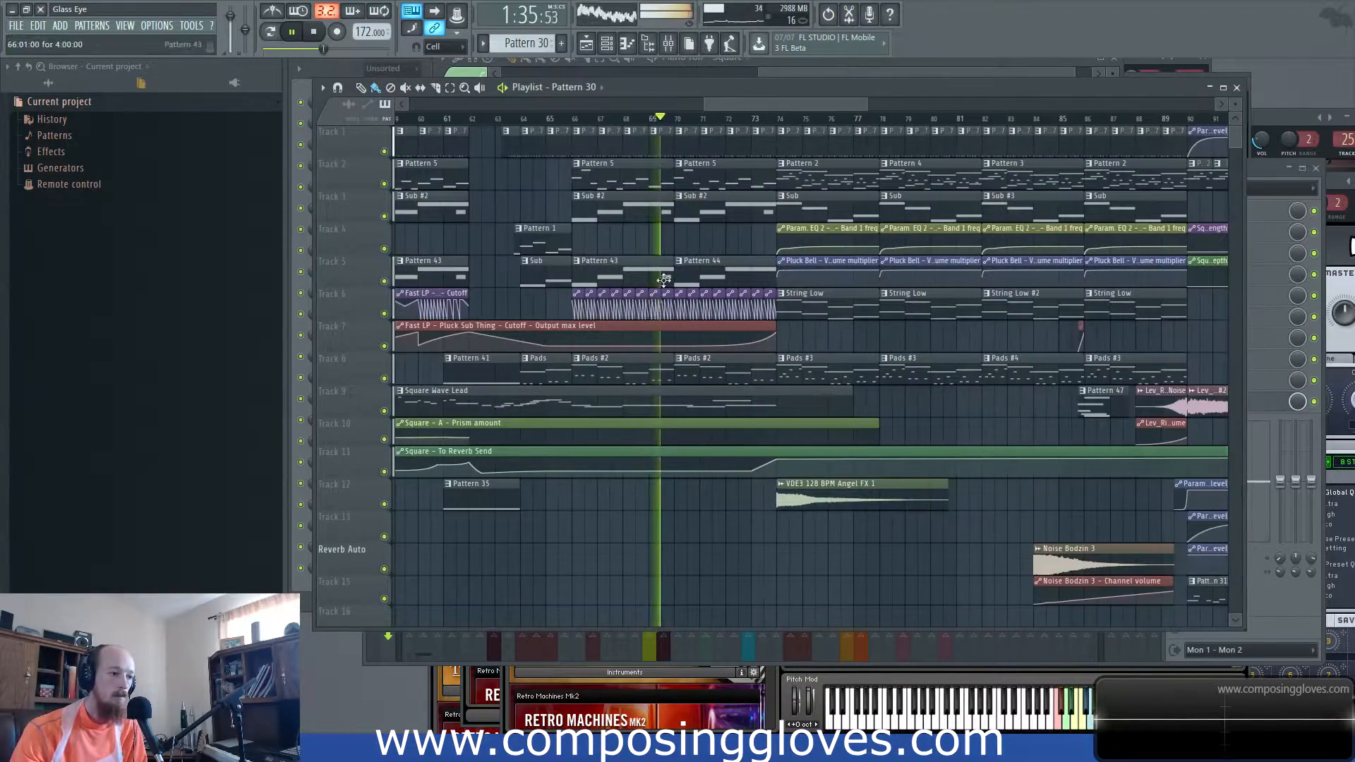
pyautogui.moveTo(720, 236); pyautogui.dragTo(641, 254)
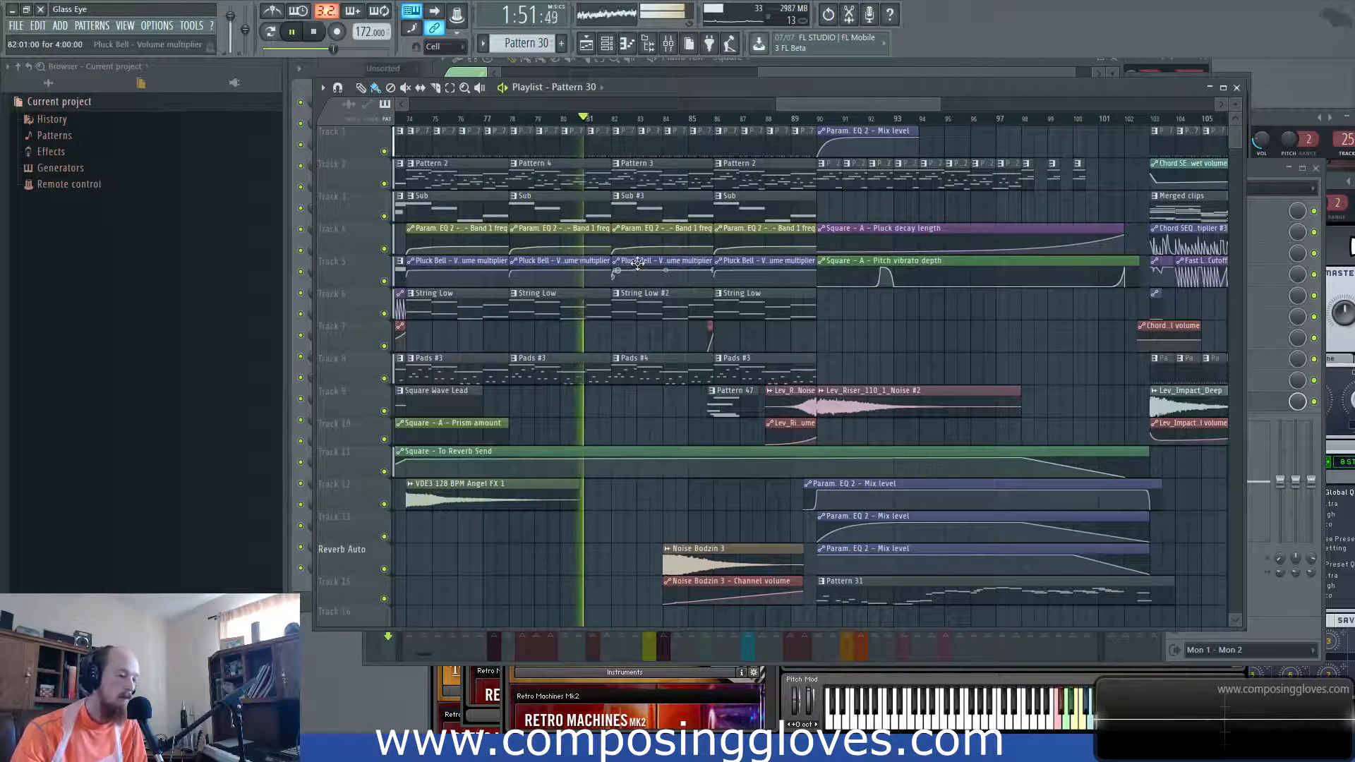
pyautogui.keyDown('ctrl'); pyautogui.scroll(3, 656, 264); pyautogui.keyUp('ctrl')
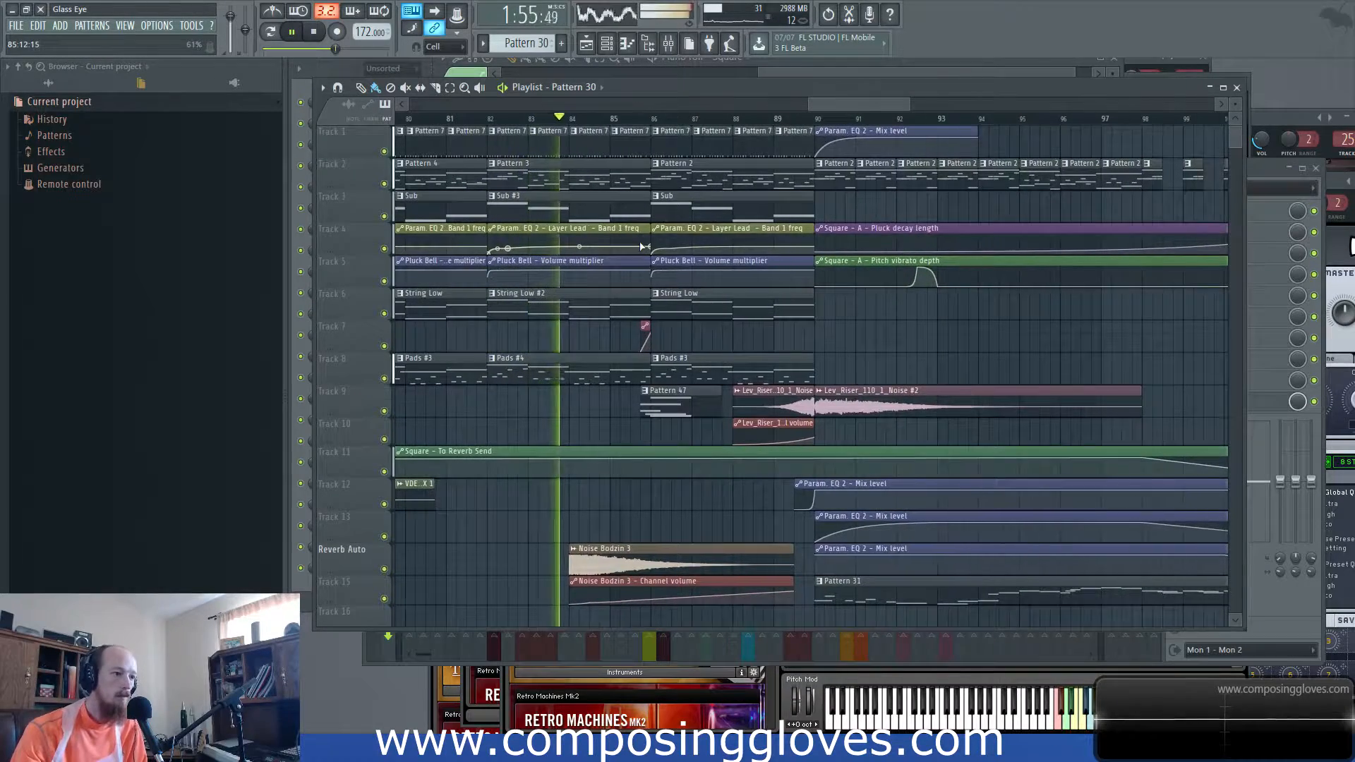
pyautogui.keyDown('ctrl'); pyautogui.scroll(-3, 656, 247); pyautogui.keyUp('ctrl')
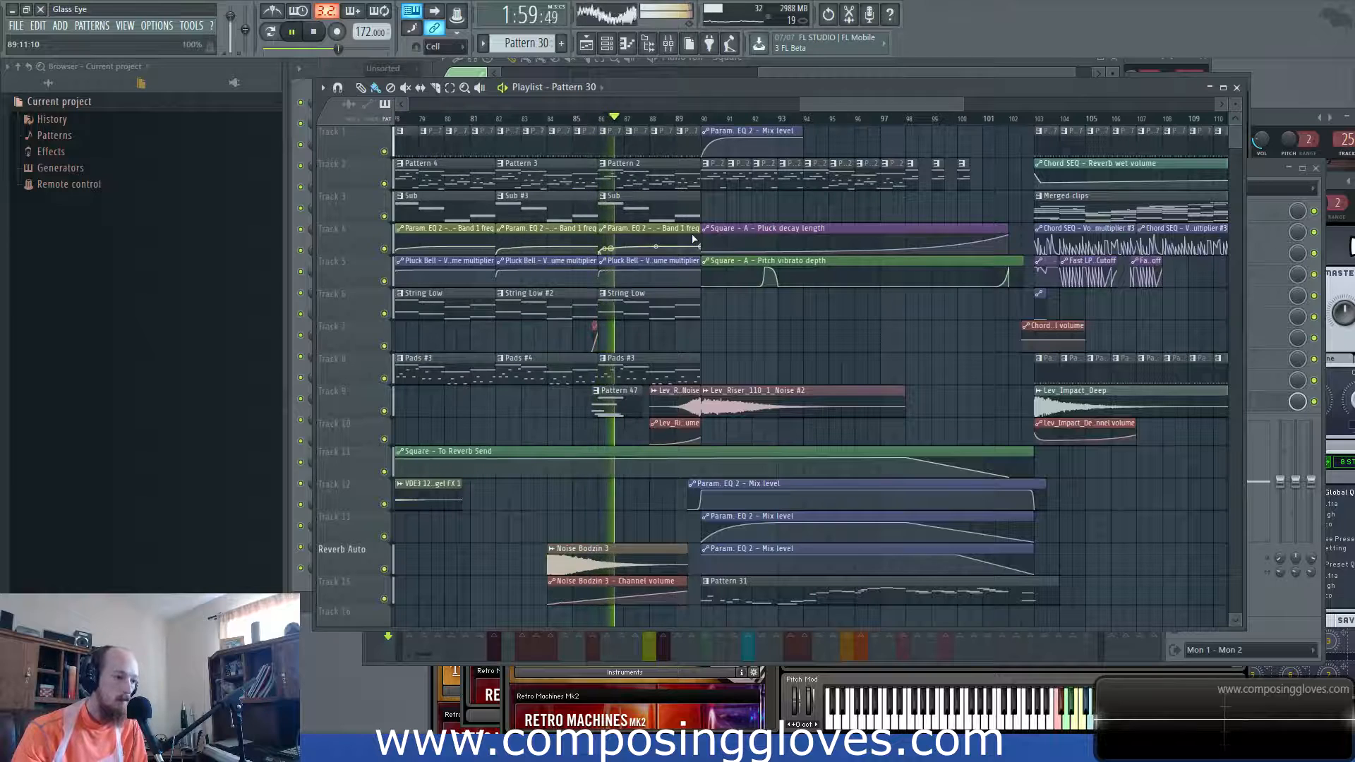
pyautogui.moveTo(692, 239); pyautogui.dragTo(580, 251)
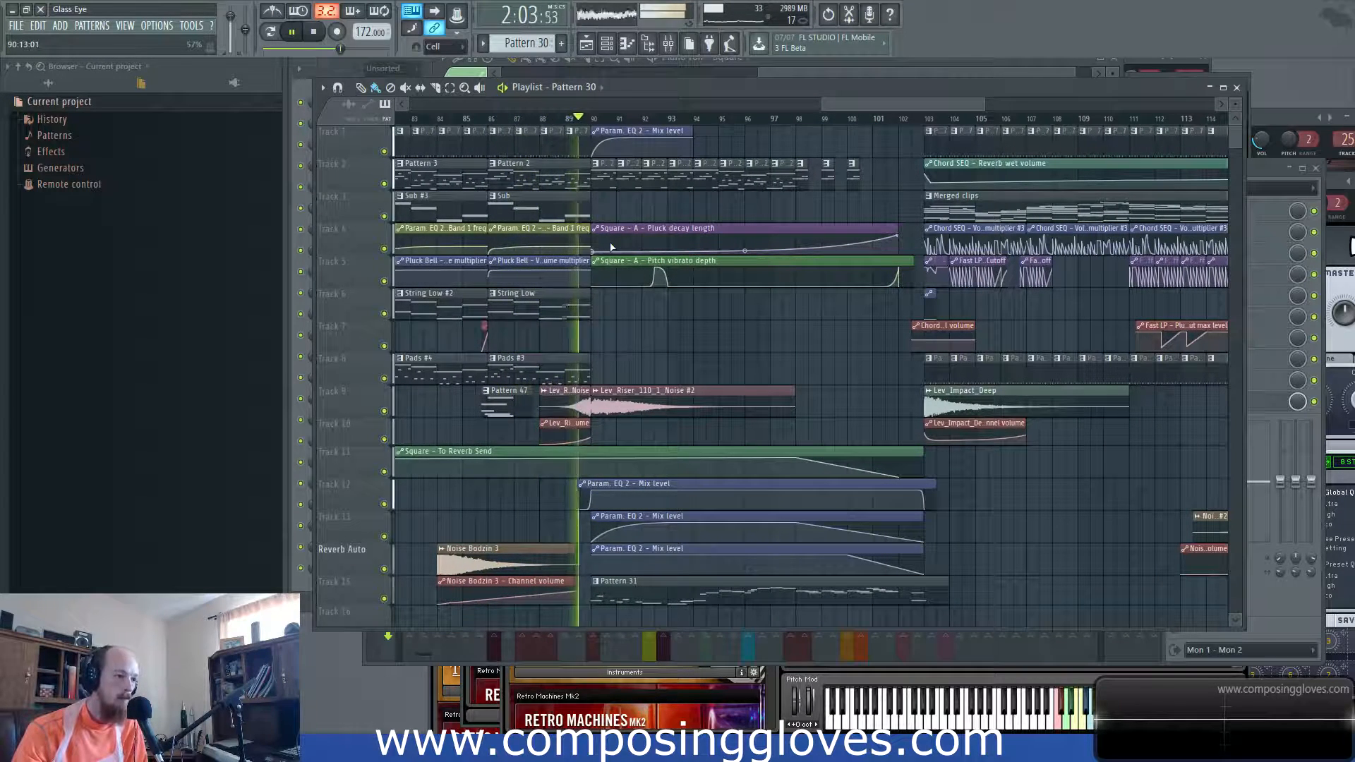
# - Follow the playback from bar 90 to bar 103, examining the Square pluck decay, pitch vibrato and EQ mix level automation
pyautogui.scroll(-3, 611, 246)
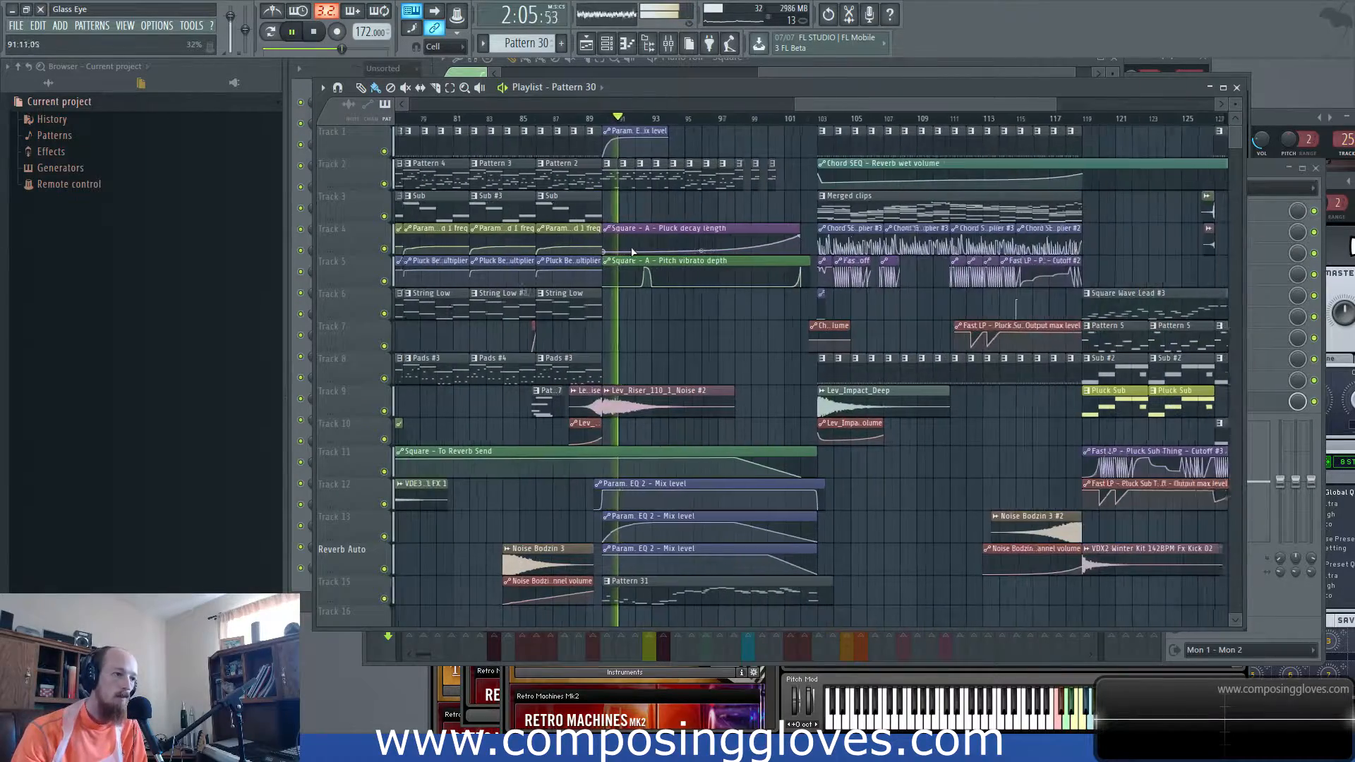
pyautogui.scroll(3, 648, 254)
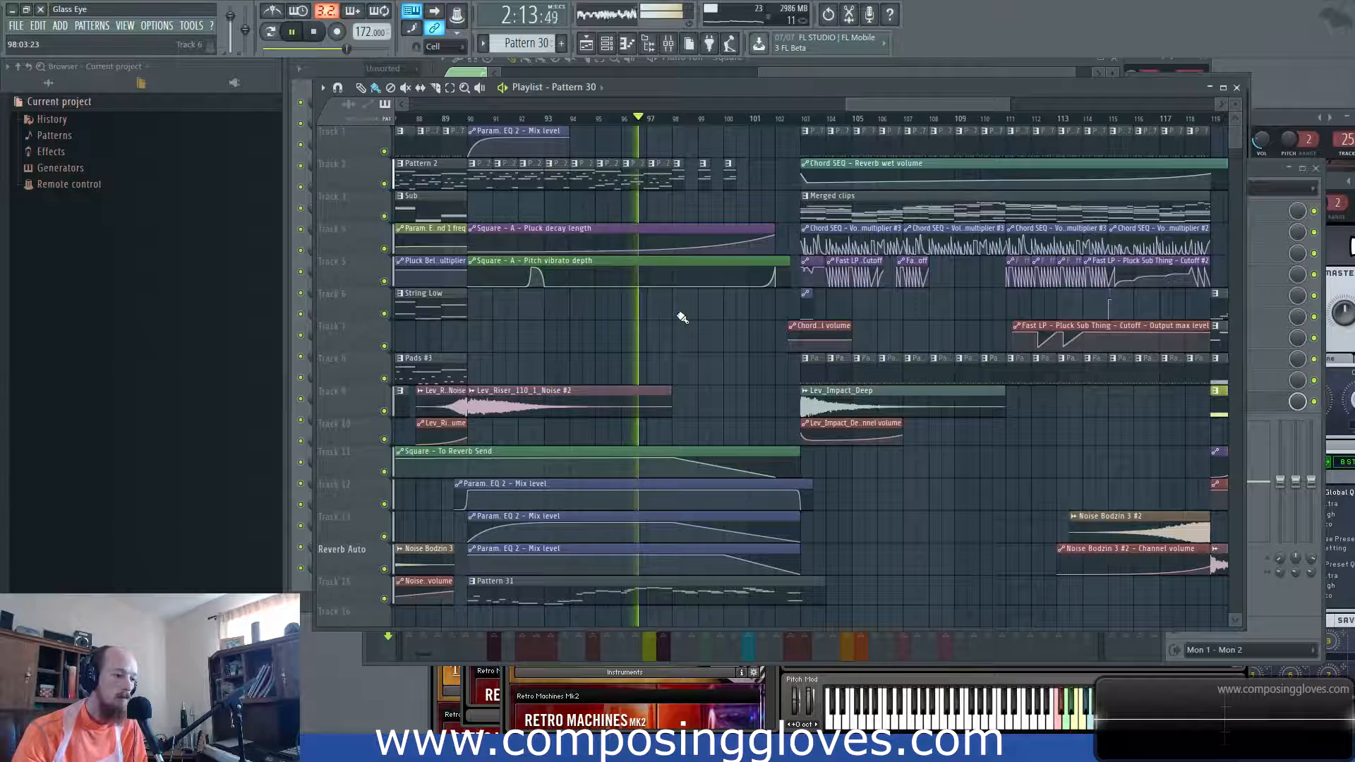
pyautogui.moveTo(708, 316); pyautogui.dragTo(542, 352)
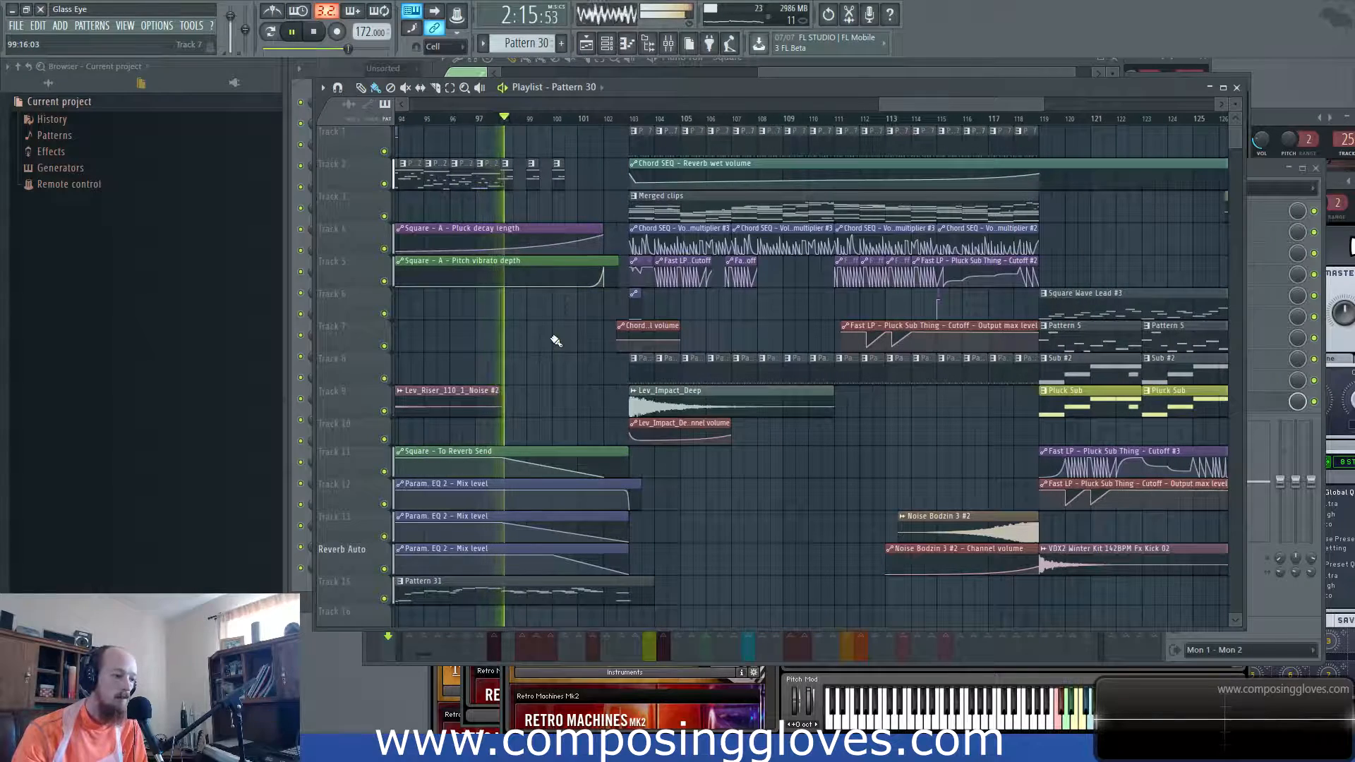
pyautogui.moveTo(579, 323); pyautogui.dragTo(544, 321)
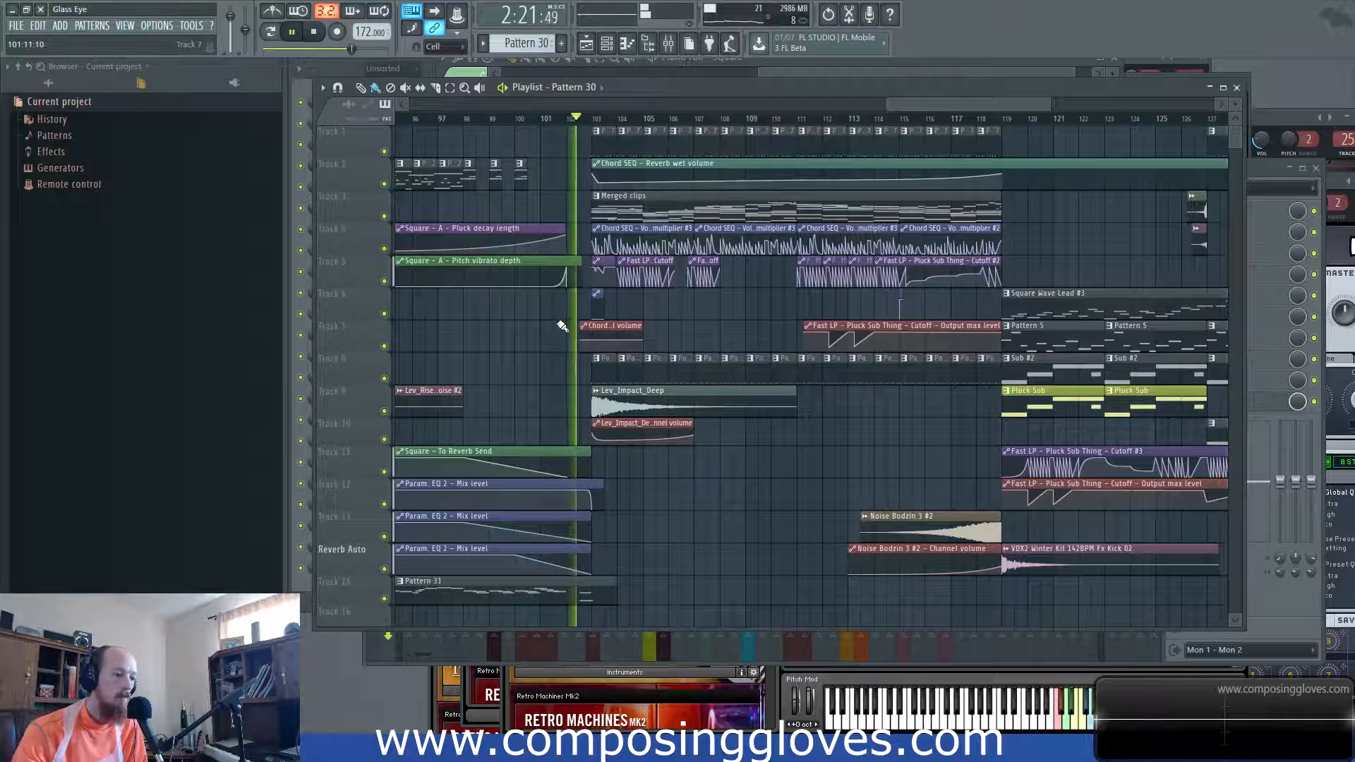
pyautogui.moveTo(763, 308); pyautogui.dragTo(721, 316)
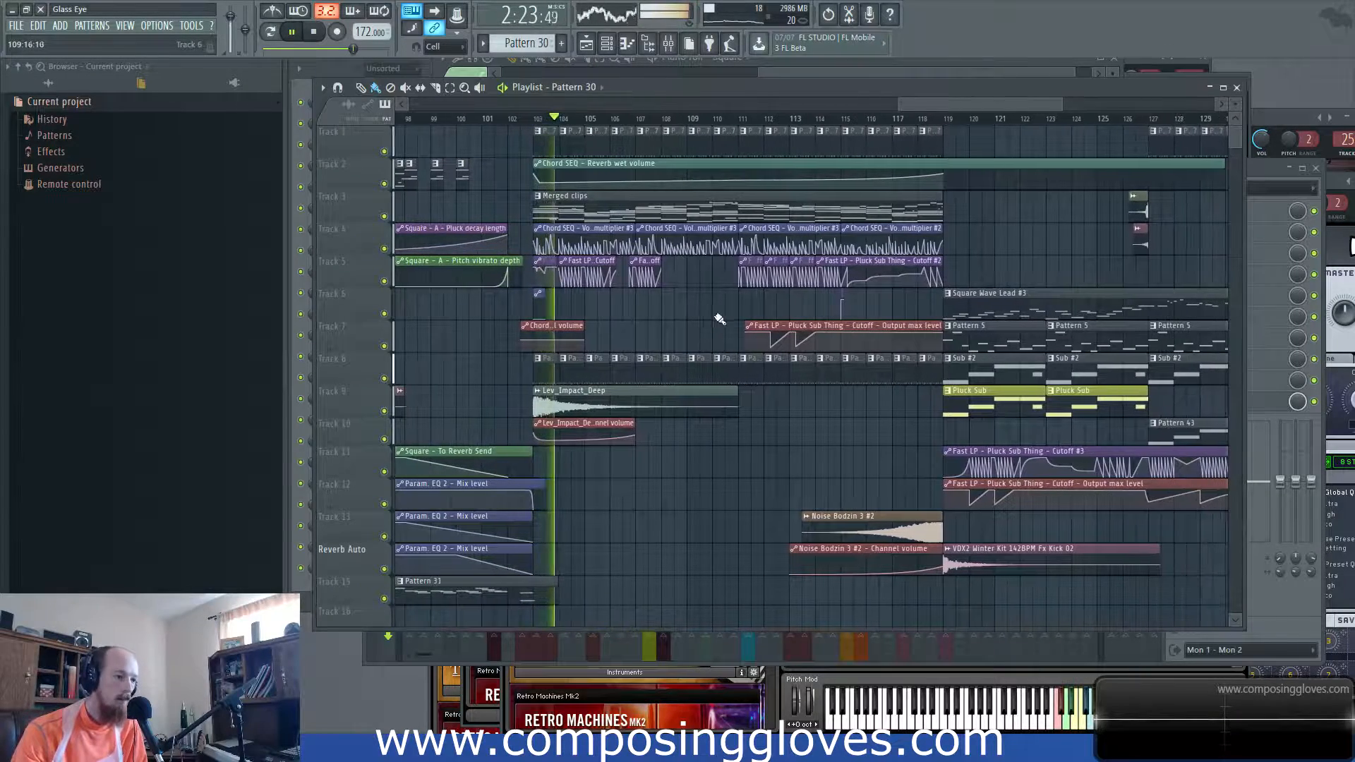
# - Follow the playback from bar 103 to bar 119, examining the Merged clips, Chord SEQ volume and Fast LP cutoff clips
pyautogui.scroll(2, 721, 314)
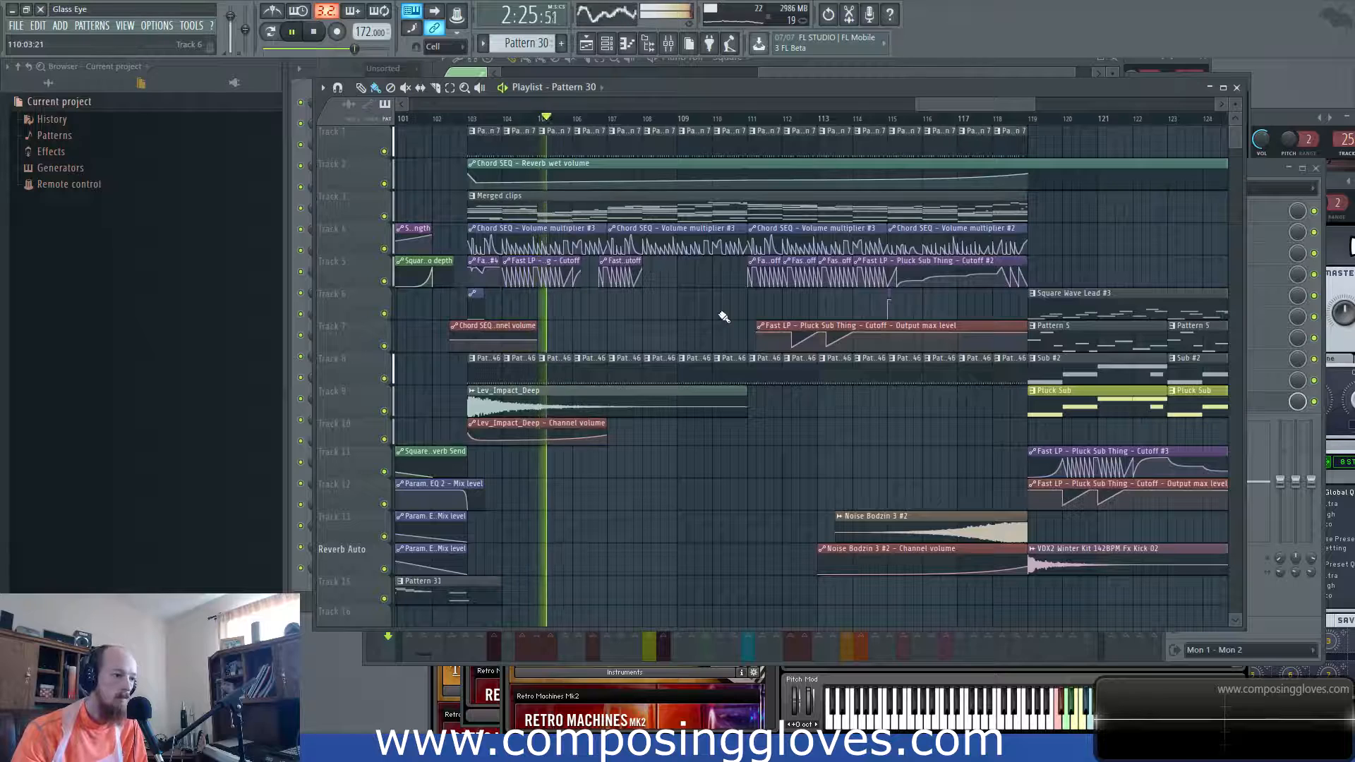
pyautogui.moveTo(723, 317); pyautogui.dragTo(633, 348)
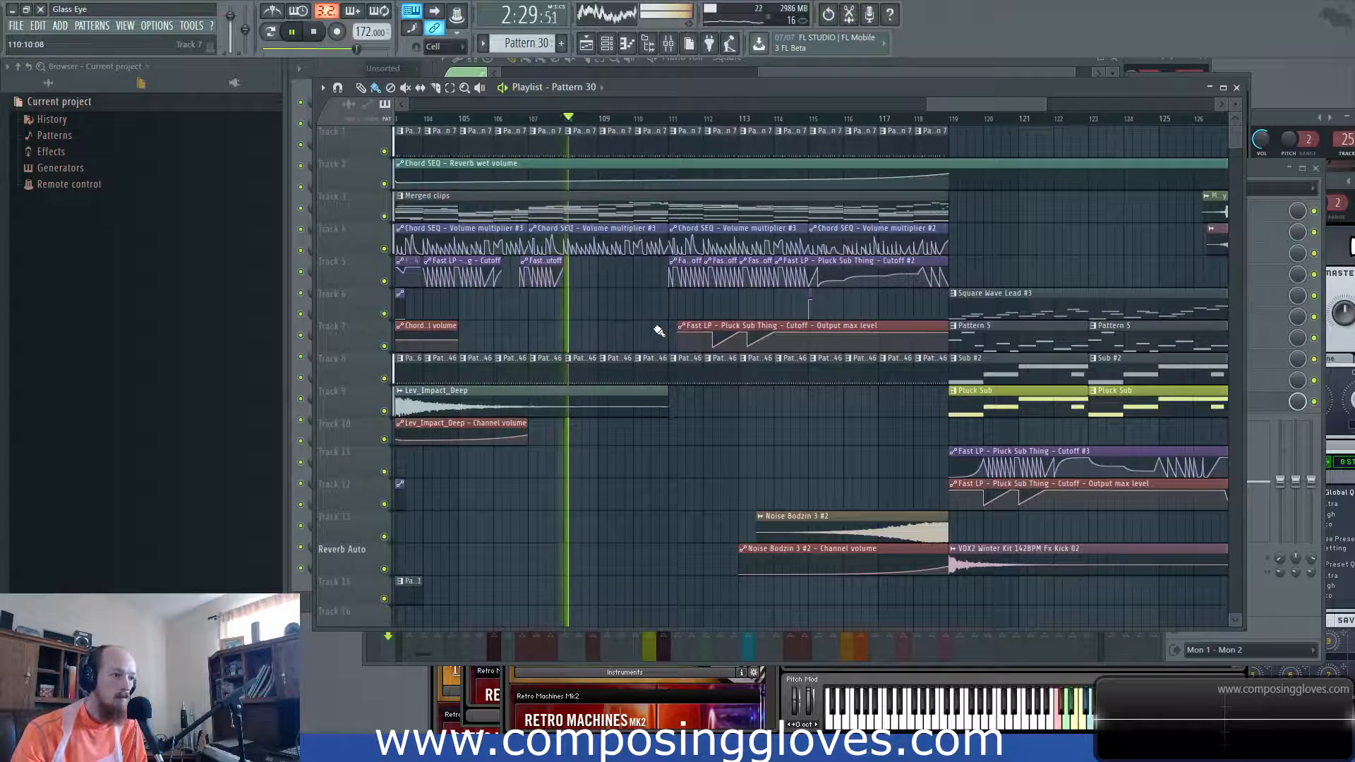
pyautogui.moveTo(695, 308)
pyautogui.mouseDown()
pyautogui.moveTo(644, 324)
pyautogui.moveTo(665, 319)
pyautogui.mouseUp()
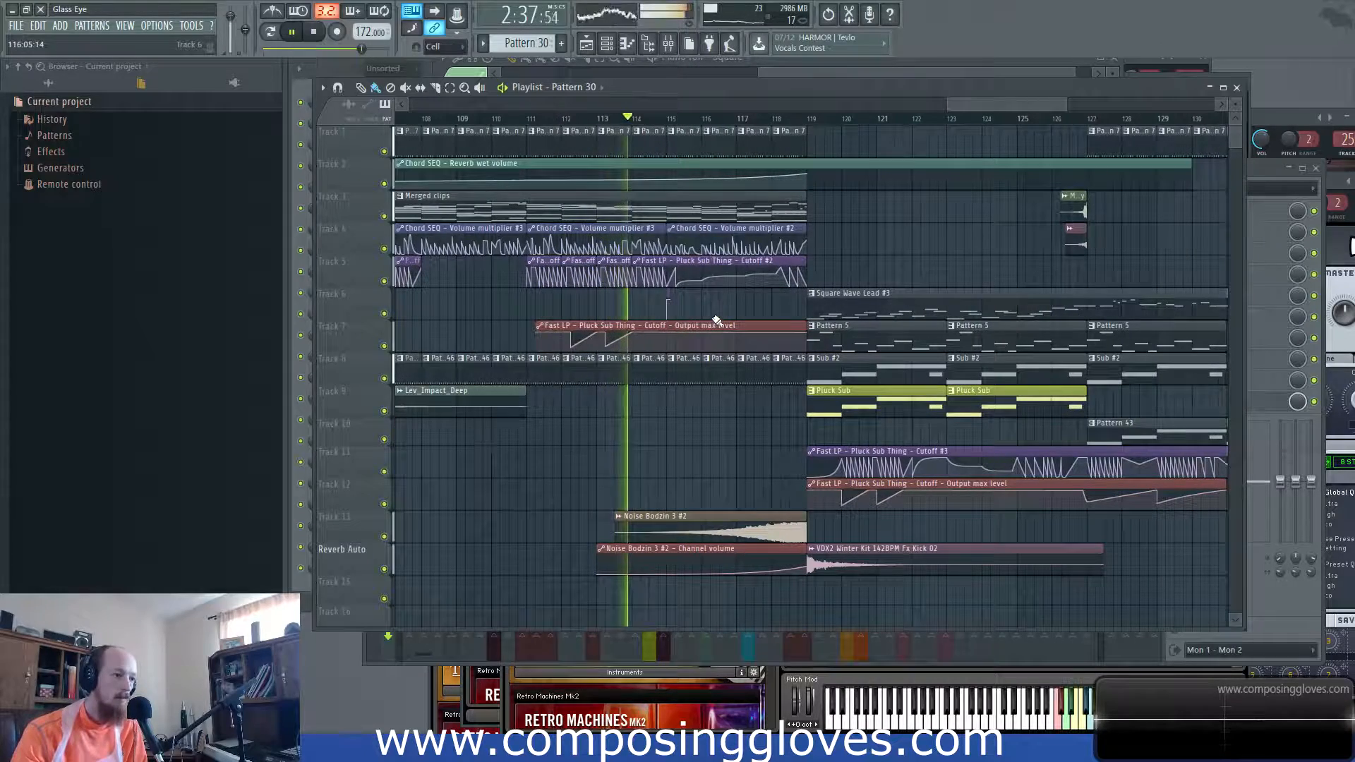
pyautogui.scroll(-2, 716, 318)
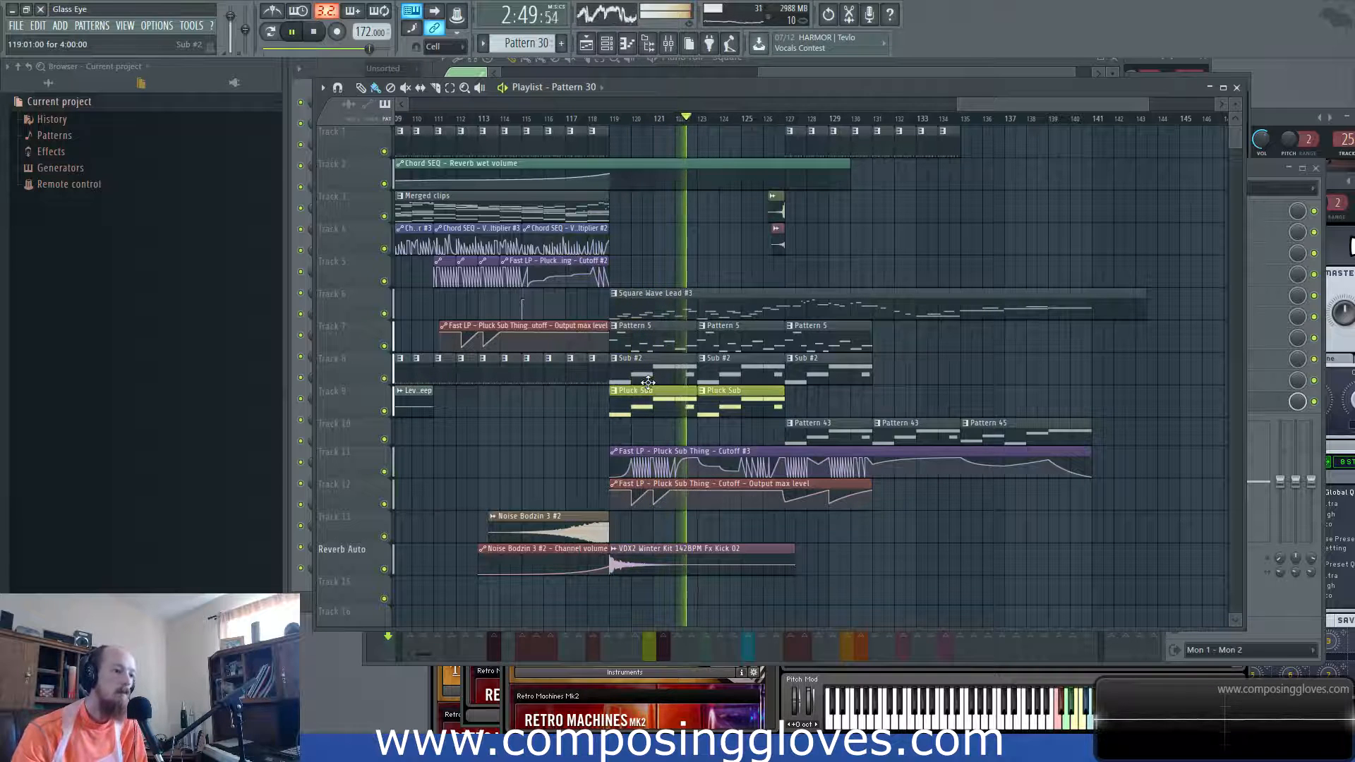
# - Follow the playback from about bar 122 to the end of the song, examining the Square Wave Lead #3 and Pluck Sub clips
pyautogui.hscroll(3, 650, 376)
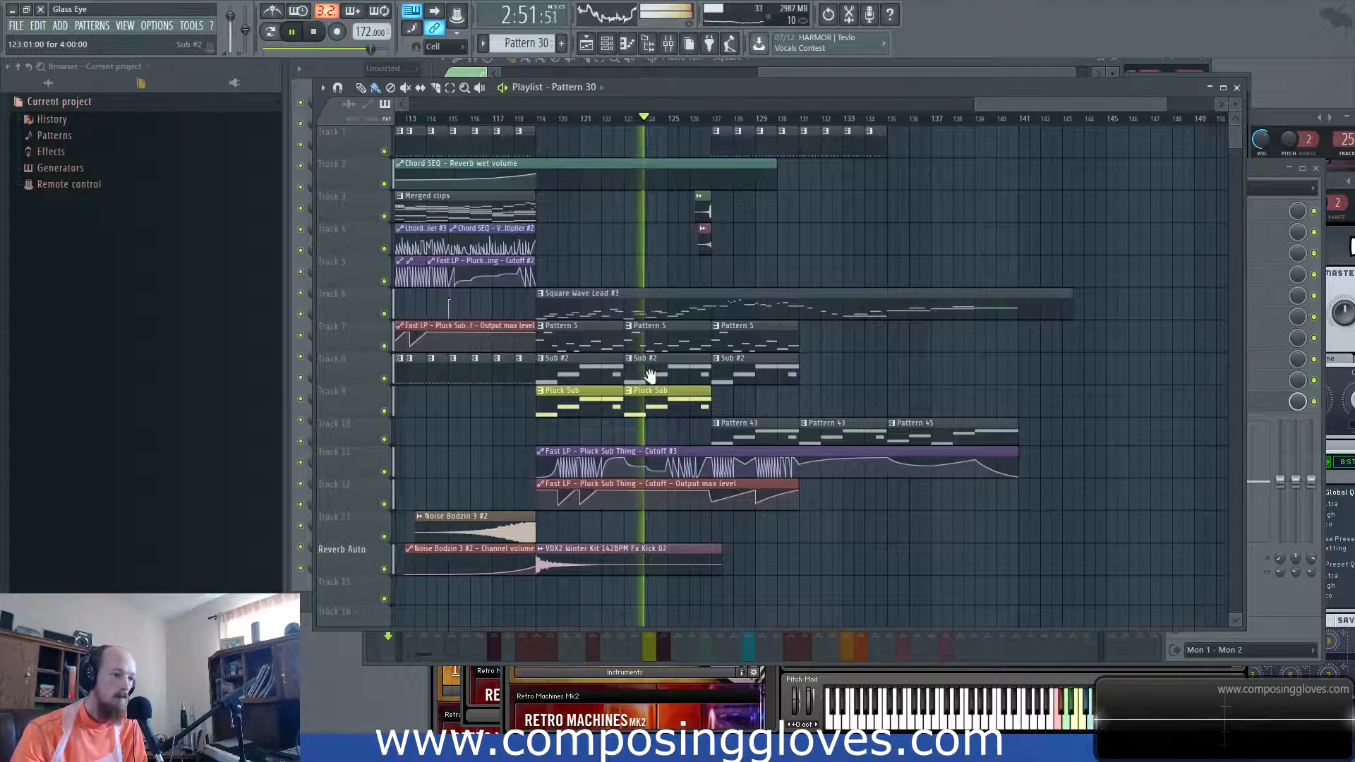
pyautogui.scroll(3, 683, 350)
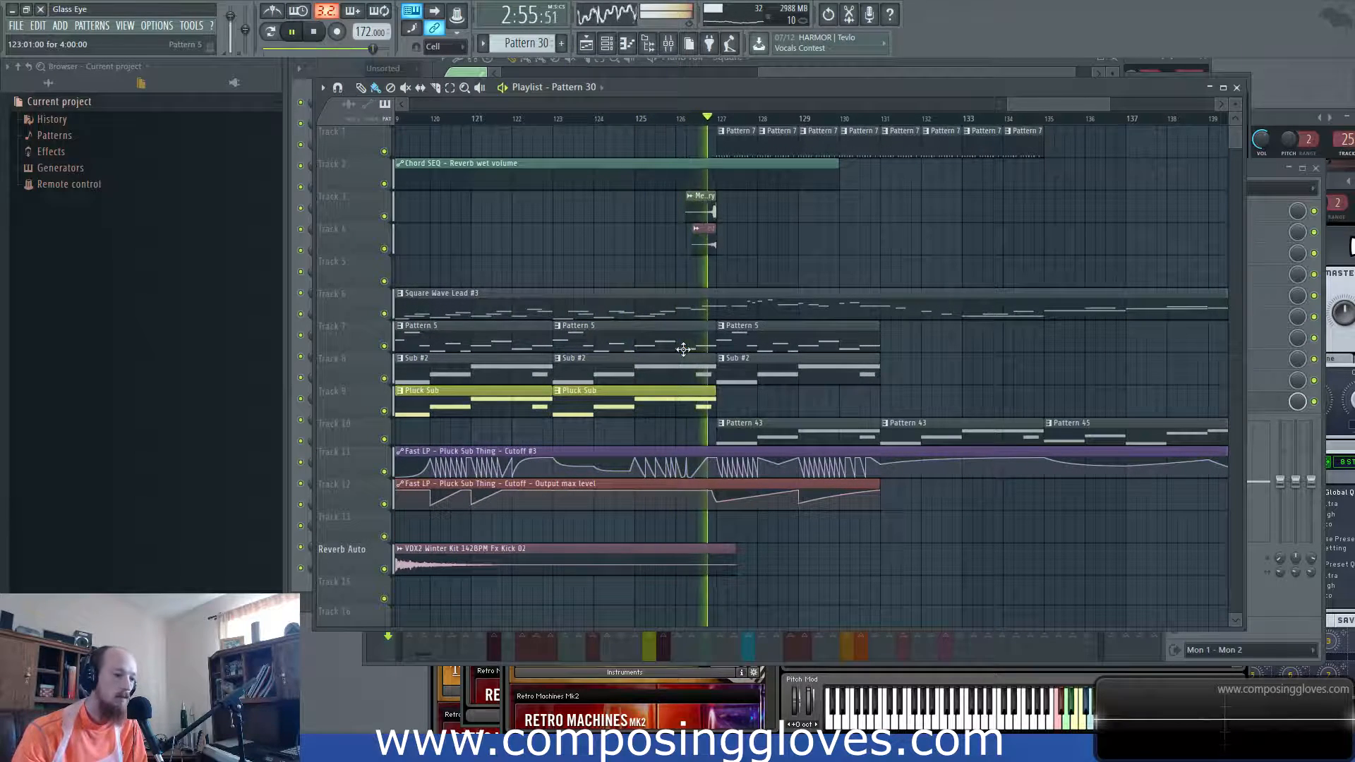
pyautogui.scroll(-3, 745, 332)
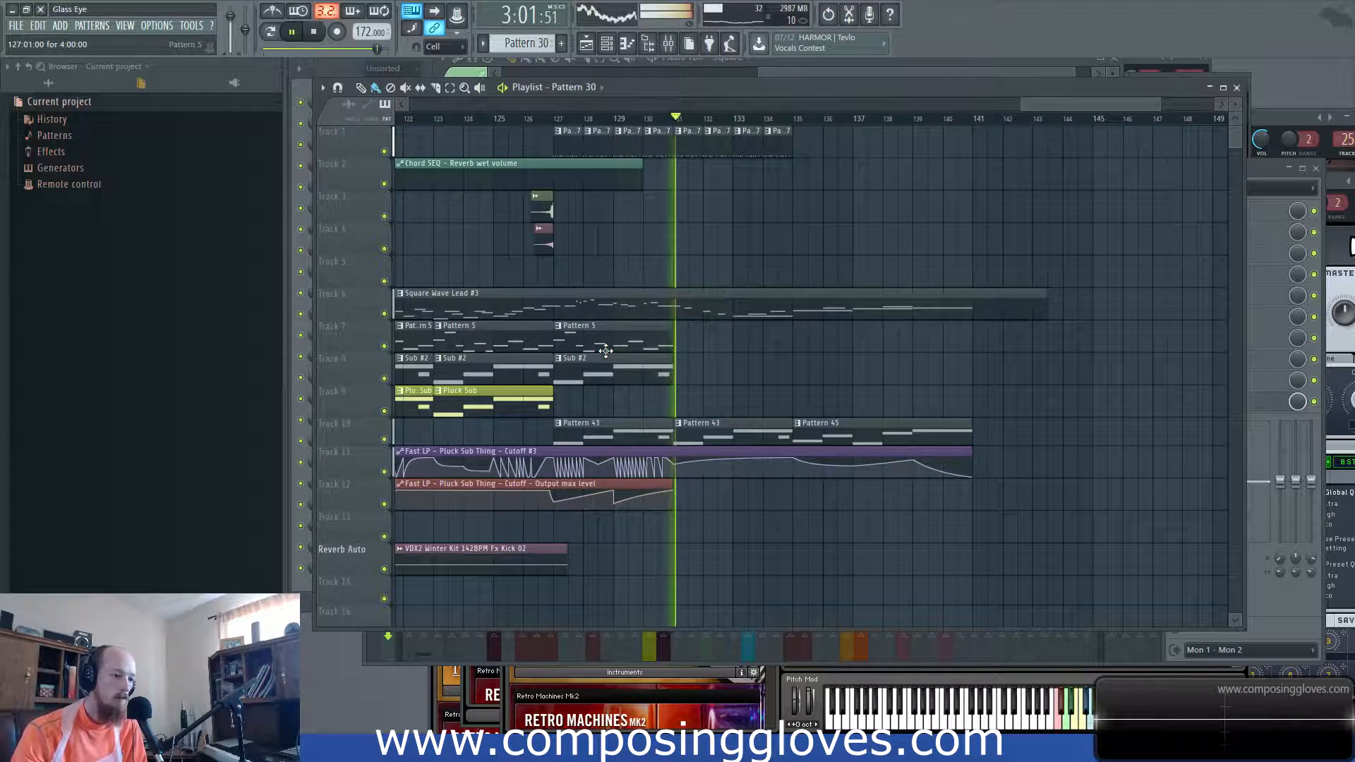
pyautogui.moveTo(725, 296); pyautogui.dragTo(675, 313)
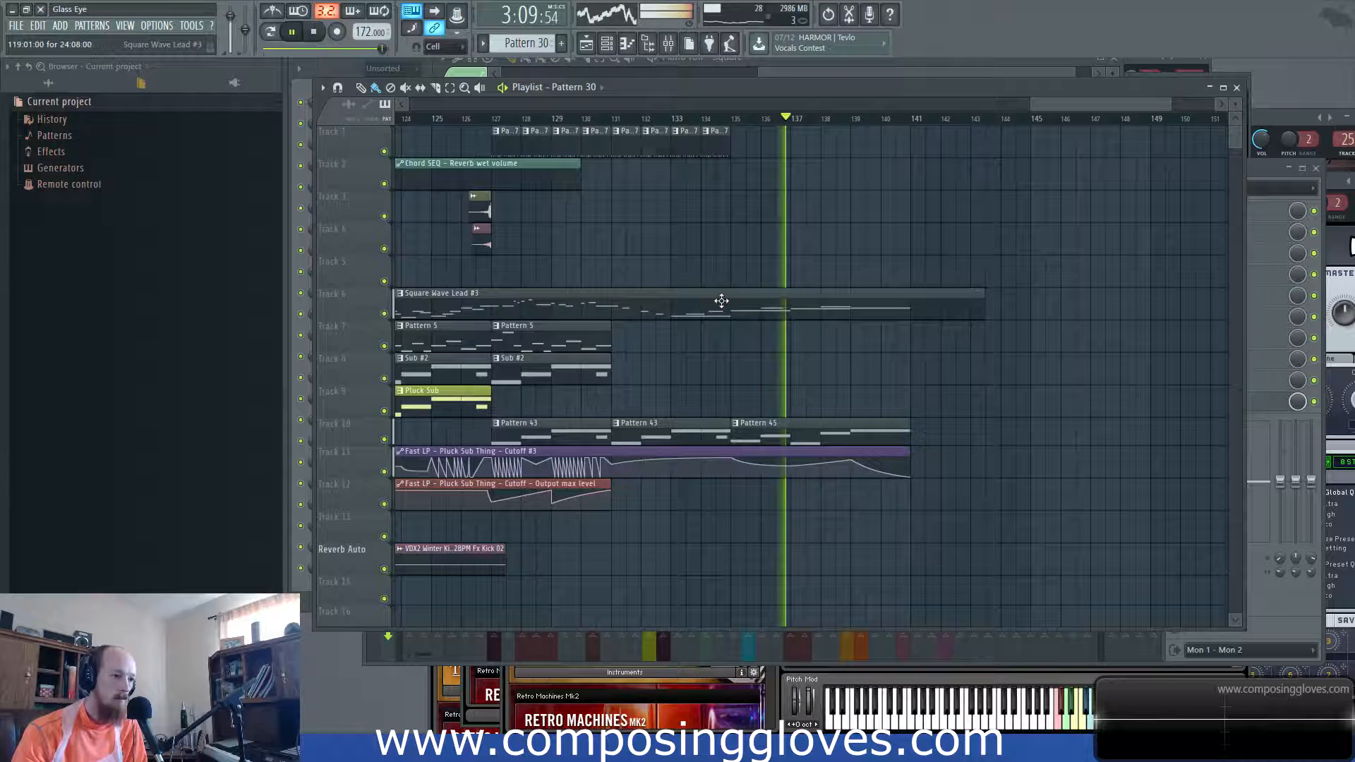
pyautogui.moveTo(750, 295); pyautogui.dragTo(678, 295)
pyautogui.scroll(-2, 676, 296)
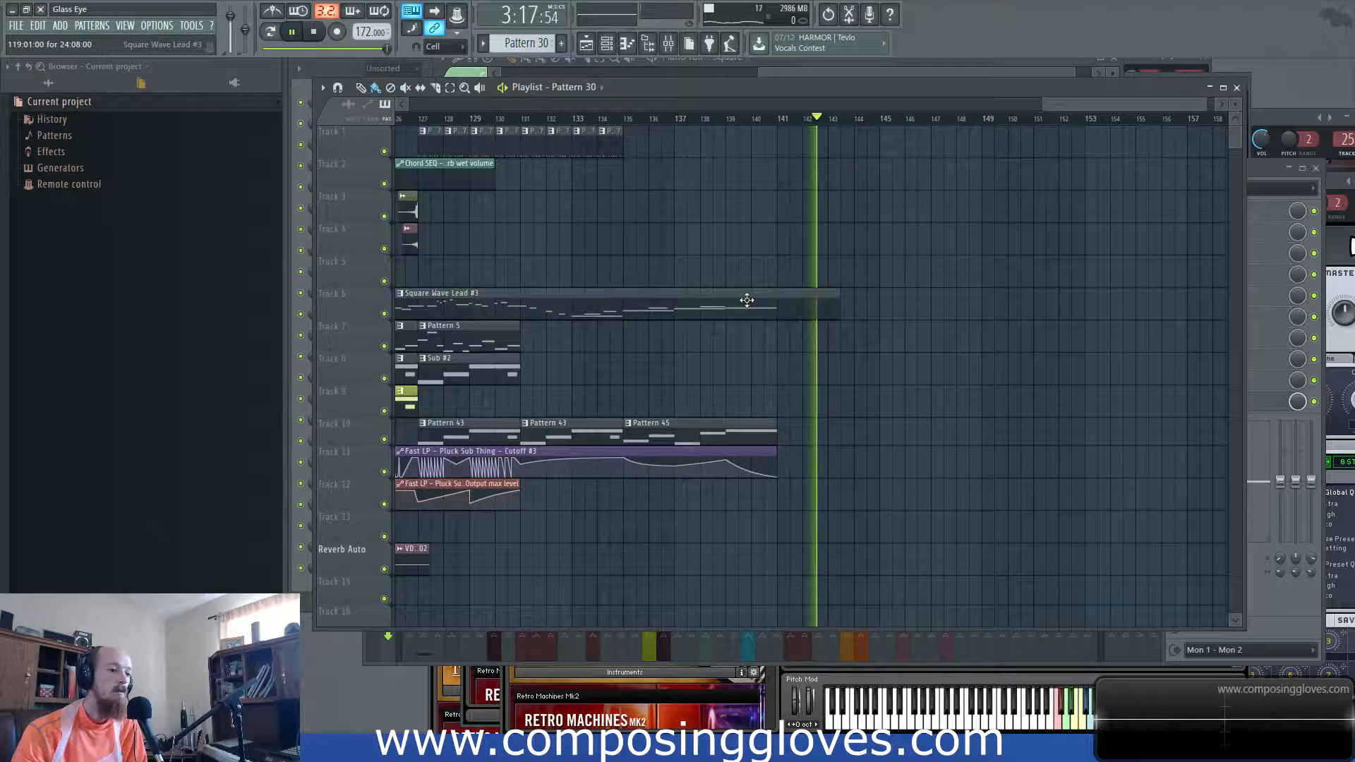
# - Stop the playback at the end of the song, near the end of the Square Wave Lead #3 clip
pyautogui.scroll(2, 804, 307)
pyautogui.press('space')
pyautogui.moveTo(808, 312); pyautogui.dragTo(840, 273)
pyautogui.moveTo(833, 125)
pyautogui.mouseDown()
pyautogui.moveTo(844, 126)
pyautogui.moveTo(822, 126)
pyautogui.mouseUp()
pyautogui.scroll(-2, 772, 262)
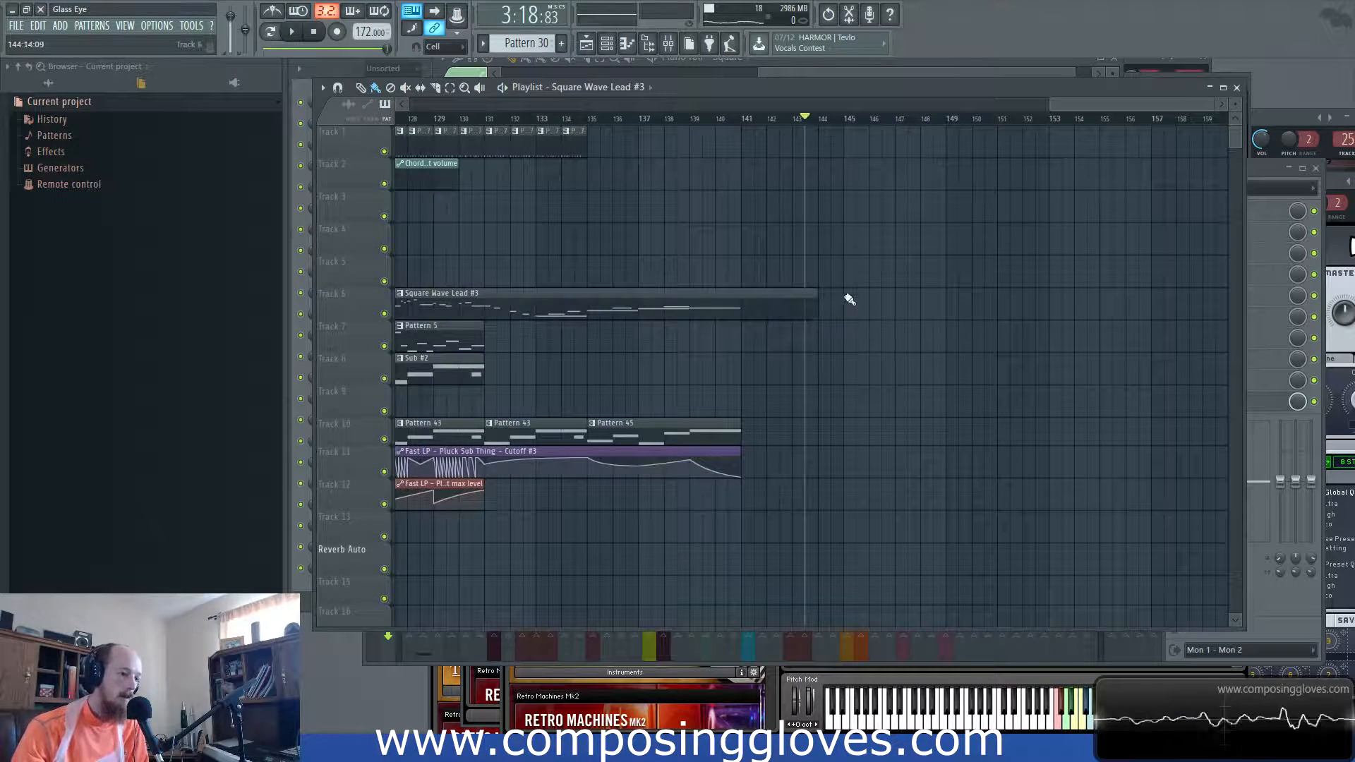
# - Return to the start of the song and bring the complete arrangement into view
pyautogui.moveTo(1086, 107); pyautogui.dragTo(25, 173)
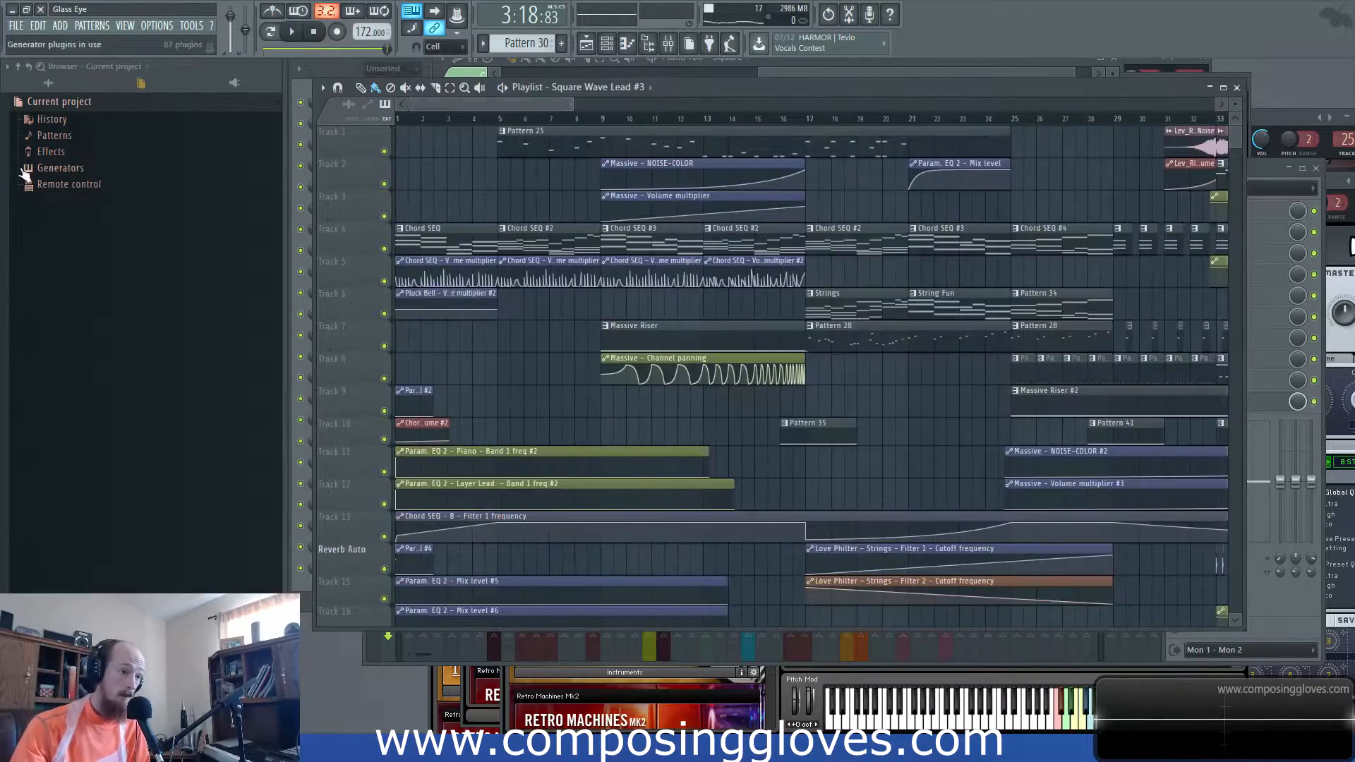
pyautogui.scroll(-5, 912, 321)
pyautogui.scroll(-3, 913, 321)
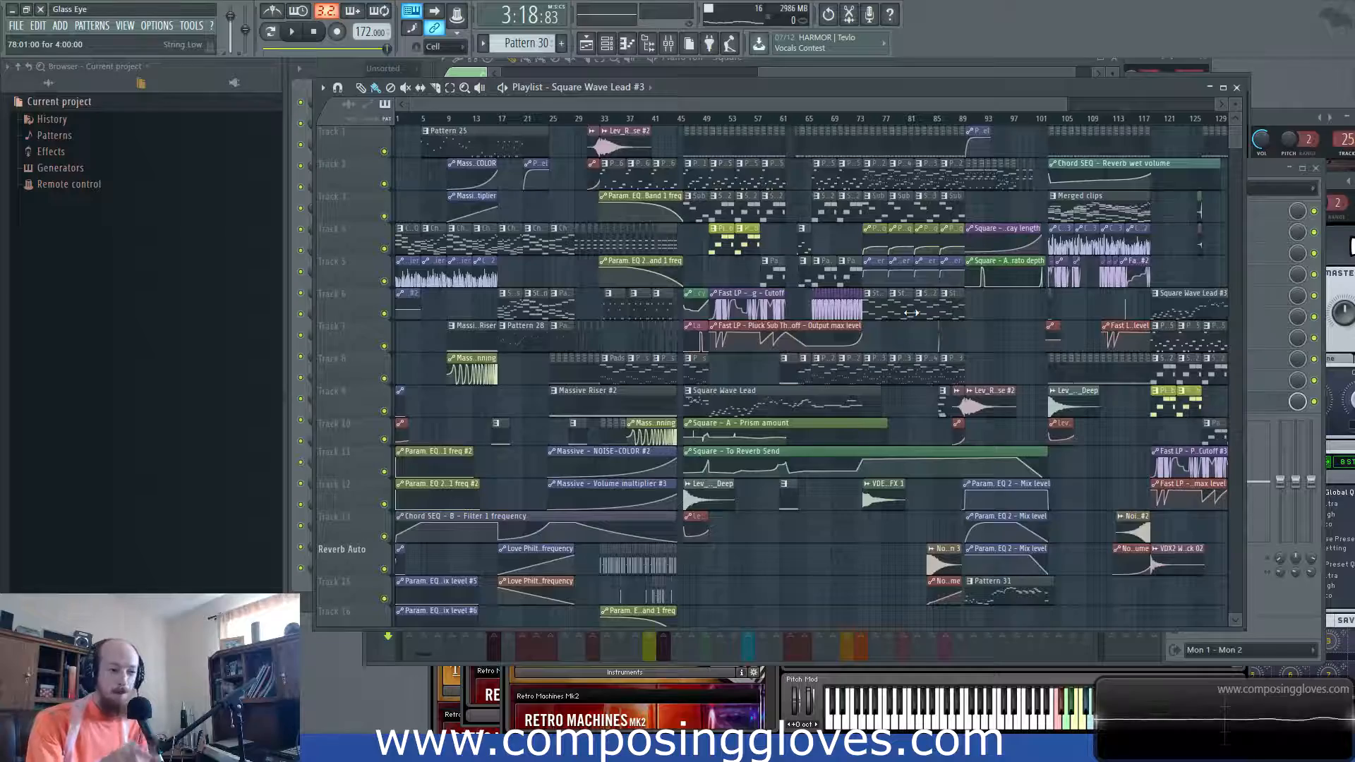
pyautogui.scroll(-2, 912, 313)
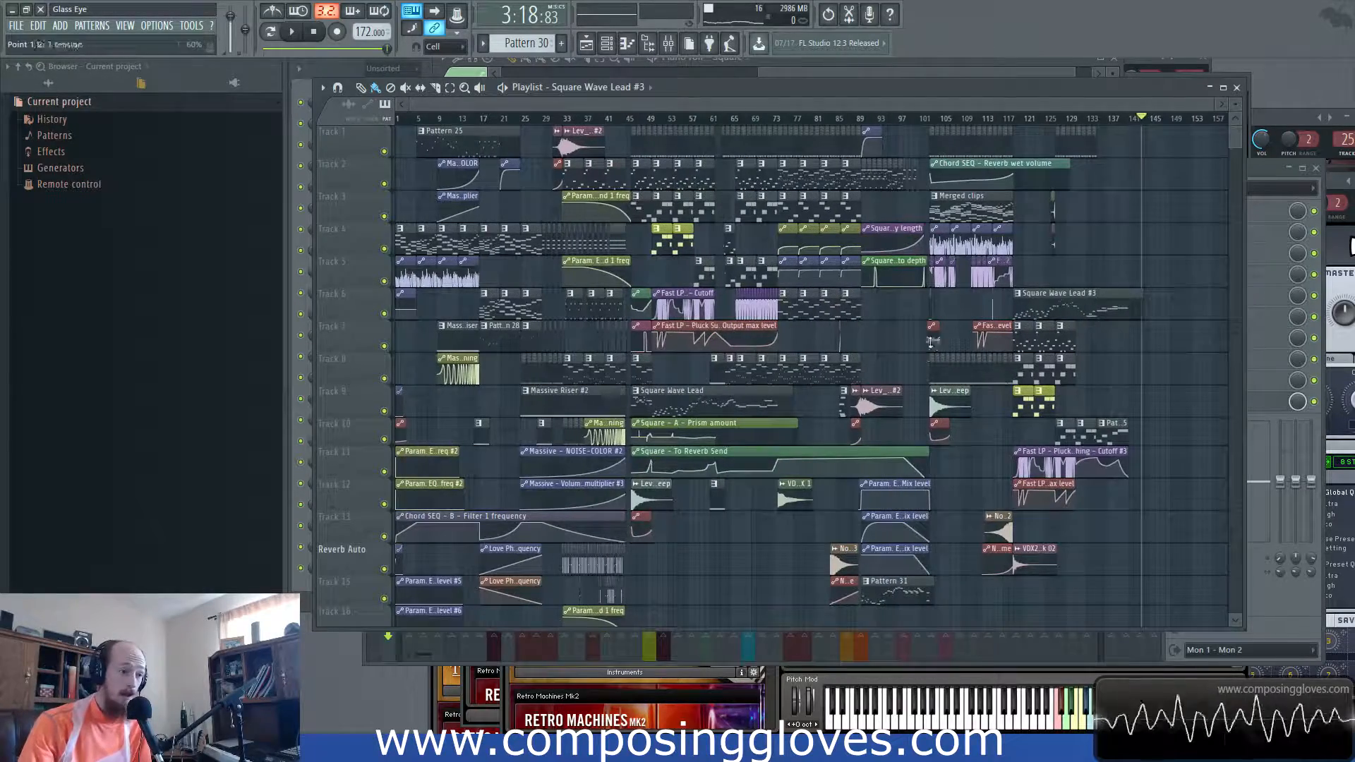
# - Examine the breakdown between bars 89 and 103, including its riser, reverb send and EQ mix level automation
pyautogui.scroll(5, 720, 413)
pyautogui.moveTo(722, 402); pyautogui.dragTo(840, 104)
pyautogui.moveTo(804, 231); pyautogui.dragTo(662, 630)
pyautogui.moveTo(981, 409); pyautogui.dragTo(705, 429)
pyautogui.scroll(3, 704, 429)
pyautogui.moveTo(780, 390); pyautogui.dragTo(288, 427)
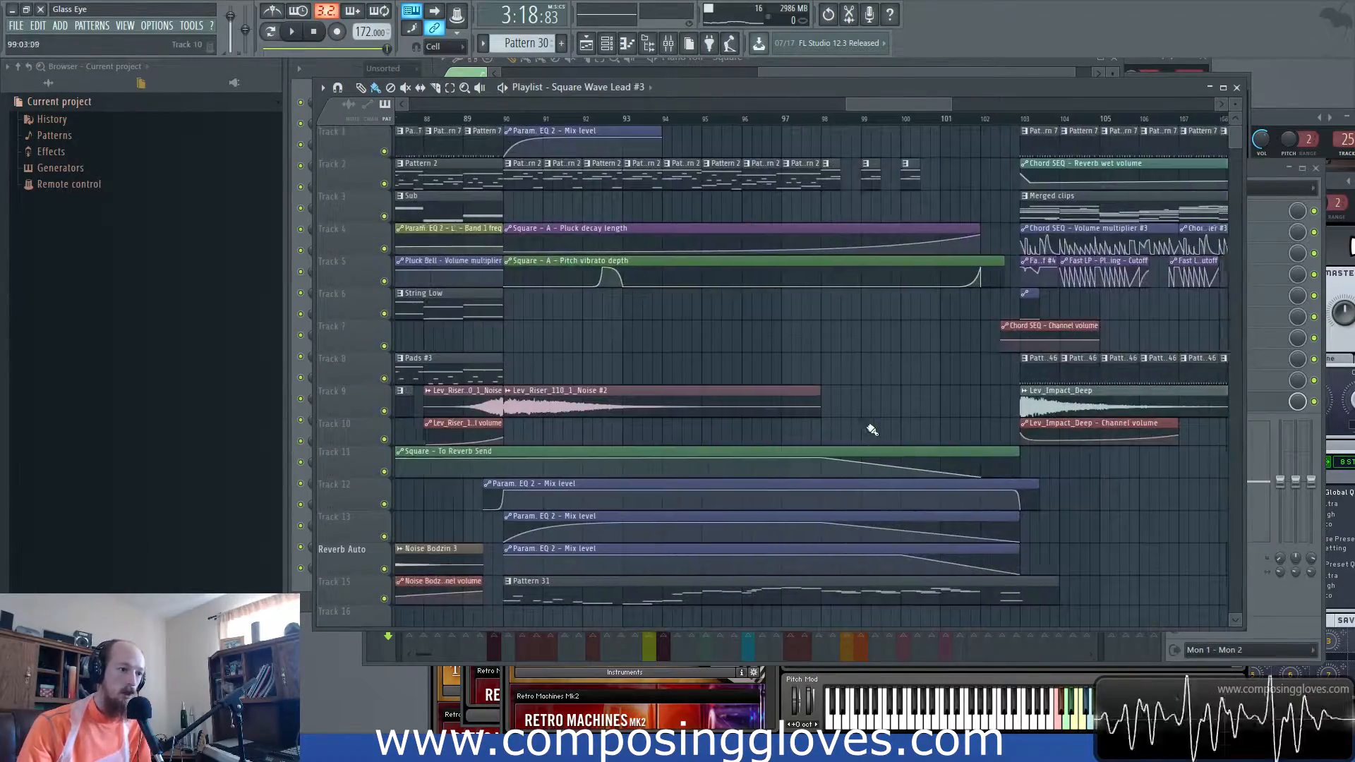
pyautogui.scroll(-5, 875, 422)
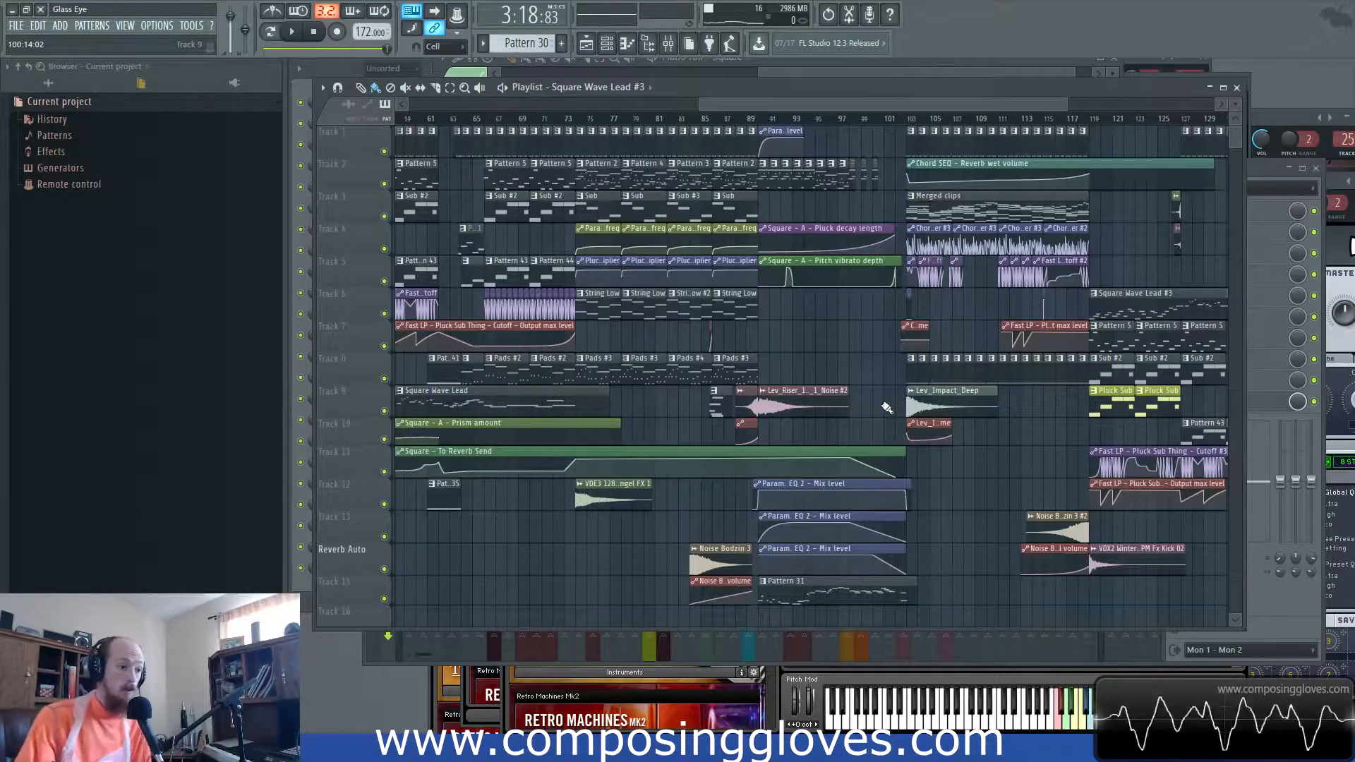
# - Compare the breakdown with the section from bar 103 to bar 119 and the outro, examining their Playlist clips
pyautogui.scroll(-4, 931, 342)
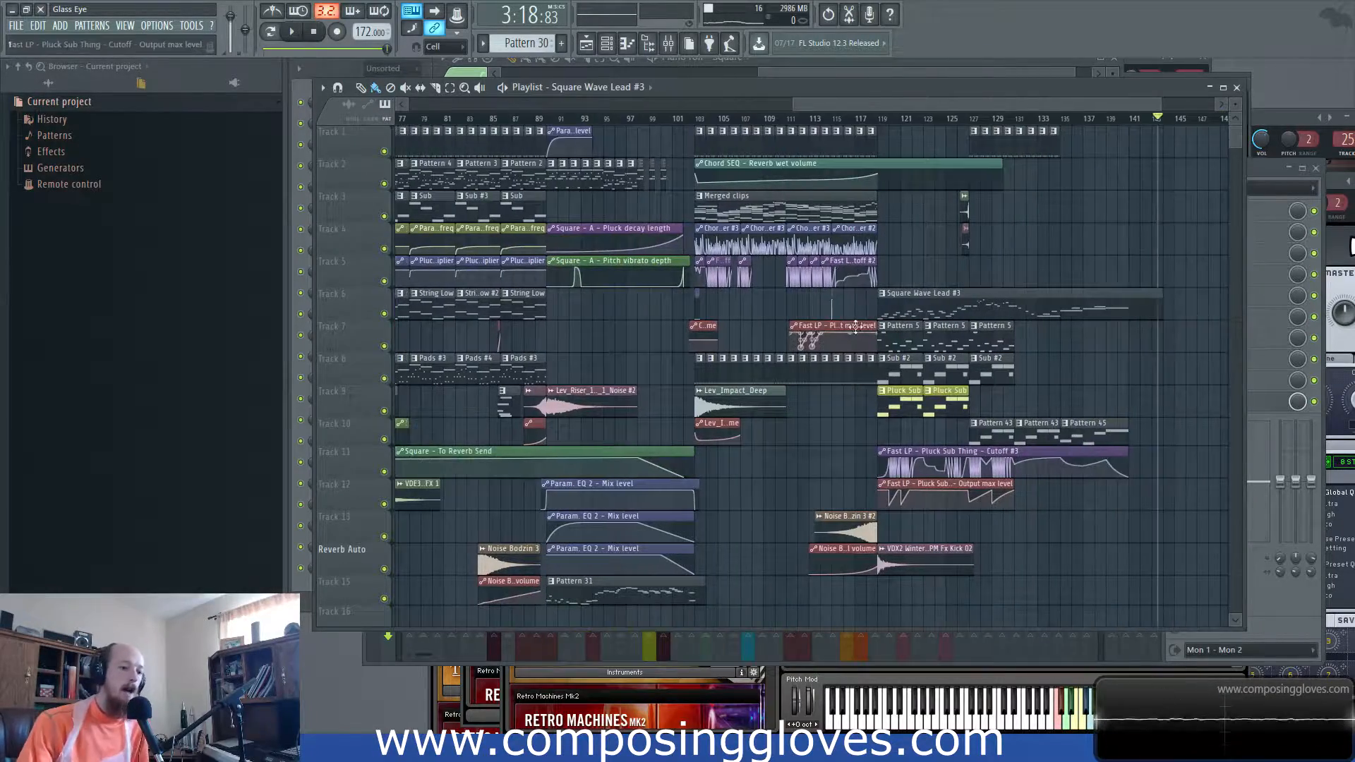
pyautogui.scroll(5, 894, 341)
pyautogui.moveTo(924, 316); pyautogui.dragTo(559, 283)
pyautogui.moveTo(730, 294); pyautogui.dragTo(425, 309)
pyautogui.moveTo(520, 310); pyautogui.dragTo(866, 308)
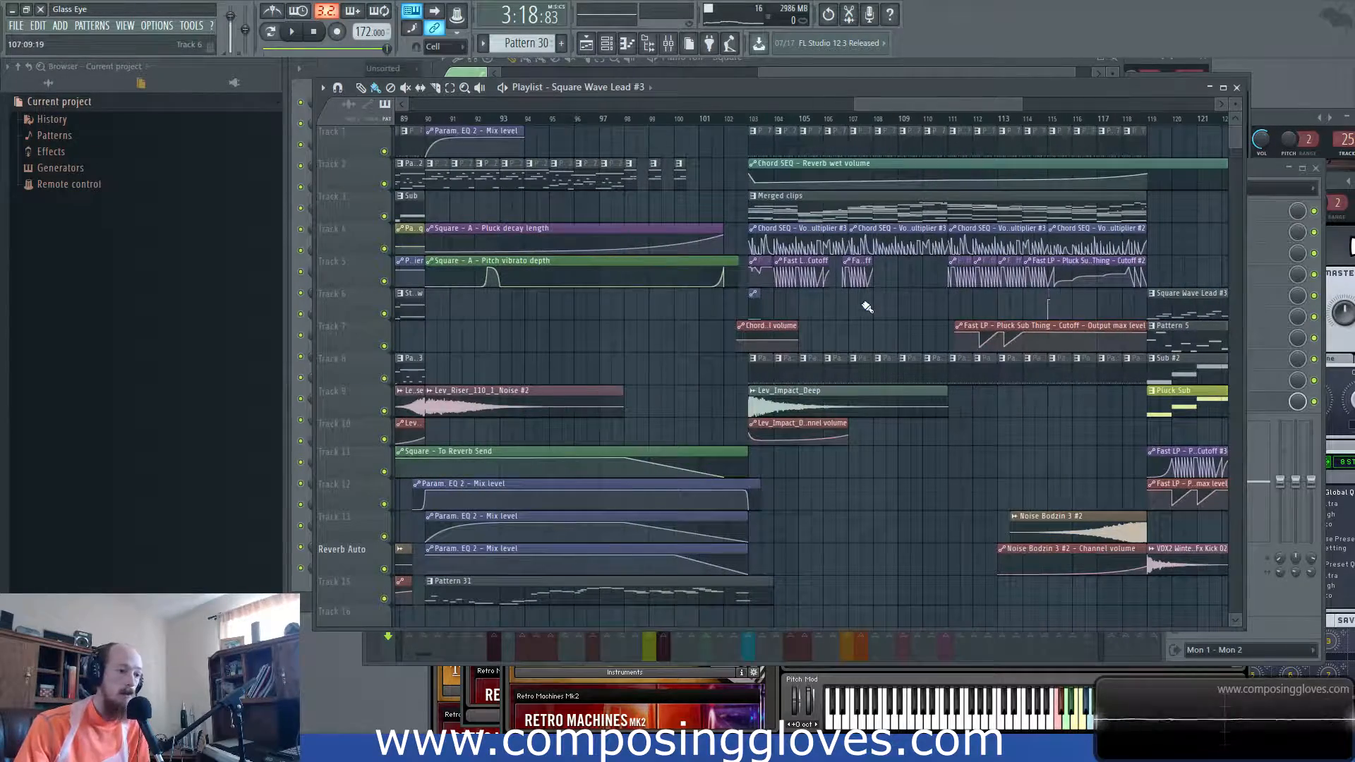
pyautogui.scroll(-4, 716, 382)
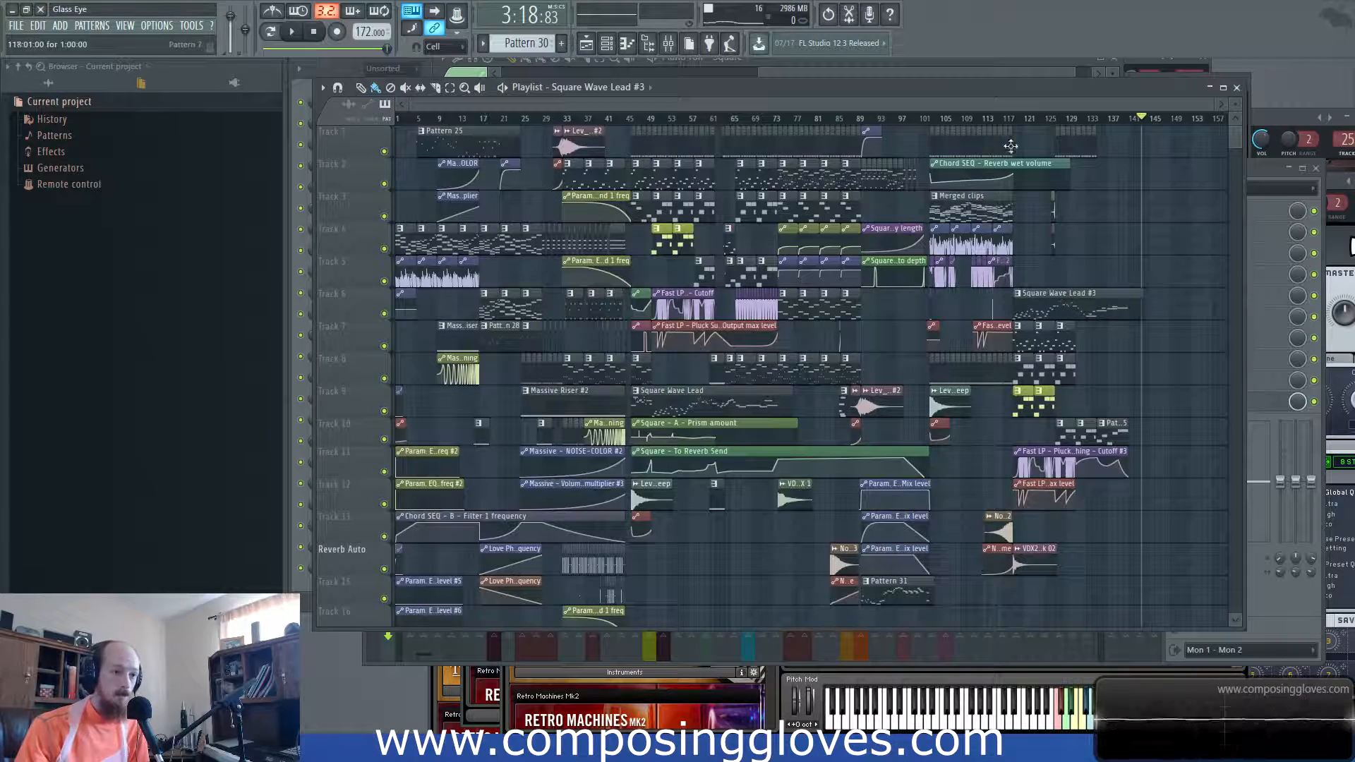
# - Select the Chord SEQ volume multiplier clip at bar 107, and finally only the Merged clips pattern on Track 3
pyautogui.moveTo(1028, 140); pyautogui.dragTo(1189, 600)
pyautogui.keyDown('ctrl'); pyautogui.click(1007, 449); pyautogui.keyUp('ctrl')
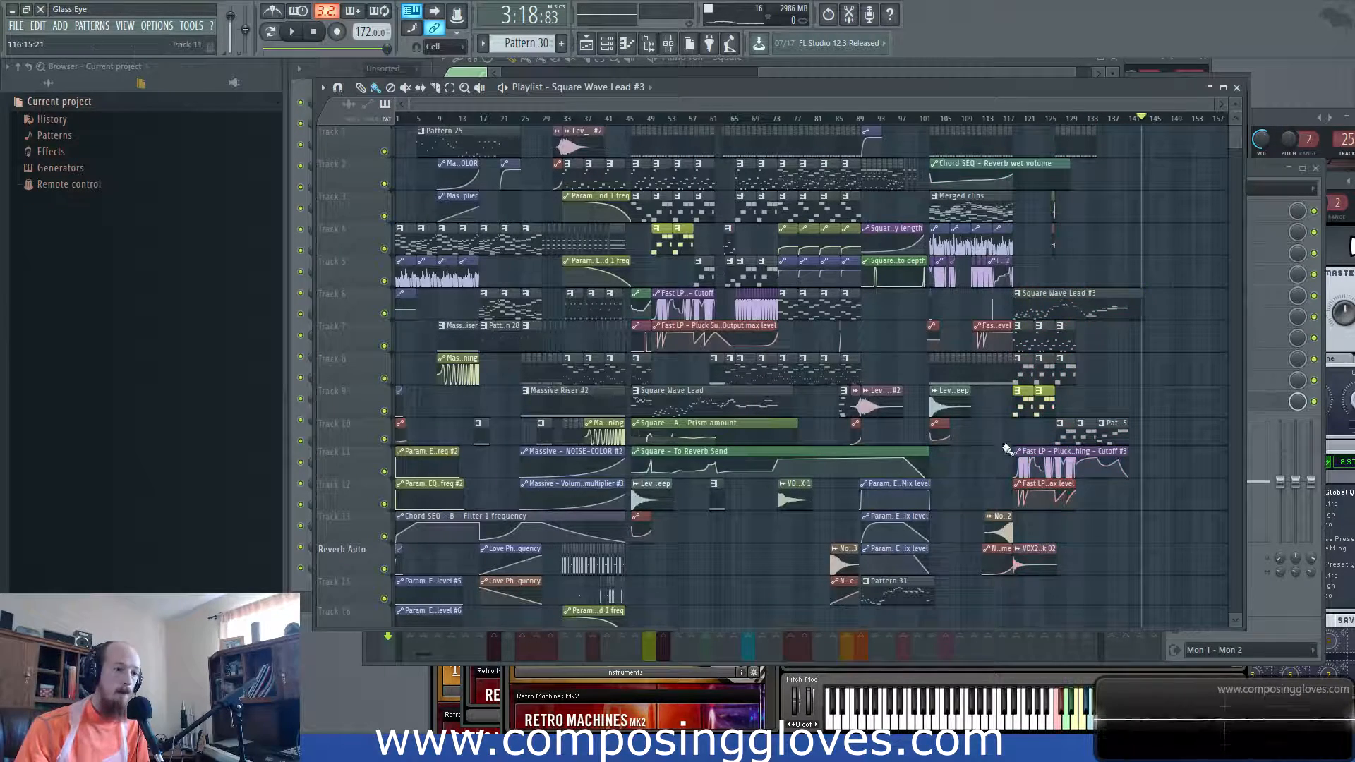
pyautogui.moveTo(948, 198); pyautogui.dragTo(988, 281)
pyautogui.keyDown('ctrl'); pyautogui.click(963, 237); pyautogui.keyUp('ctrl')
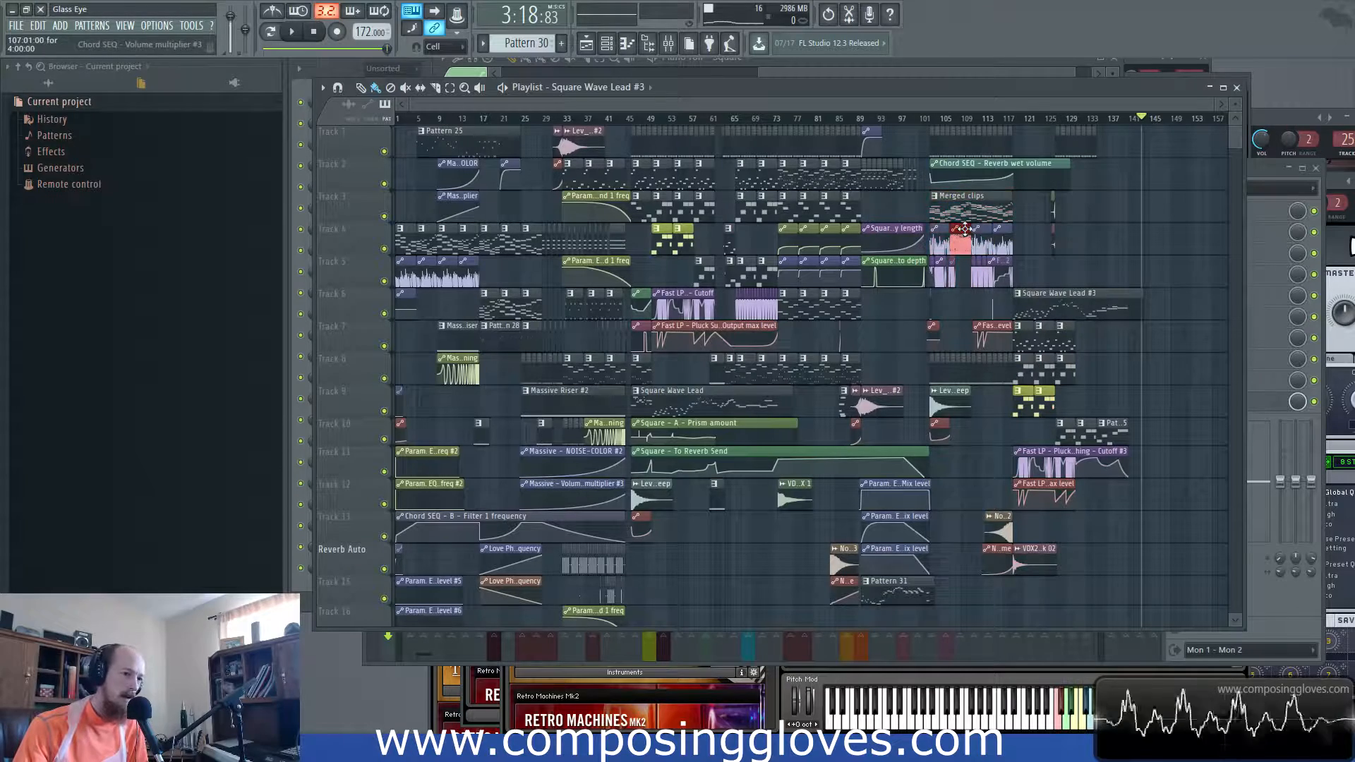
pyautogui.keyDown('ctrl'); pyautogui.click(964, 206); pyautogui.keyUp('ctrl')
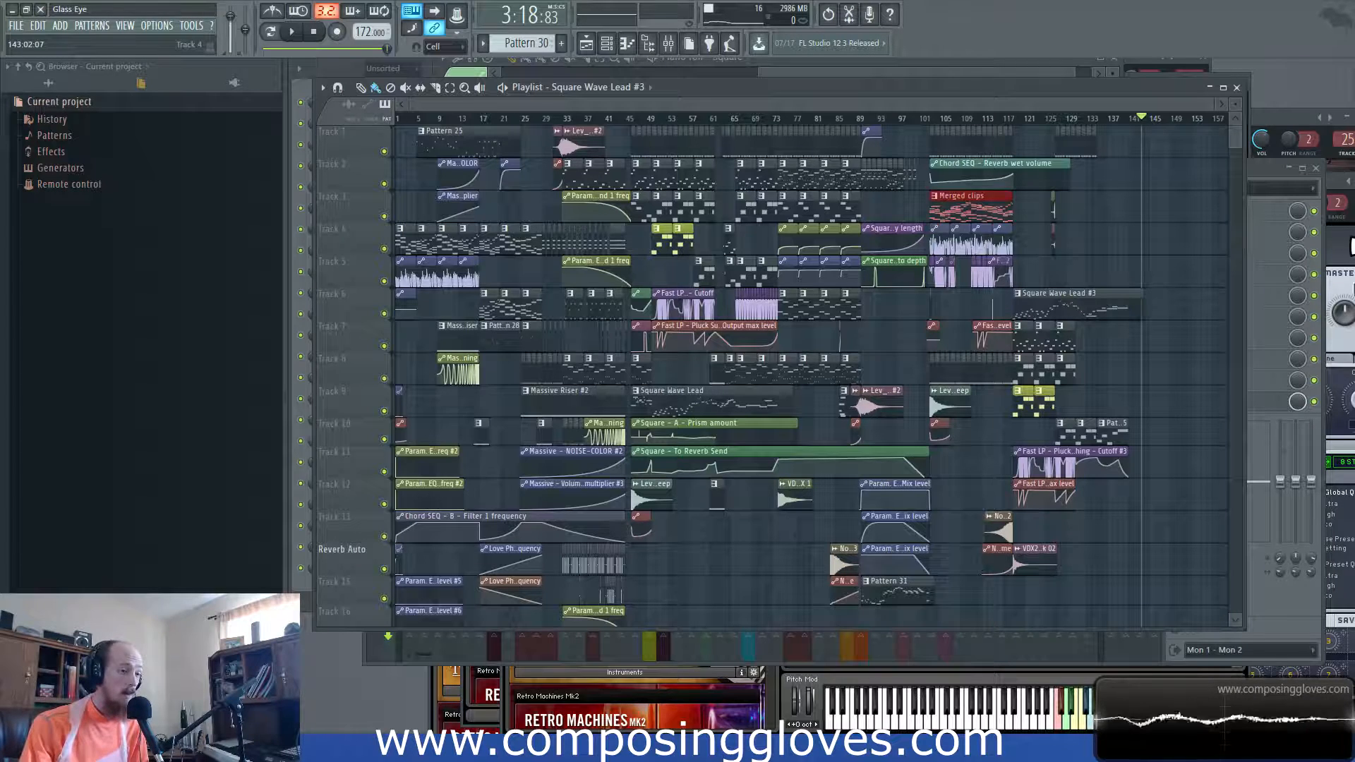
pyautogui.moveTo(928, 227); pyautogui.dragTo(1043, 249)
pyautogui.click(979, 206)
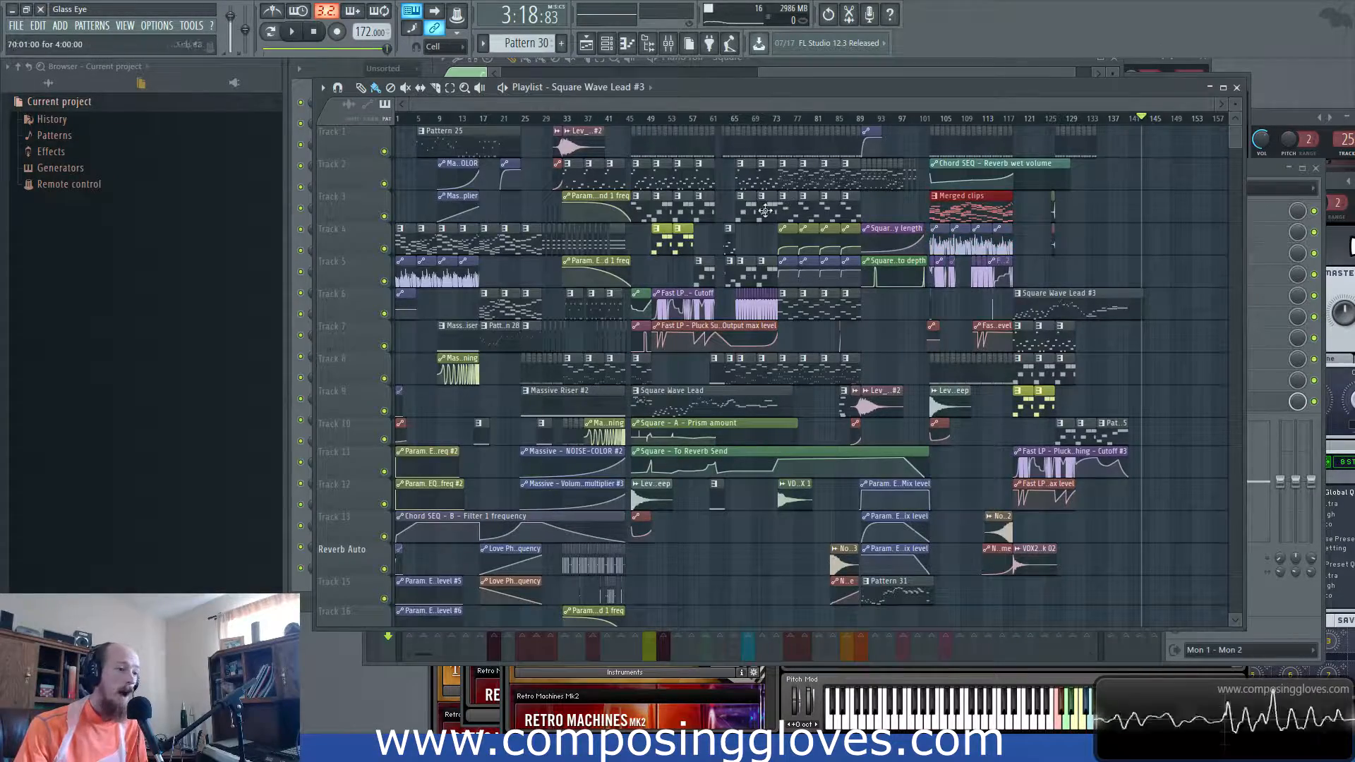
# - Examine the intro clips and select the Param. EQ 2 mix level automation clips #4, #5 and #6 at the song's start
pyautogui.scroll(3, 765, 210)
pyautogui.hscroll(-4, 735, 247)
pyautogui.scroll(-9, 677, 296)
pyautogui.scroll(9, 686, 306)
pyautogui.moveTo(1235, 104); pyautogui.dragTo(1266, 422)
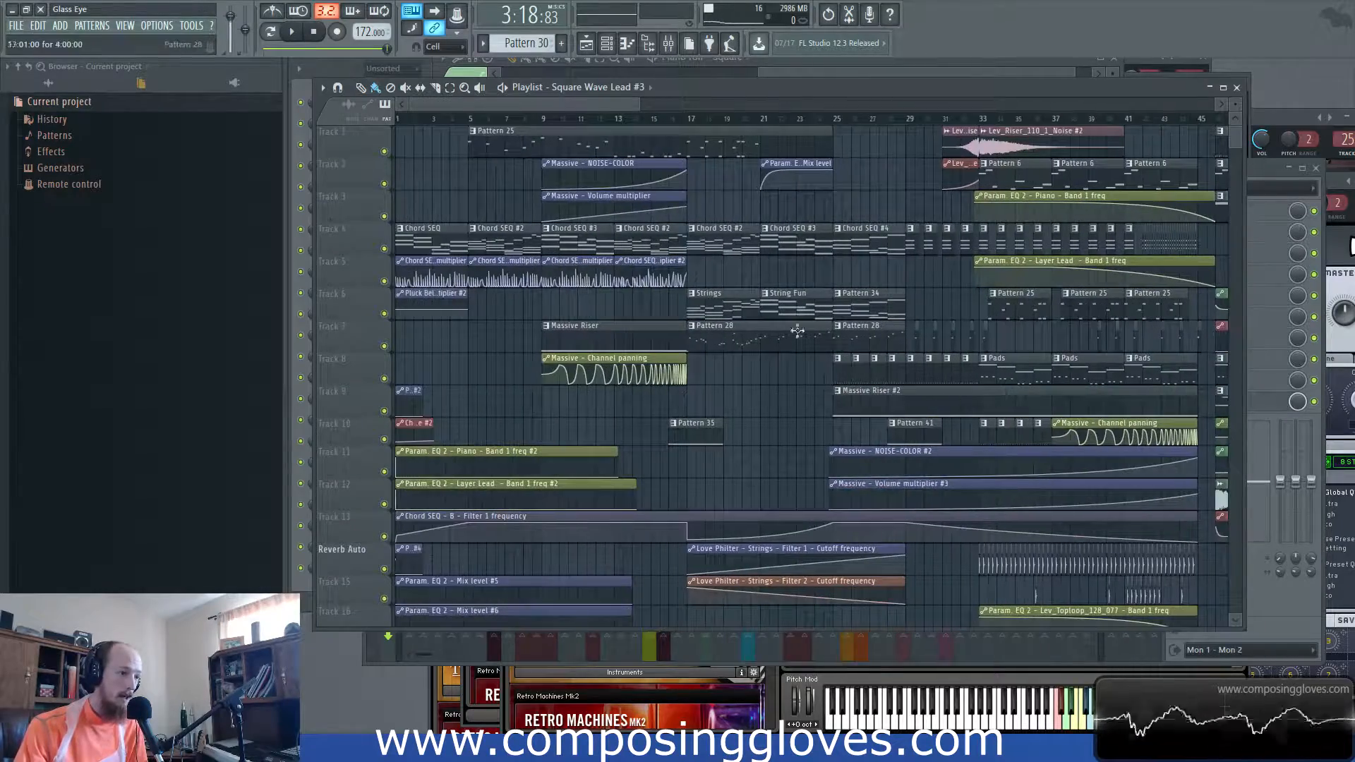
pyautogui.scroll(-5, 437, 318)
pyautogui.moveTo(400, 384); pyautogui.dragTo(475, 489)
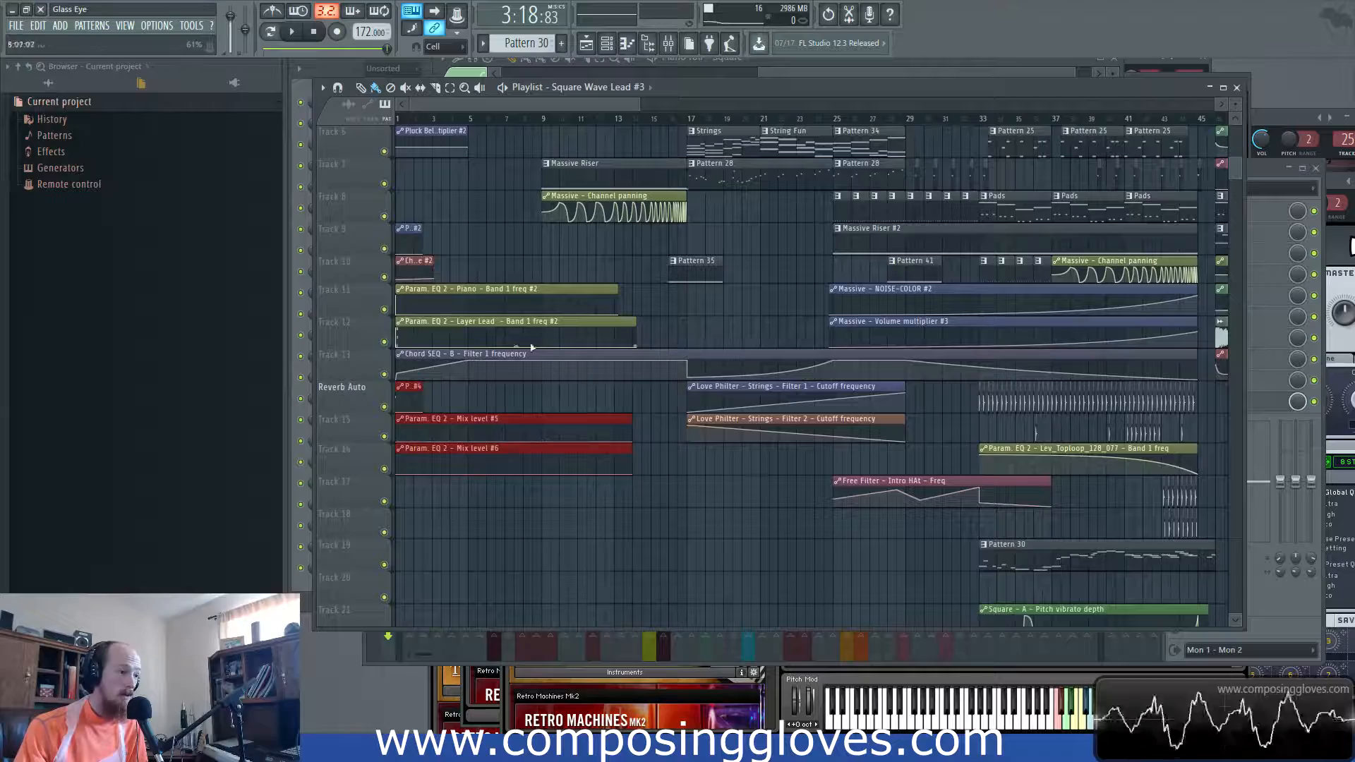
# - Locate the breakdown from bar 90 to 103 and select its three Param. EQ 2 mix level automation clips on Tracks 12 to 14
pyautogui.moveTo(571, 268); pyautogui.dragTo(395, 302)
pyautogui.scroll(-5, 551, 282)
pyautogui.scroll(1, 550, 282)
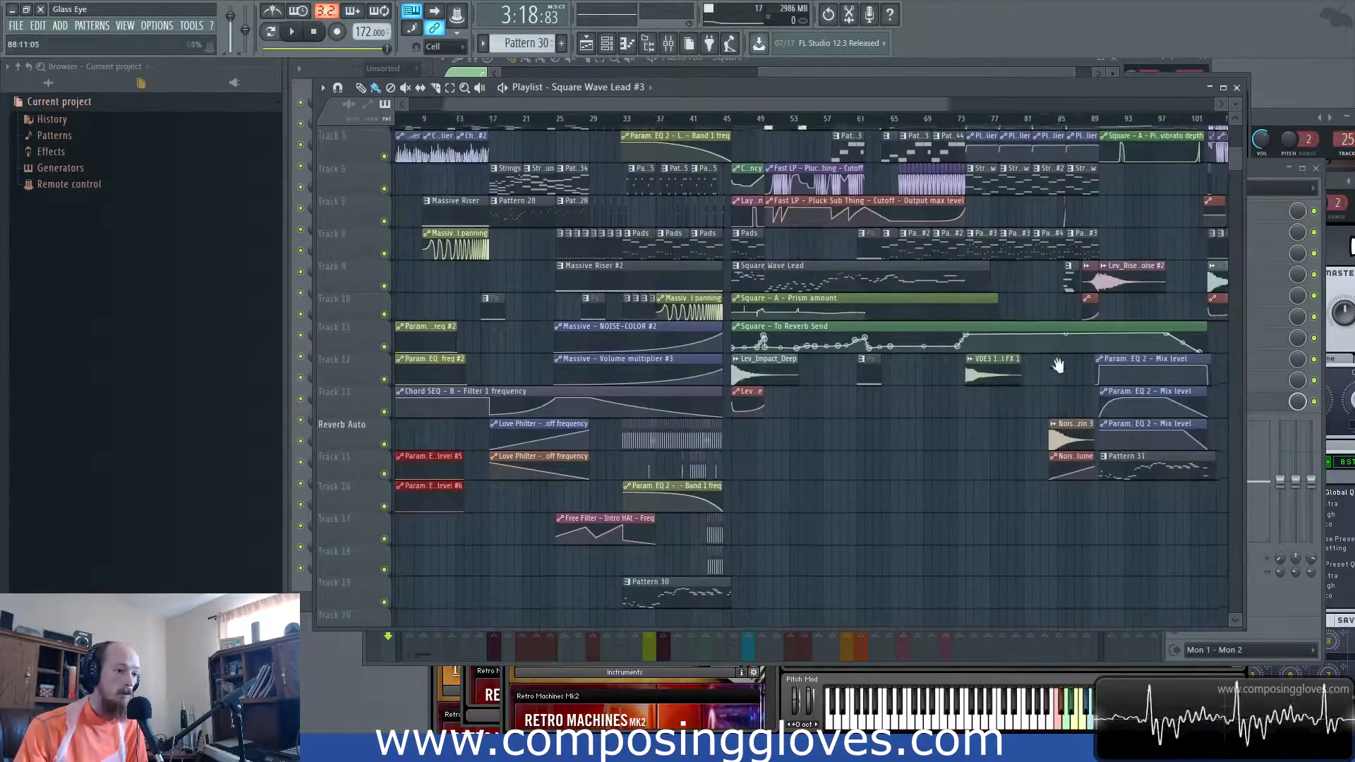
pyautogui.moveTo(1089, 348); pyautogui.dragTo(731, 404)
pyautogui.scroll(5, 723, 406)
pyautogui.moveTo(600, 384); pyautogui.dragTo(679, 479)
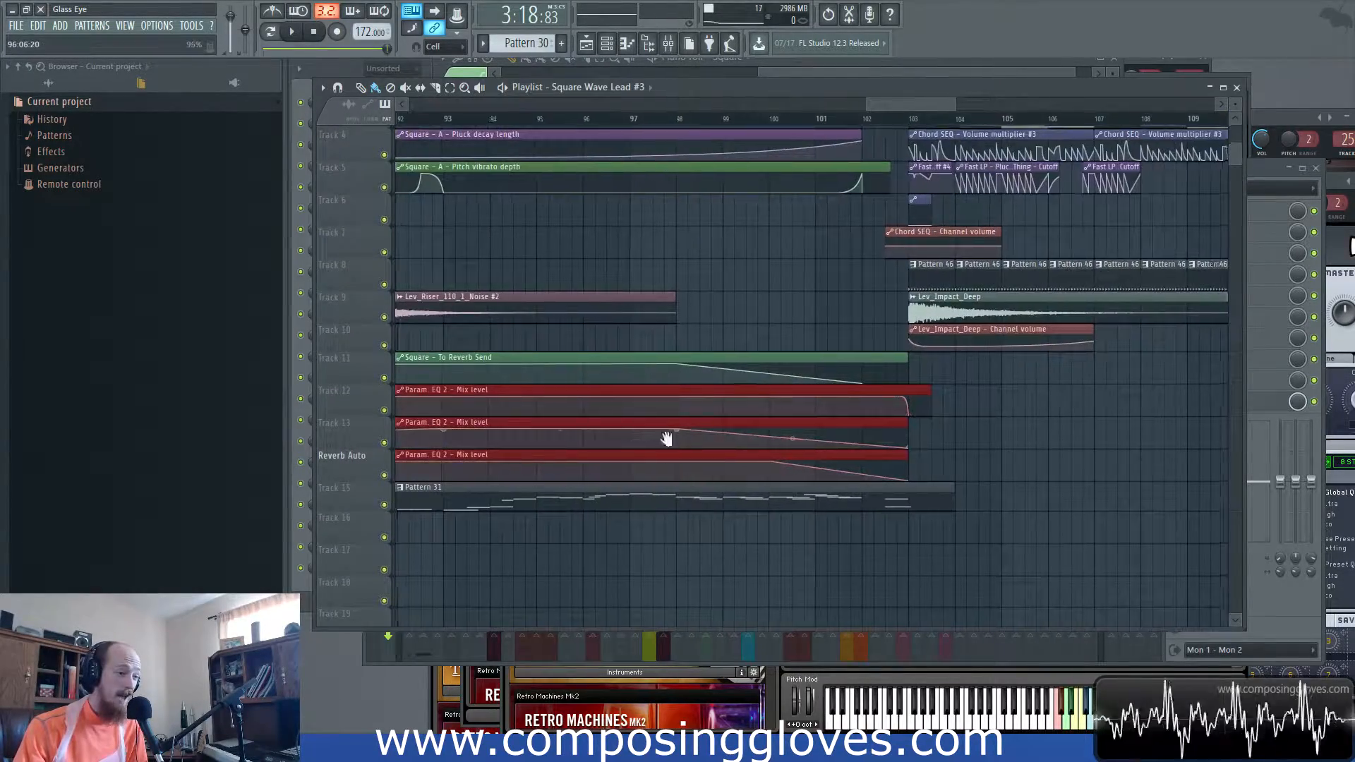
pyautogui.moveTo(599, 427); pyautogui.dragTo(780, 468)
pyautogui.scroll(2, 662, 281)
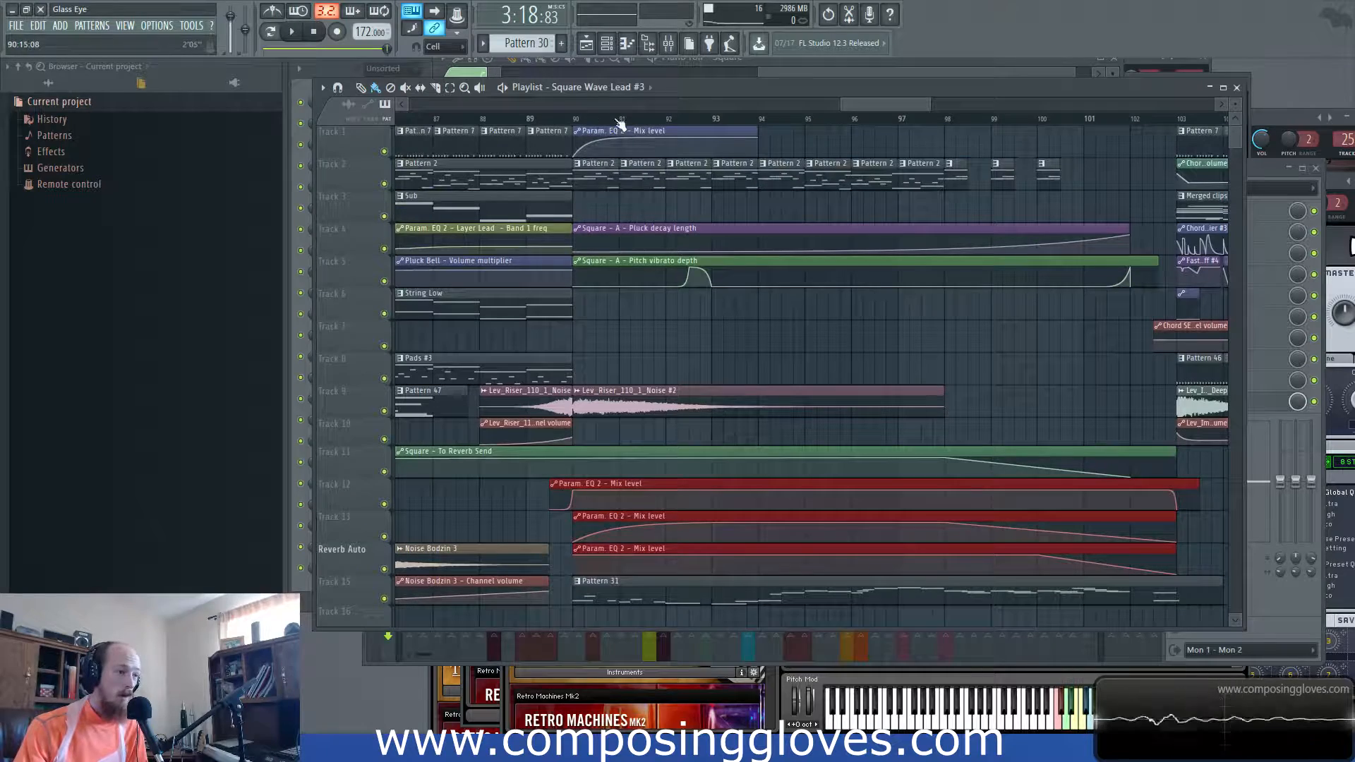
# - Mark the breakdown from bar 90 to about bar 102 as a time selection, start playback there, and clear the selection
pyautogui.moveTo(575, 119); pyautogui.dragTo(1162, 116)
pyautogui.press('space')
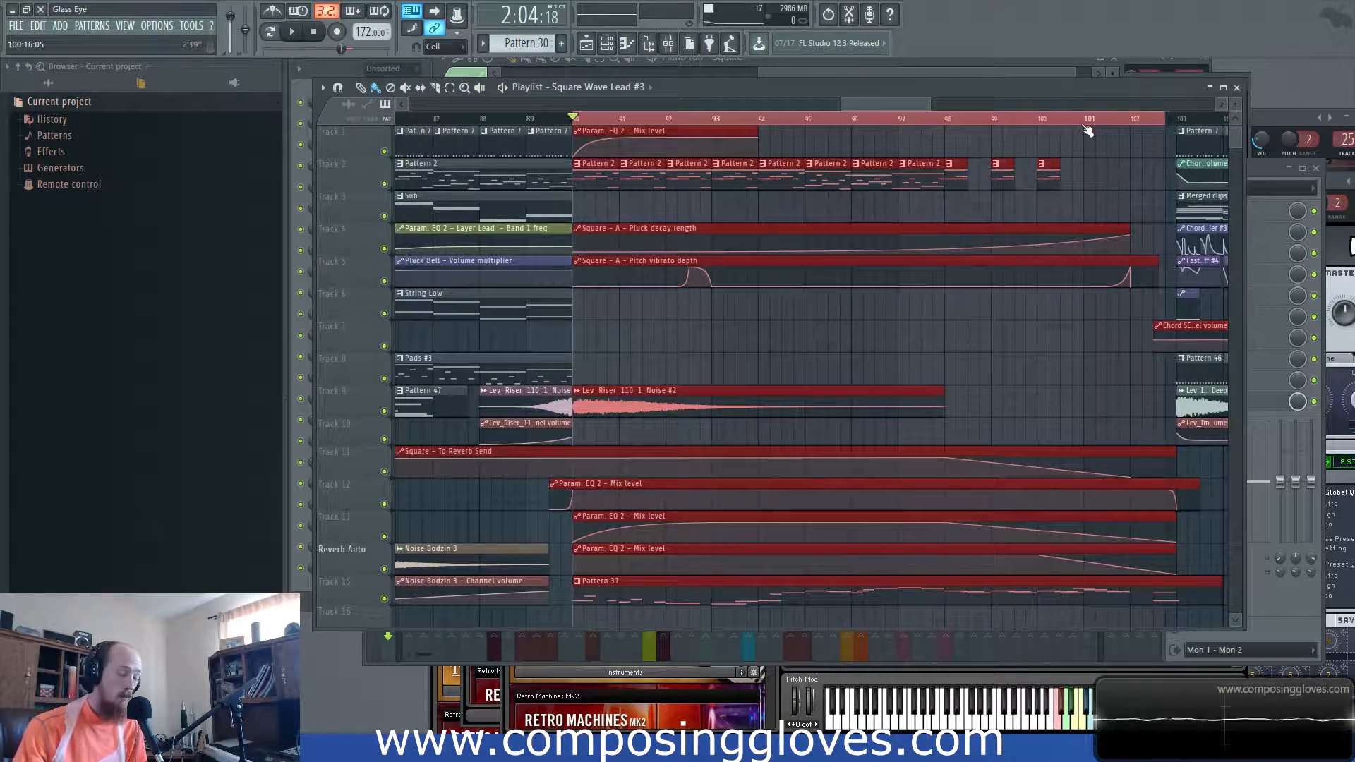
pyautogui.click(662, 110)
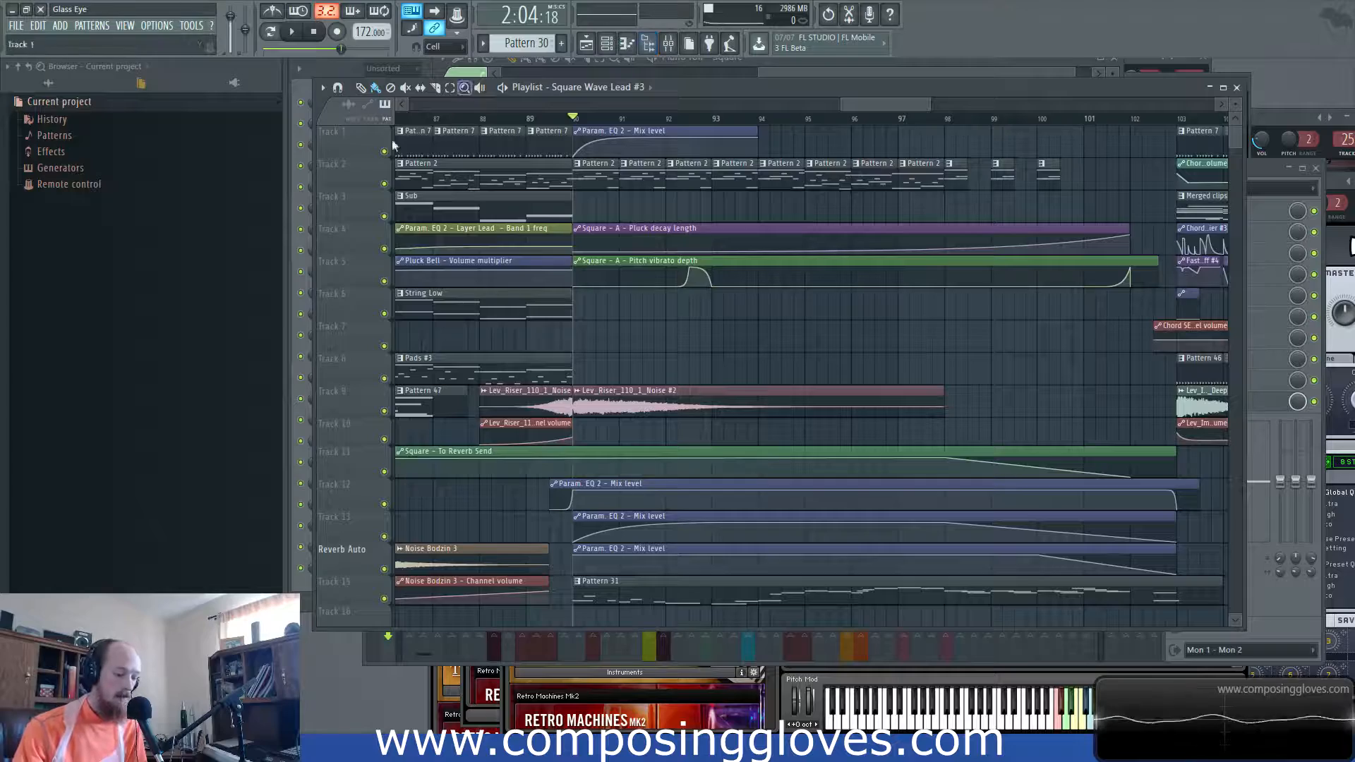
# - Show the Mixer over the Playlist and inspect the effects on the Strings, Pluck Sub Thing and Reverb Delay tracks
pyautogui.press('F5')
pyautogui.press('F5')
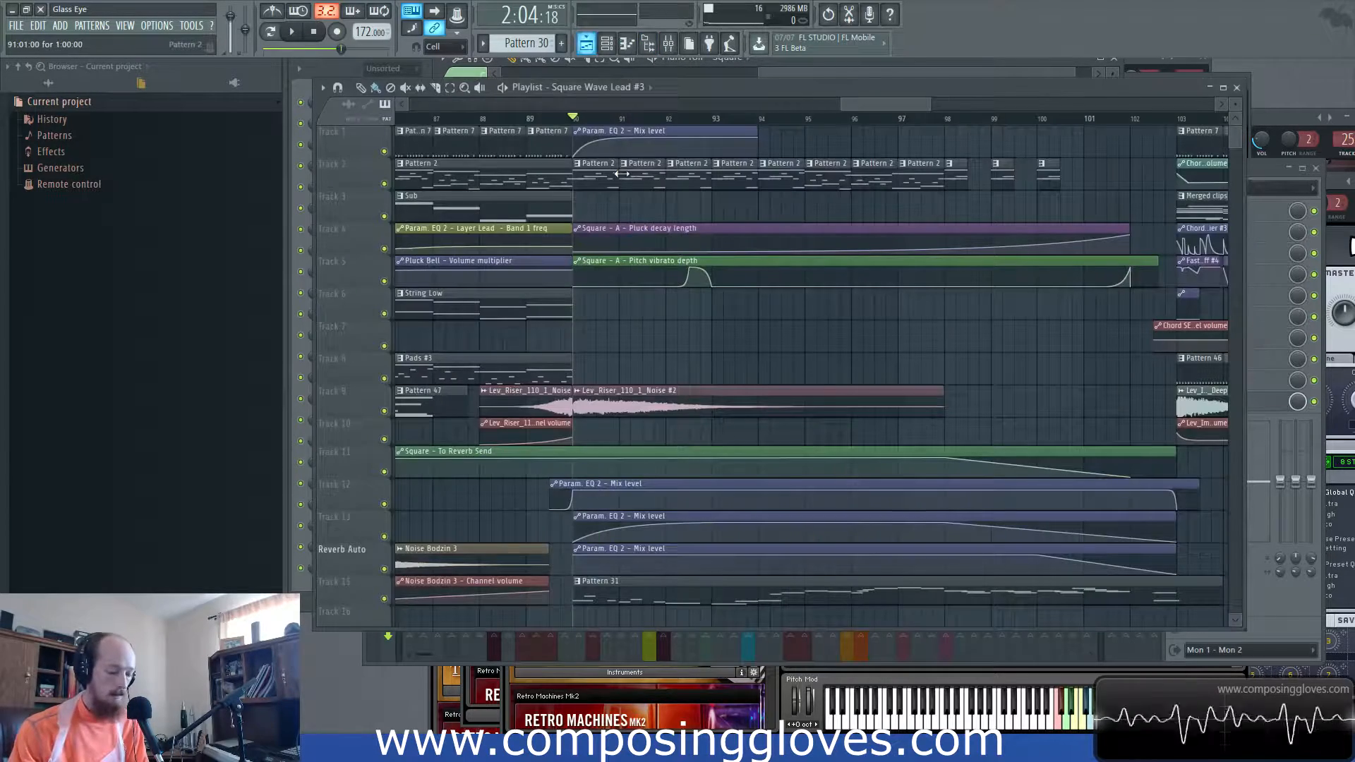
pyautogui.press('F9')
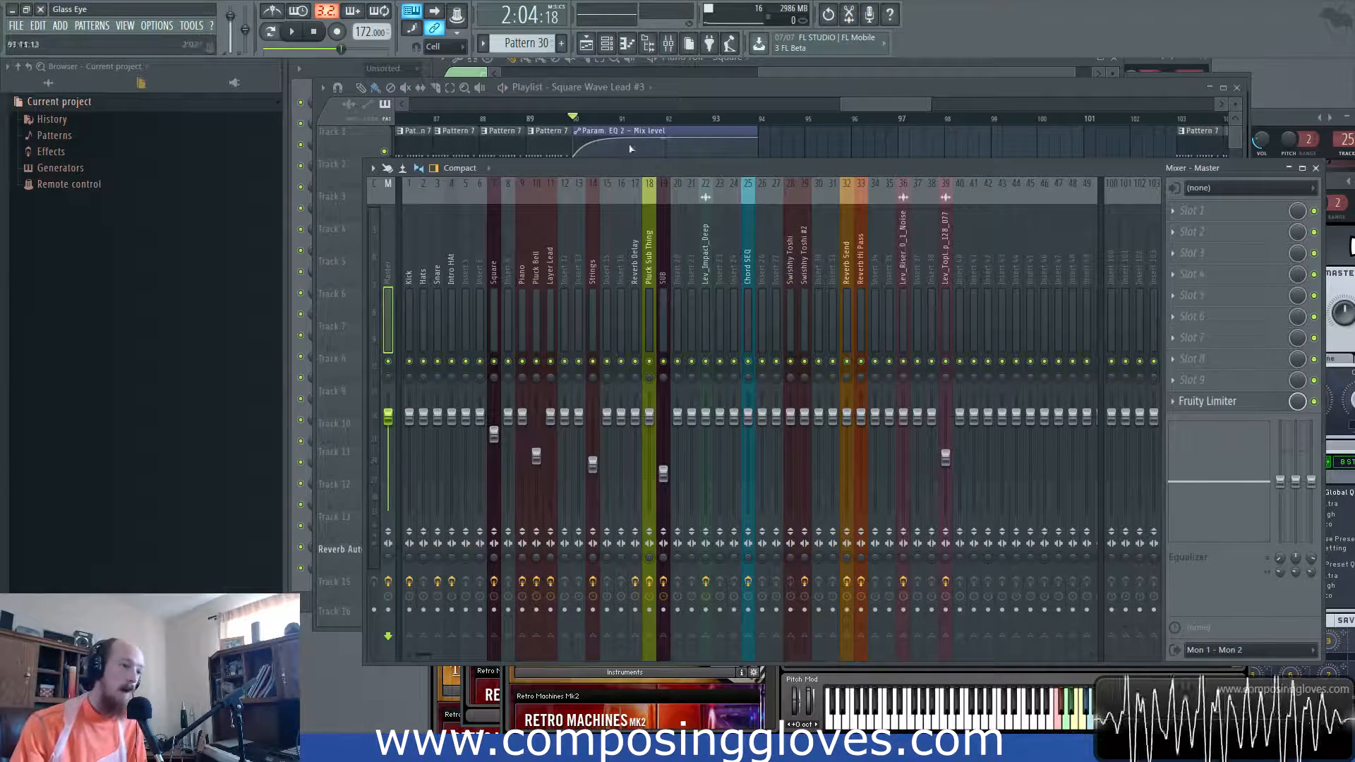
pyautogui.moveTo(825, 161); pyautogui.dragTo(779, 145)
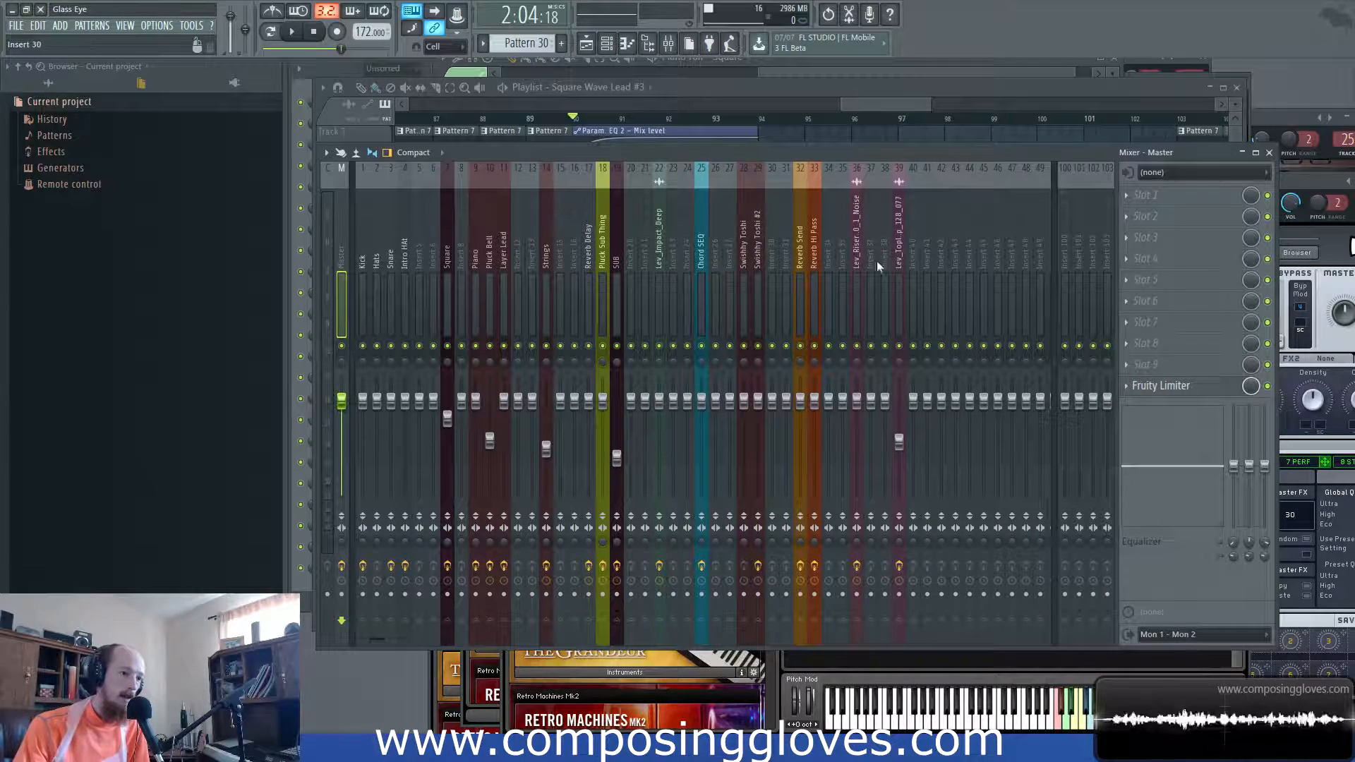
pyautogui.click(547, 258)
pyautogui.click(602, 247)
pyautogui.click(587, 252)
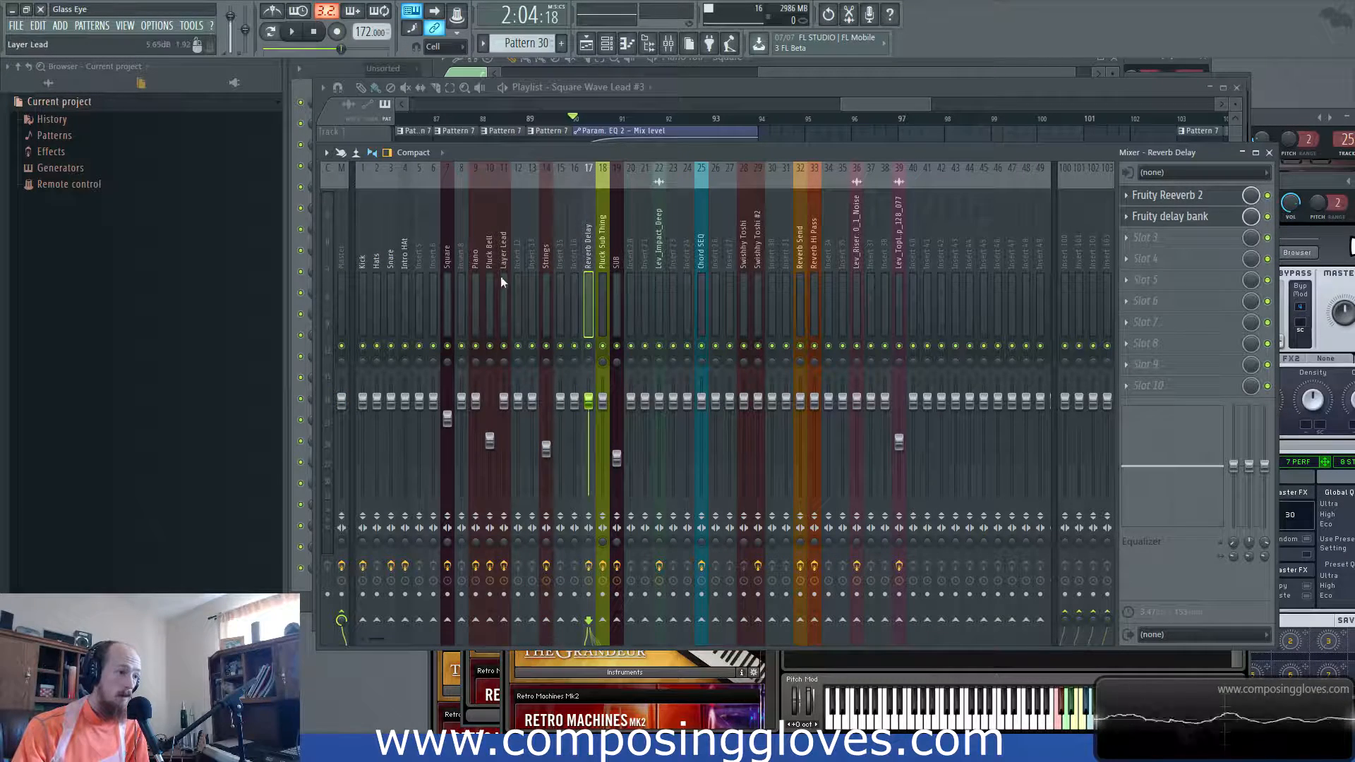
# - Inspect the slot 5 Fruity parametric EQ 2 on the Layer Lead mixer track, and return to the Playlist
pyautogui.click(504, 268)
pyautogui.click(1165, 283)
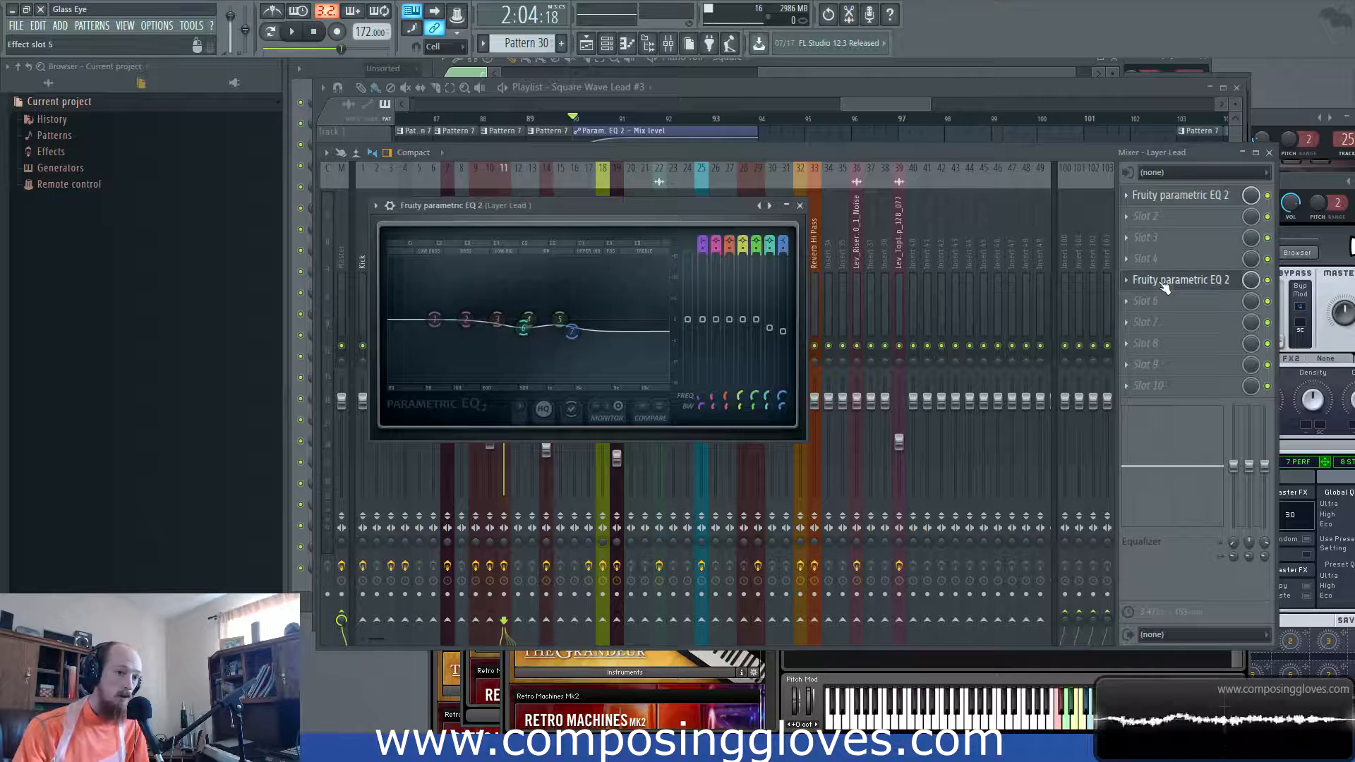
pyautogui.click(892, 149)
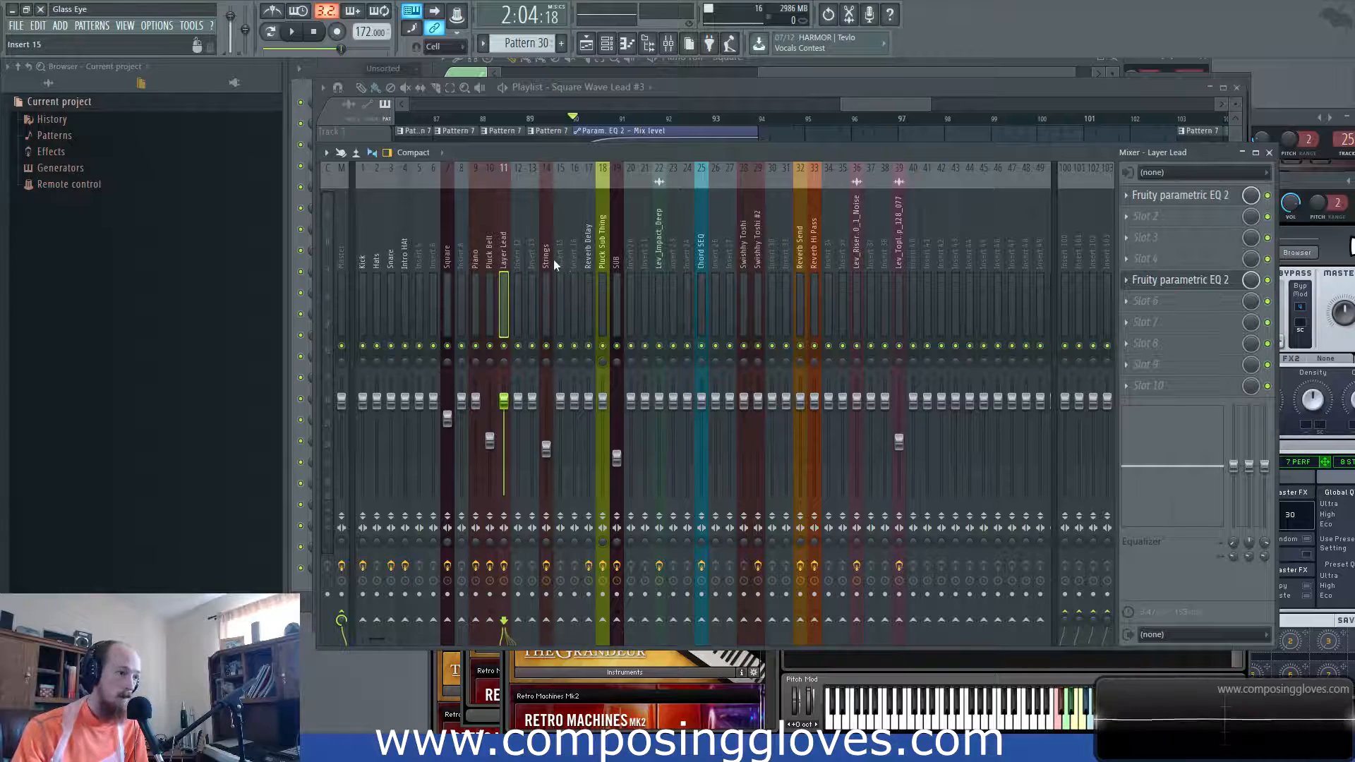
pyautogui.click(898, 112)
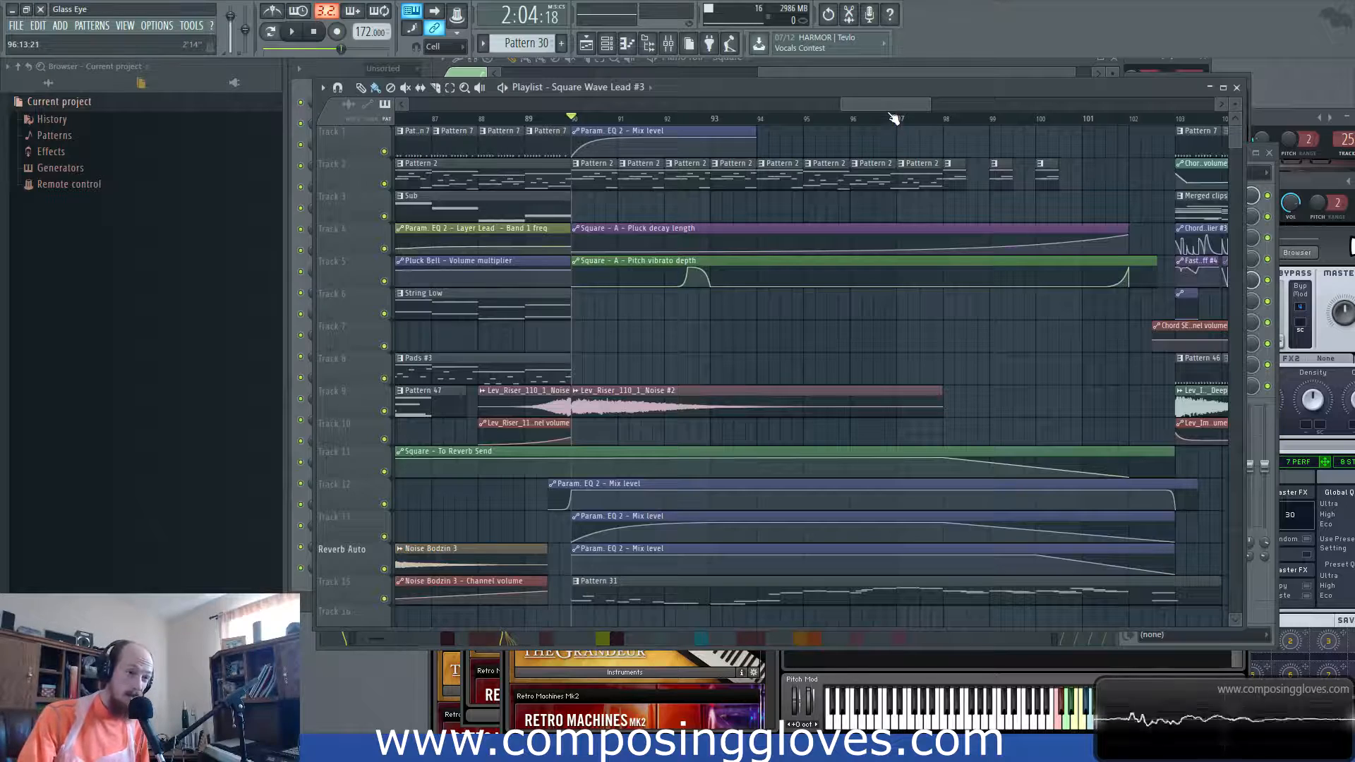
# - Examine the breakdown's Pattern 2 clips and the Square pluck decay length and pitch vibrato depth automation between bars 89 and 103
pyautogui.moveTo(890, 108); pyautogui.dragTo(877, 112)
pyautogui.scroll(4, 898, 198)
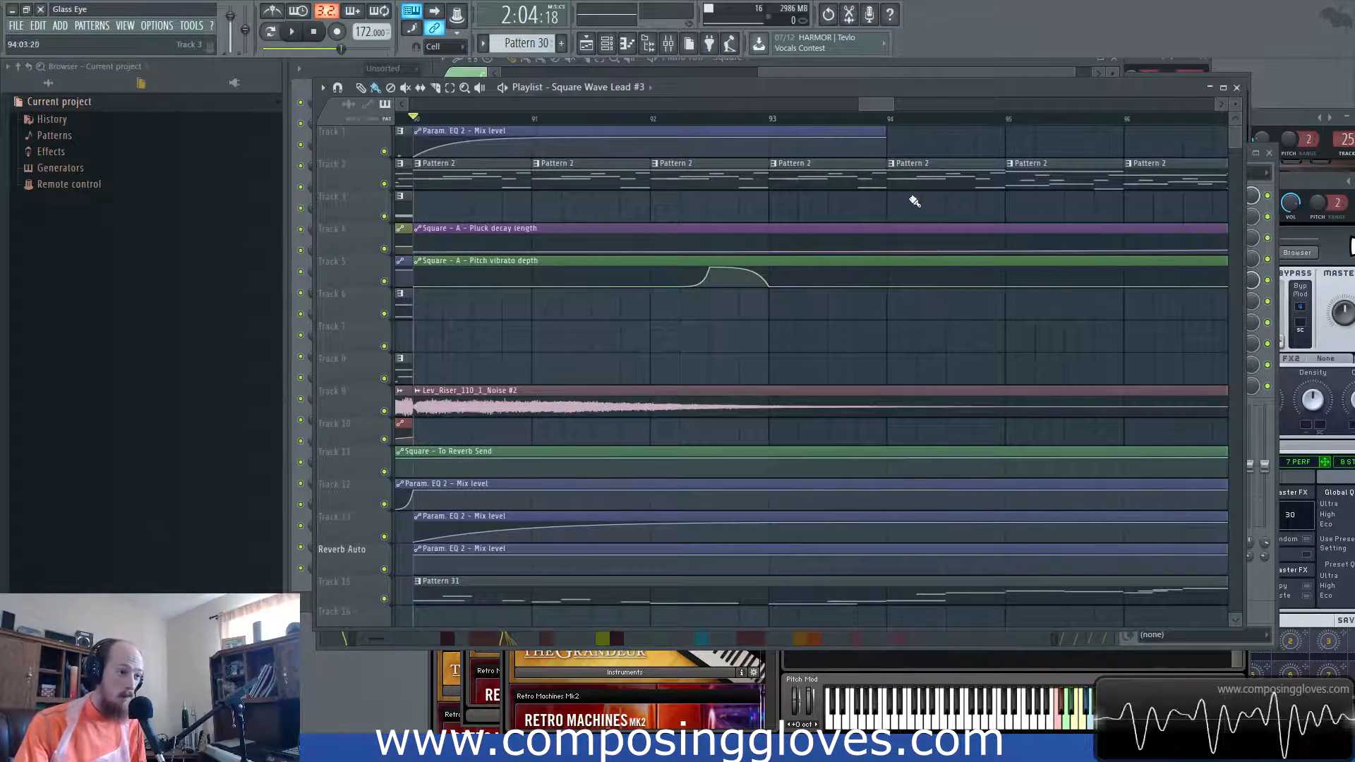
pyautogui.scroll(-3, 951, 189)
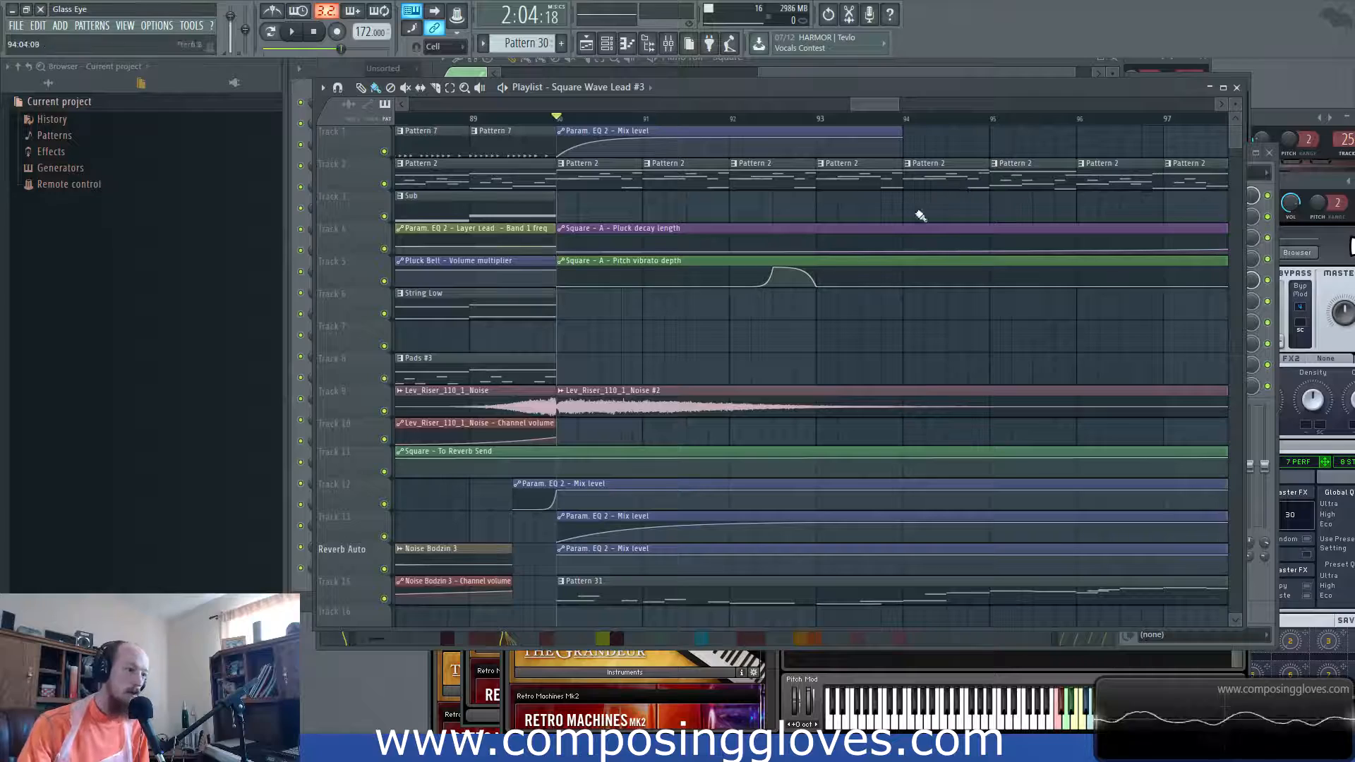
pyautogui.scroll(-5, 756, 242)
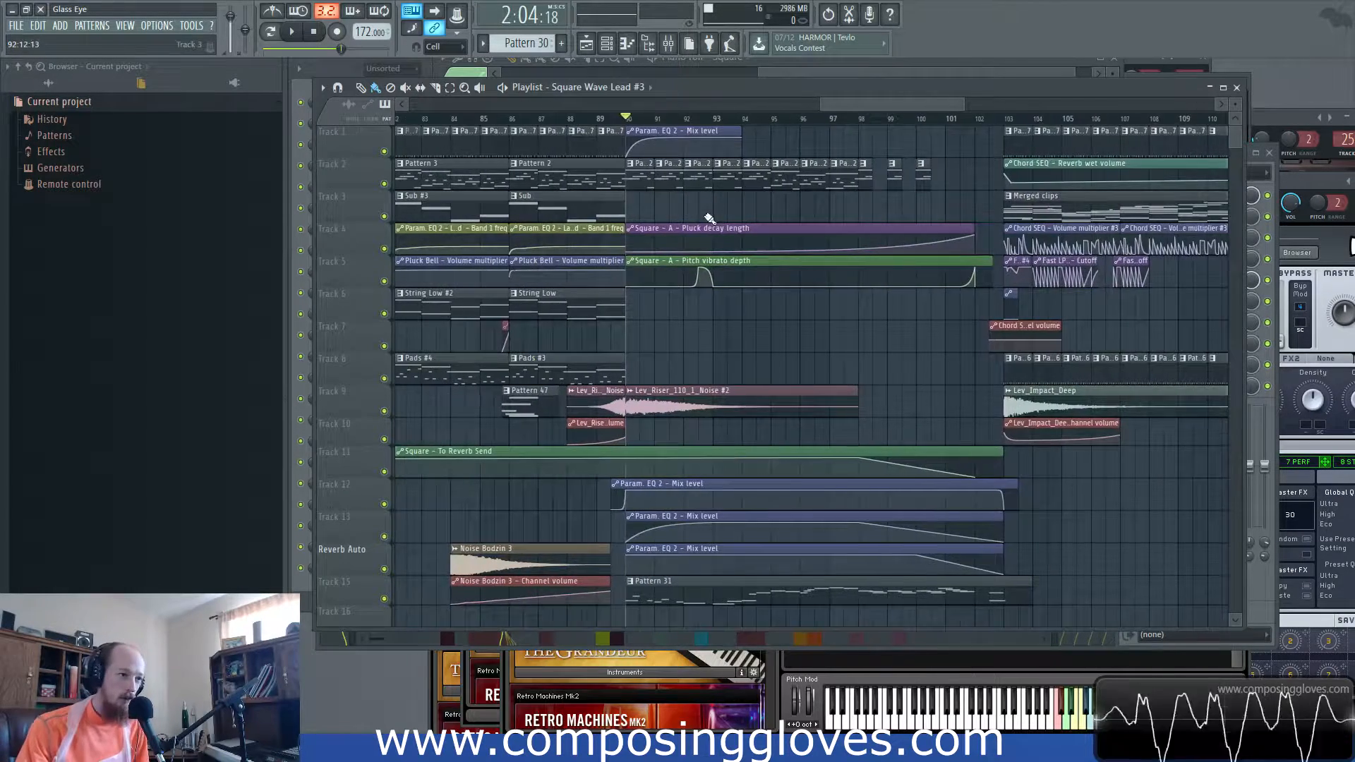
pyautogui.scroll(3, 711, 226)
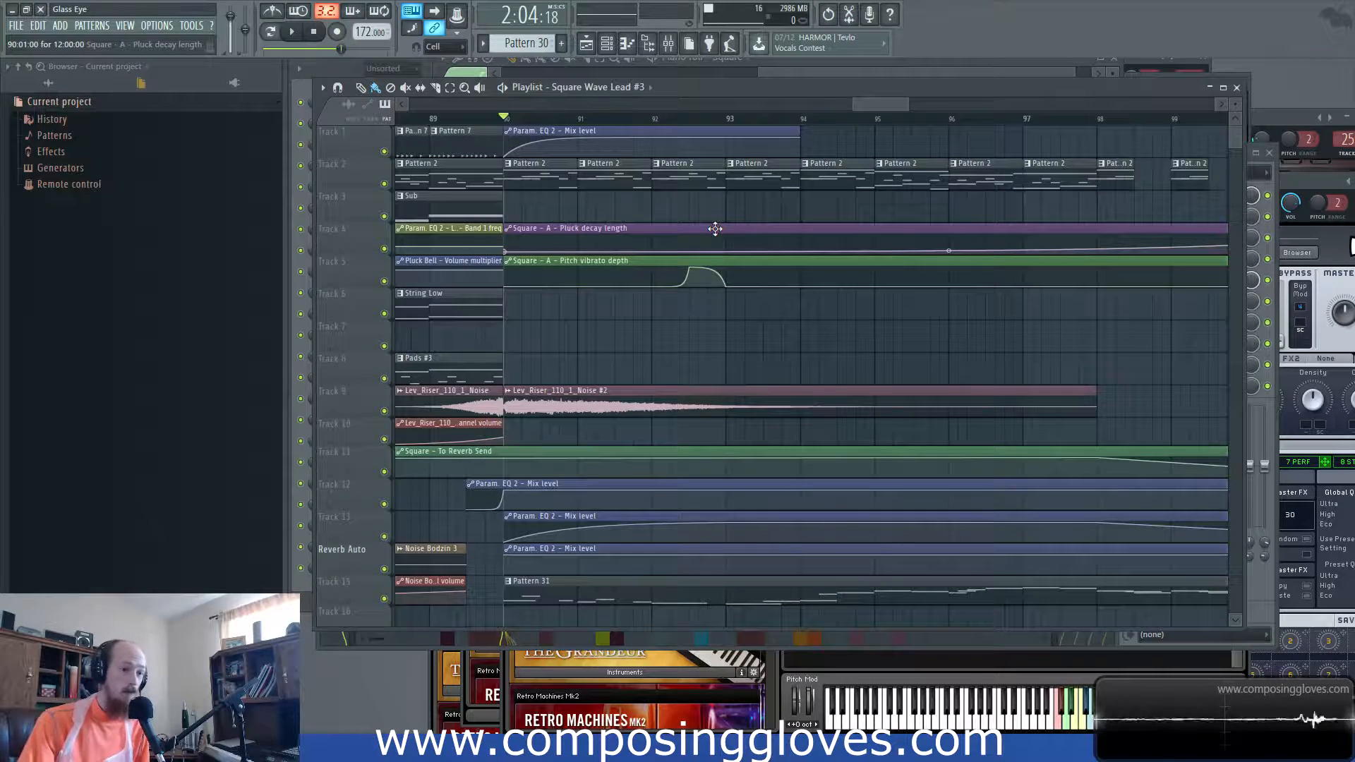
pyautogui.scroll(-3, 715, 228)
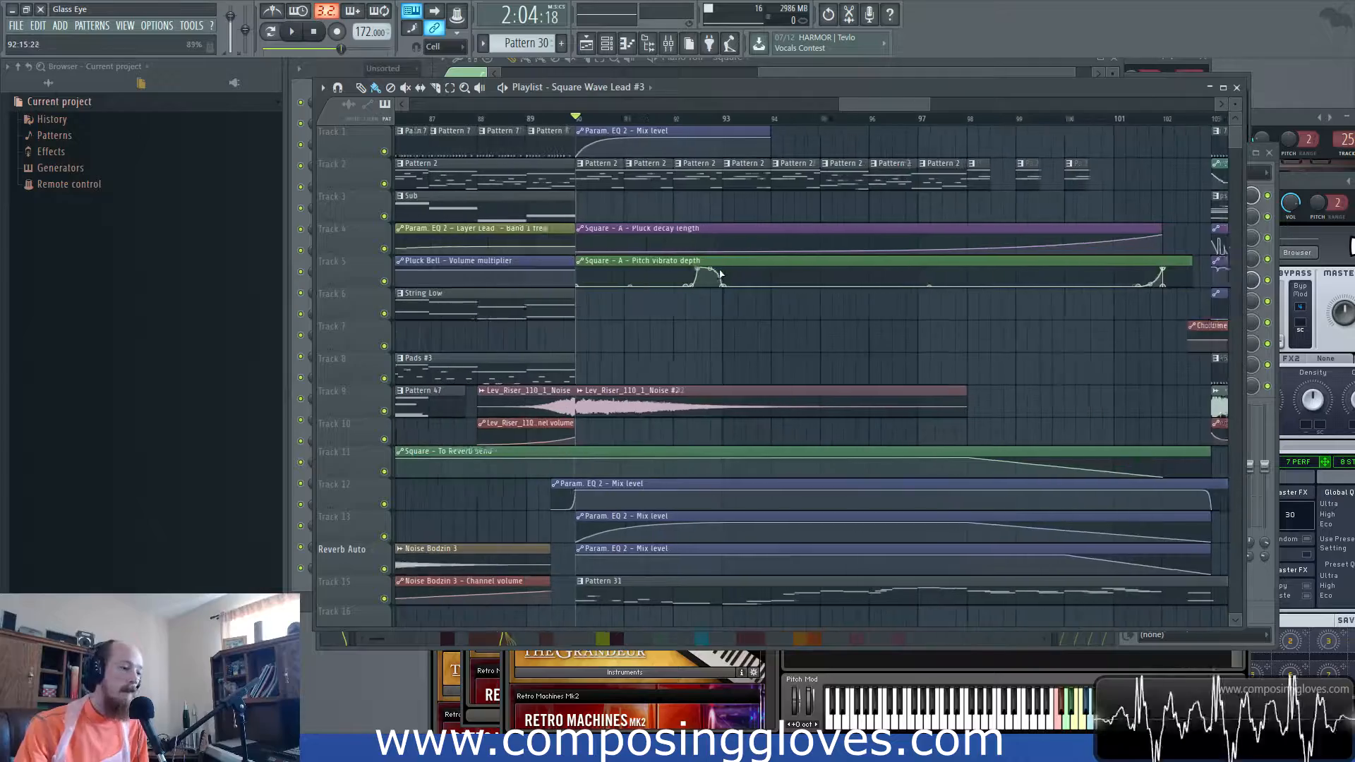
pyautogui.scroll(-1, 776, 343)
pyautogui.scroll(-4, 776, 342)
pyautogui.scroll(4, 775, 342)
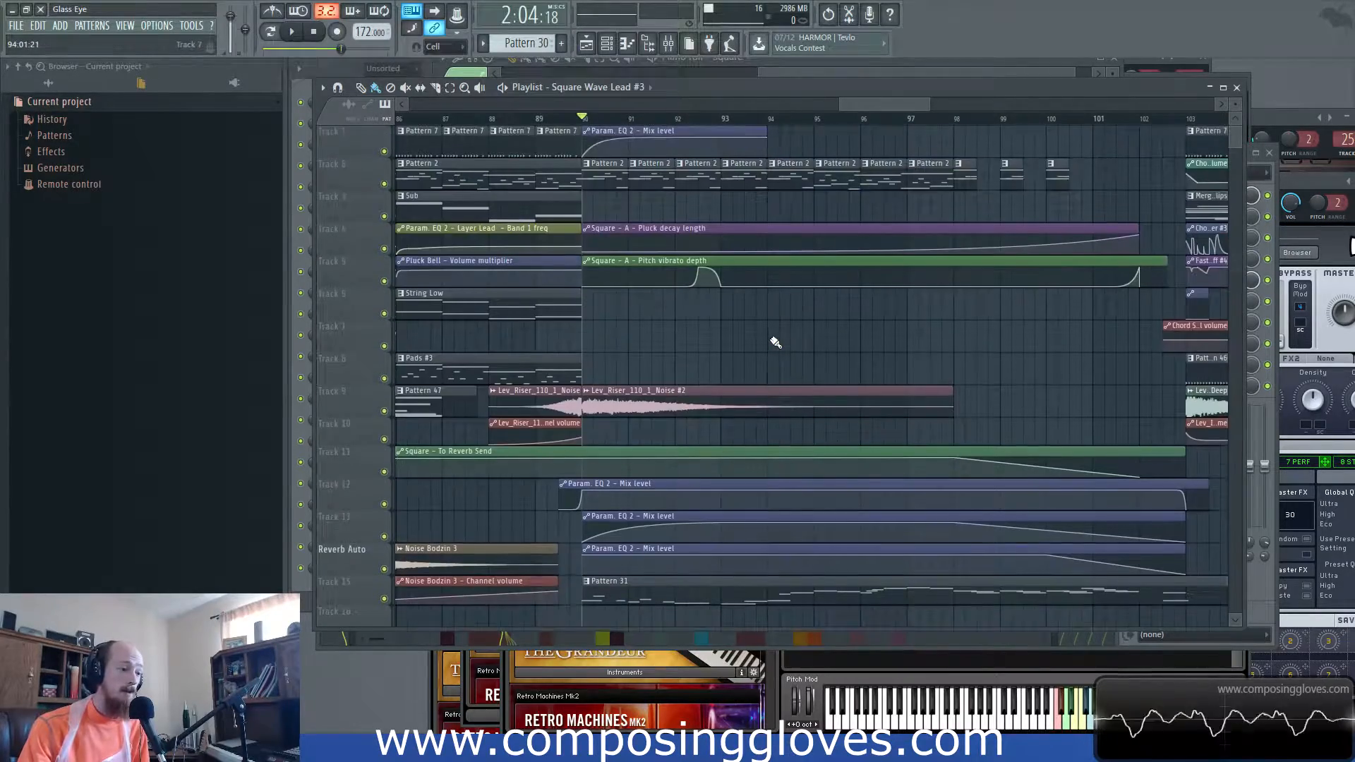
pyautogui.scroll(-3, 776, 342)
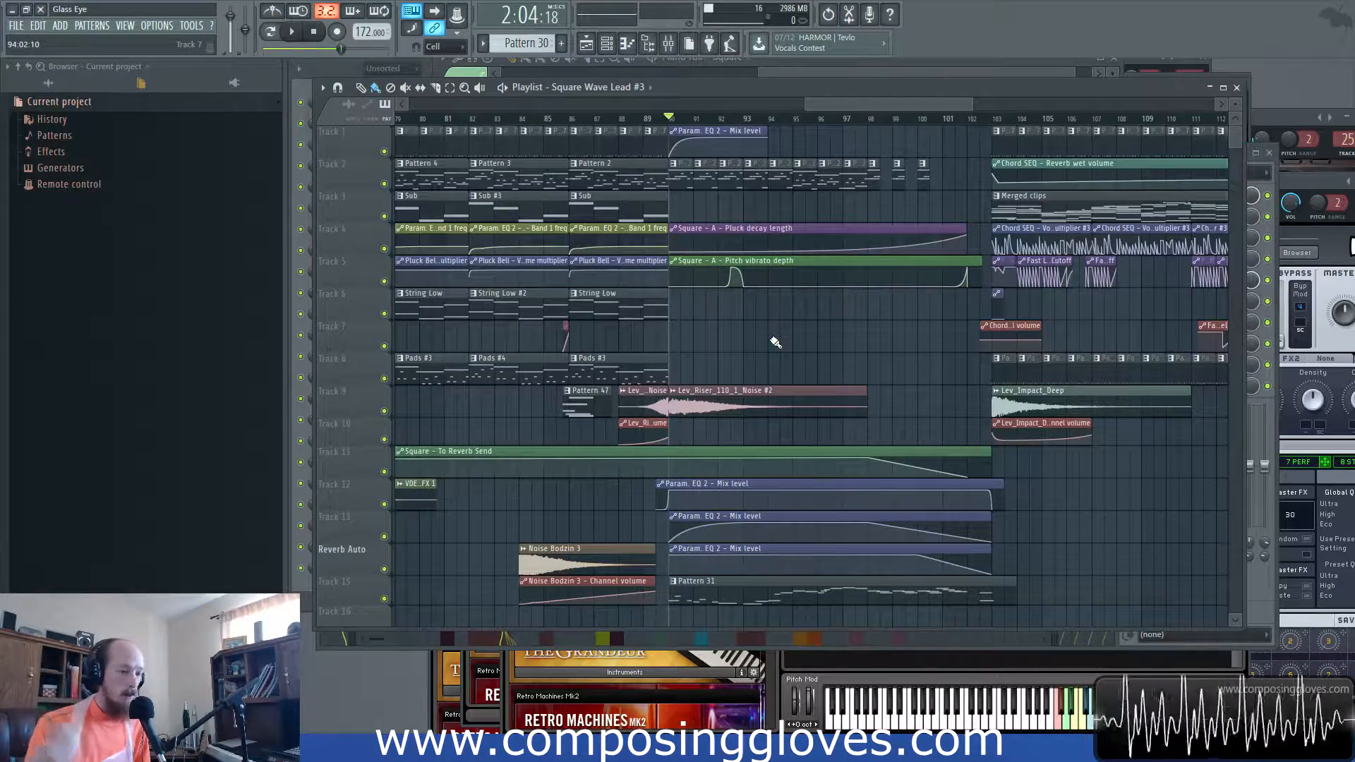
# - View Pattern 2's notes in the Piano roll and open the settings of the breakdown's Param. EQ 2 mix level clip on the Reverb Auto track
pyautogui.scroll(6, 725, 341)
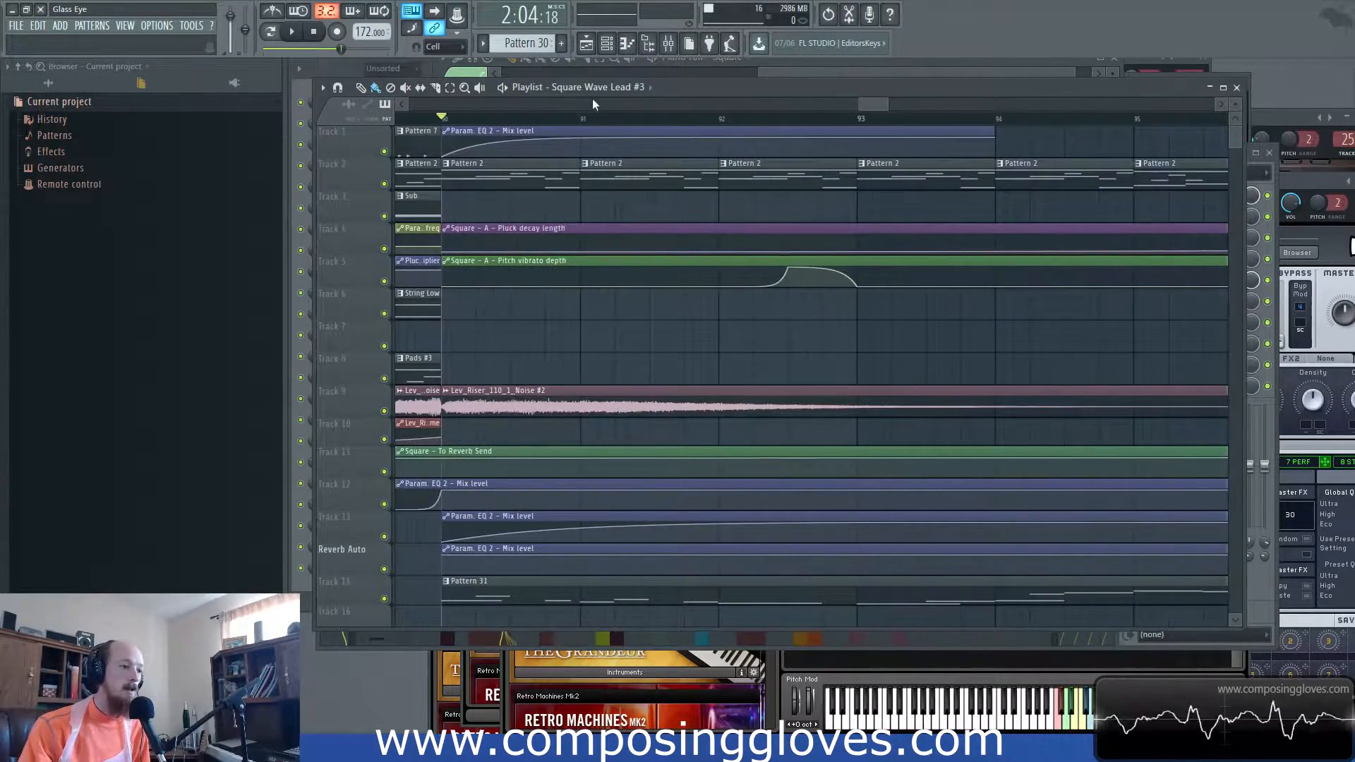
pyautogui.doubleClick(552, 190)
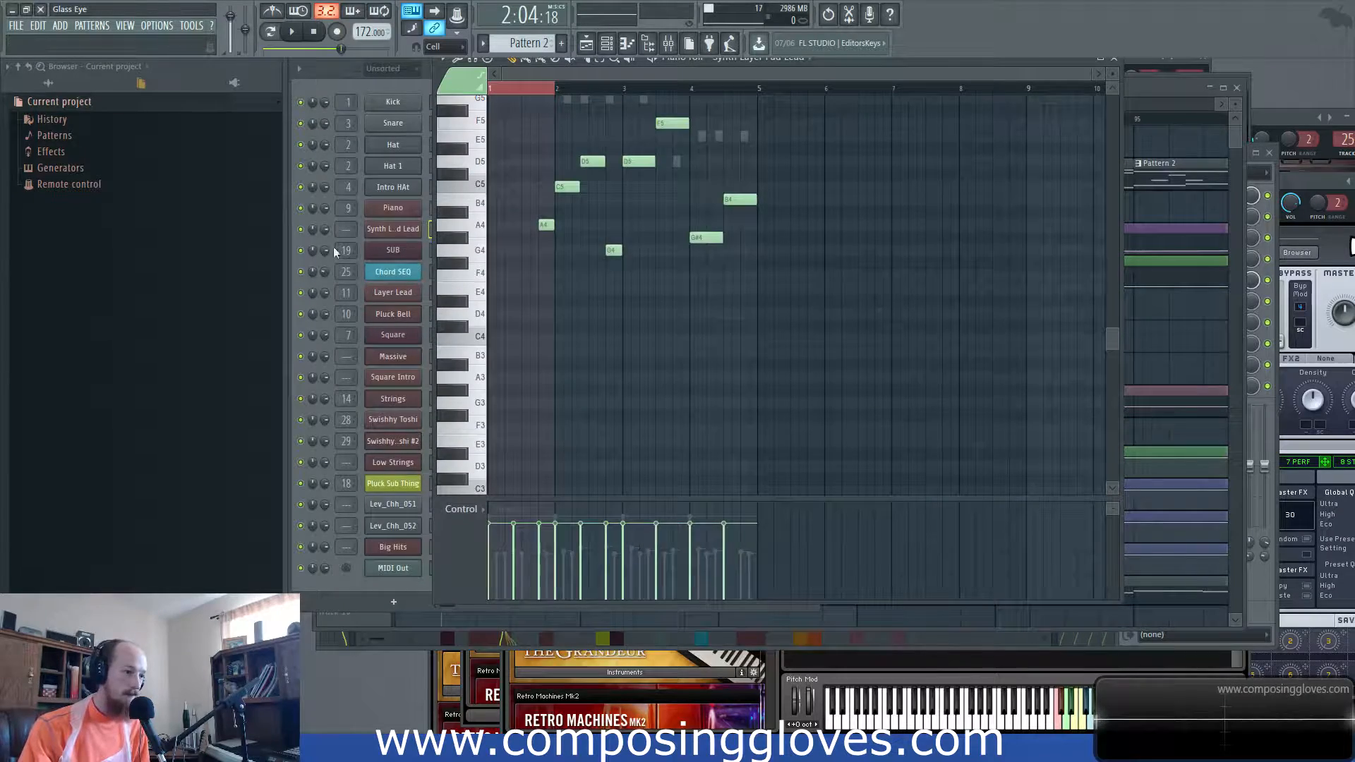
pyautogui.click(1176, 96)
pyautogui.scroll(2, 681, 284)
pyautogui.hscroll(-3, 812, 275)
pyautogui.hscroll(3, 936, 203)
pyautogui.scroll(-3, 707, 277)
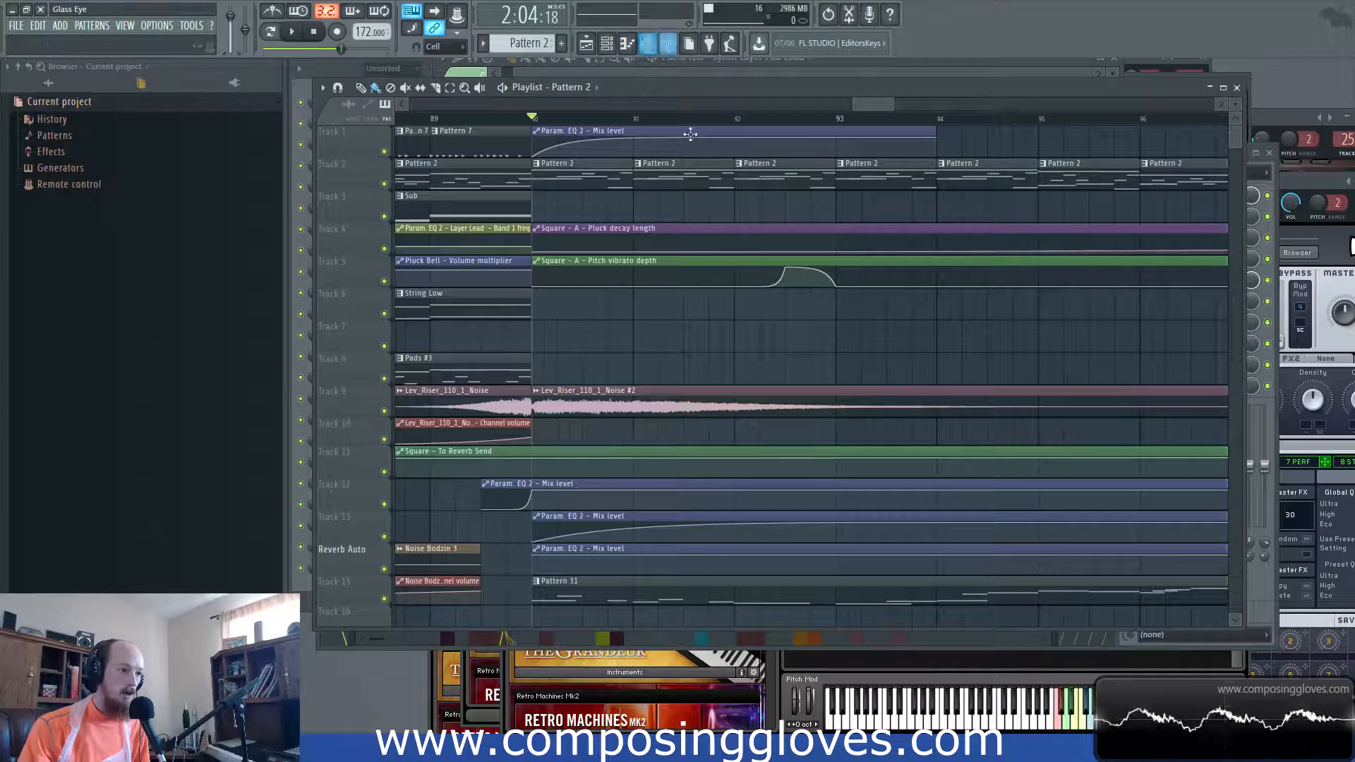
pyautogui.scroll(-3, 659, 478)
pyautogui.doubleClick(619, 446)
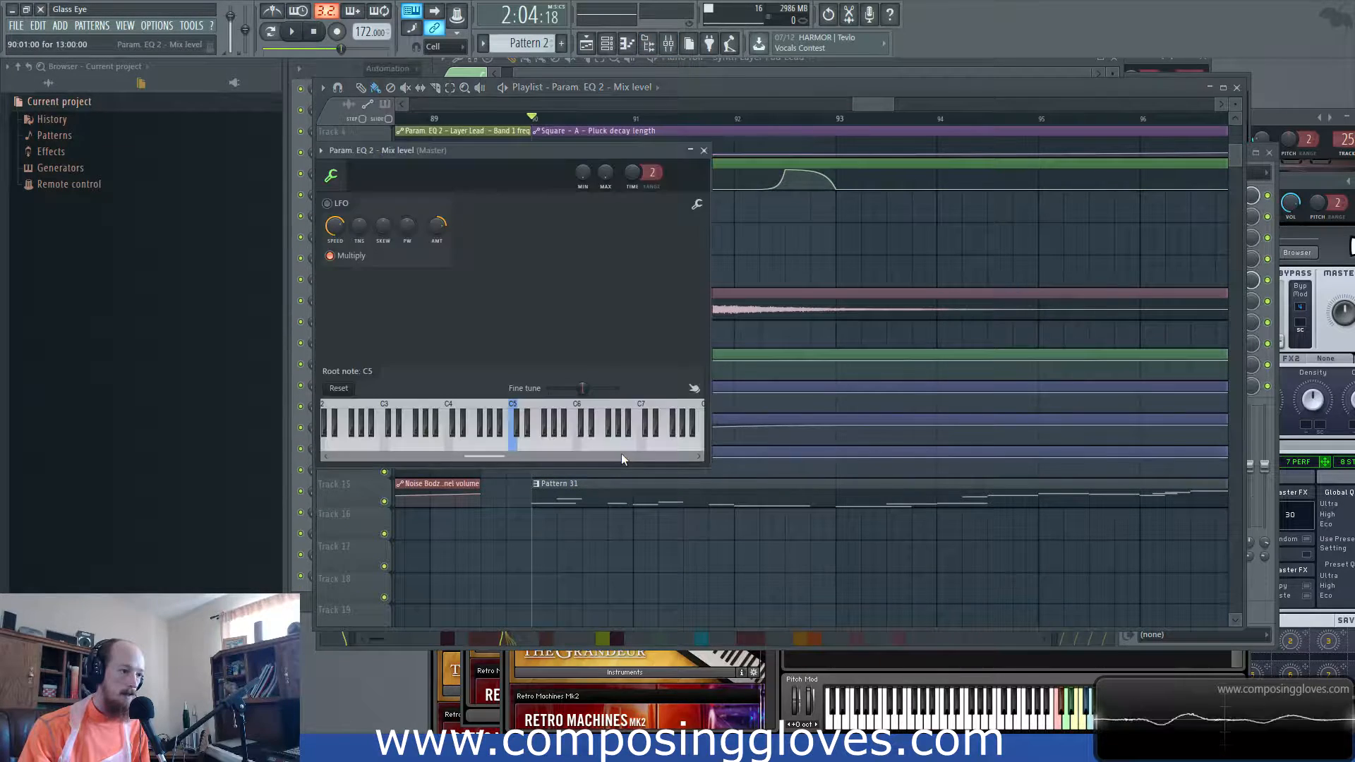
# - Inspect the effect slots of the Lev_Impact_Deep, Chord SEQ and Swishhy Toshi mixer tracks, and return to the breakdown in the Playlist
pyautogui.click(668, 43)
pyautogui.click(660, 262)
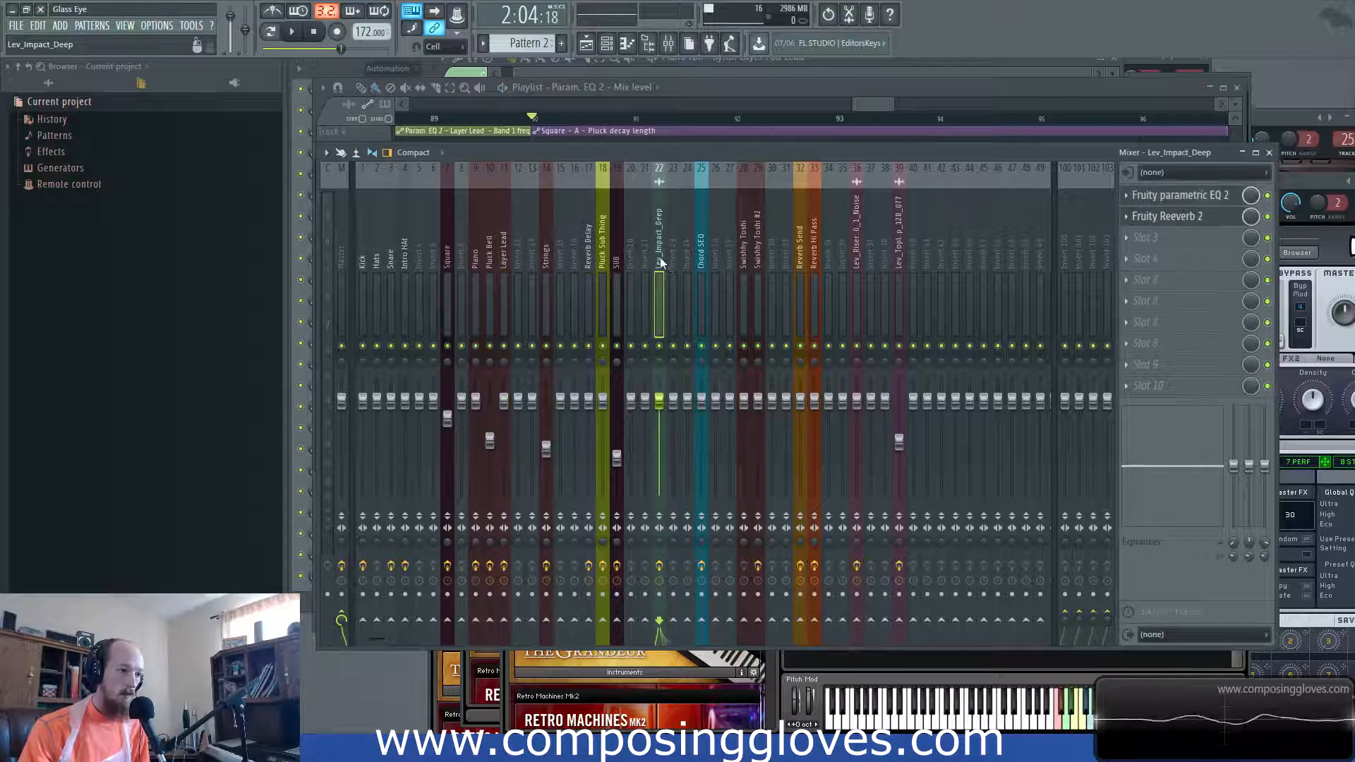
pyautogui.click(703, 267)
pyautogui.click(744, 260)
pyautogui.click(870, 103)
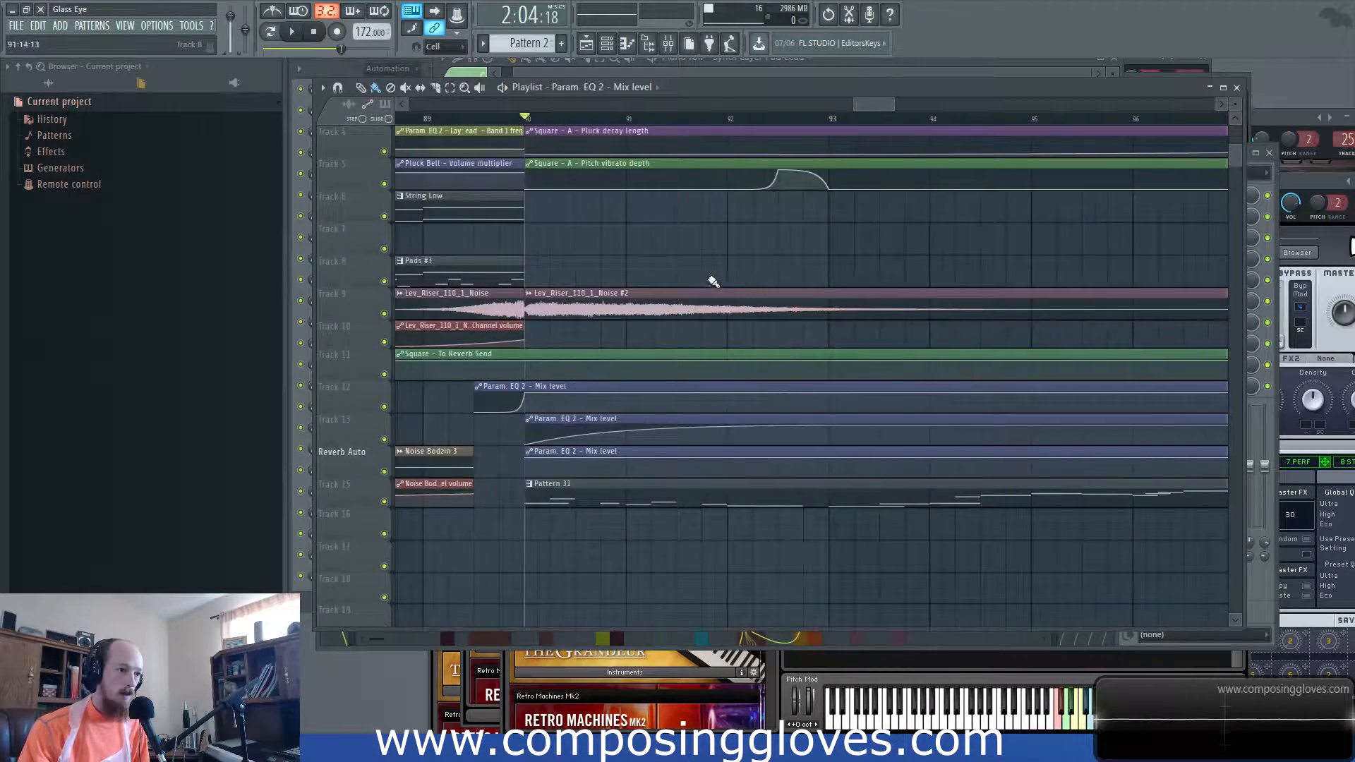
pyautogui.scroll(6, 699, 282)
# - Check the Layer Lead, Pluck Bell and Piano mixer tracks, and view the Fruity parametric EQ 2 on the Square track
pyautogui.click(669, 45)
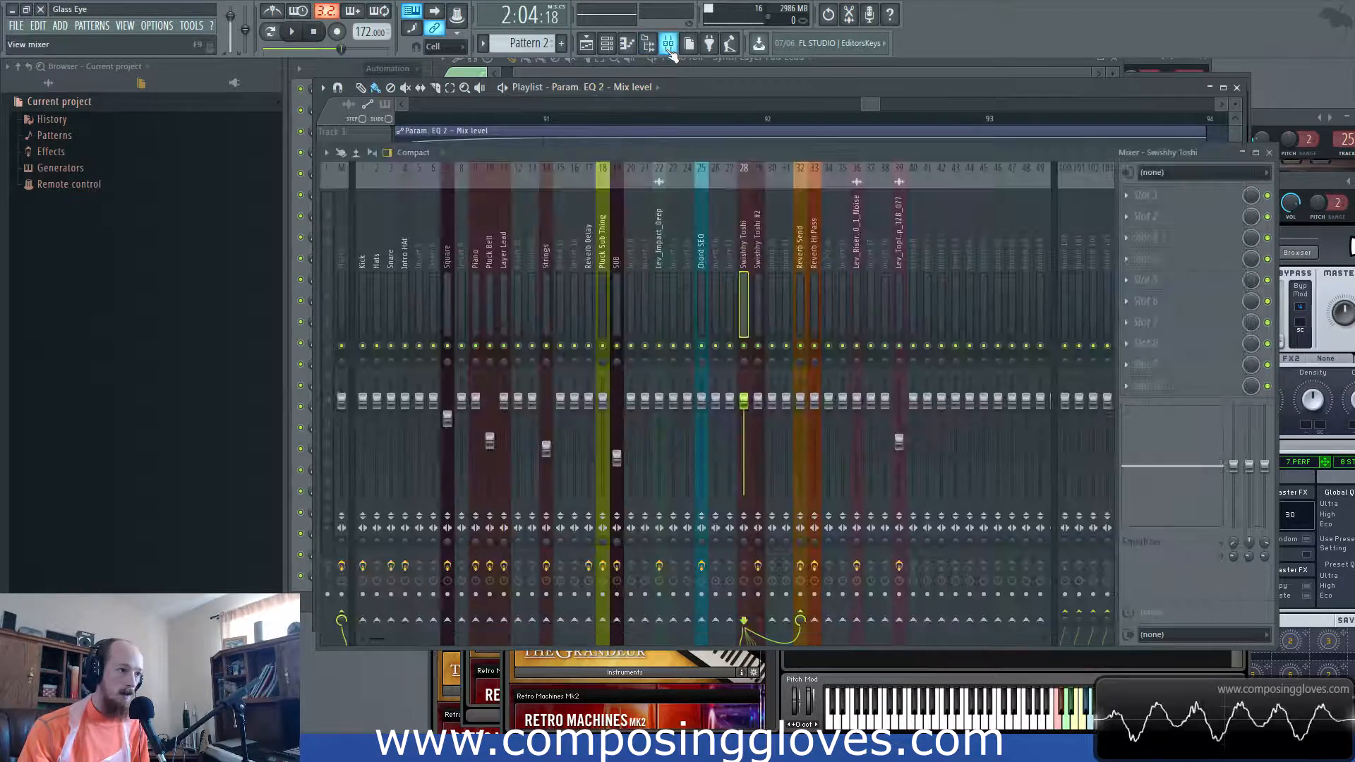
pyautogui.click(505, 263)
pyautogui.click(490, 265)
pyautogui.click(476, 265)
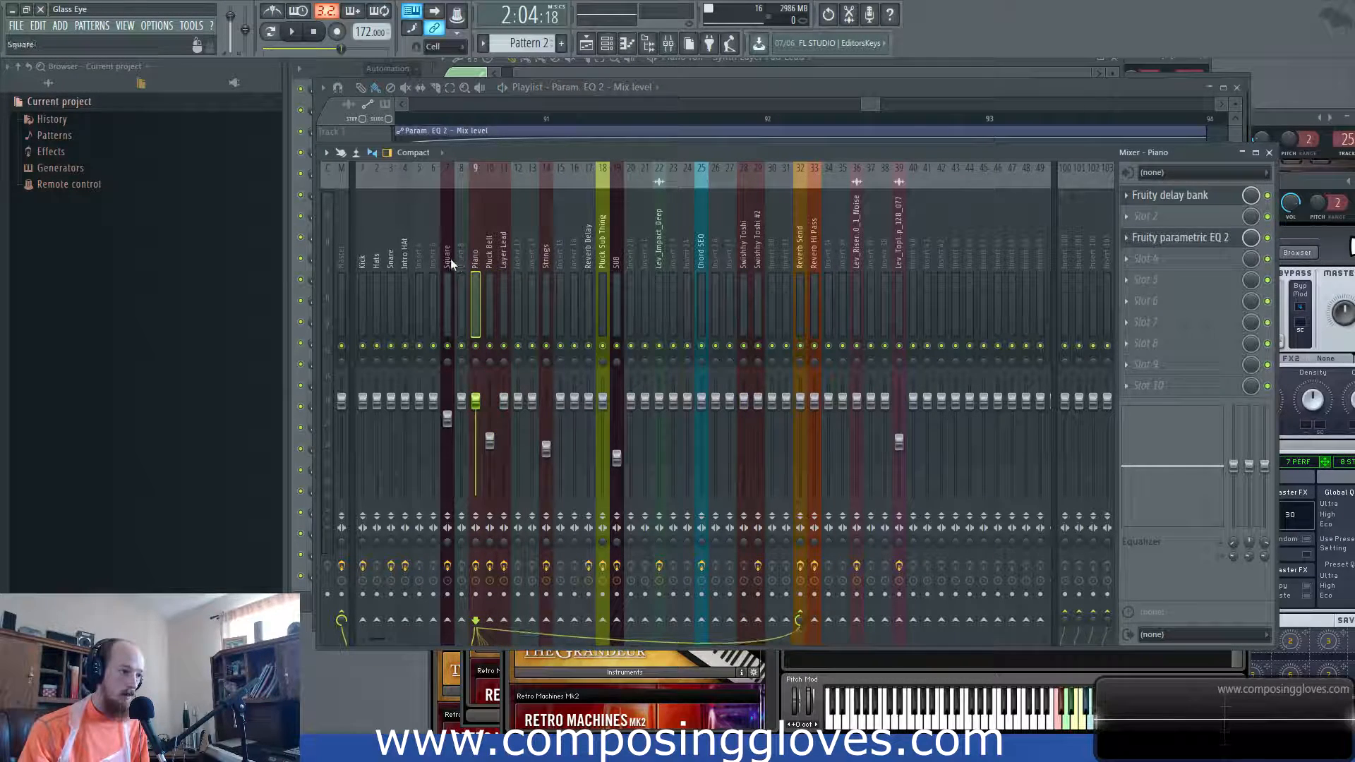
pyautogui.click(450, 264)
pyautogui.click(1180, 282)
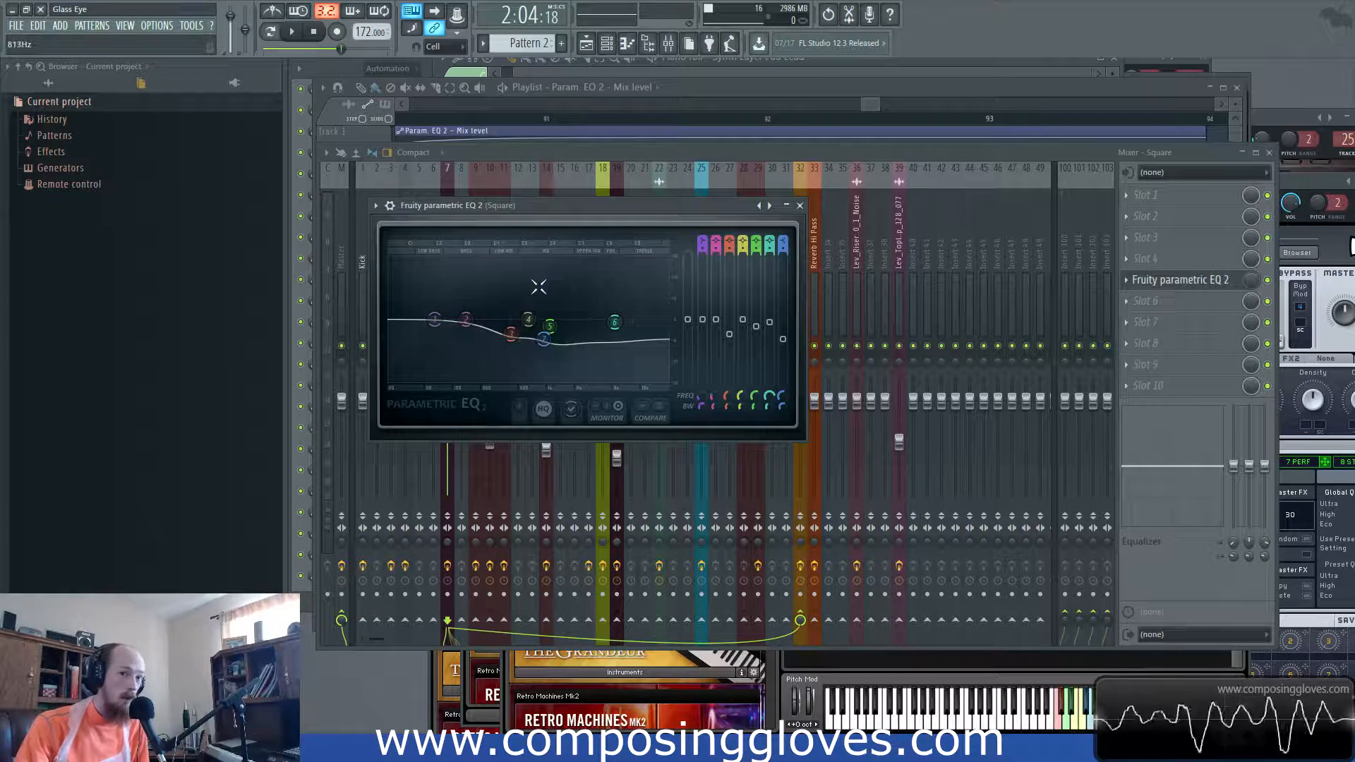
pyautogui.click(870, 106)
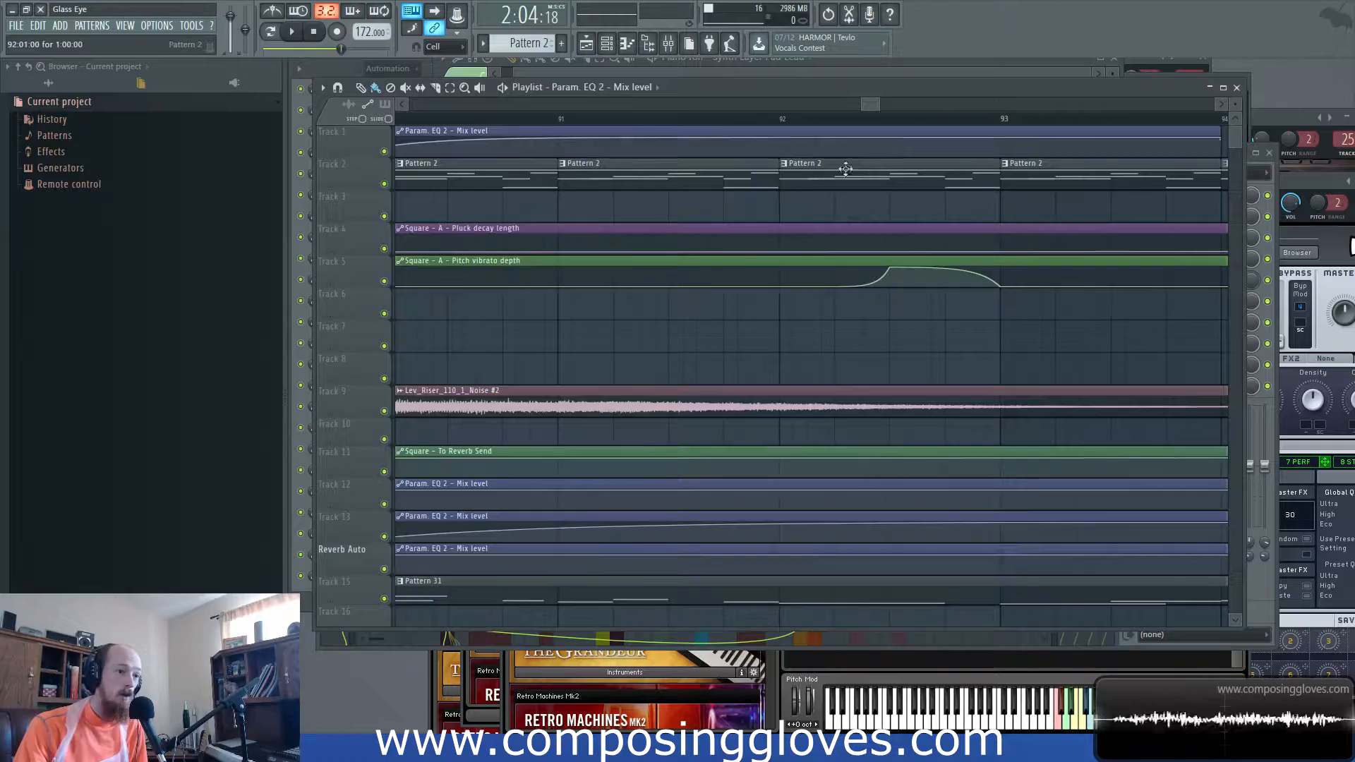
# - Compare the breakdown's clips and automation with the sections before and after it in the Playlist, back to about bar 61
pyautogui.scroll(-5, 849, 170)
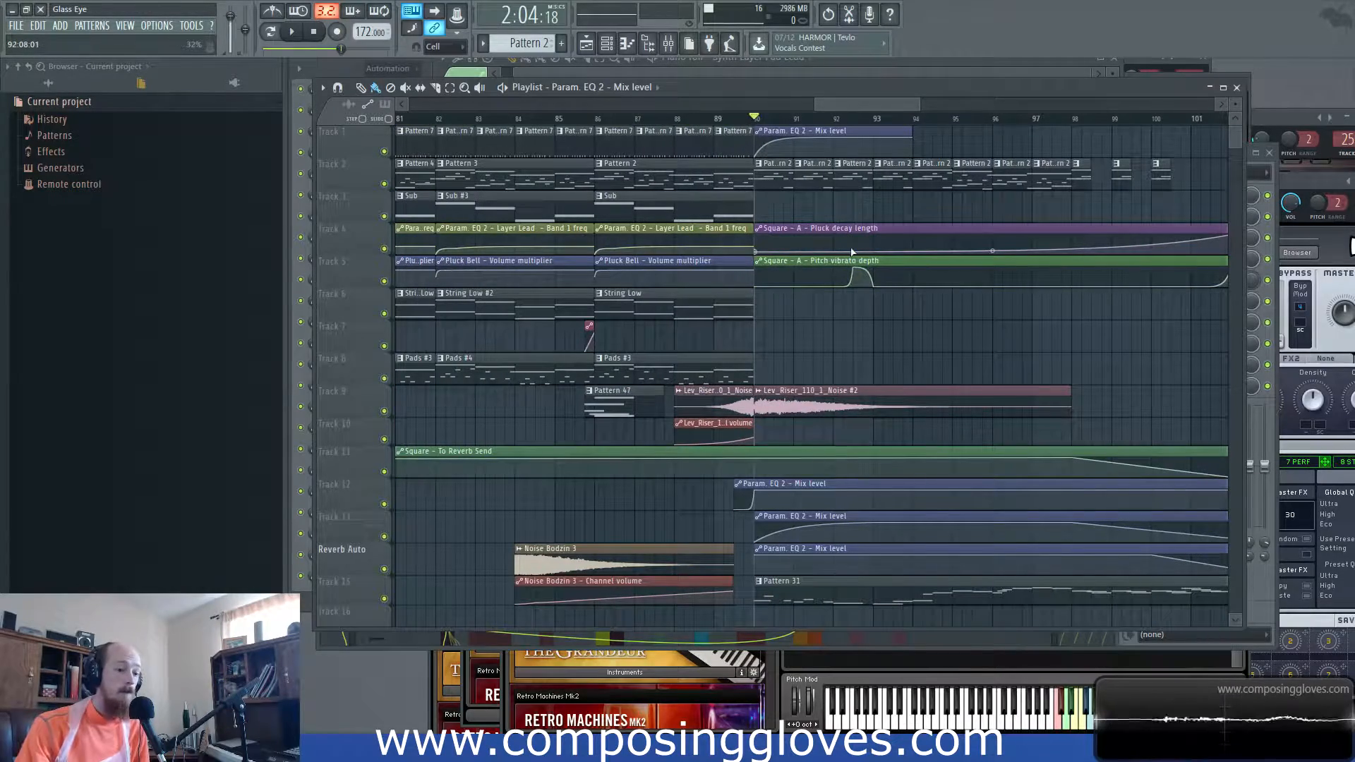
pyautogui.scroll(-4, 875, 290)
pyautogui.scroll(4, 923, 333)
pyautogui.moveTo(977, 288); pyautogui.dragTo(778, 337)
pyautogui.scroll(-5, 855, 295)
pyautogui.scroll(2, 875, 263)
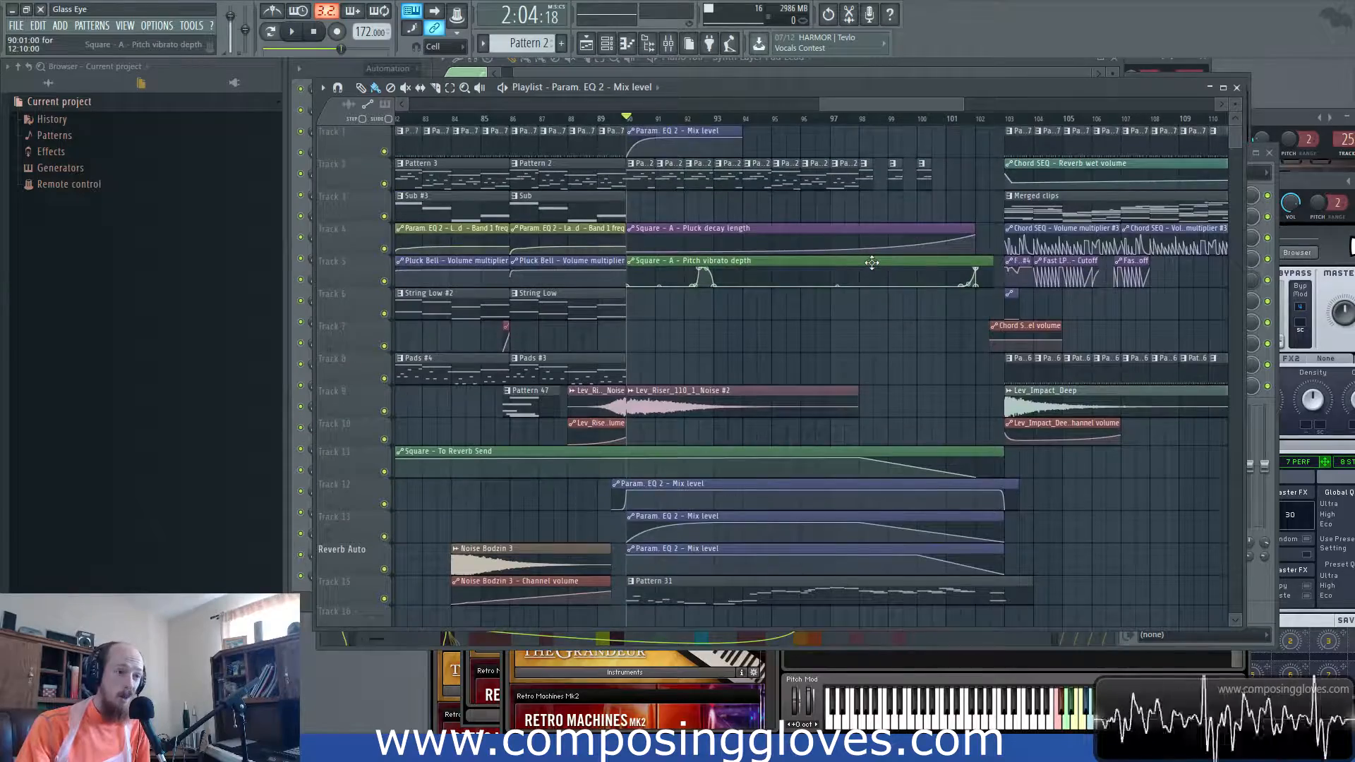
pyautogui.scroll(-3, 872, 263)
pyautogui.moveTo(701, 180); pyautogui.dragTo(933, 241)
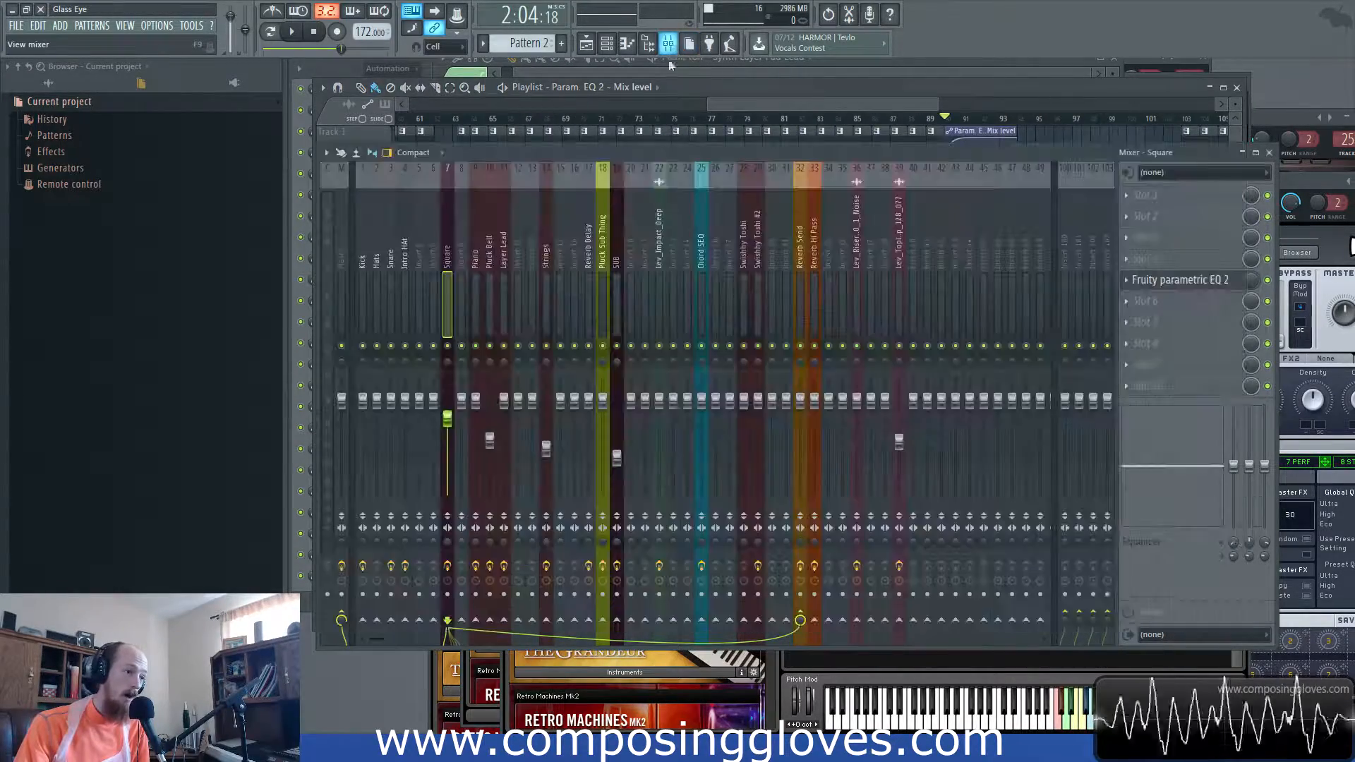
# - View the Fruity parametric EQ 2 on the Reverb Send mixer track, and go back to the song's intro in the Playlist
pyautogui.click(668, 43)
pyautogui.click(802, 258)
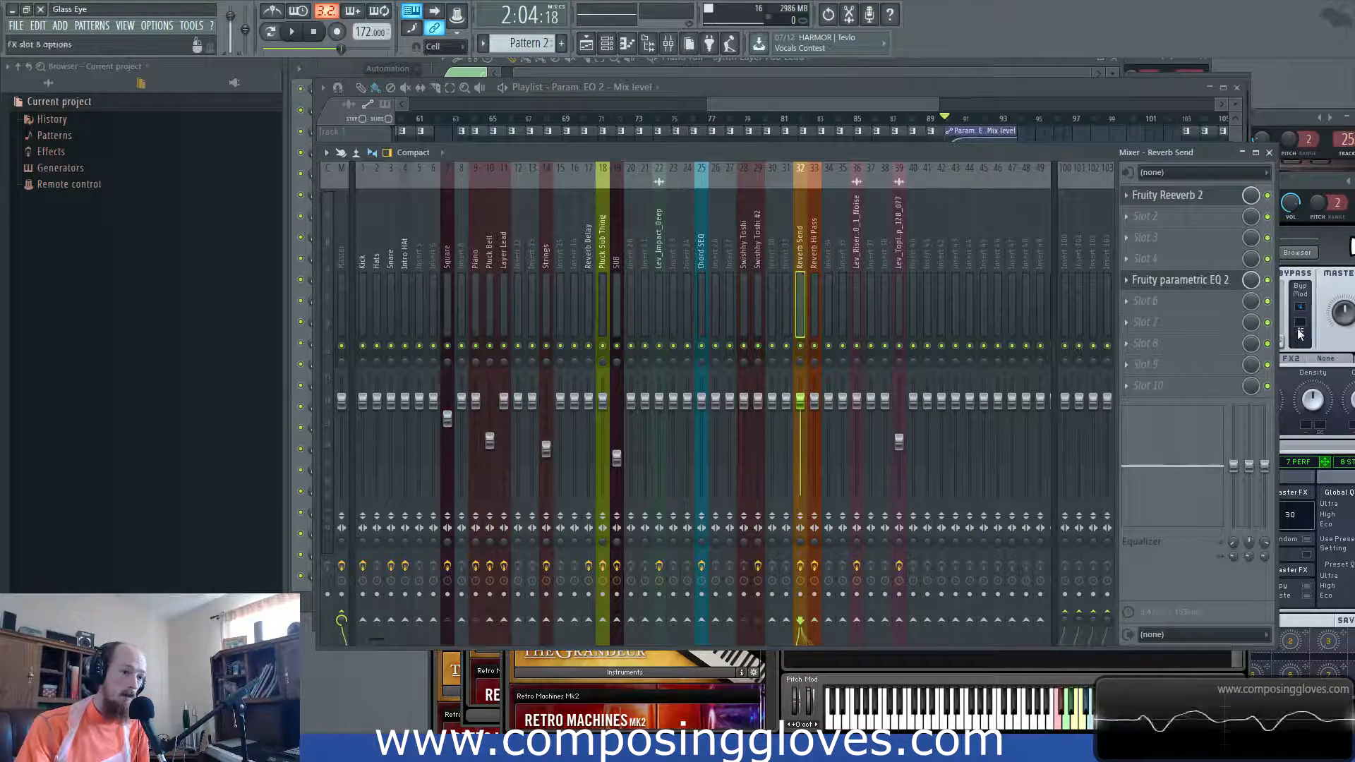
pyautogui.click(1209, 282)
pyautogui.click(1210, 282)
pyautogui.click(1210, 283)
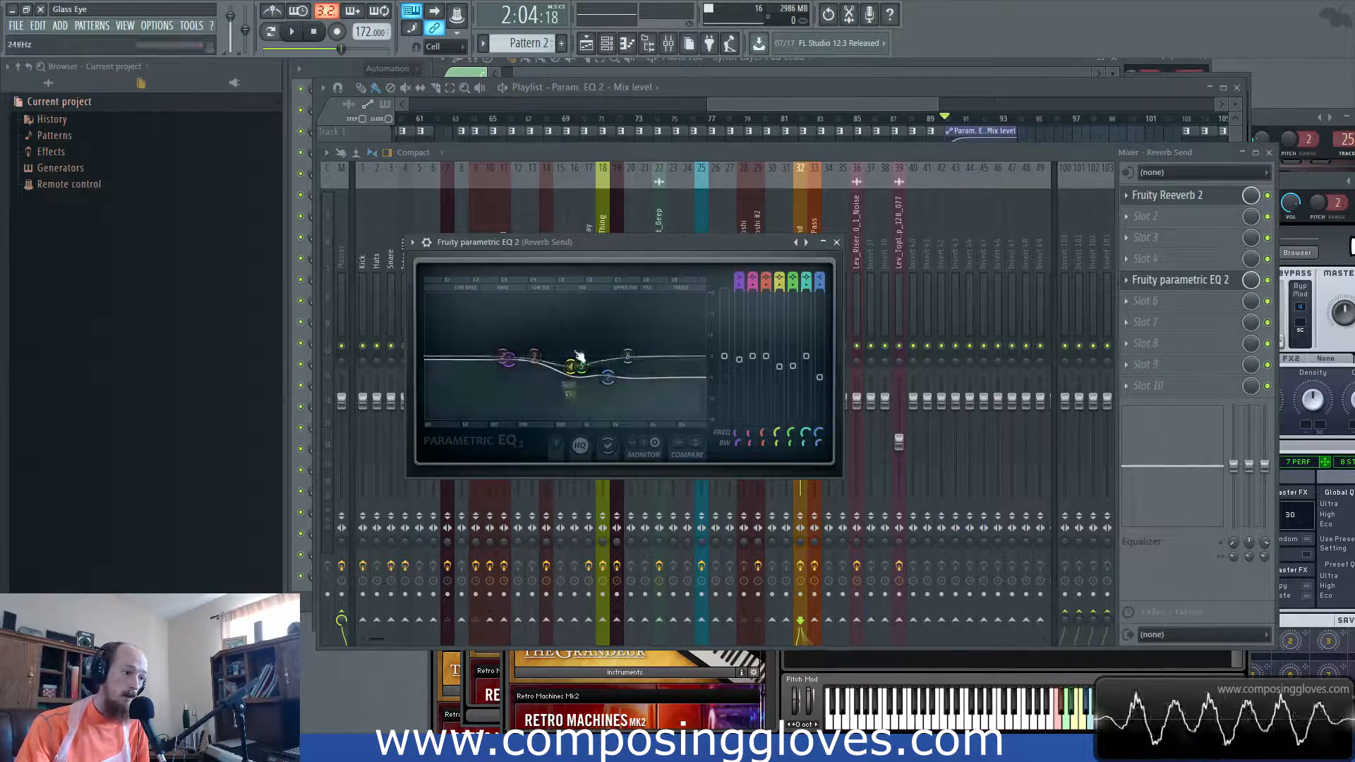
pyautogui.moveTo(828, 106); pyautogui.dragTo(364, 138)
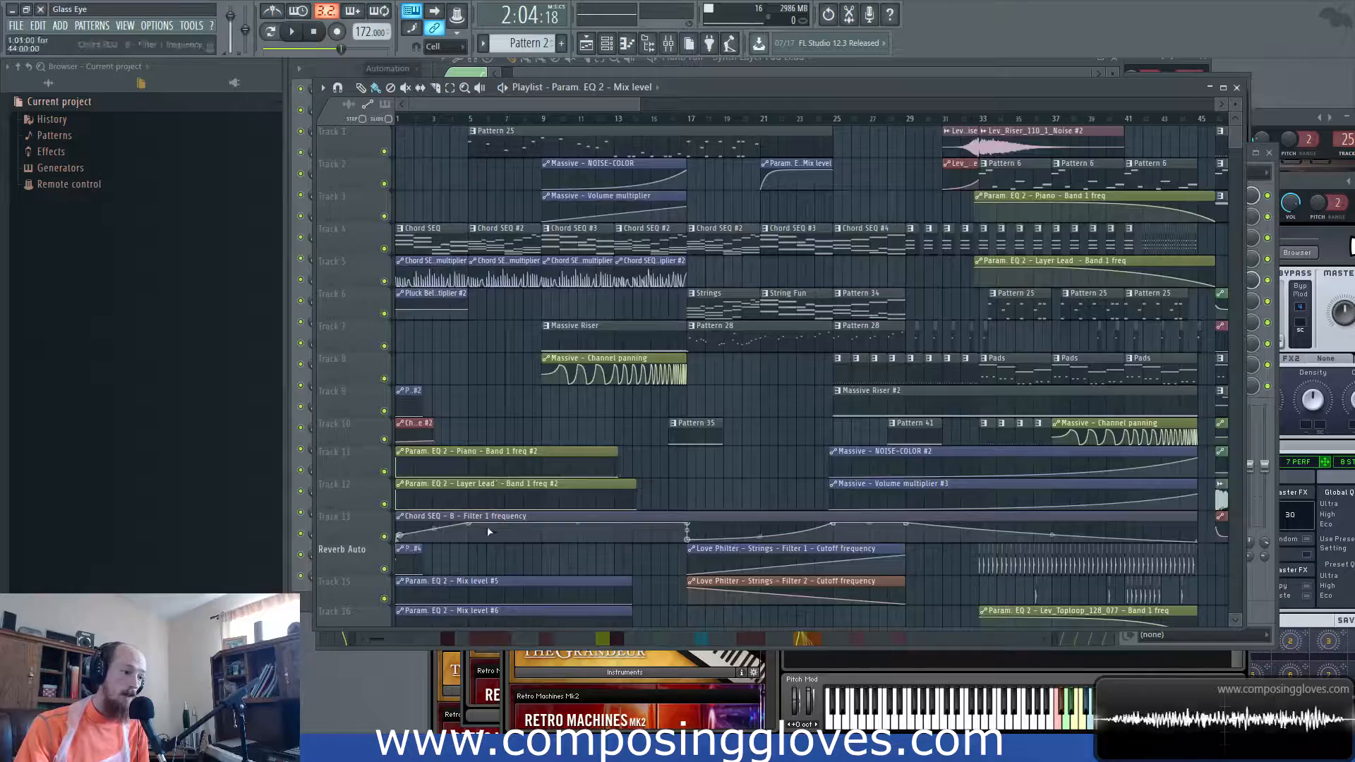
# - Highlight the Param. EQ 2 mix level automation clips in the intro, and the three mix level clips at the breakdown
pyautogui.scroll(-7, 487, 528)
pyautogui.moveTo(405, 408); pyautogui.dragTo(456, 490)
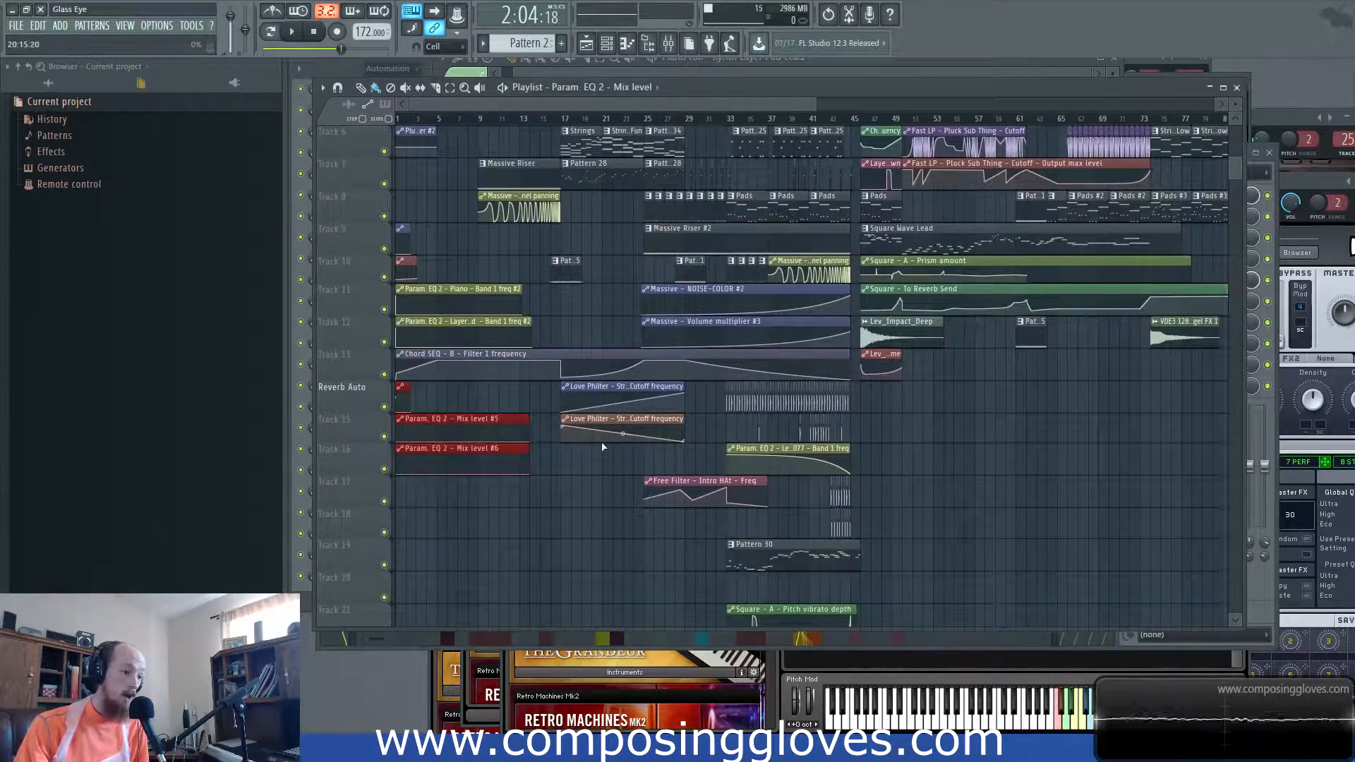
pyautogui.scroll(3, 958, 330)
pyautogui.moveTo(959, 330); pyautogui.dragTo(405, 352)
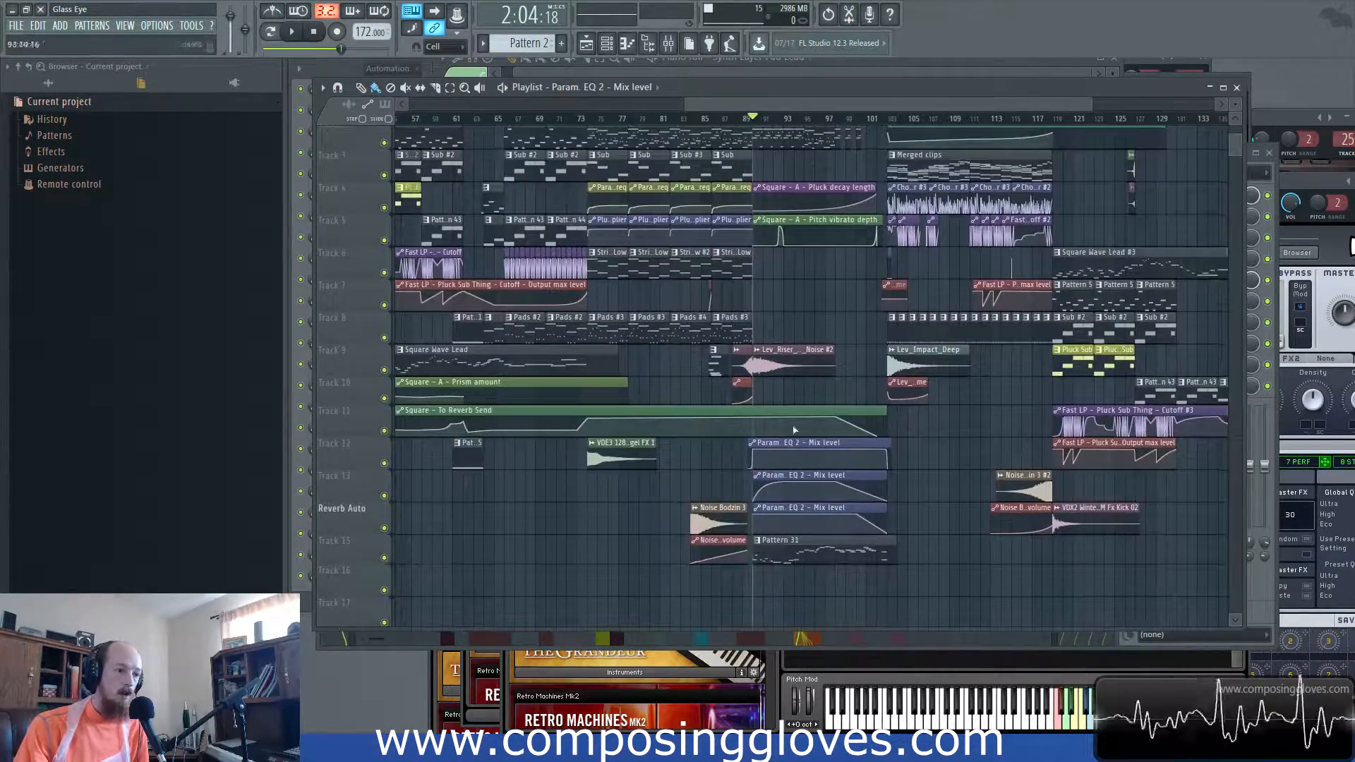
pyautogui.moveTo(820, 446); pyautogui.dragTo(1159, 414)
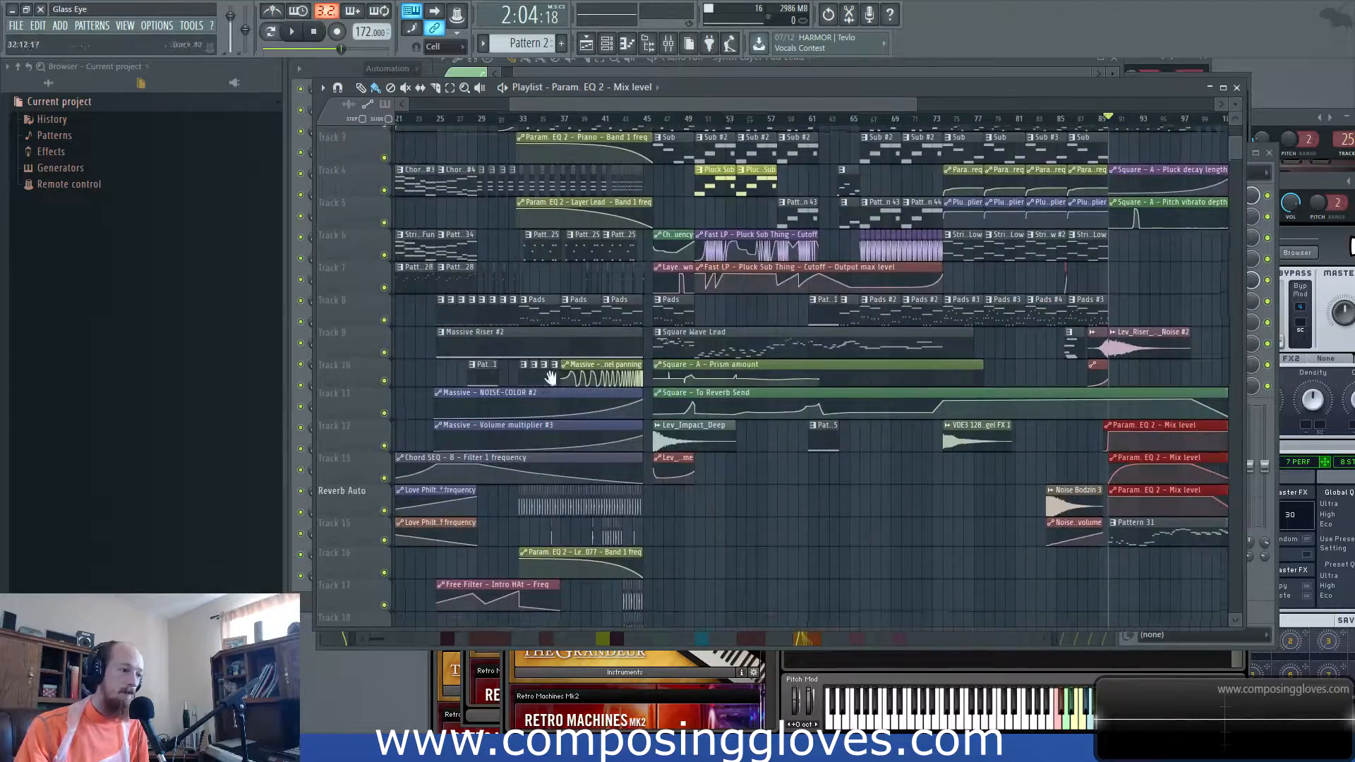
# - Review the intro back to about bar 9, and highlight the Strings, String Fun, Pattern 28 and Massive Riser clips before bar 25
pyautogui.moveTo(517, 363); pyautogui.dragTo(798, 430)
pyautogui.scroll(3, 447, 157)
pyautogui.moveTo(558, 188); pyautogui.dragTo(484, 187)
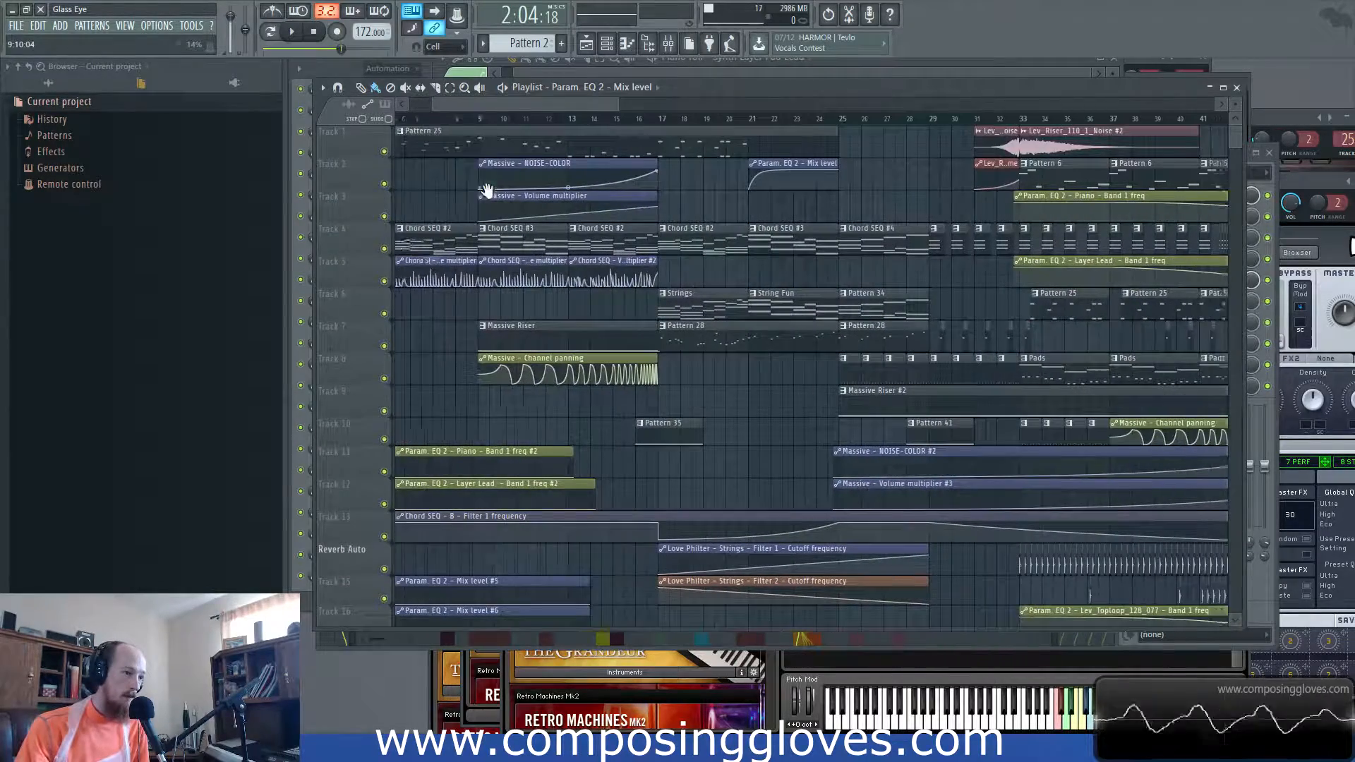
pyautogui.moveTo(859, 339); pyautogui.dragTo(646, 214)
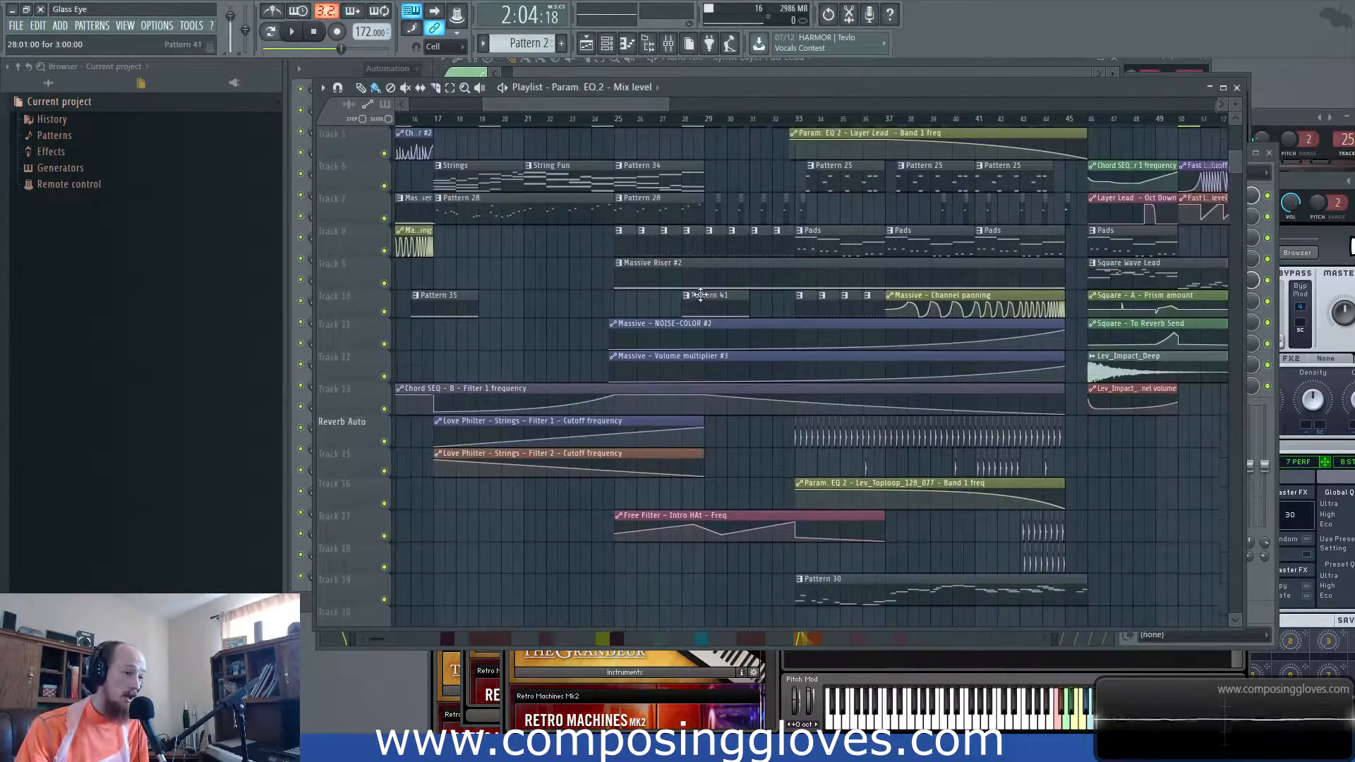
pyautogui.moveTo(705, 294); pyautogui.dragTo(1059, 451)
pyautogui.moveTo(452, 144); pyautogui.dragTo(924, 462)
pyautogui.moveTo(1016, 406); pyautogui.dragTo(717, 412)
pyautogui.scroll(-4, 708, 390)
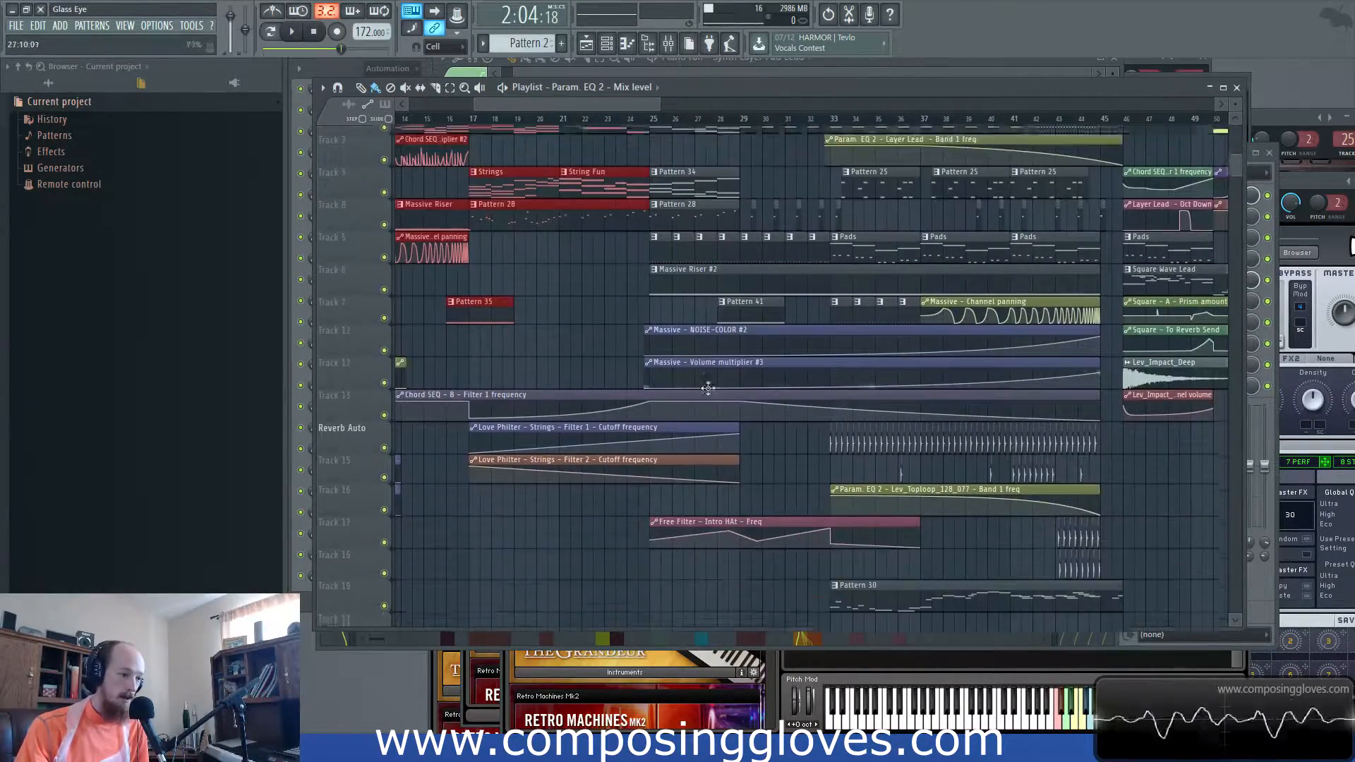
# - Highlight the Chord SEQ #4, Pattern 34 and Pattern 28 clips between bars 25 and 33, and the Lev_Riser_110_1_Noise #2 clip
pyautogui.scroll(4, 797, 173)
pyautogui.moveTo(695, 204); pyautogui.dragTo(827, 343)
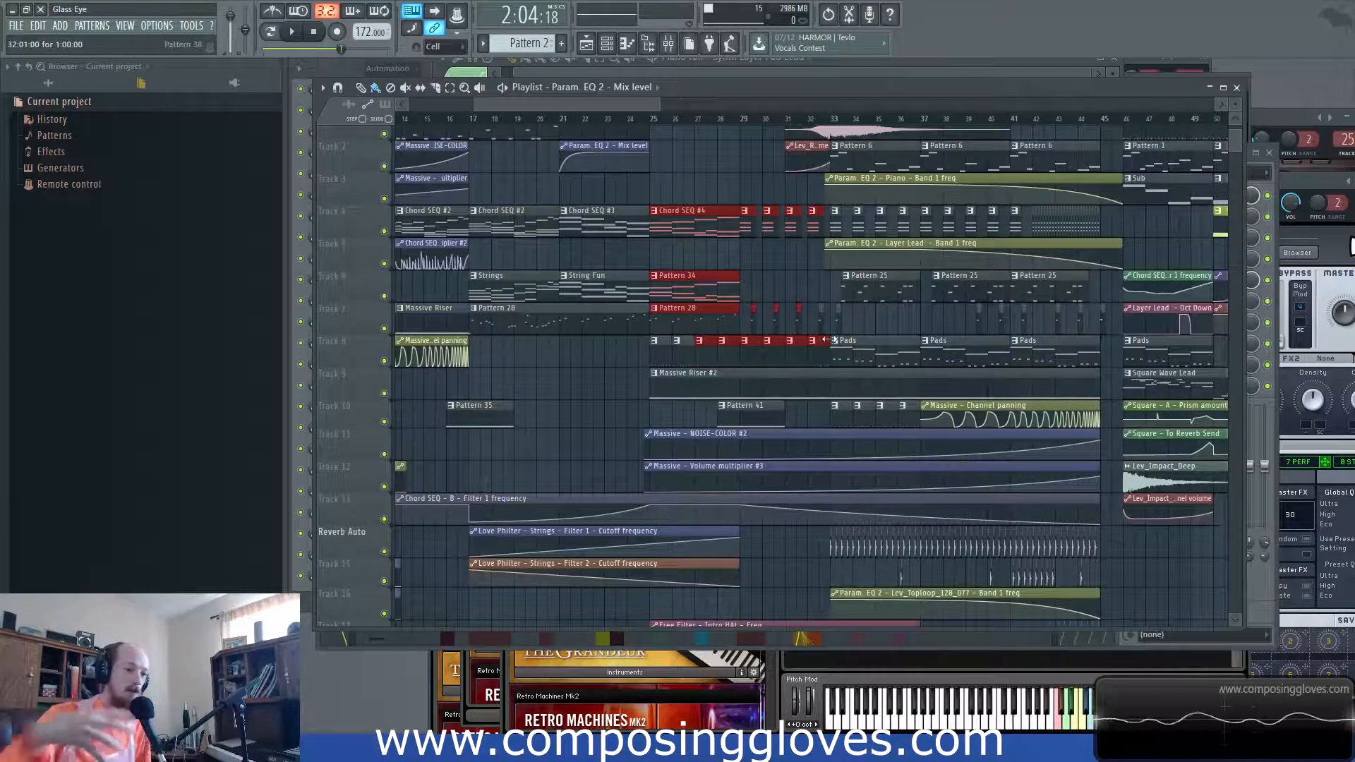
pyautogui.scroll(1, 821, 194)
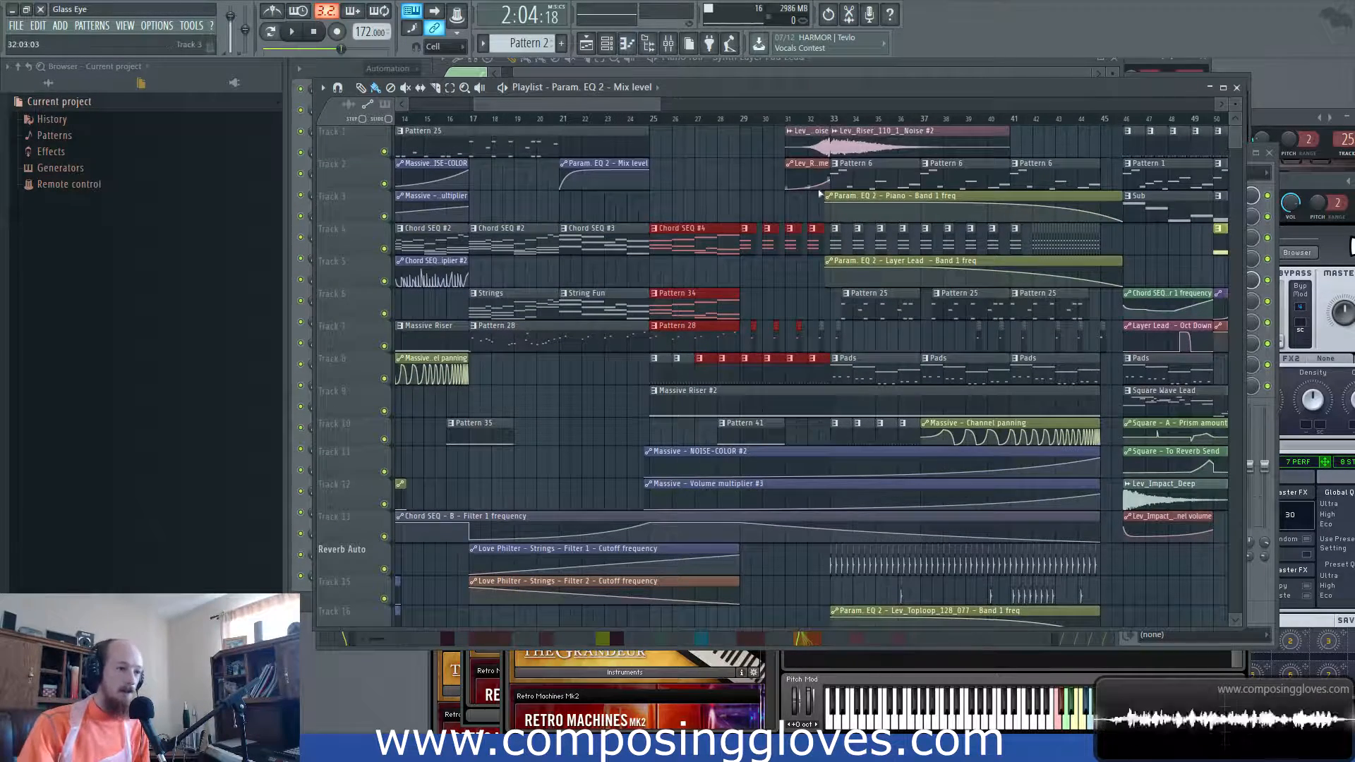
pyautogui.click(802, 146)
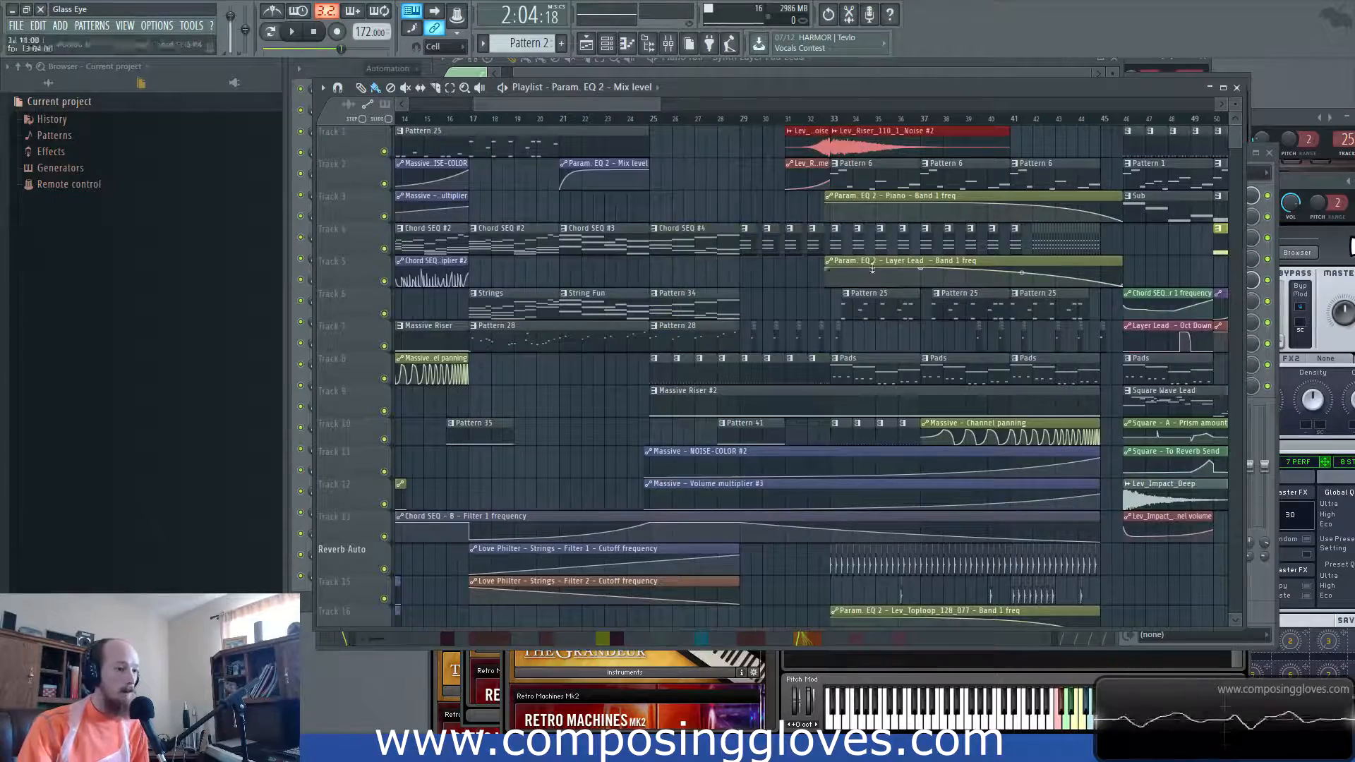
# - Examine the build-up's filter, noise color and volume automation between bars 25 and 45, including the lower Playlist tracks
pyautogui.moveTo(896, 286); pyautogui.dragTo(767, 252)
pyautogui.scroll(-3, 780, 302)
pyautogui.scroll(1, 972, 335)
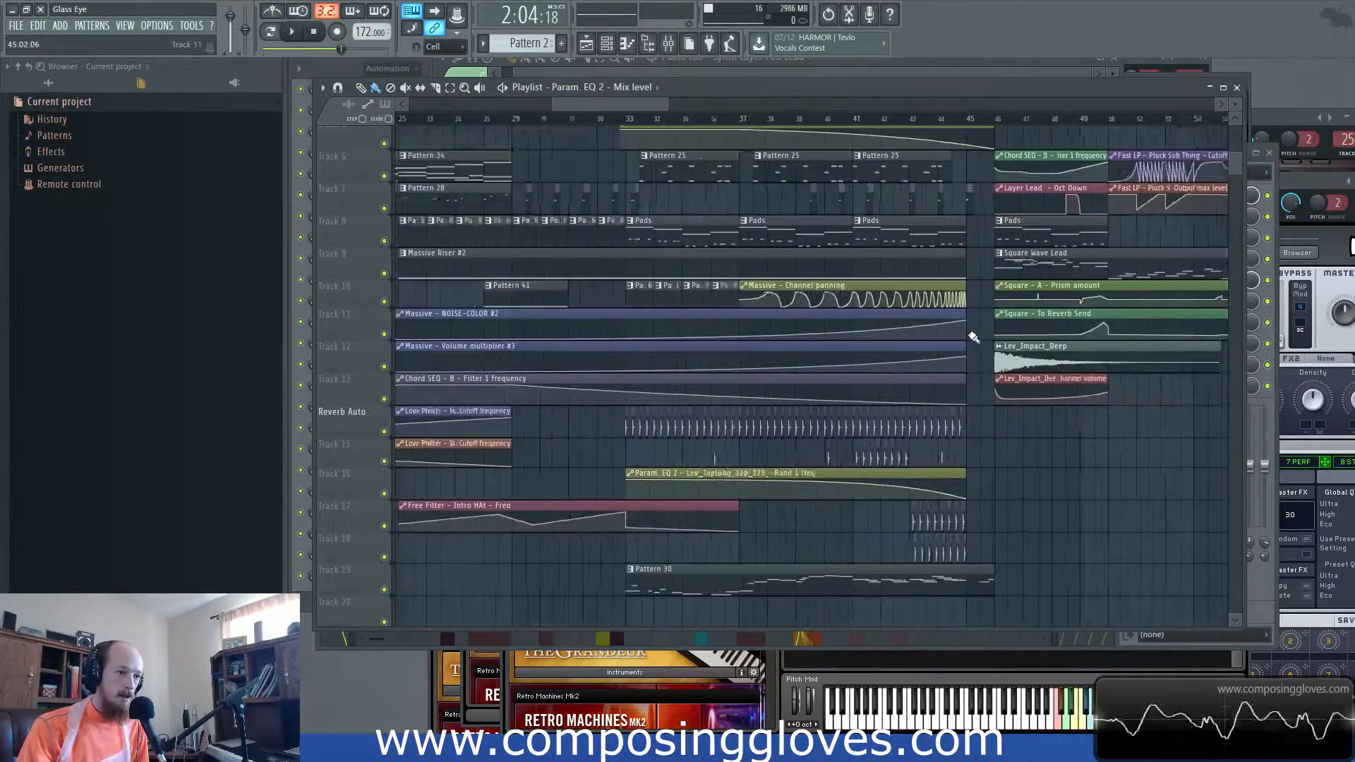
pyautogui.scroll(3, 974, 337)
pyautogui.scroll(-7, 811, 287)
pyautogui.scroll(11, 808, 286)
# - Highlight the Sub #2 and Pluck Sub clips from bar 50 on in the first drop
pyautogui.moveTo(783, 285); pyautogui.dragTo(623, 391)
pyautogui.moveTo(759, 323); pyautogui.dragTo(629, 327)
pyautogui.moveTo(734, 219); pyautogui.dragTo(661, 271)
pyautogui.scroll(-3, 660, 271)
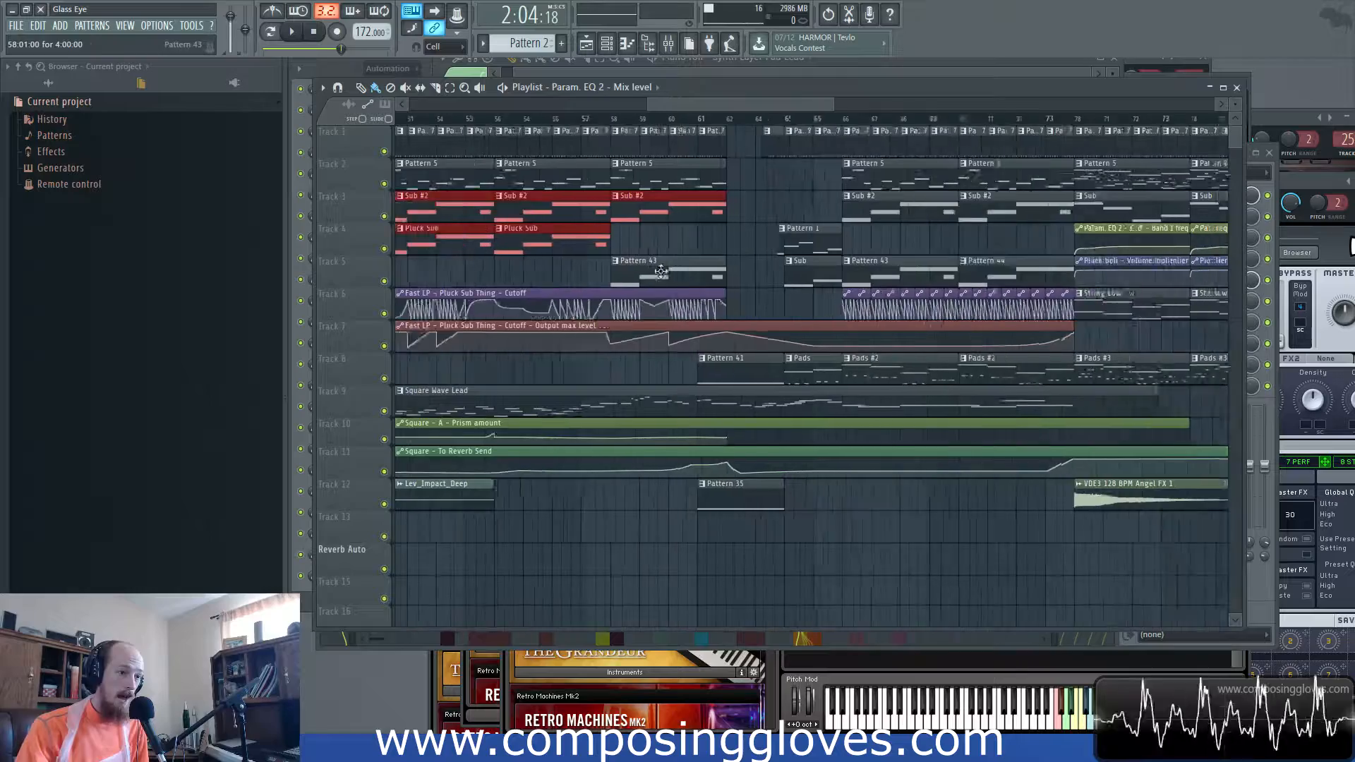
# - Highlight the Pattern 43, Pattern 44 and short Fast LP cutoff clips from bar 66, and narrow the selection to the first cutoff clips
pyautogui.moveTo(809, 278); pyautogui.dragTo(980, 311)
pyautogui.scroll(3, 909, 310)
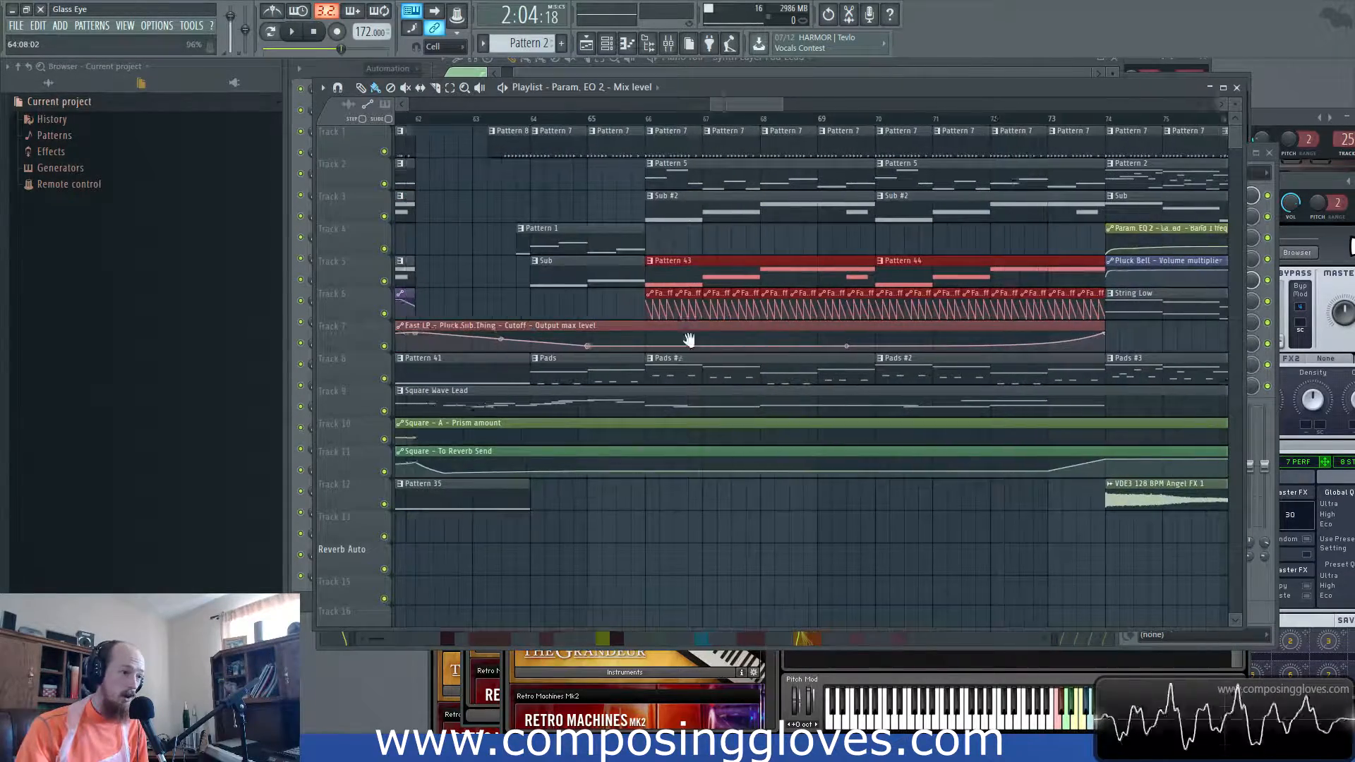
pyautogui.hscroll(-3, 556, 332)
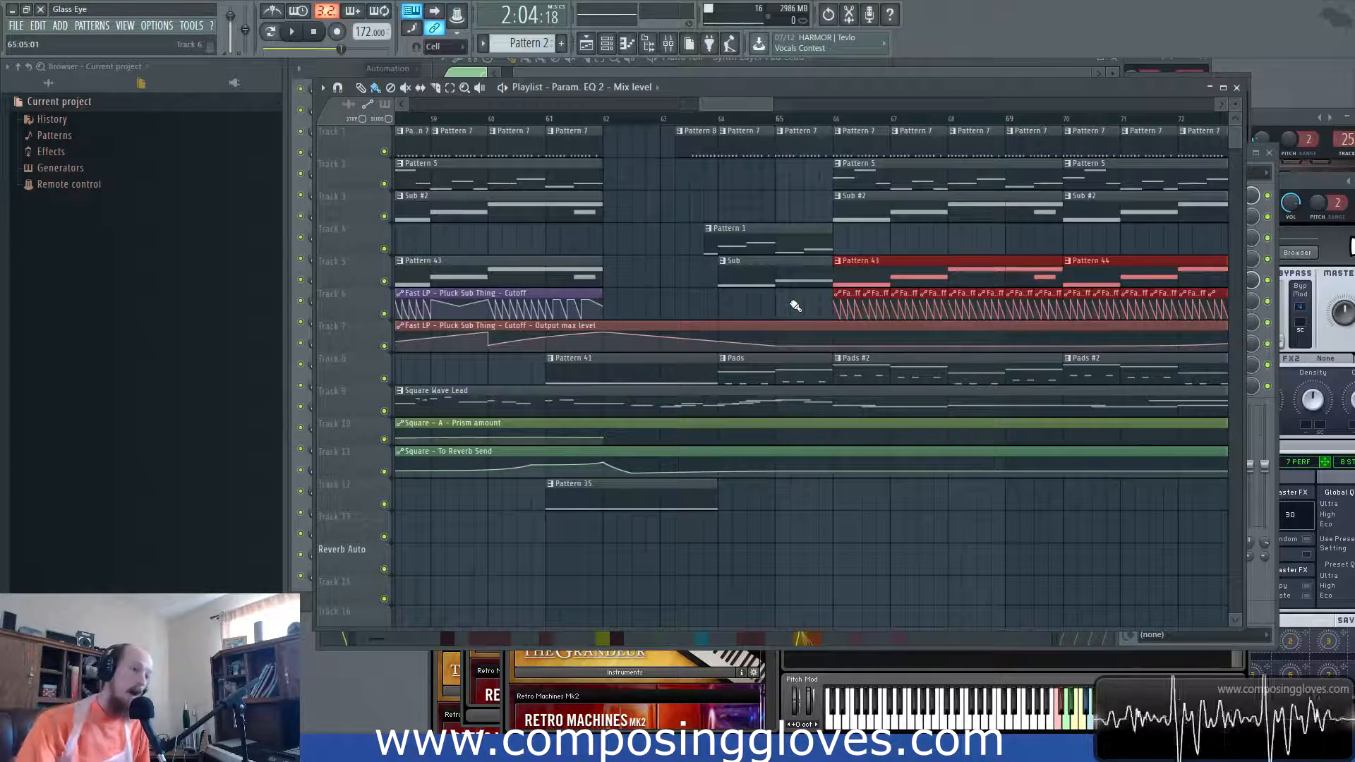
pyautogui.moveTo(823, 306); pyautogui.dragTo(904, 311)
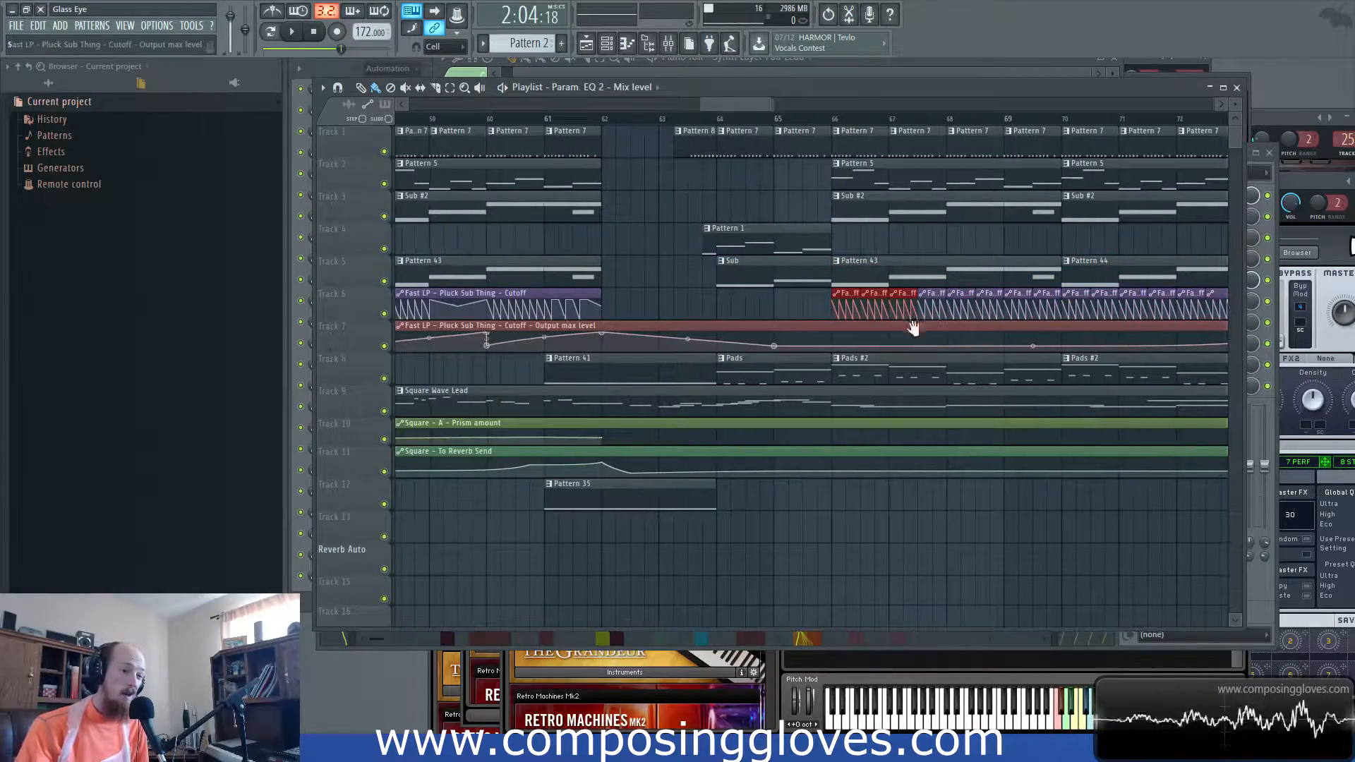
# - Return to the drop's start and mark the time range at bar 46, and the one covering bars 50 to 57
pyautogui.scroll(-3, 825, 329)
pyautogui.scroll(-2, 778, 310)
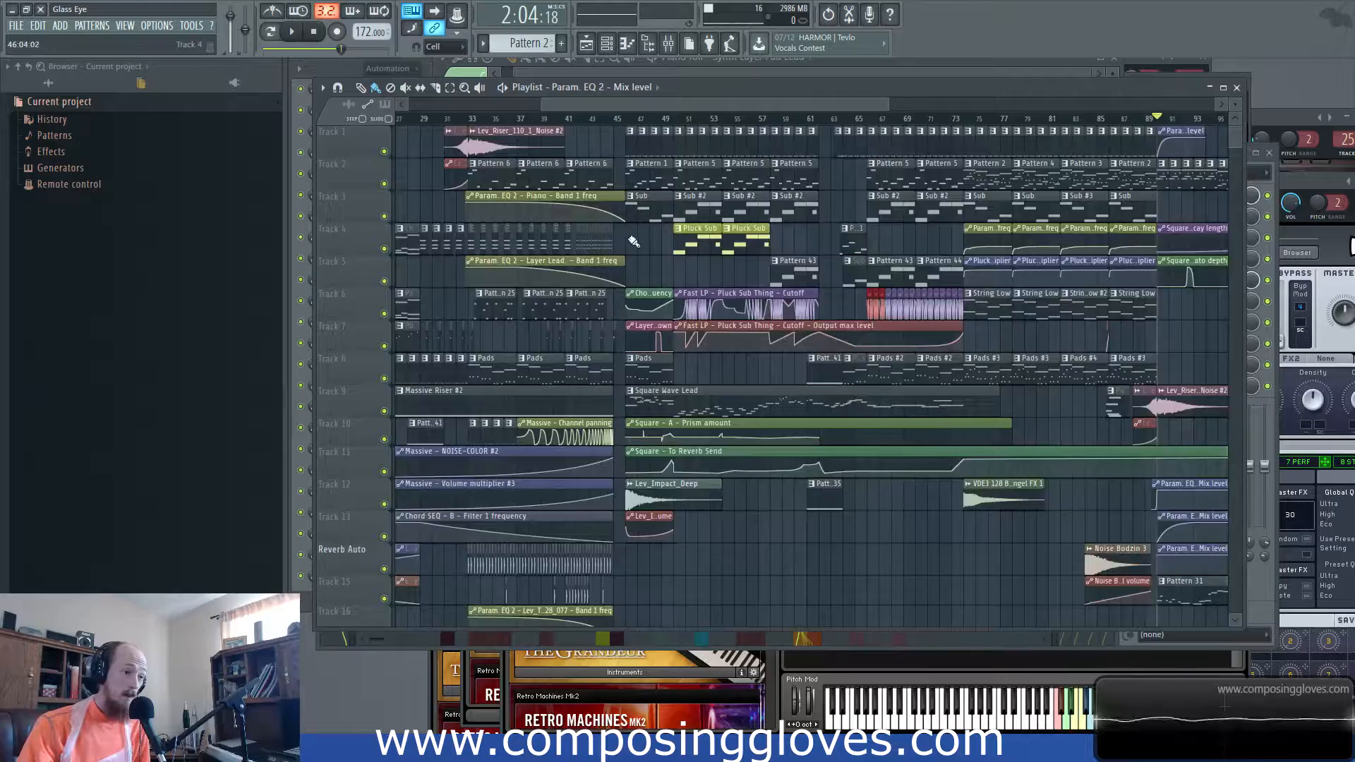
pyautogui.scroll(2, 622, 193)
pyautogui.hscroll(-2, 611, 173)
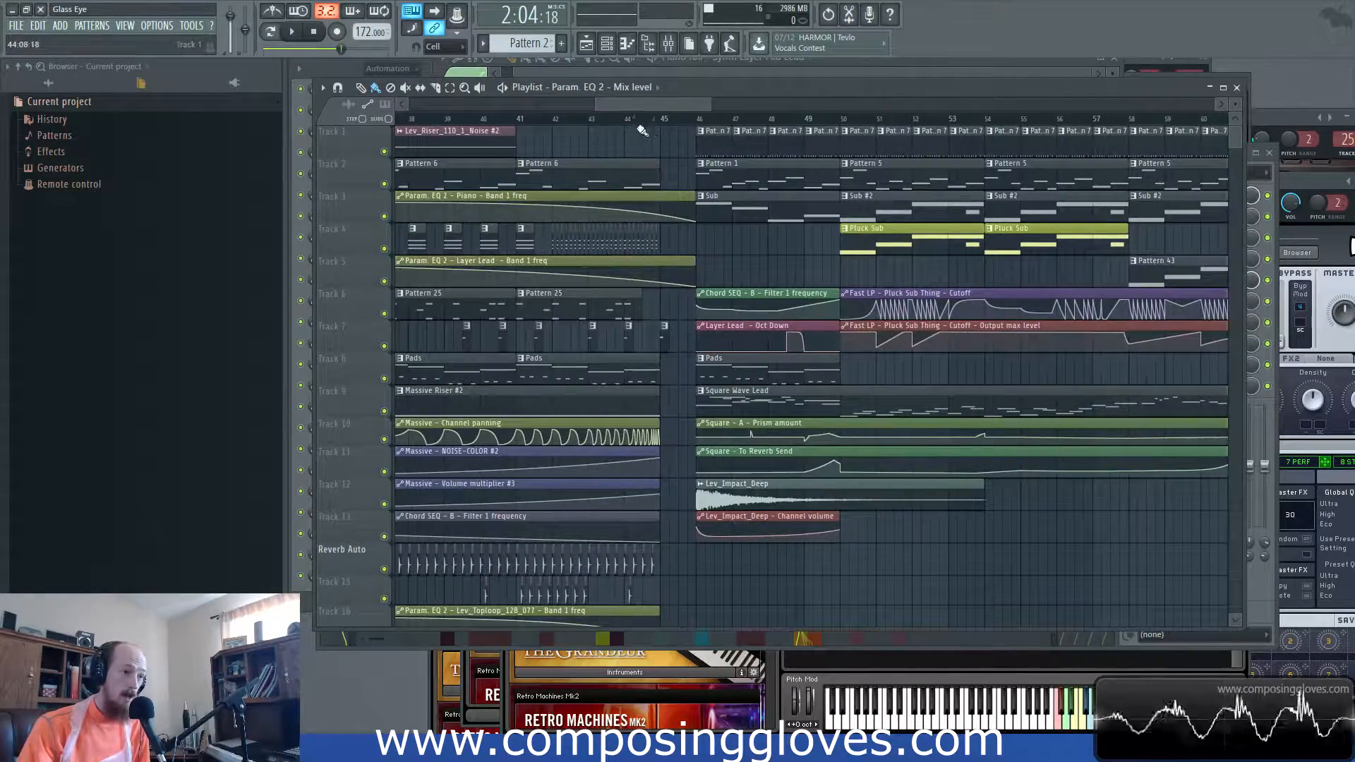
pyautogui.moveTo(667, 122); pyautogui.dragTo(727, 126)
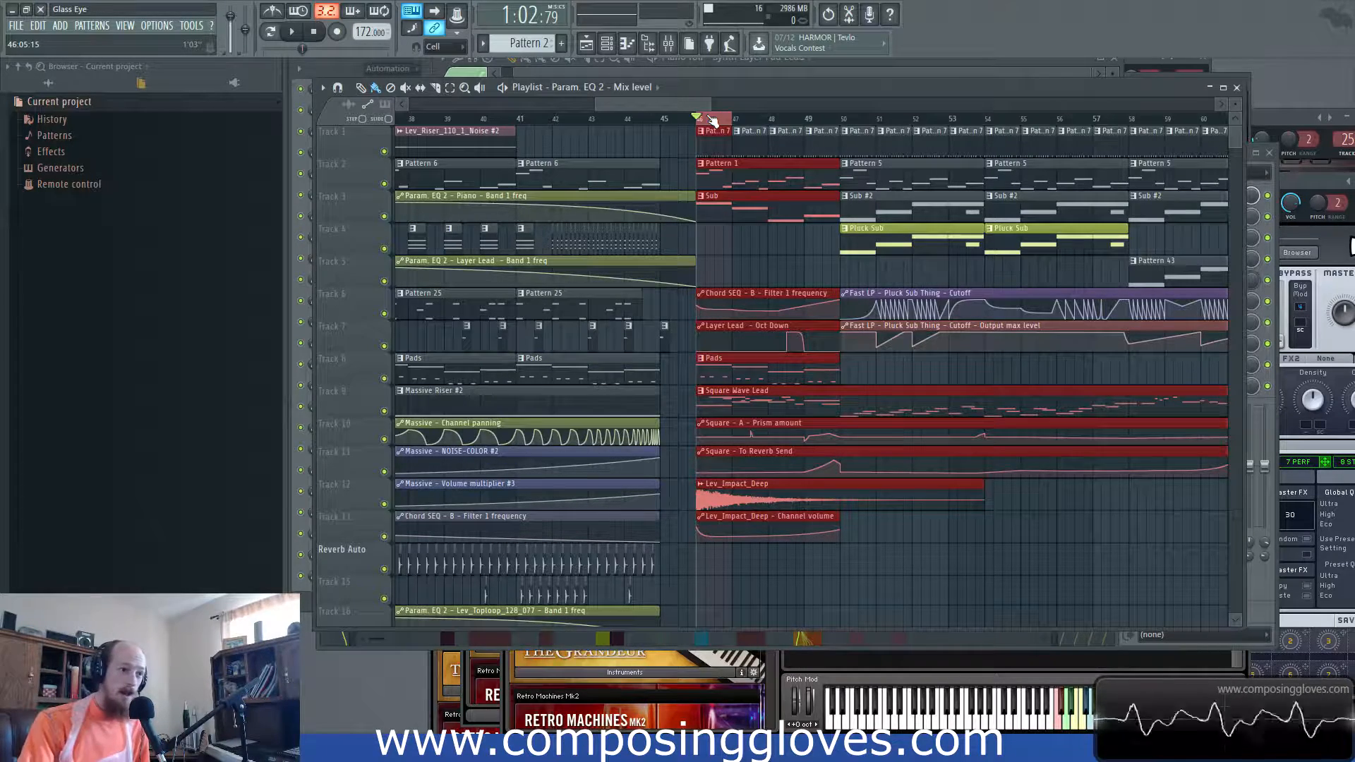
pyautogui.moveTo(841, 119)
pyautogui.mouseDown()
pyautogui.moveTo(1133, 128)
pyautogui.moveTo(1108, 127)
pyautogui.mouseUp()
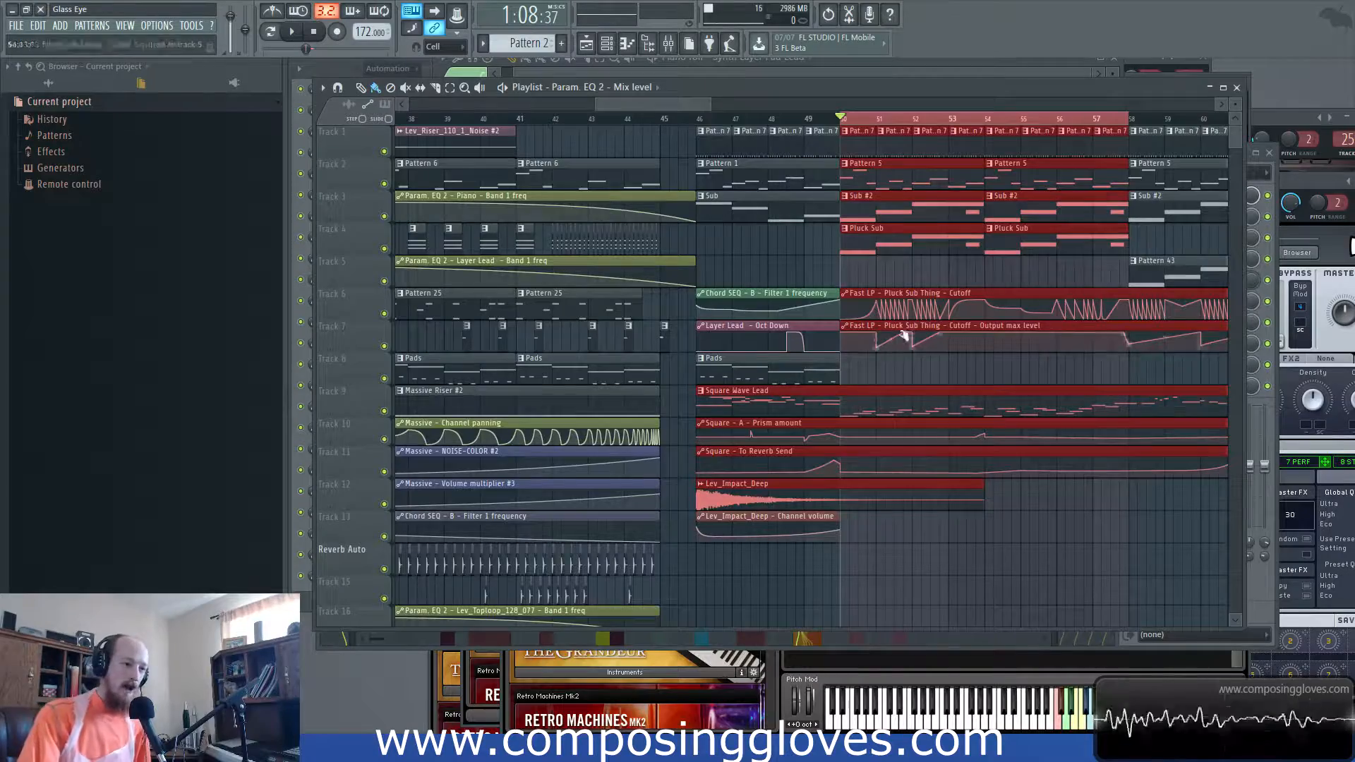
# - Clear the time selection and follow the Fast LP and Square automation through the drop up to bar 73
pyautogui.scroll(3, 939, 317)
pyautogui.moveTo(943, 317); pyautogui.dragTo(522, 290)
pyautogui.scroll(-4, 701, 319)
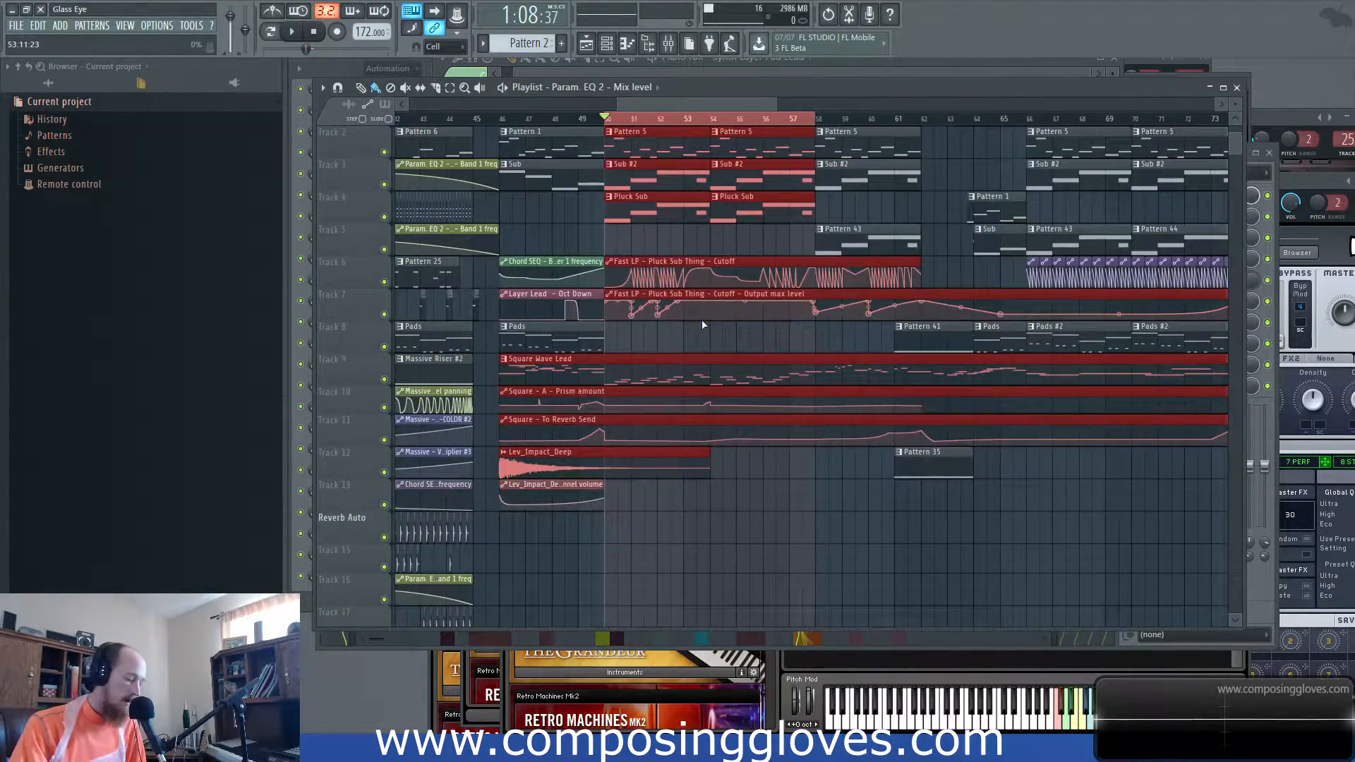
pyautogui.hotkey('ctrl', 'd')
pyautogui.moveTo(896, 310); pyautogui.dragTo(564, 276)
pyautogui.moveTo(750, 434); pyautogui.dragTo(1164, 495)
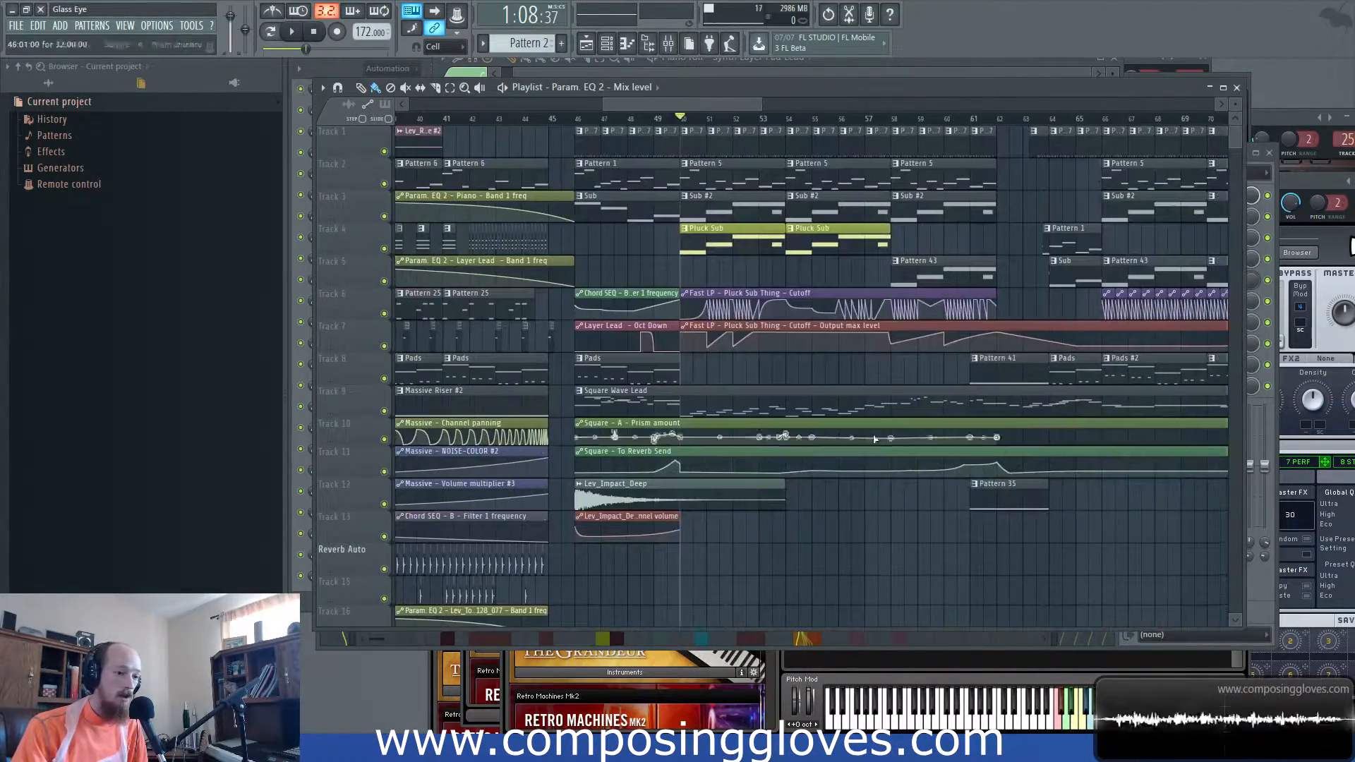
pyautogui.moveTo(862, 436); pyautogui.dragTo(693, 393)
pyautogui.moveTo(910, 480); pyautogui.dragTo(611, 432)
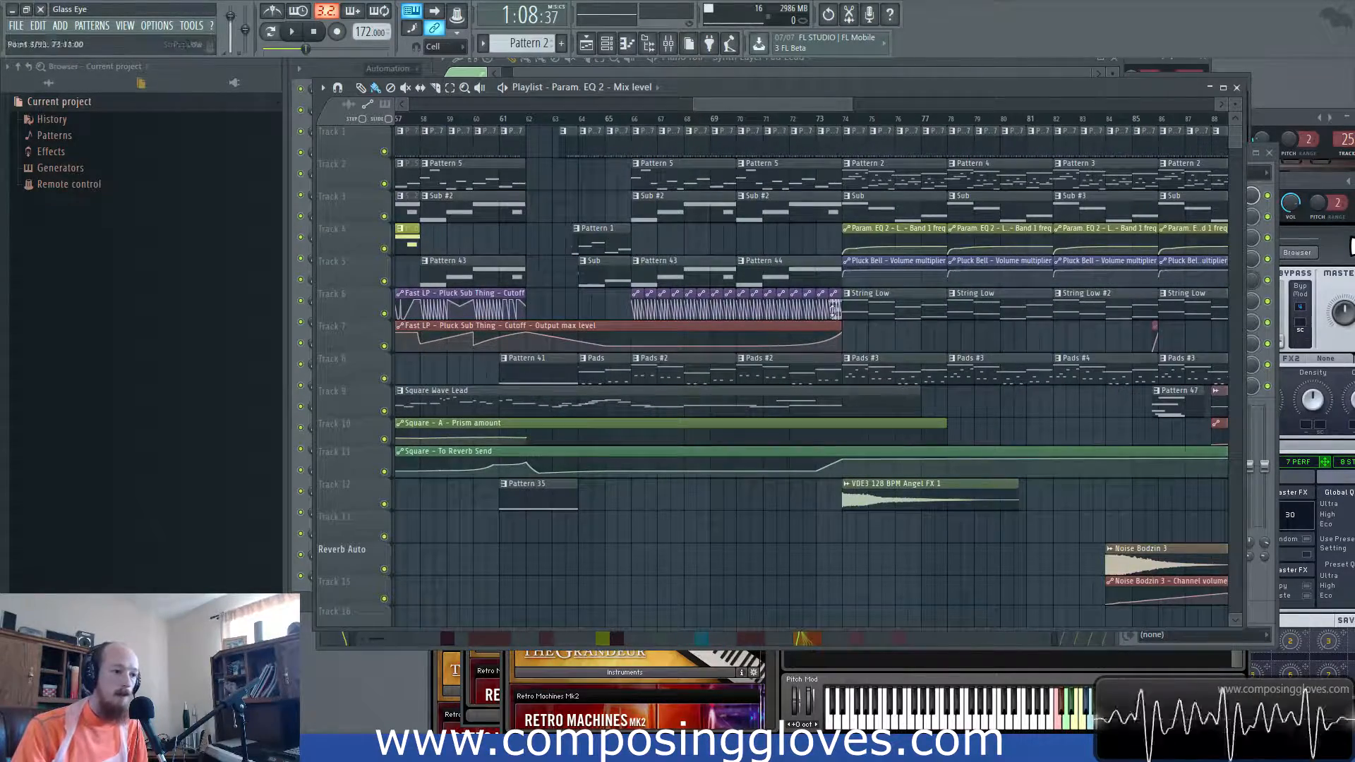
# - Examine the section from bar 74 to the breakdown, highlighting the VDE3 128 BPM Angel FX 1 clip at its start
pyautogui.moveTo(1100, 296); pyautogui.dragTo(875, 261)
pyautogui.moveTo(1041, 244); pyautogui.dragTo(915, 360)
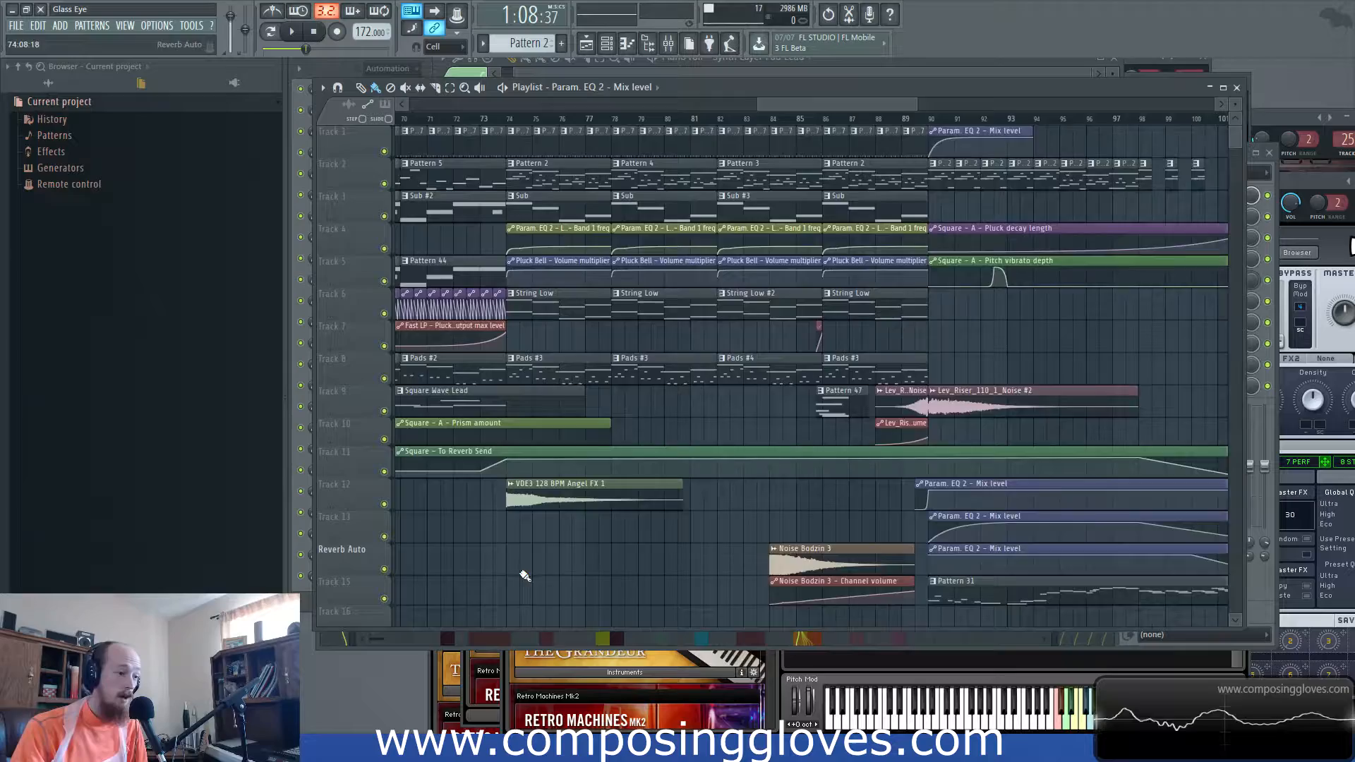
pyautogui.scroll(3, 521, 569)
pyautogui.moveTo(576, 507); pyautogui.dragTo(617, 510)
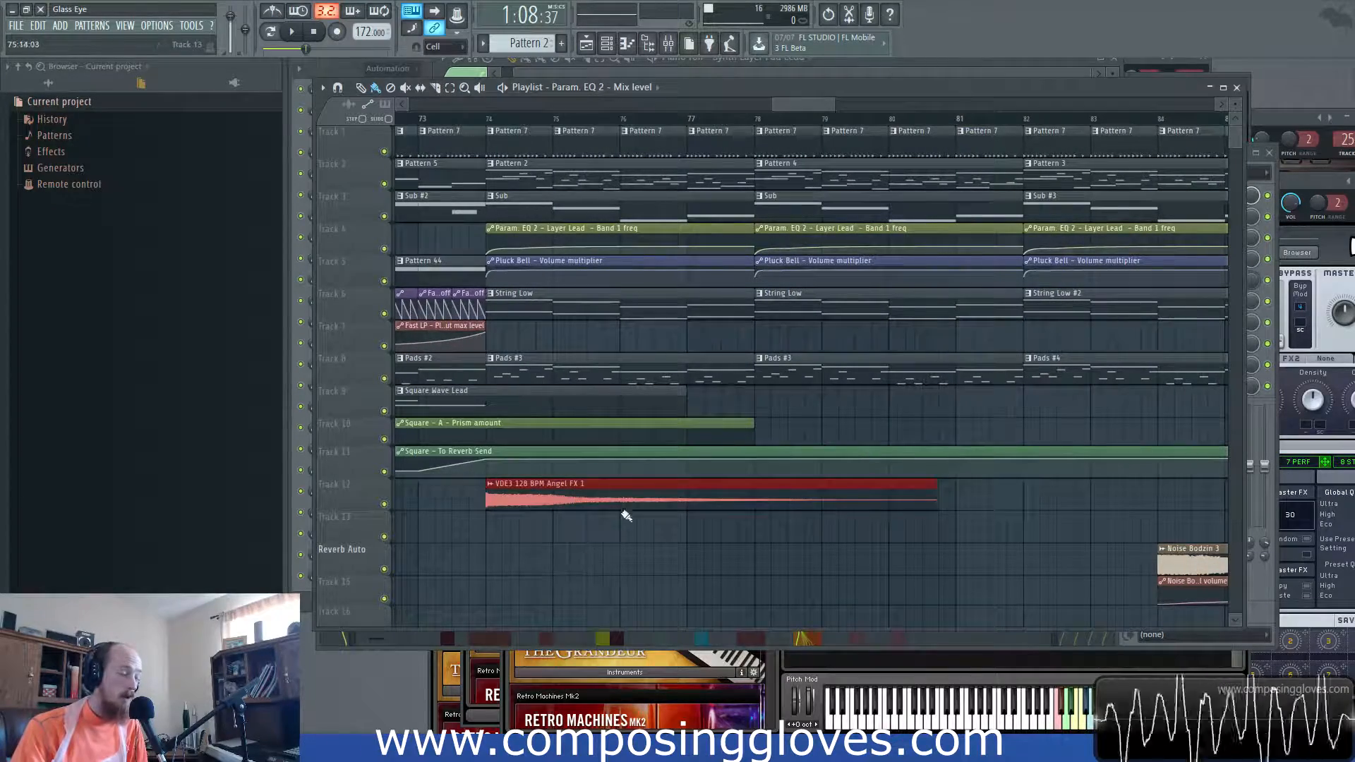
pyautogui.scroll(3, 620, 520)
pyautogui.scroll(-5, 623, 507)
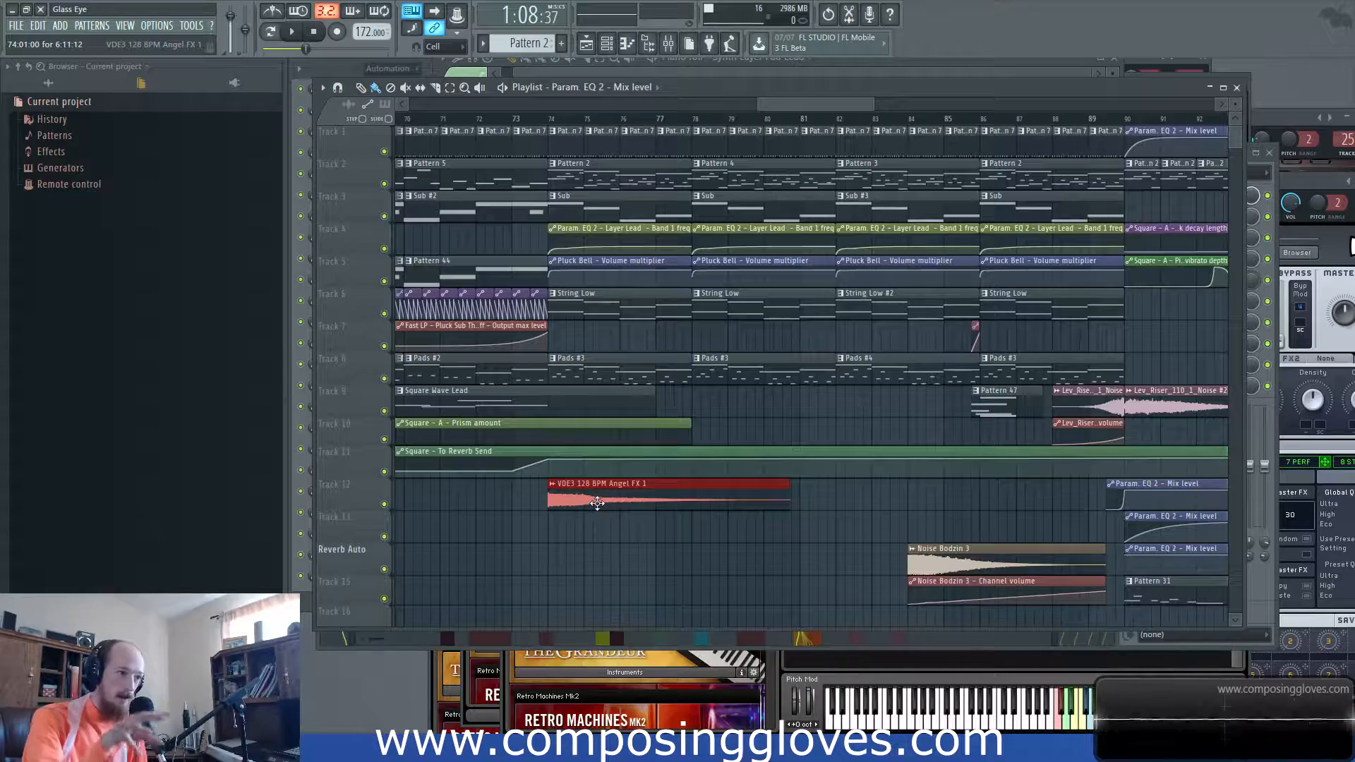
pyautogui.scroll(-5, 597, 503)
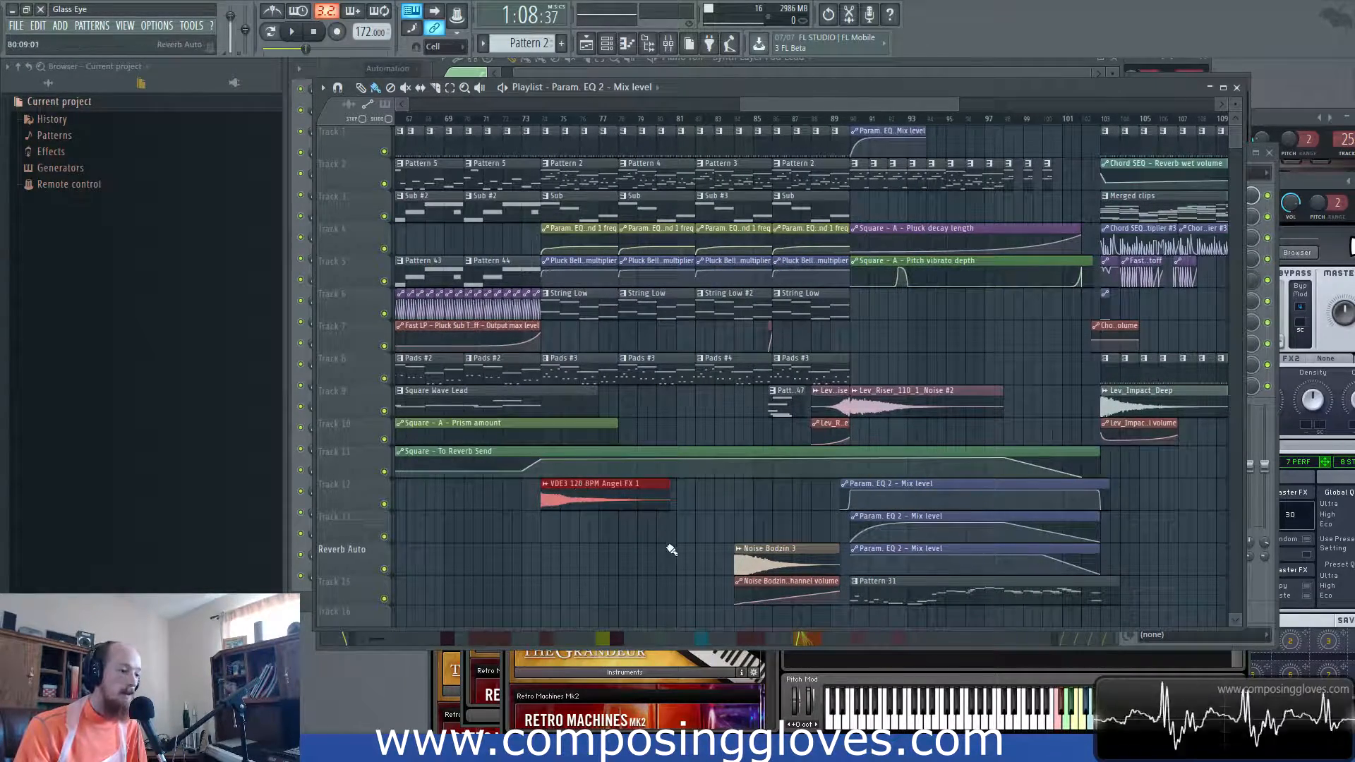
# - Highlight the Noise Bodzin 3 clip with its channel volume automation, open its sample settings and audition the sample
pyautogui.click(785, 550)
pyautogui.scroll(6, 787, 549)
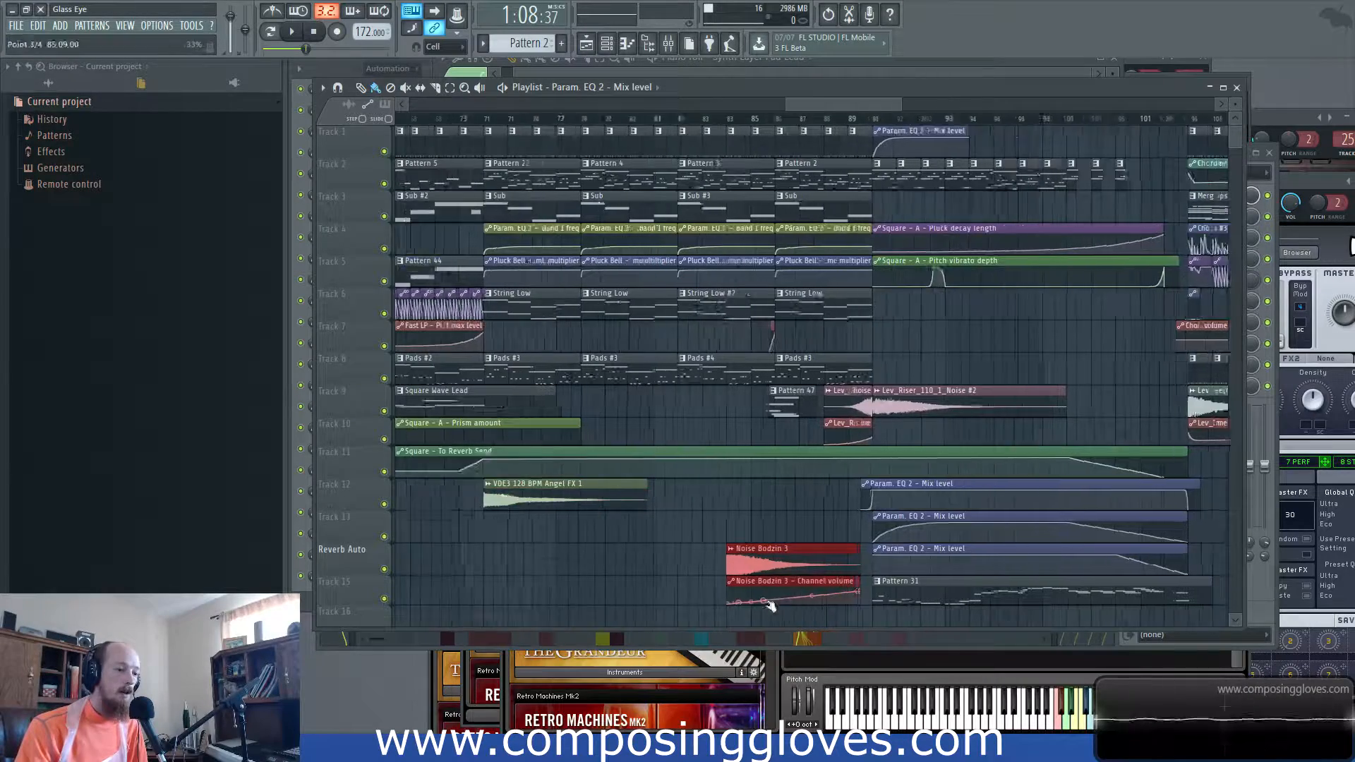
pyautogui.moveTo(789, 548); pyautogui.dragTo(720, 511)
pyautogui.doubleClick(642, 522)
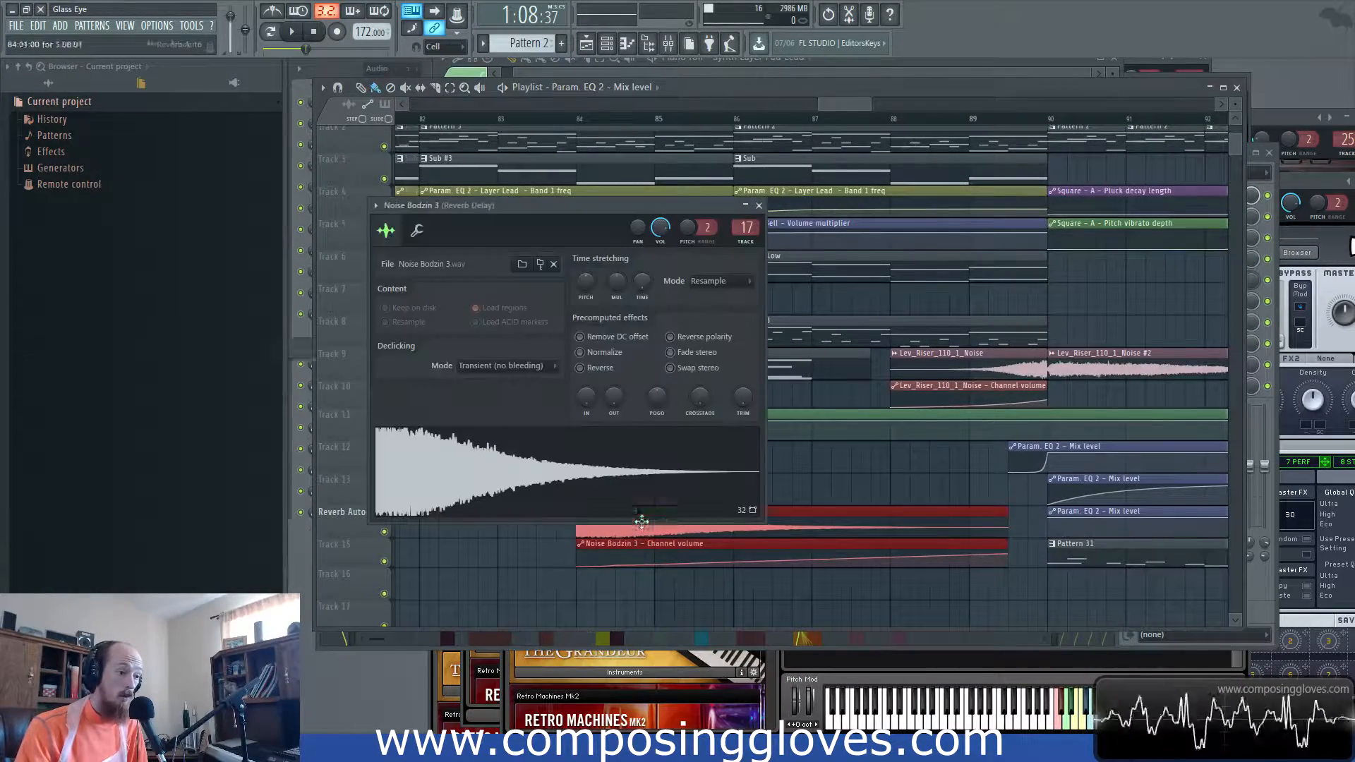
pyautogui.click(557, 487)
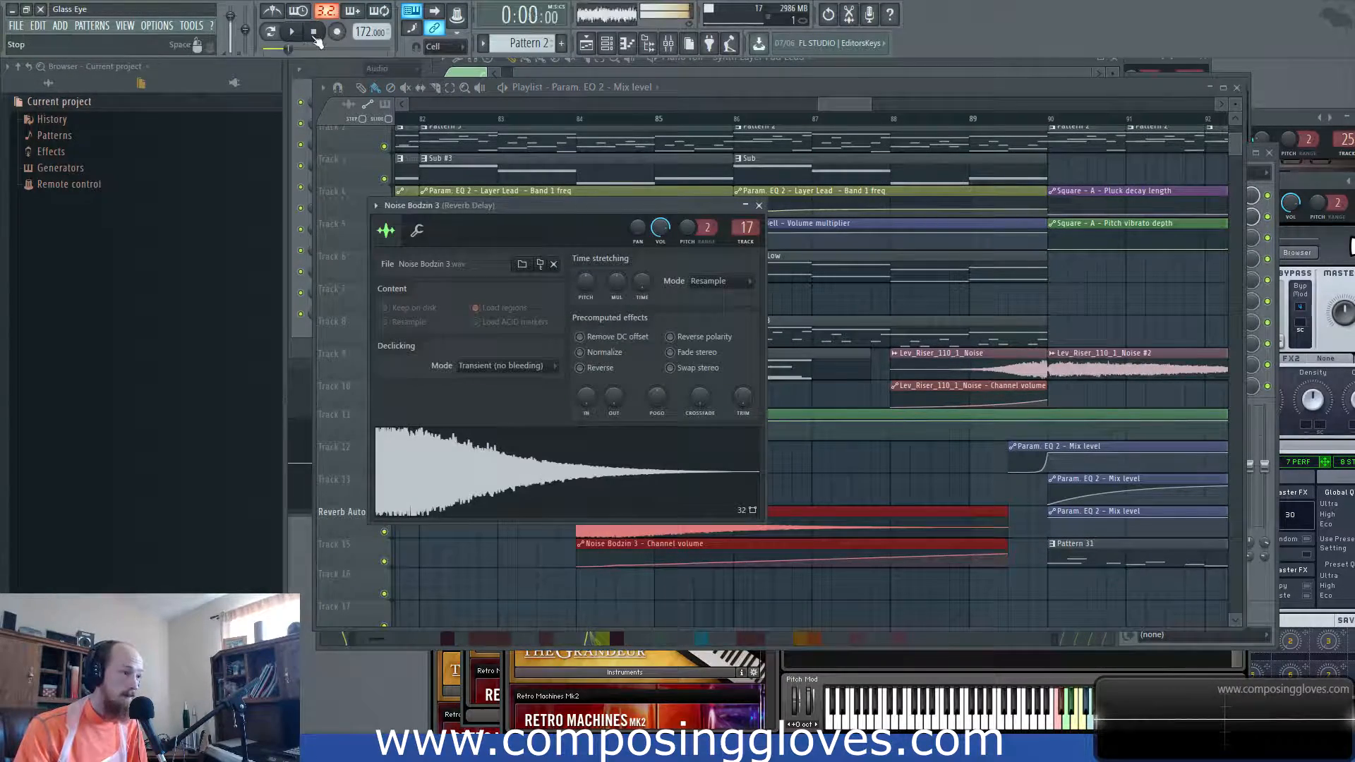
pyautogui.click(316, 39)
# - Highlight the Pattern 47 clip and play the song from bar 82 until just after that clip starts
pyautogui.moveTo(857, 103); pyautogui.dragTo(839, 108)
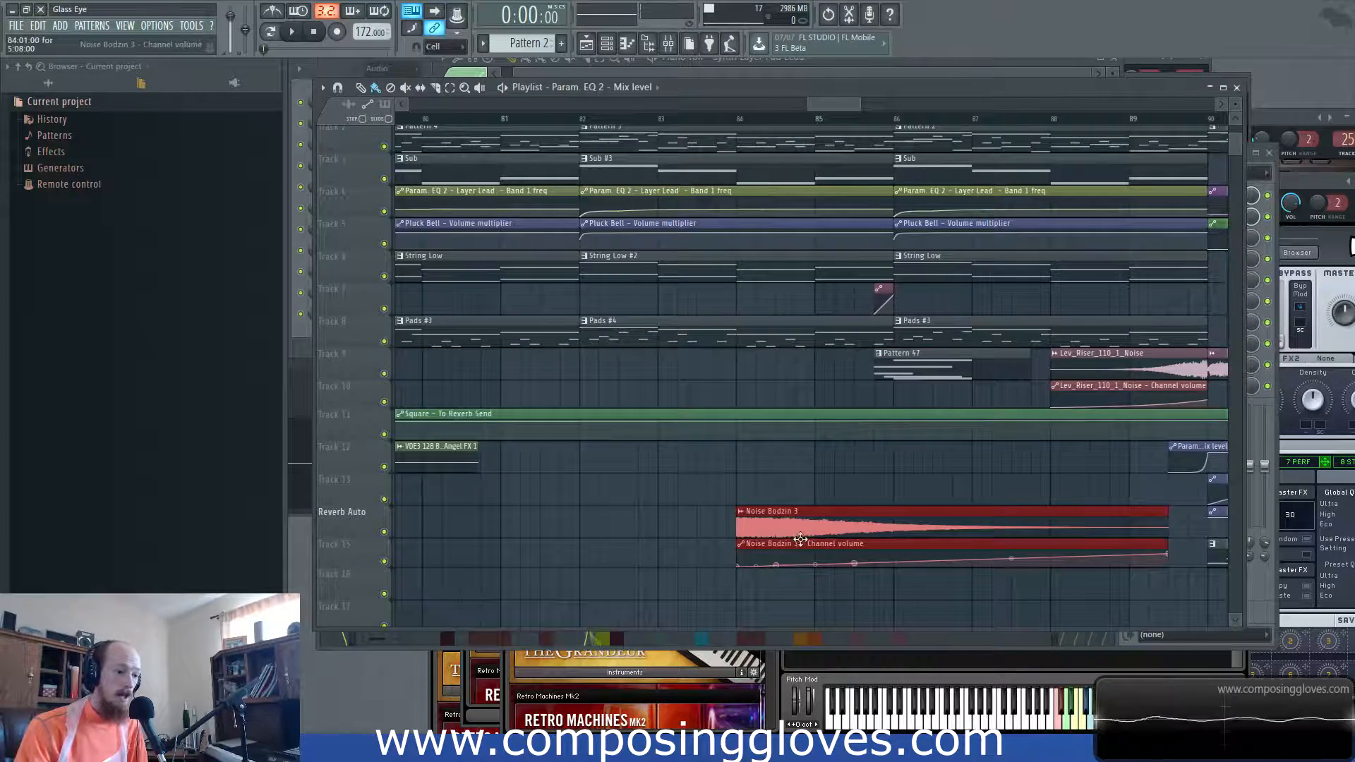
pyautogui.click(580, 117)
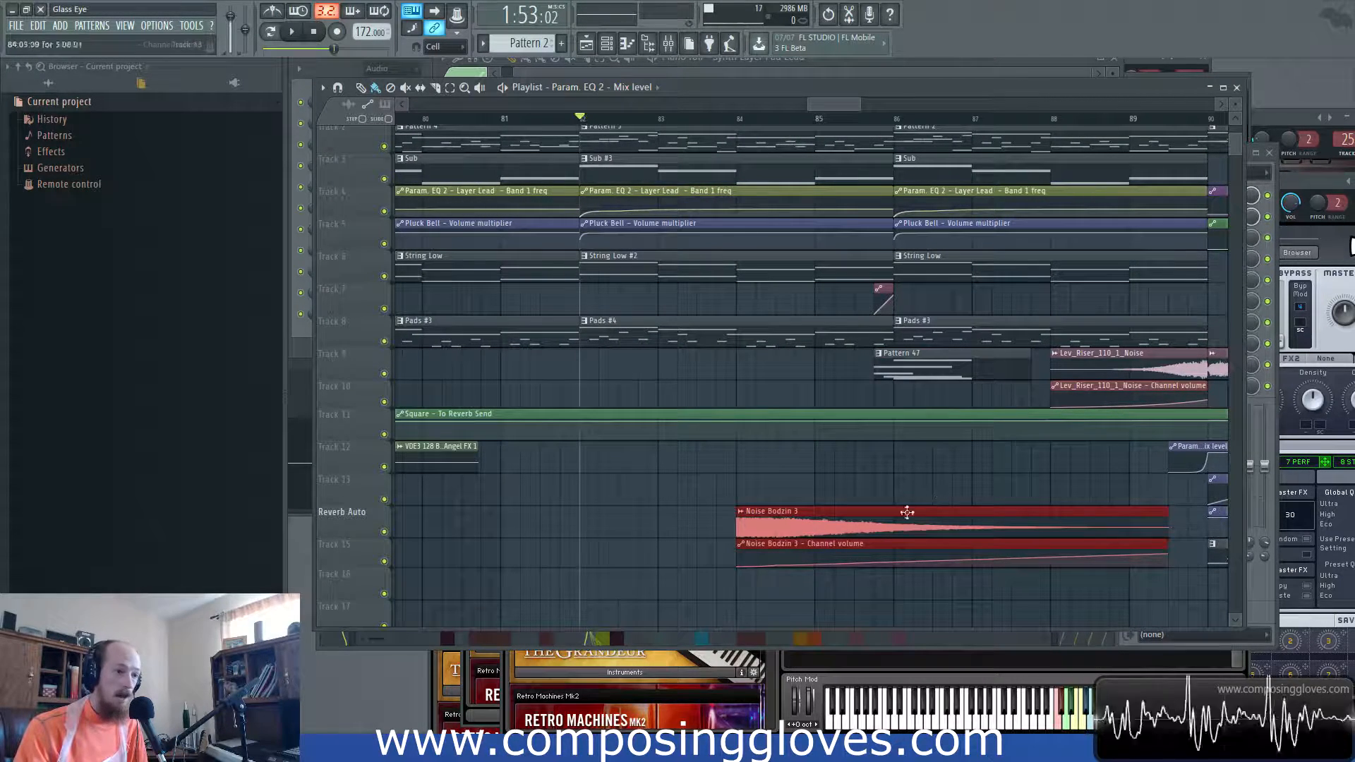
pyautogui.click(902, 368)
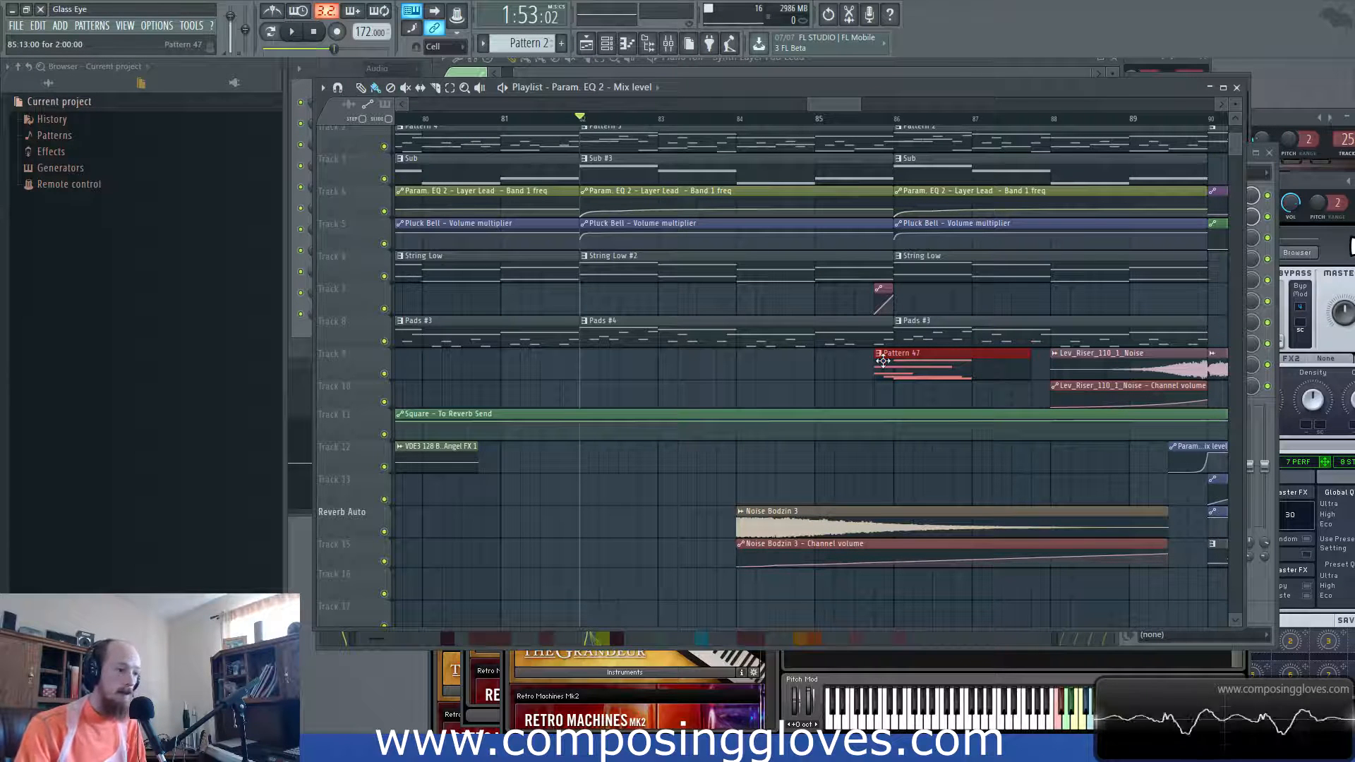
pyautogui.press('space')
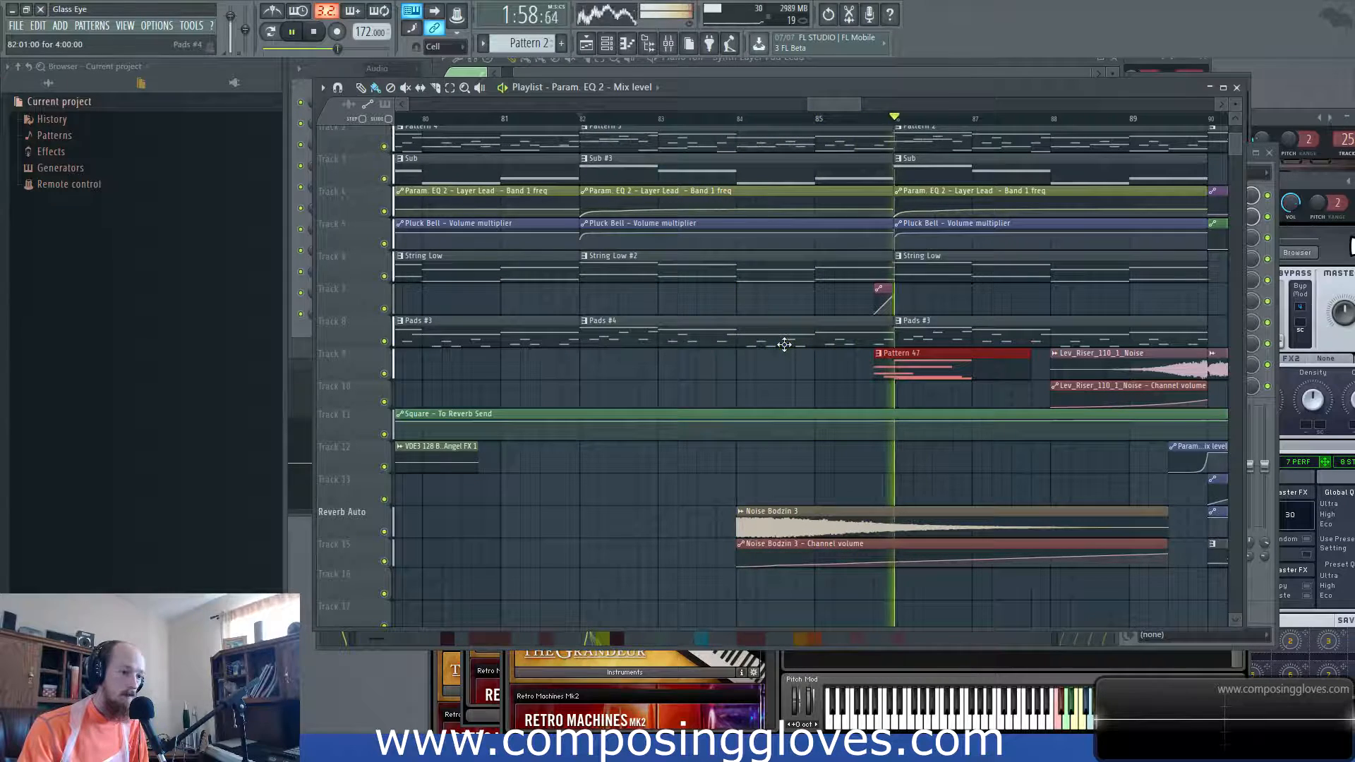
pyautogui.press('space')
# - Highlight the VDE3 128 BPM Angel FX 1 and Noise Bodzin 3 clips together with the Noise Bodzin 3 channel volume automation
pyautogui.scroll(-5, 739, 342)
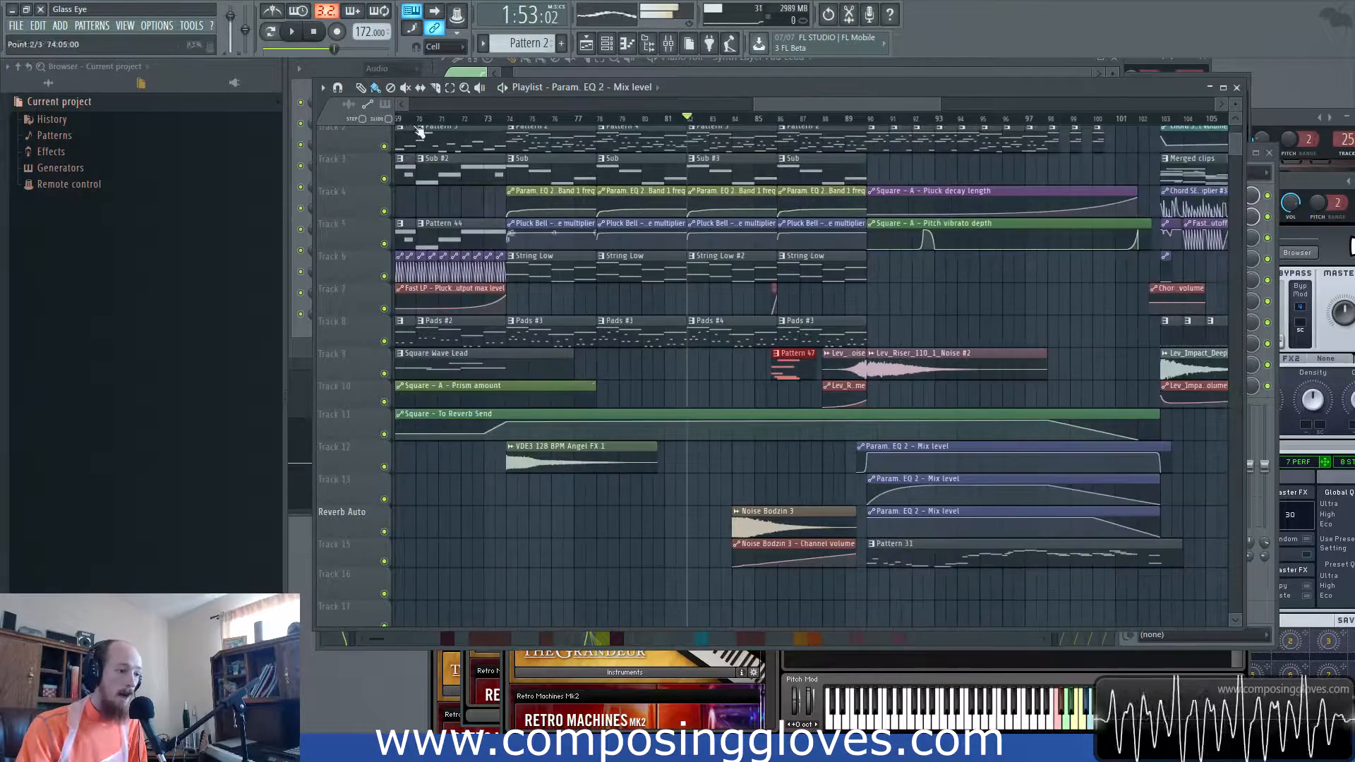
pyautogui.scroll(4, 650, 257)
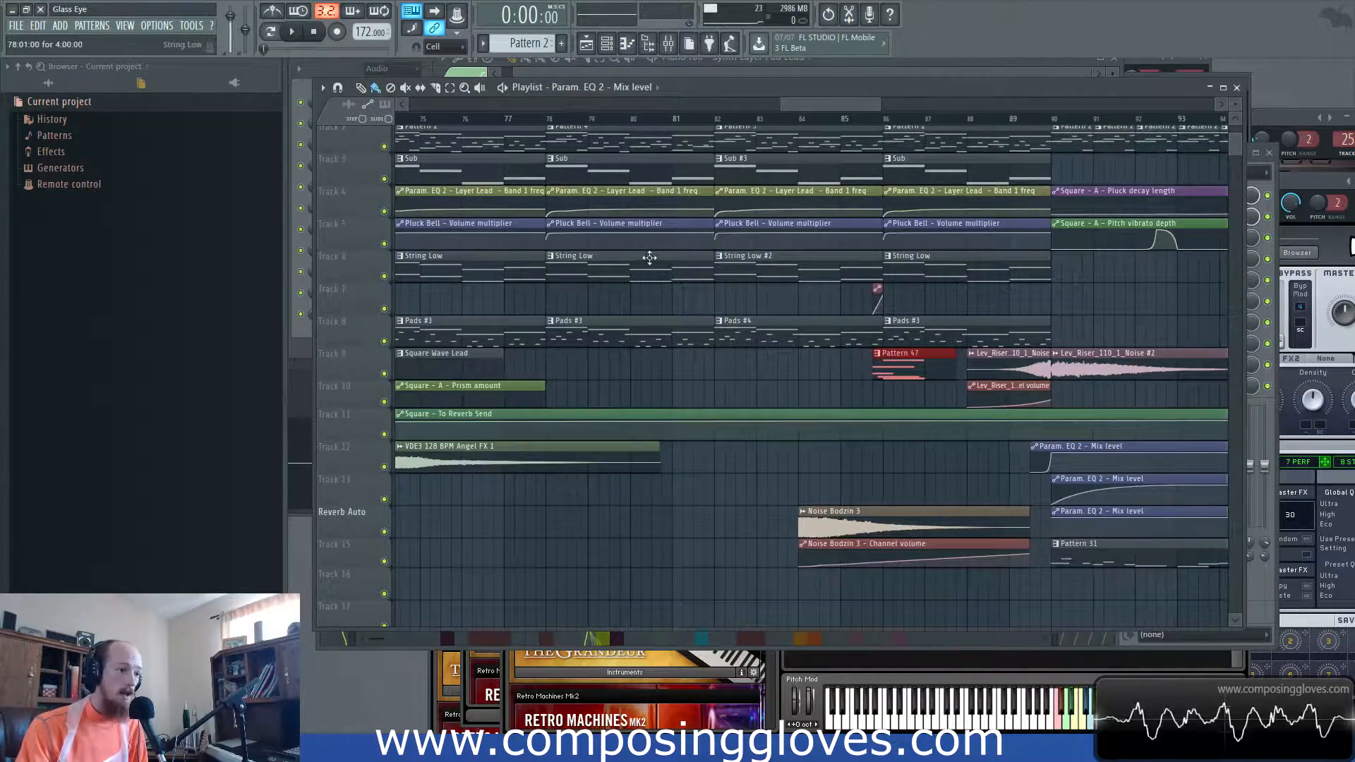
pyautogui.moveTo(650, 257); pyautogui.dragTo(782, 331)
pyautogui.moveTo(998, 379); pyautogui.dragTo(943, 373)
pyautogui.moveTo(992, 550); pyautogui.dragTo(949, 504)
pyautogui.moveTo(541, 442); pyautogui.dragTo(1045, 574)
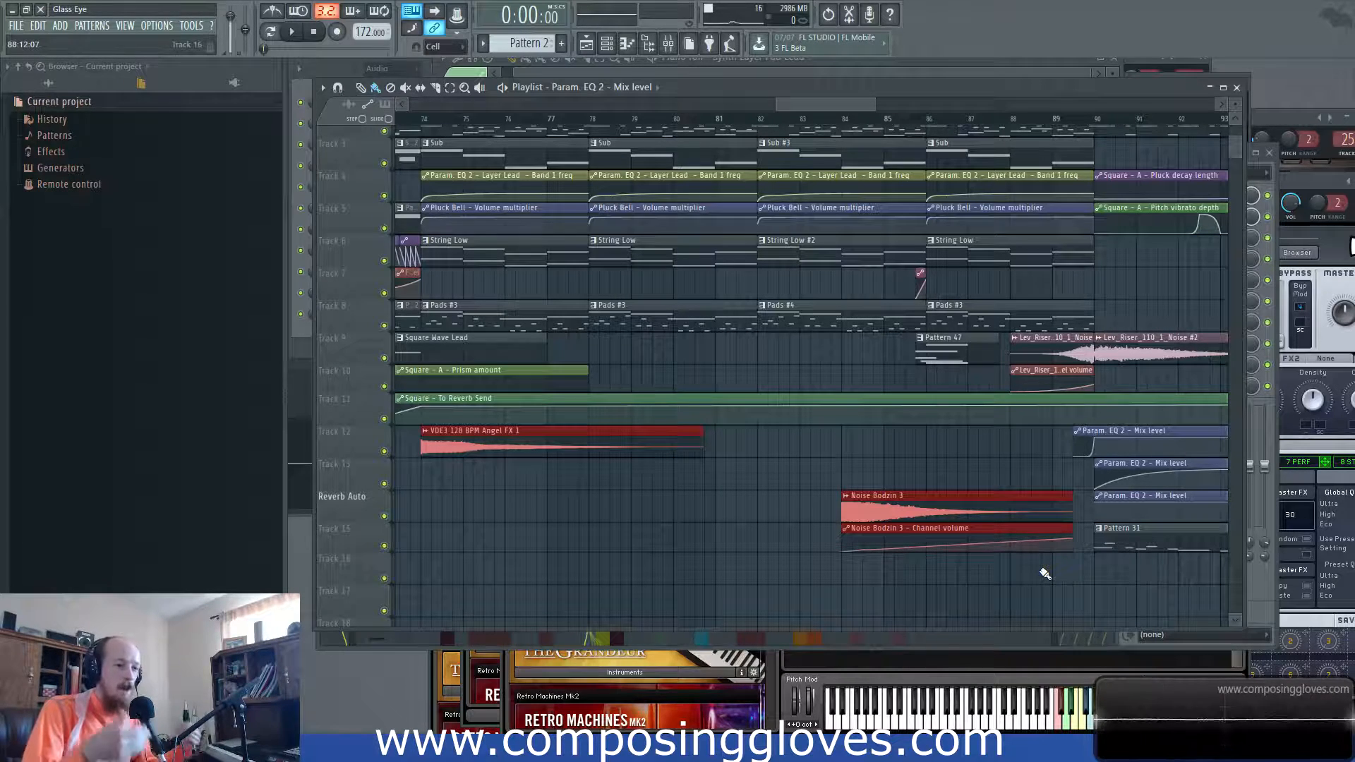
# - Highlight the Pattern 47 clip and the Noise Bodzin 3 clip with its channel volume automation in turn
pyautogui.moveTo(917, 355); pyautogui.dragTo(967, 359)
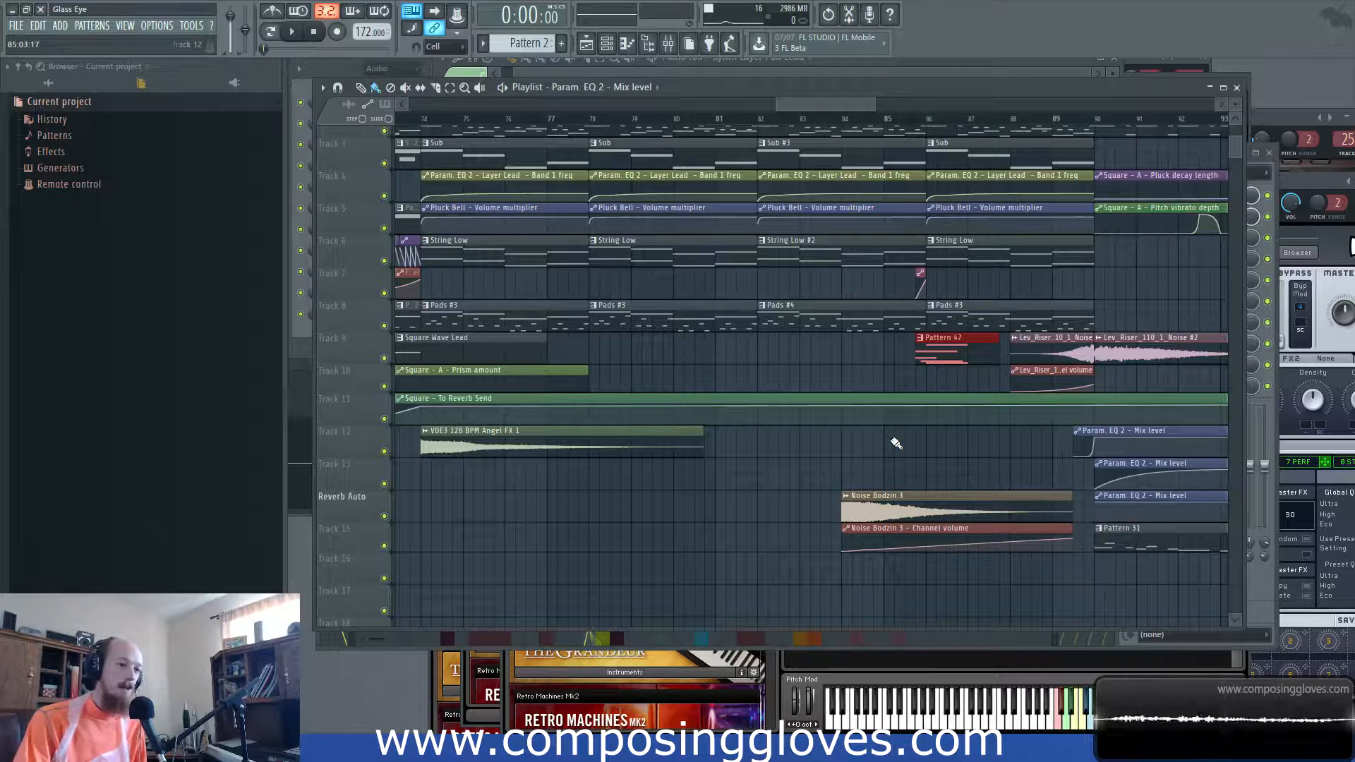
pyautogui.moveTo(900, 460); pyautogui.dragTo(802, 459)
pyautogui.scroll(-2, 814, 461)
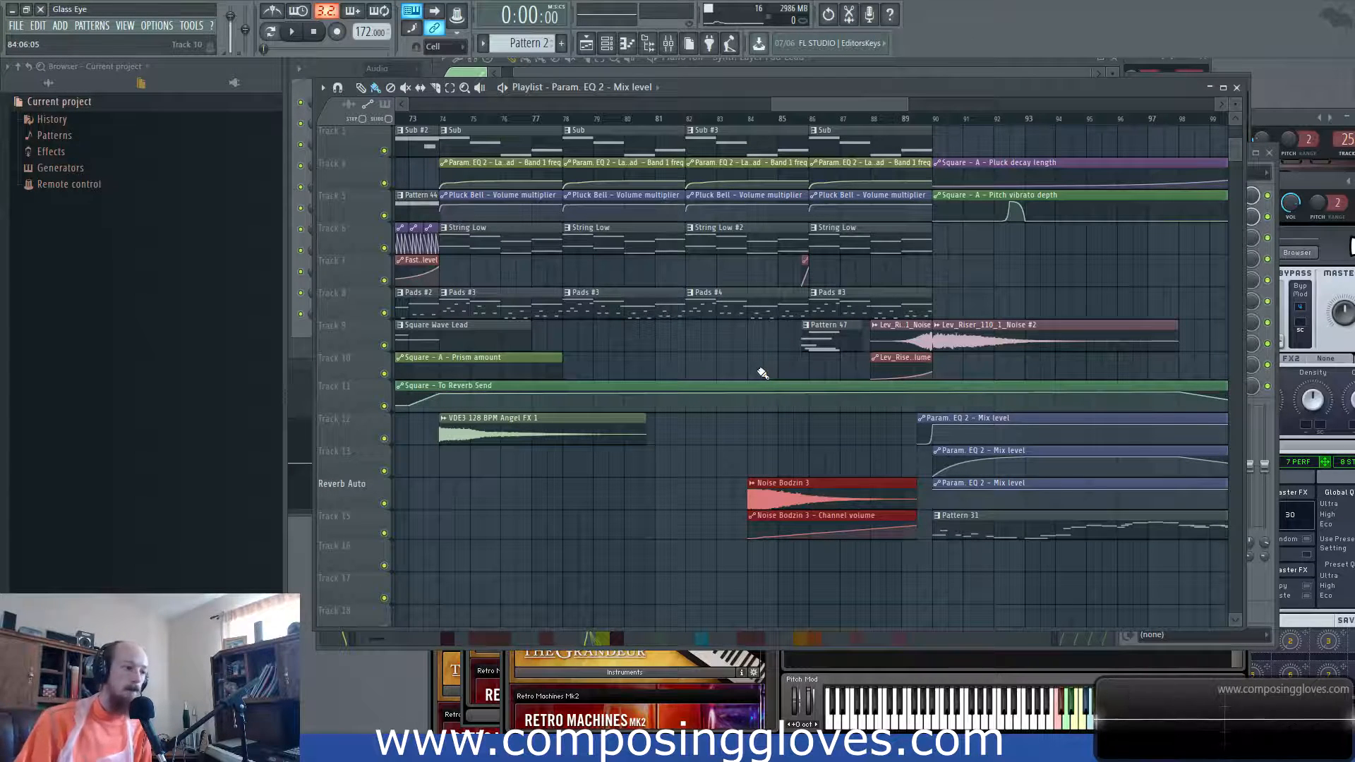
pyautogui.moveTo(802, 355); pyautogui.dragTo(817, 335)
pyautogui.moveTo(777, 478); pyautogui.dragTo(821, 569)
# - Highlight the VDE3 128 BPM Angel FX 1 clip at bar 74 and open its sample settings
pyautogui.moveTo(671, 463); pyautogui.dragTo(709, 464)
pyautogui.moveTo(632, 418); pyautogui.dragTo(670, 444)
pyautogui.moveTo(633, 443); pyautogui.dragTo(773, 441)
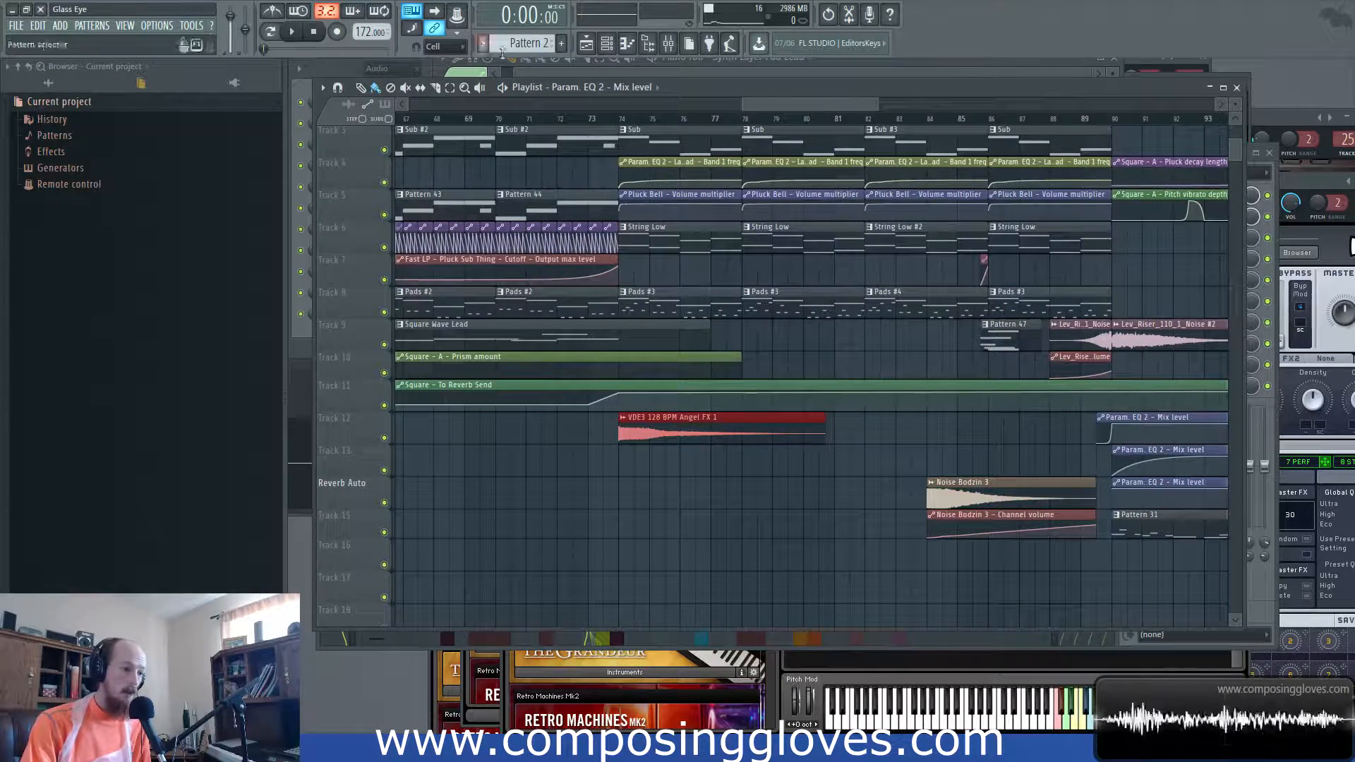
pyautogui.click(511, 119)
pyautogui.scroll(3, 666, 478)
pyautogui.moveTo(691, 478); pyautogui.dragTo(780, 520)
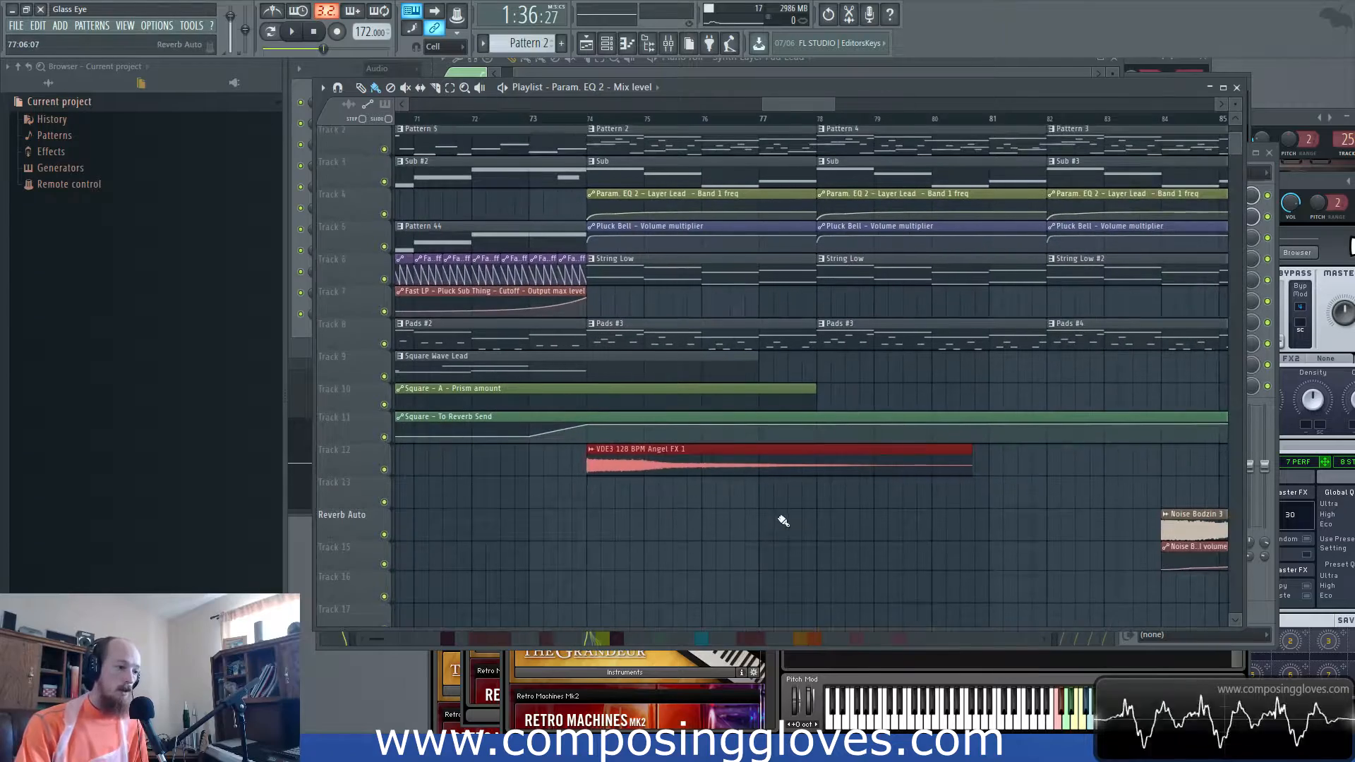
pyautogui.doubleClick(729, 480)
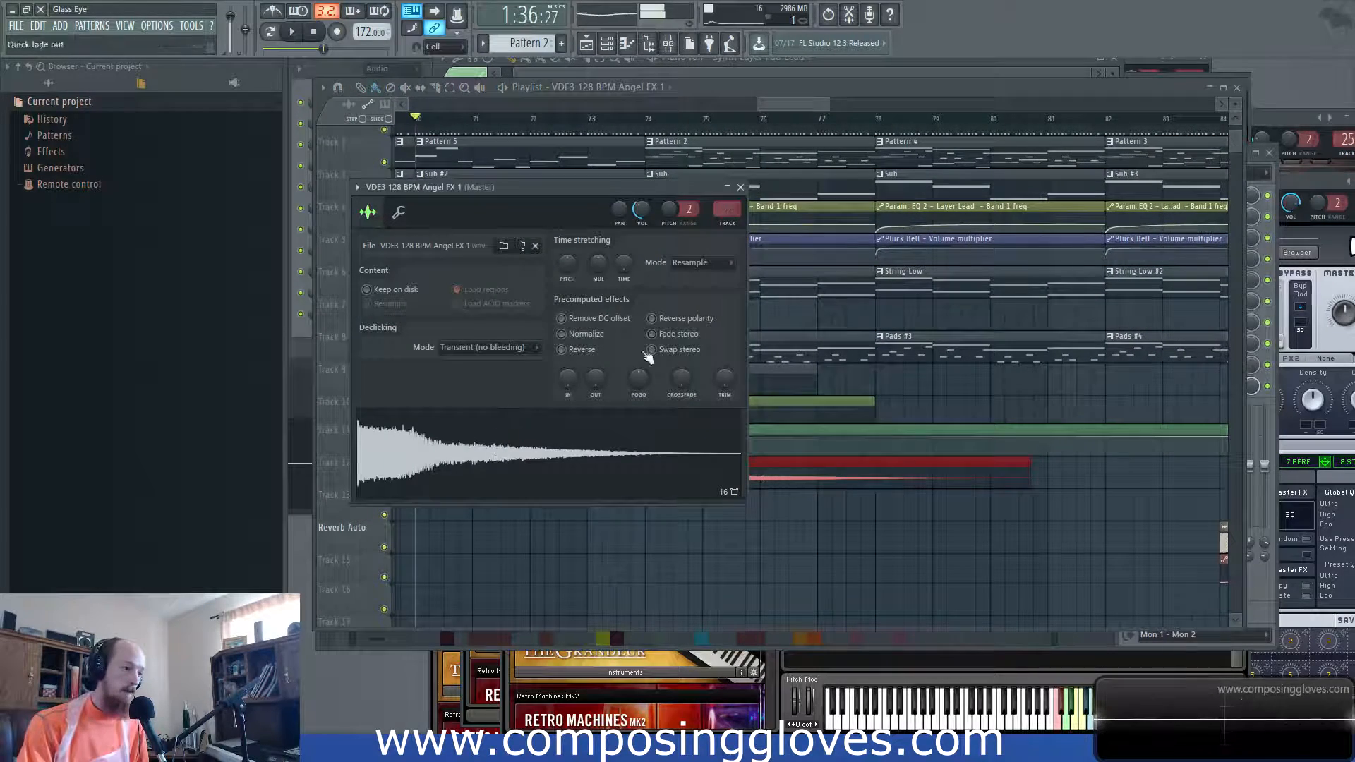
pyautogui.click(313, 32)
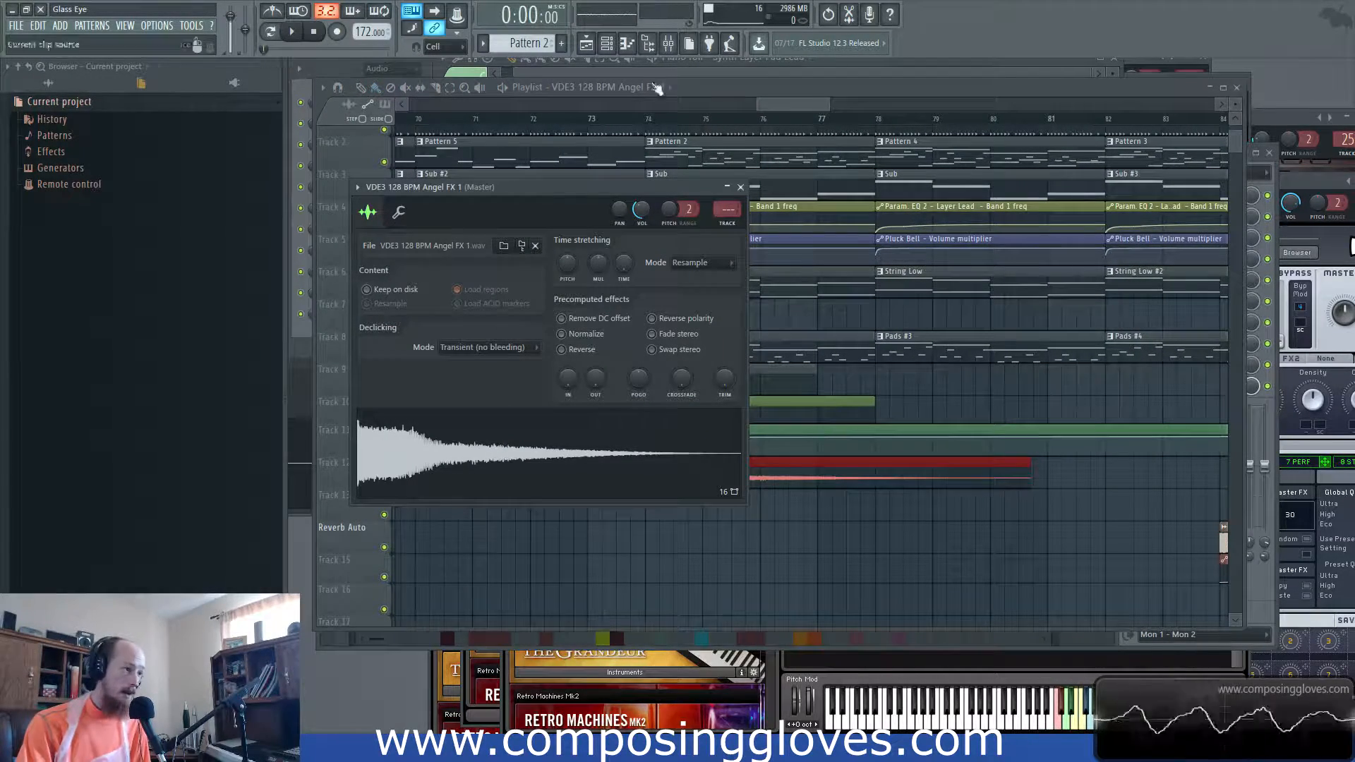
# - Play the song from bar 70 through the start of the VDE3 128 BPM Angel FX 1 clip and stop in bar 76
pyautogui.moveTo(801, 106); pyautogui.dragTo(794, 107)
pyautogui.click(492, 120)
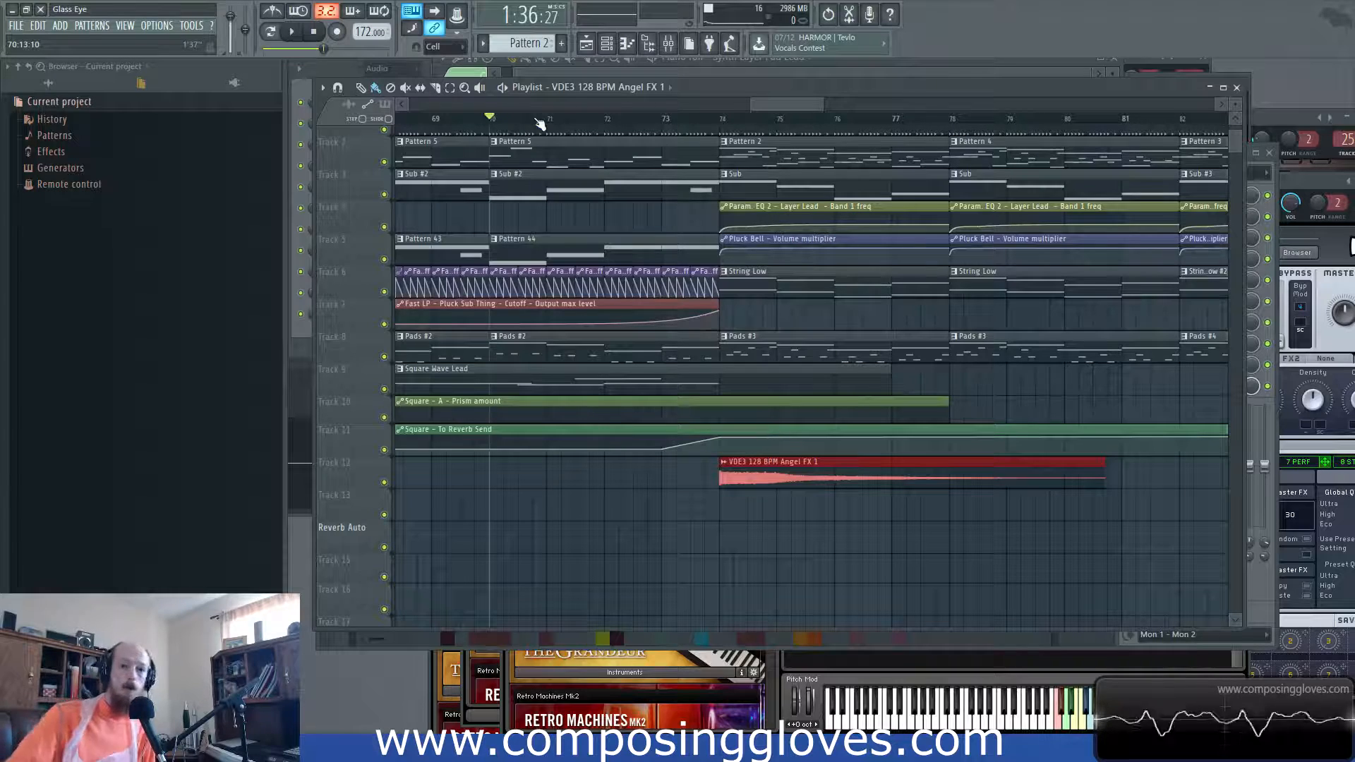
pyautogui.press('space')
pyautogui.scroll(2, 646, 233)
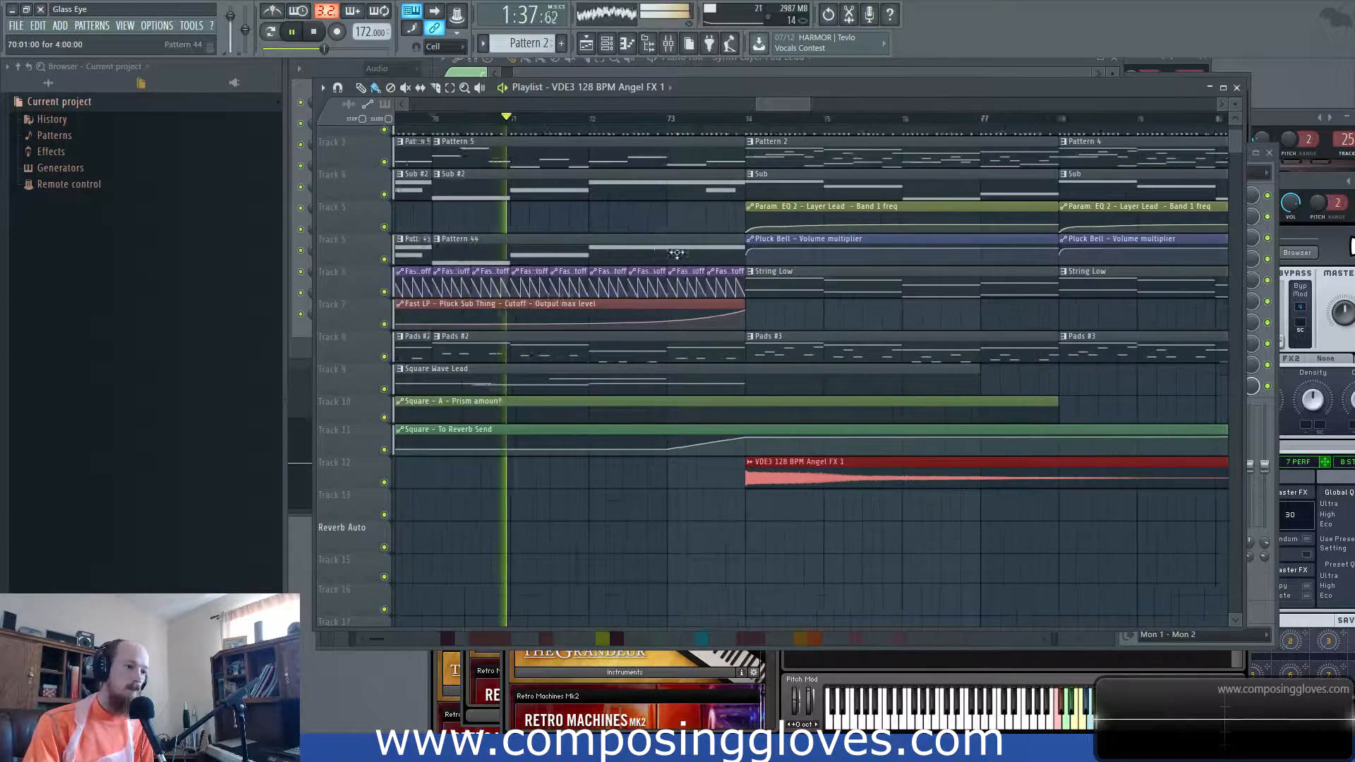
pyautogui.moveTo(656, 243); pyautogui.dragTo(571, 309)
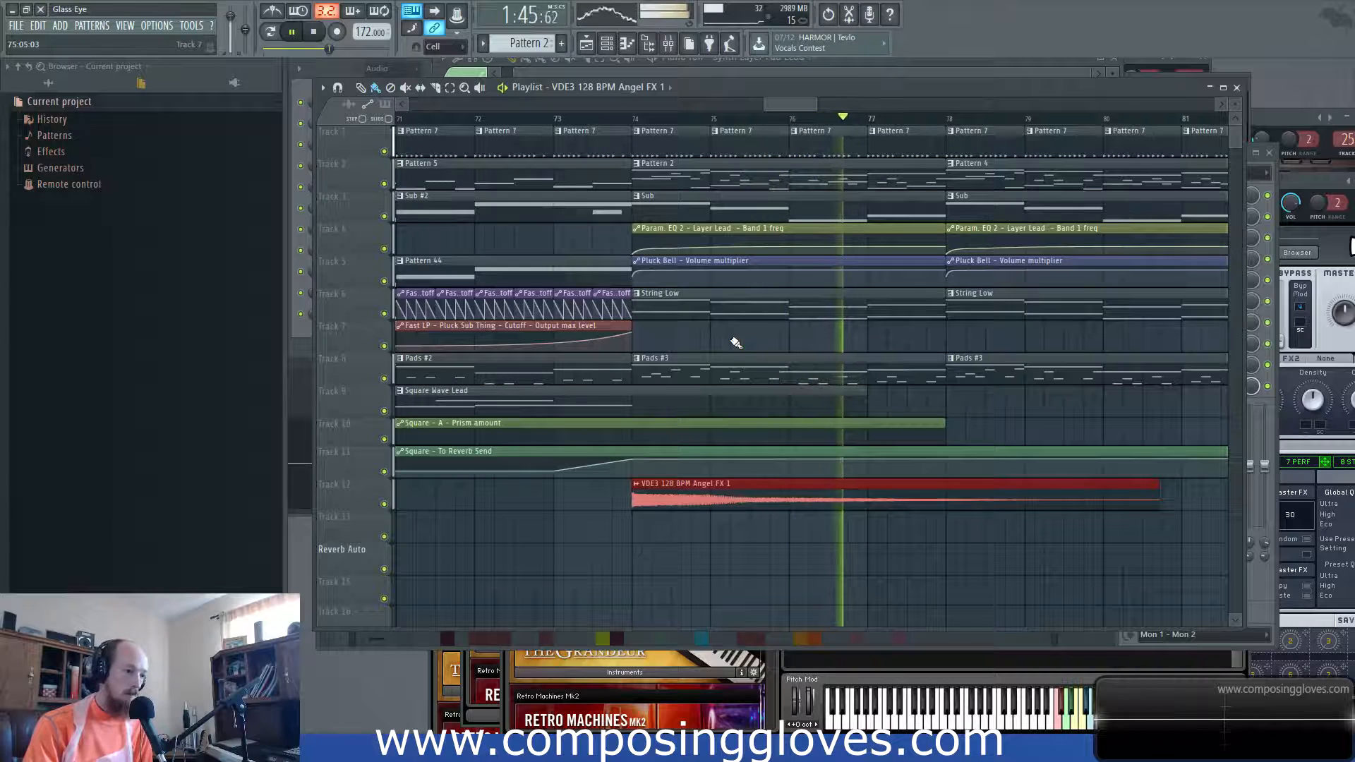
pyautogui.press('space')
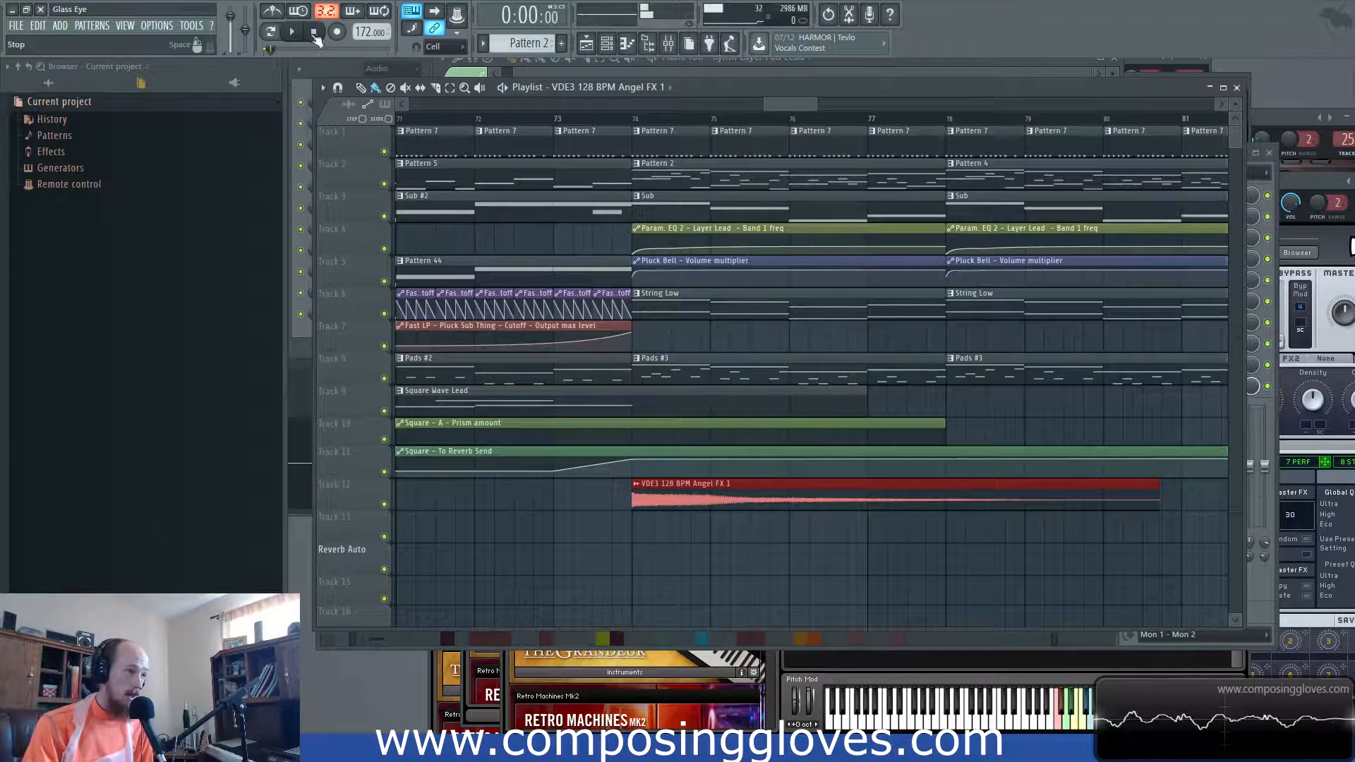
# - Reopen the Angel FX sample settings, and inspect the Fruity Reeverb 2 and Fruity delay bank effects on the Reverb Delay mixer track
pyautogui.doubleClick(718, 483)
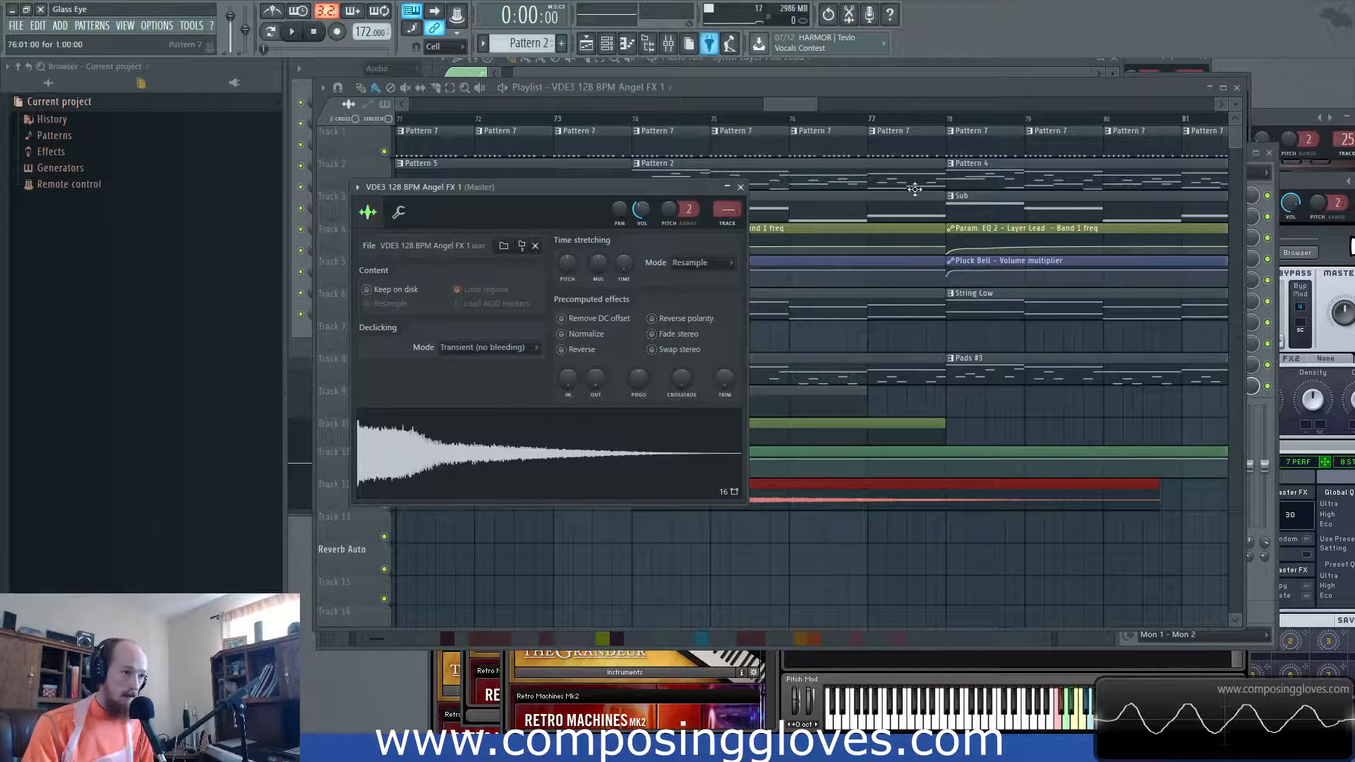
pyautogui.middleClick(913, 191)
pyautogui.scroll(-5, 796, 353)
pyautogui.click(669, 43)
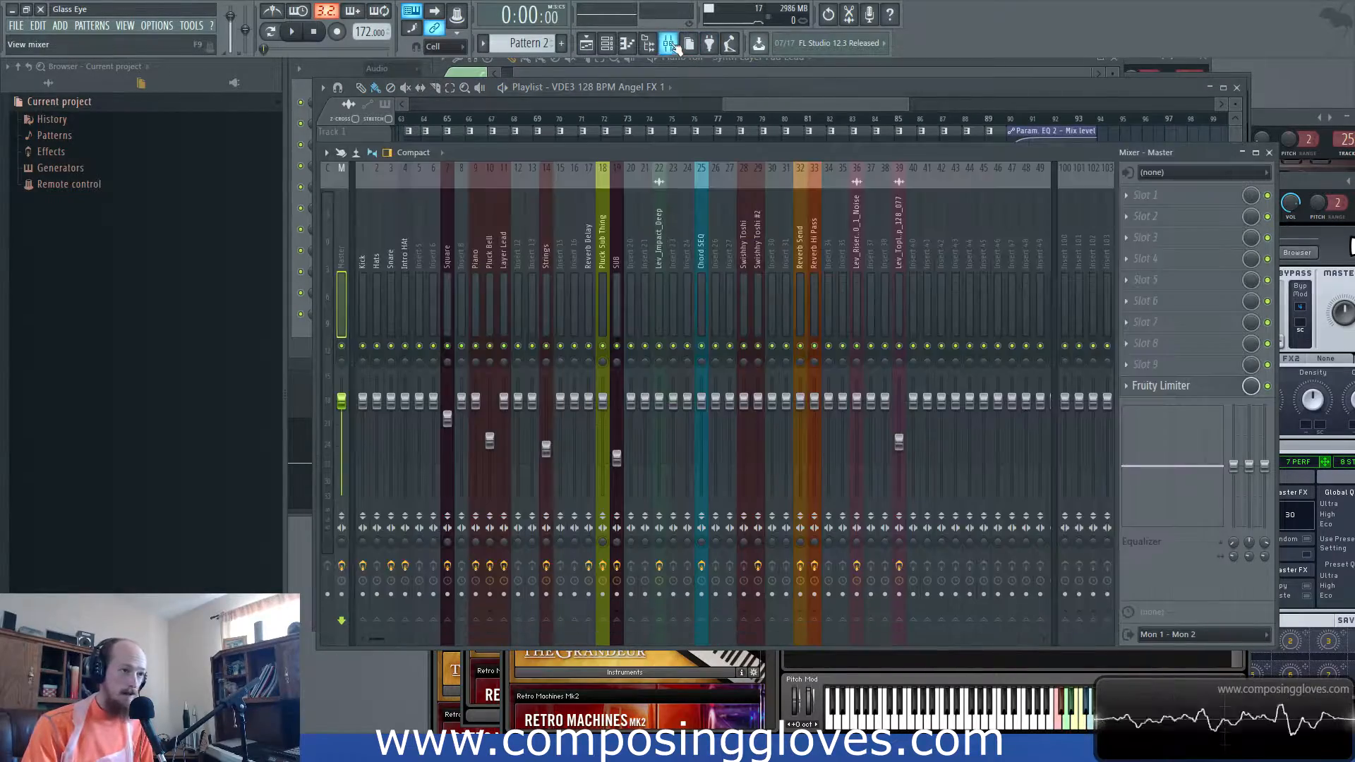
pyautogui.click(587, 250)
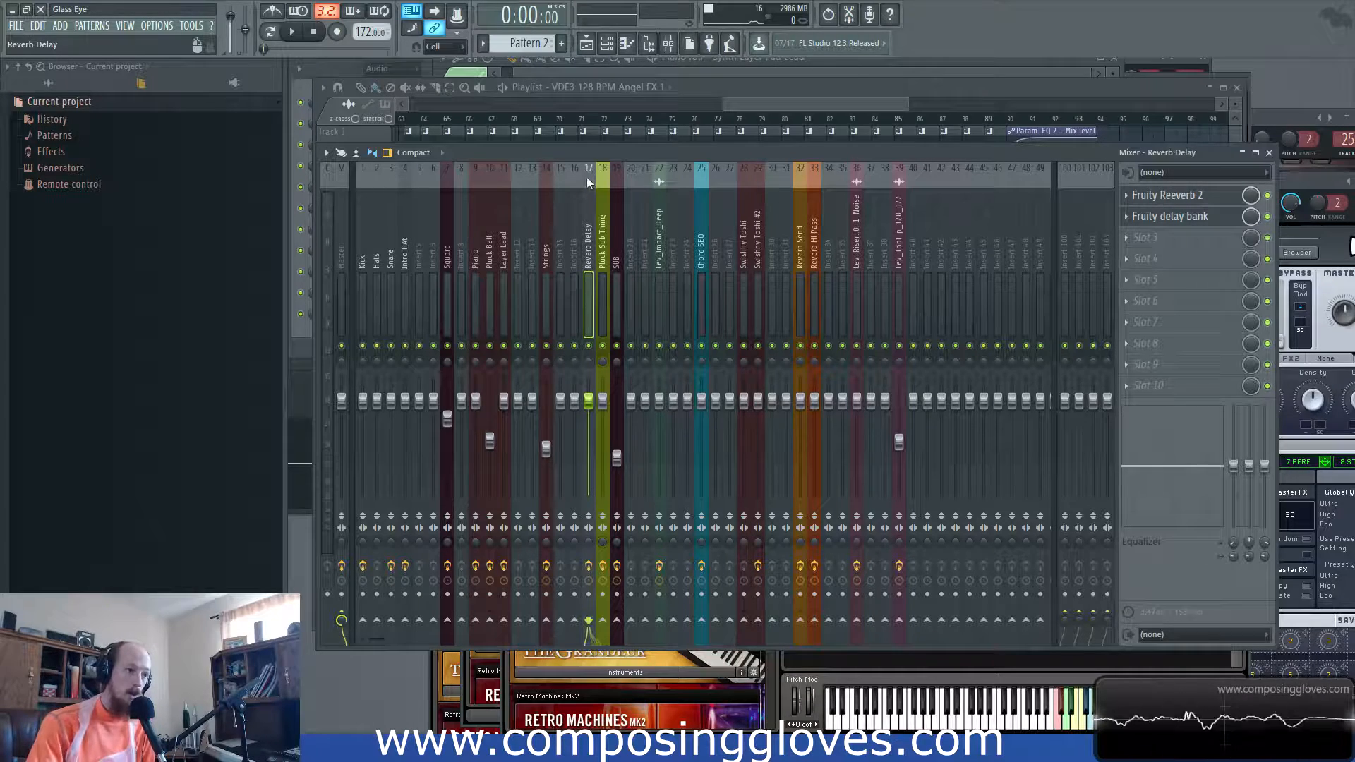
pyautogui.click(1208, 199)
pyautogui.click(1209, 199)
pyautogui.click(1211, 216)
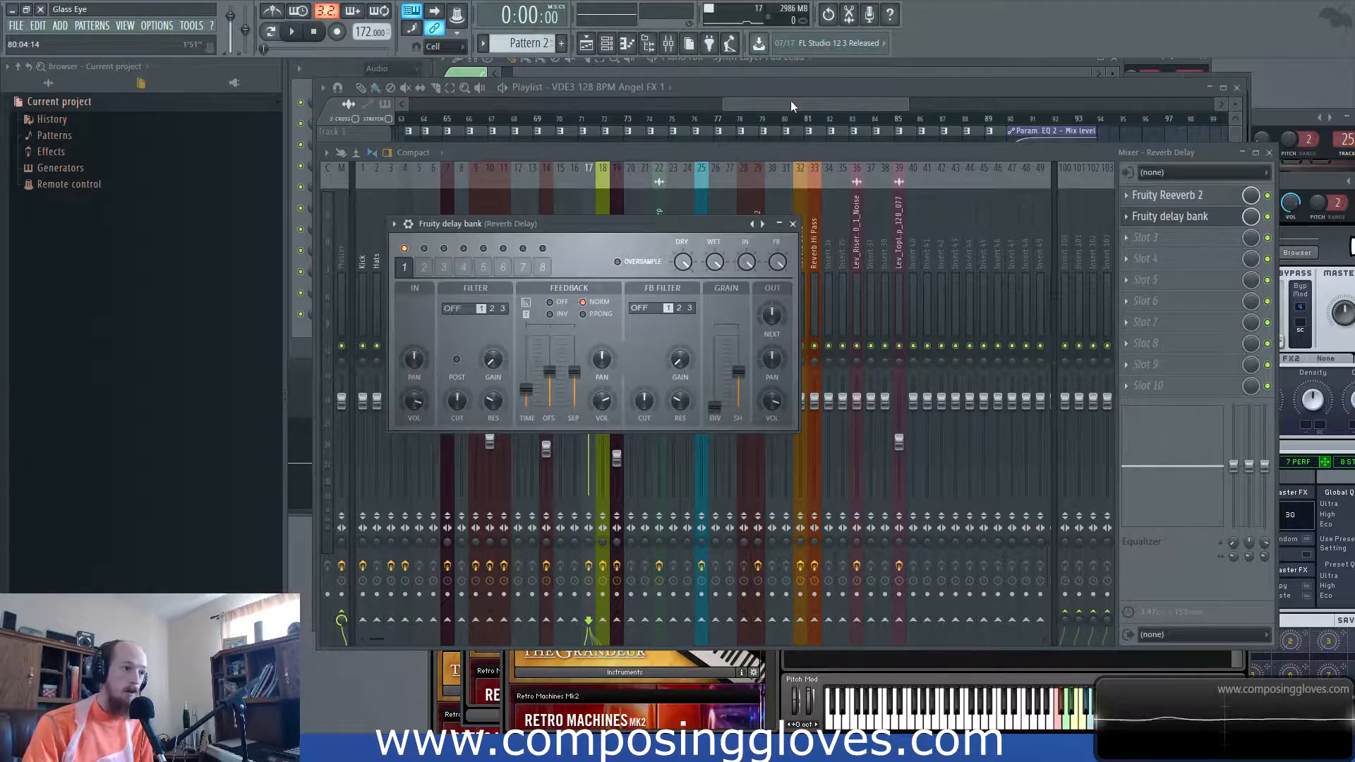
# - Open the Pattern 47 clip's notes from the playlist and show the Action Strikes instrument on its Big Hits channel
pyautogui.moveTo(790, 103); pyautogui.dragTo(837, 99)
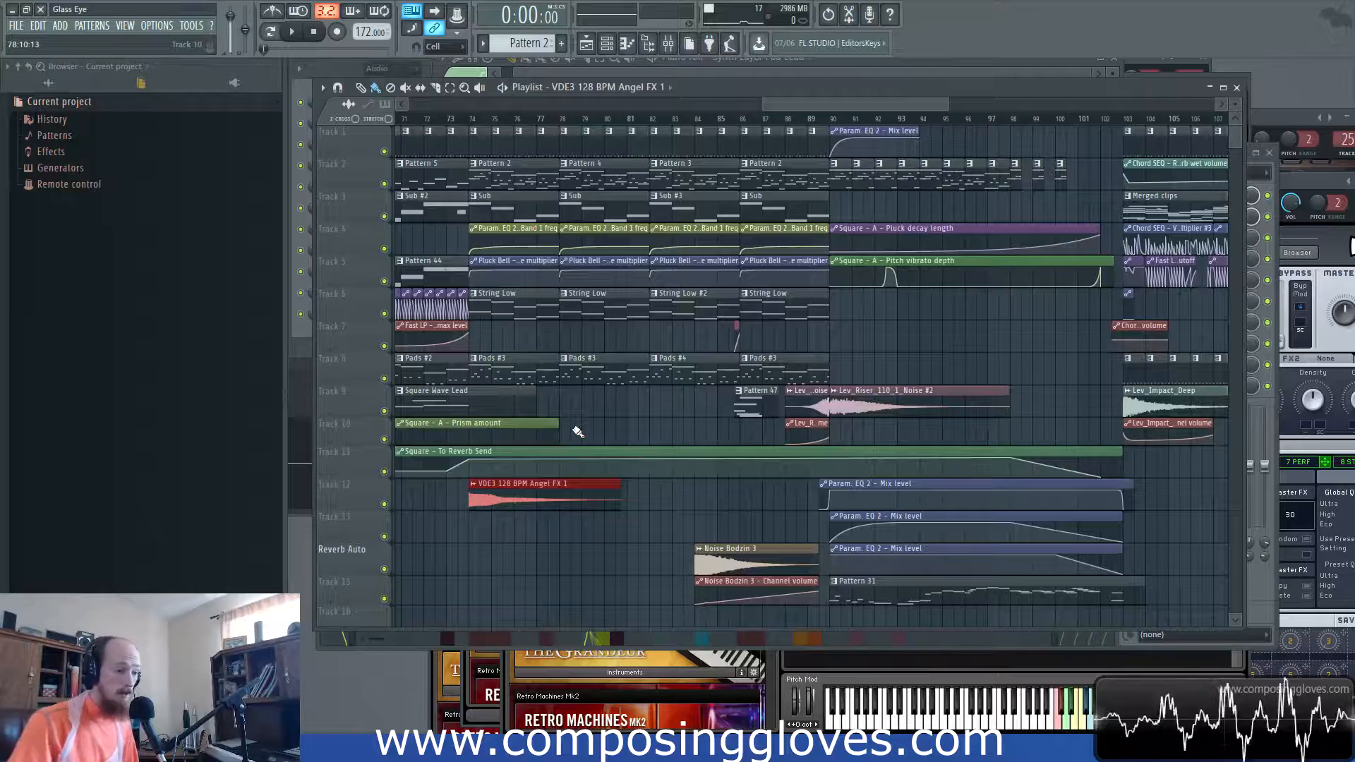
pyautogui.moveTo(577, 432); pyautogui.dragTo(751, 402)
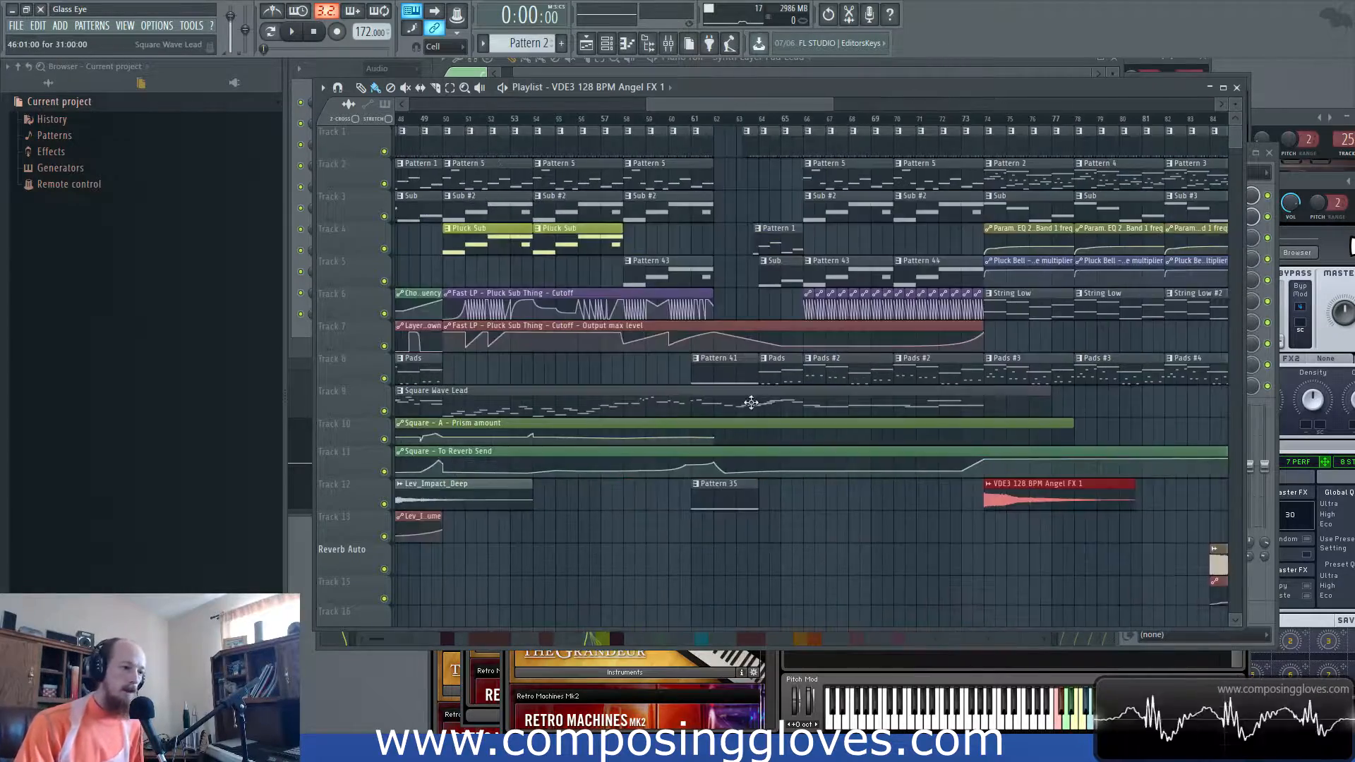
pyautogui.scroll(-4, 738, 393)
pyautogui.scroll(6, 913, 406)
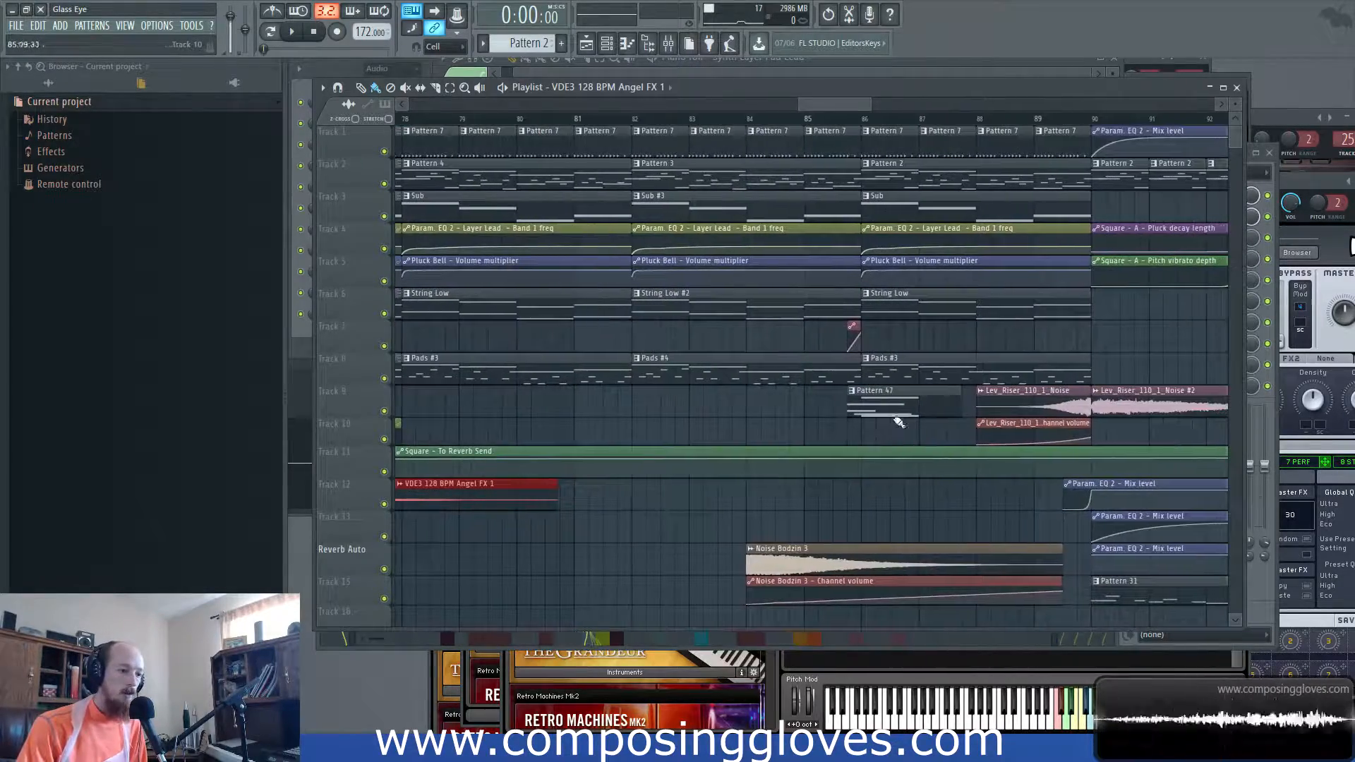
pyautogui.doubleClick(911, 413)
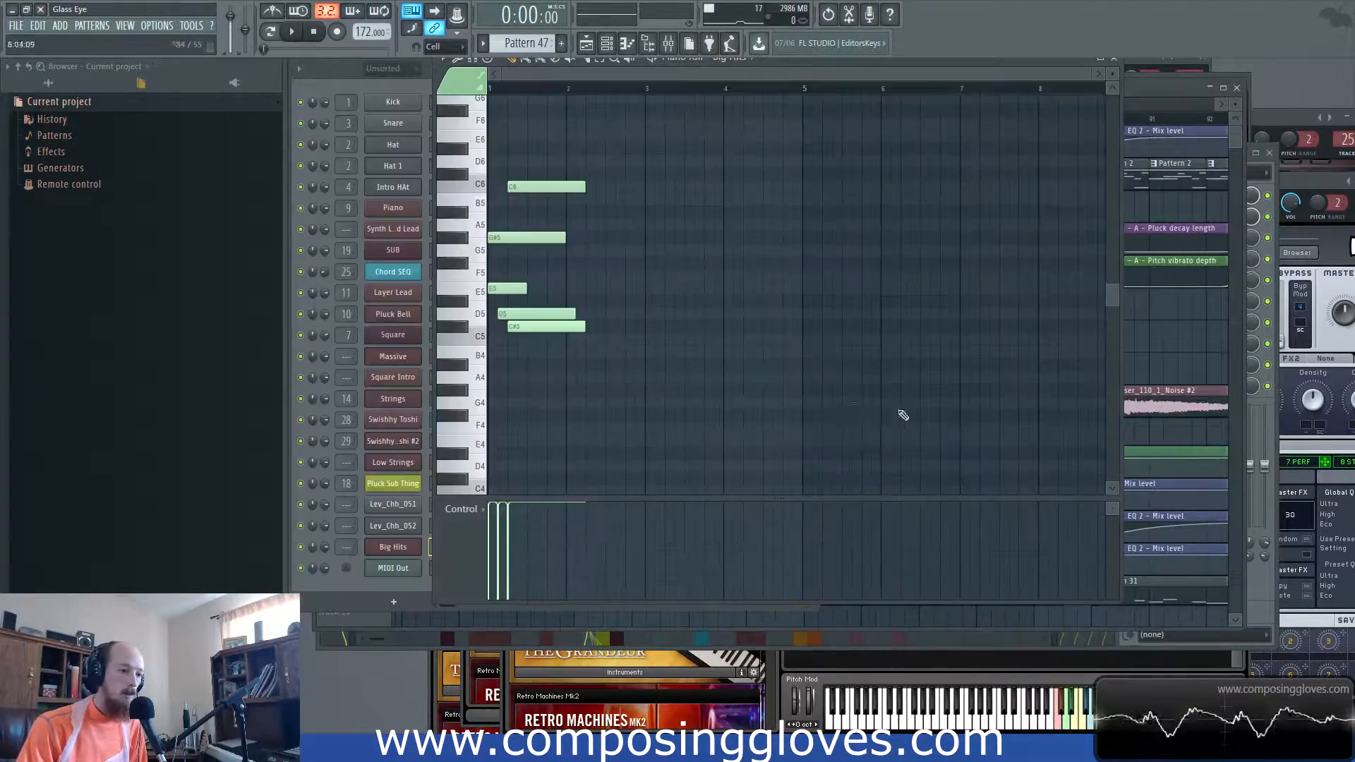
pyautogui.click(348, 83)
pyautogui.click(399, 549)
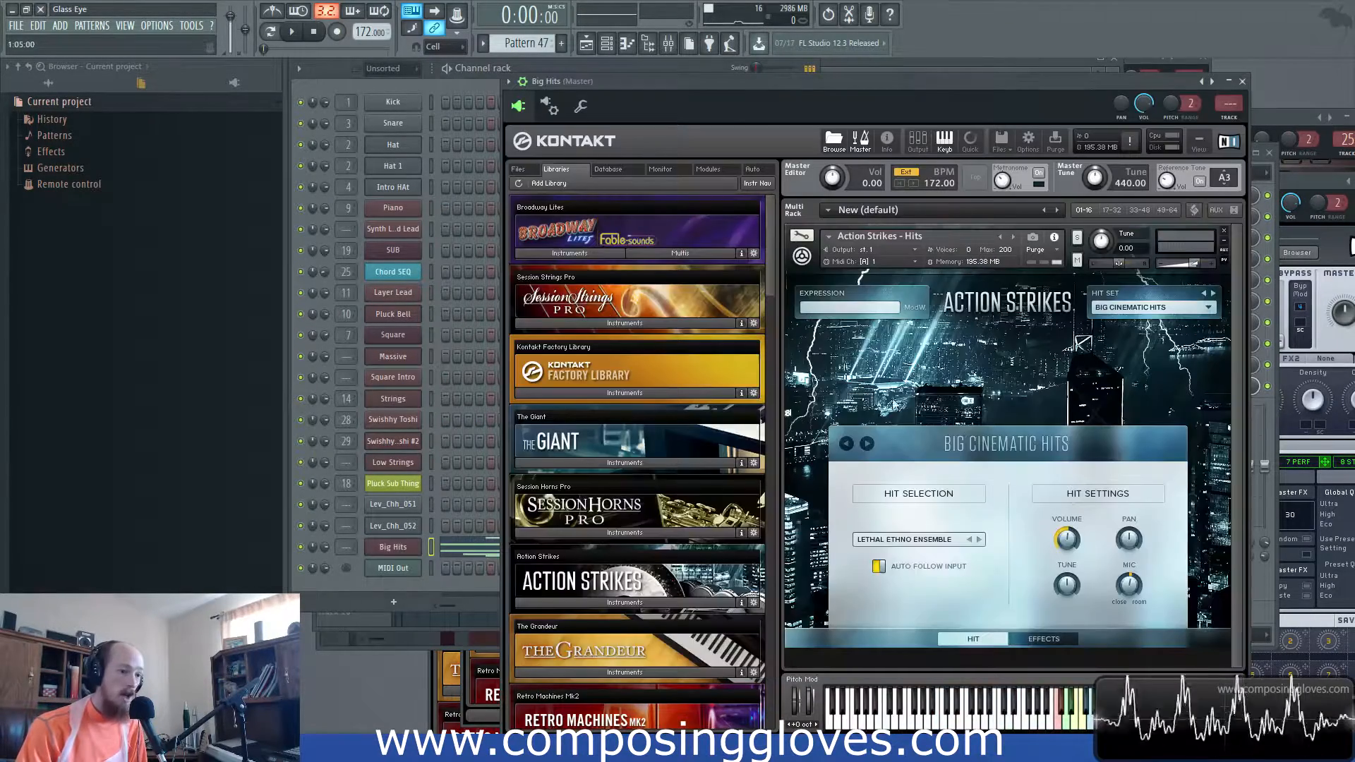
# - Show the Big Hits notes of Pattern 47 in the piano roll, audition the hits and select all the notes
pyautogui.click(455, 547)
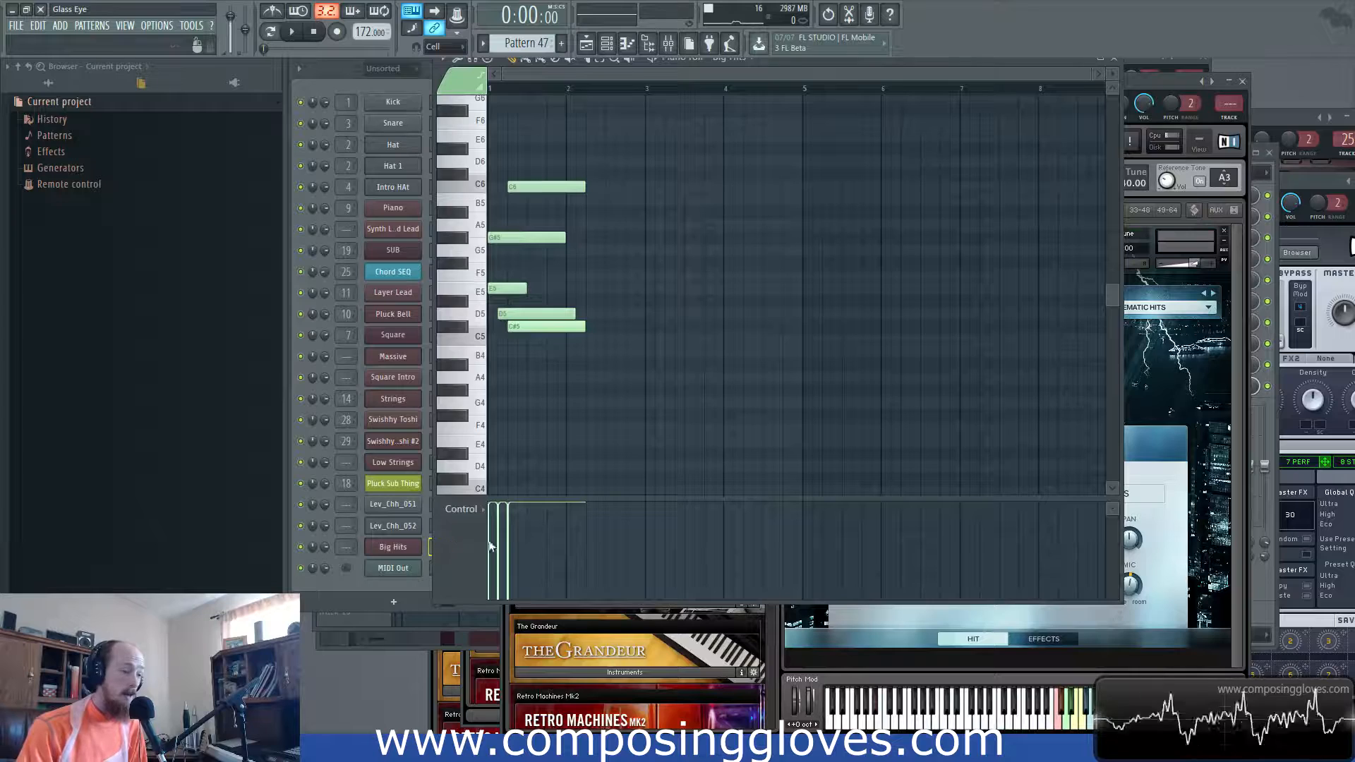
pyautogui.click(489, 193)
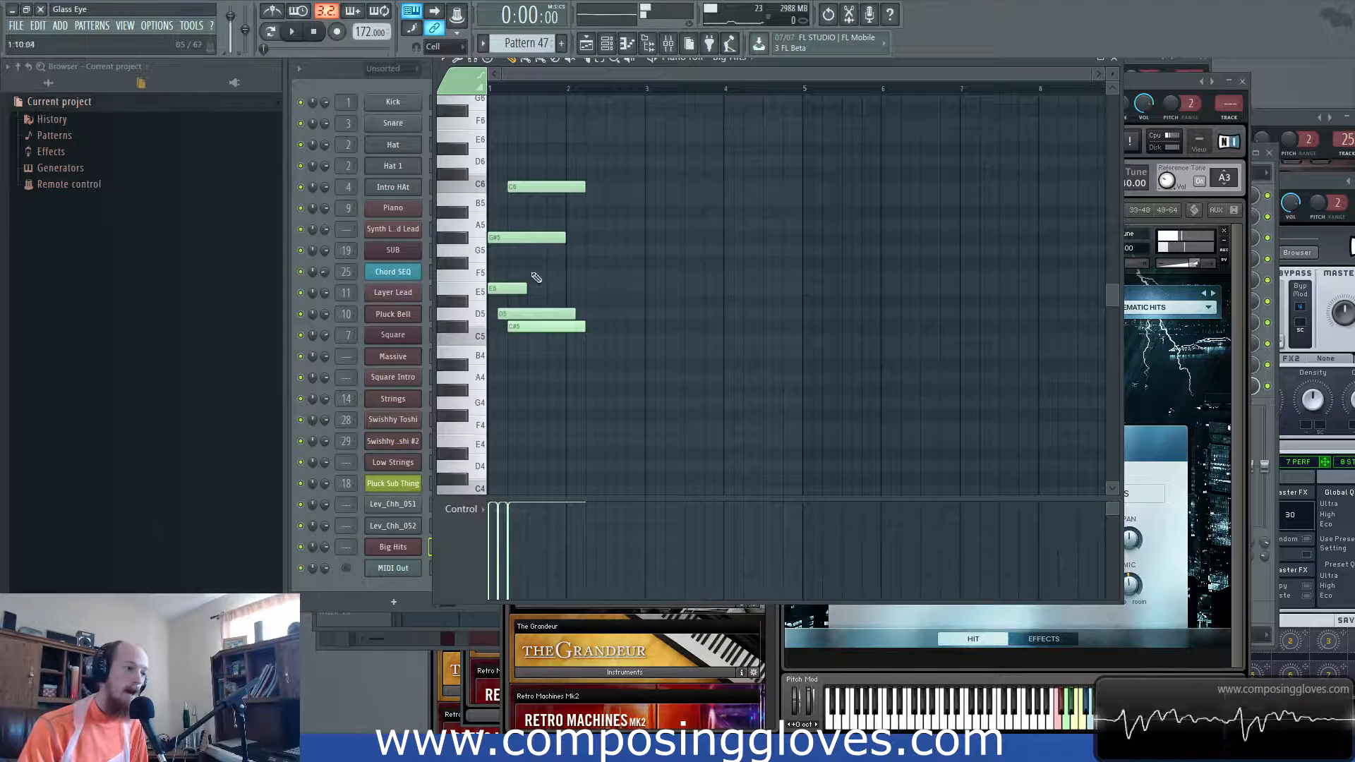
pyautogui.hotkey('ctrl', 'a')
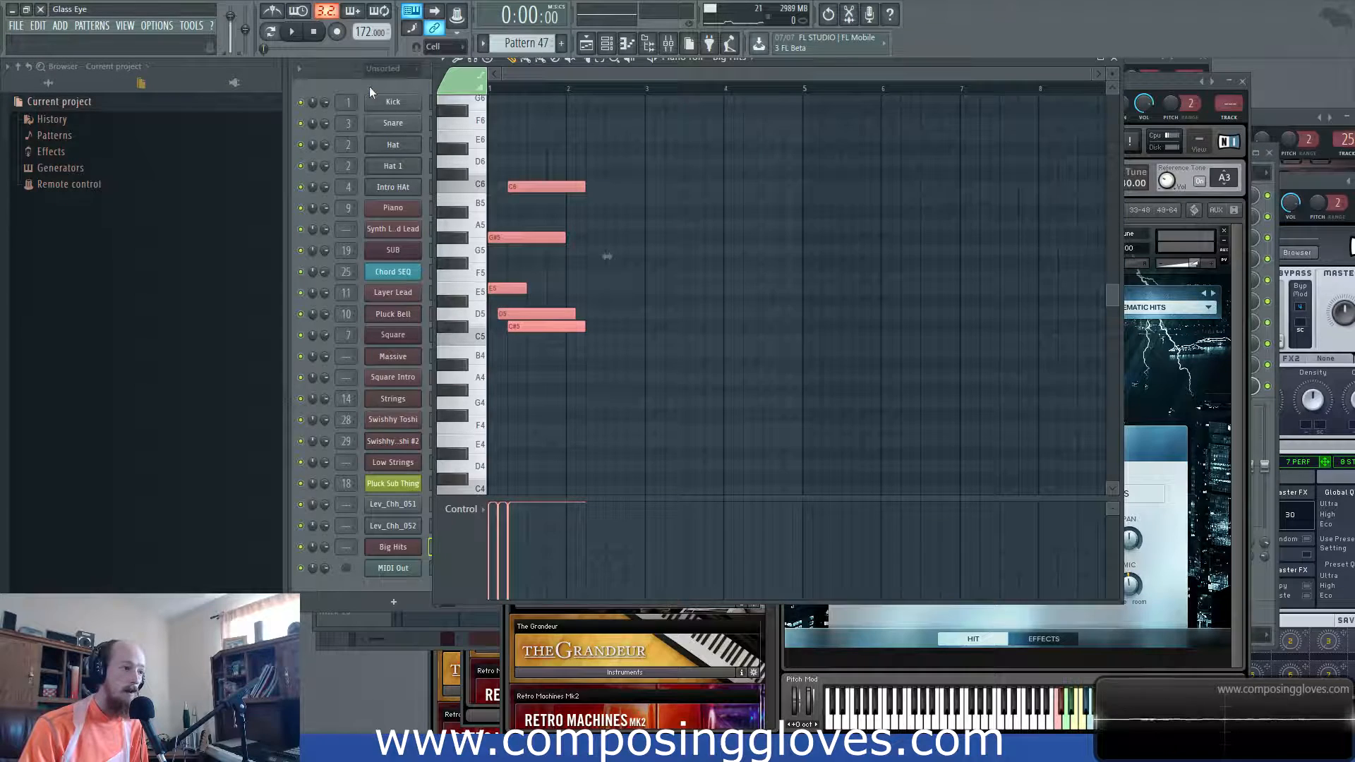
pyautogui.moveTo(491, 129); pyautogui.dragTo(590, 397)
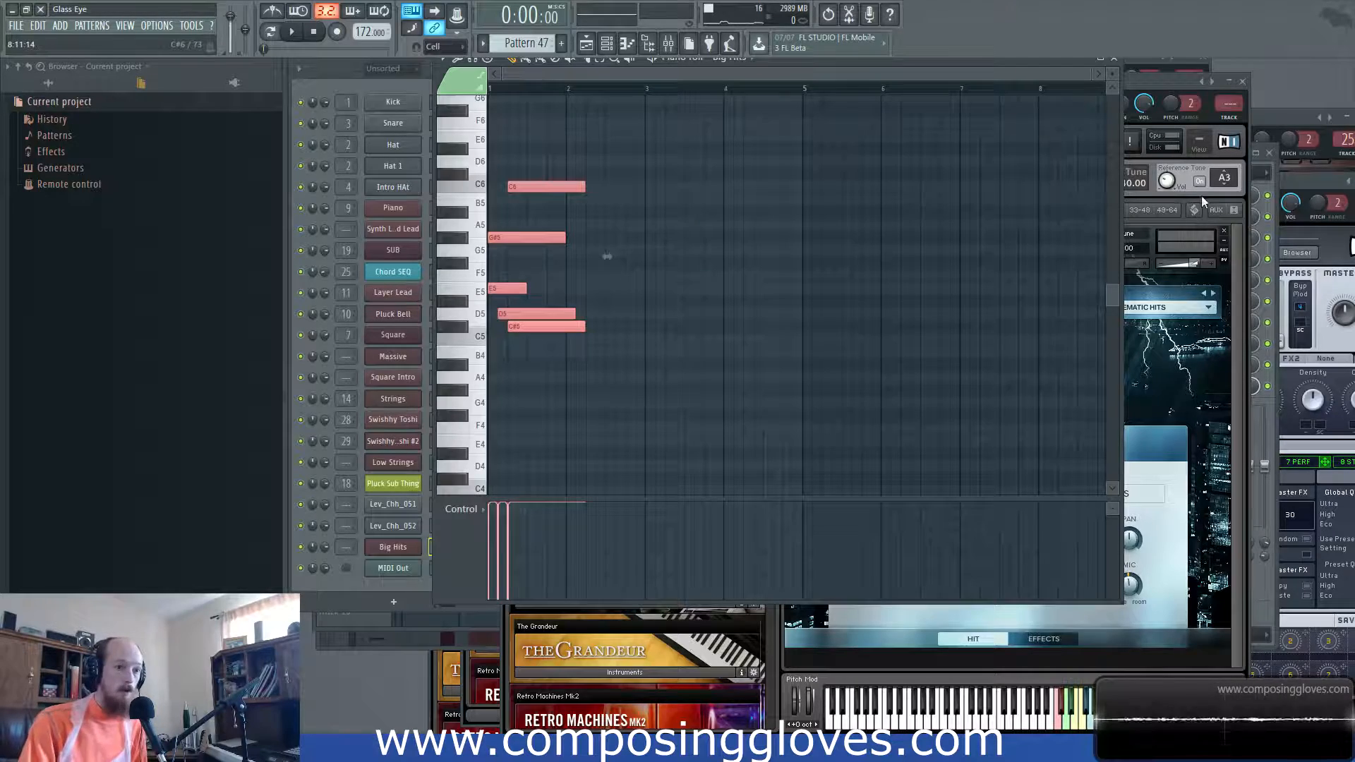
# - Return to the playlist, open the Strings pattern at bar 17 and highlight the notes in its fourth bar
pyautogui.press('F9')
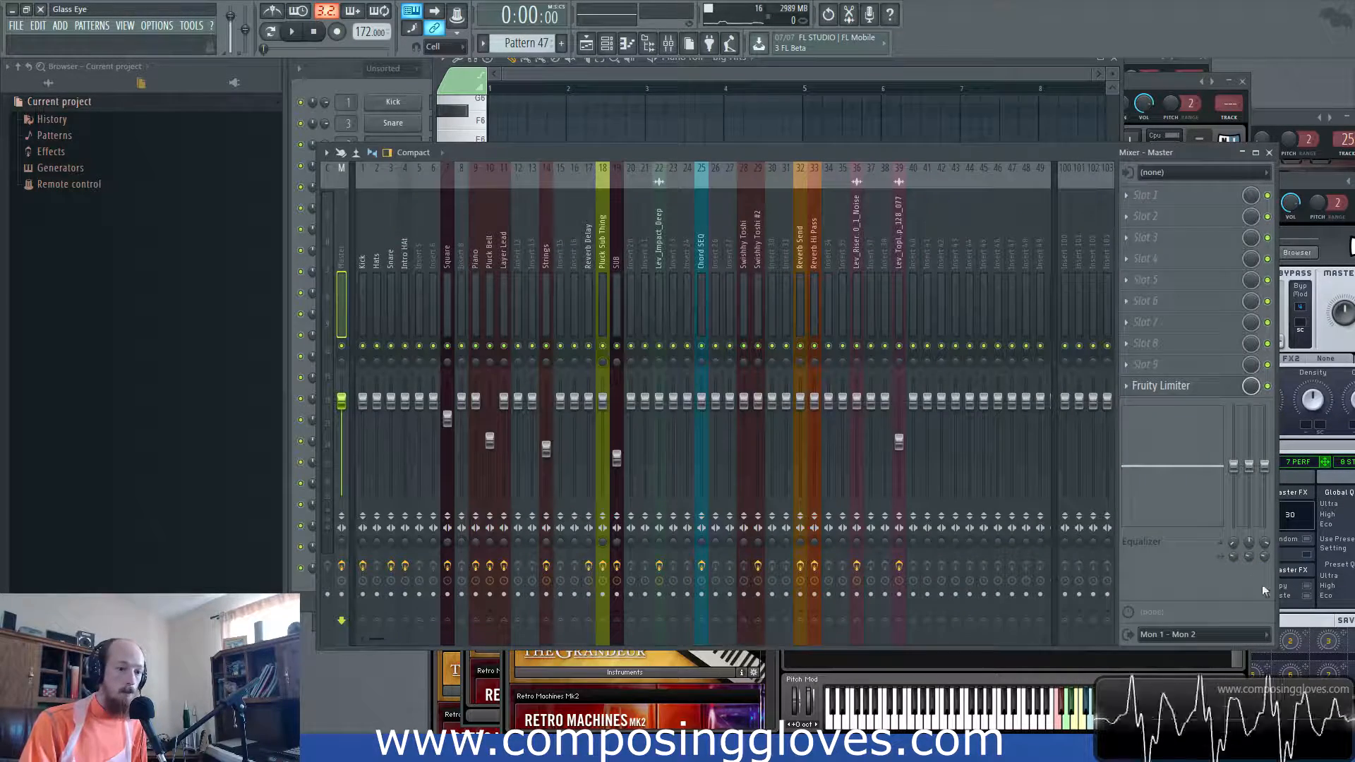
pyautogui.press('F5')
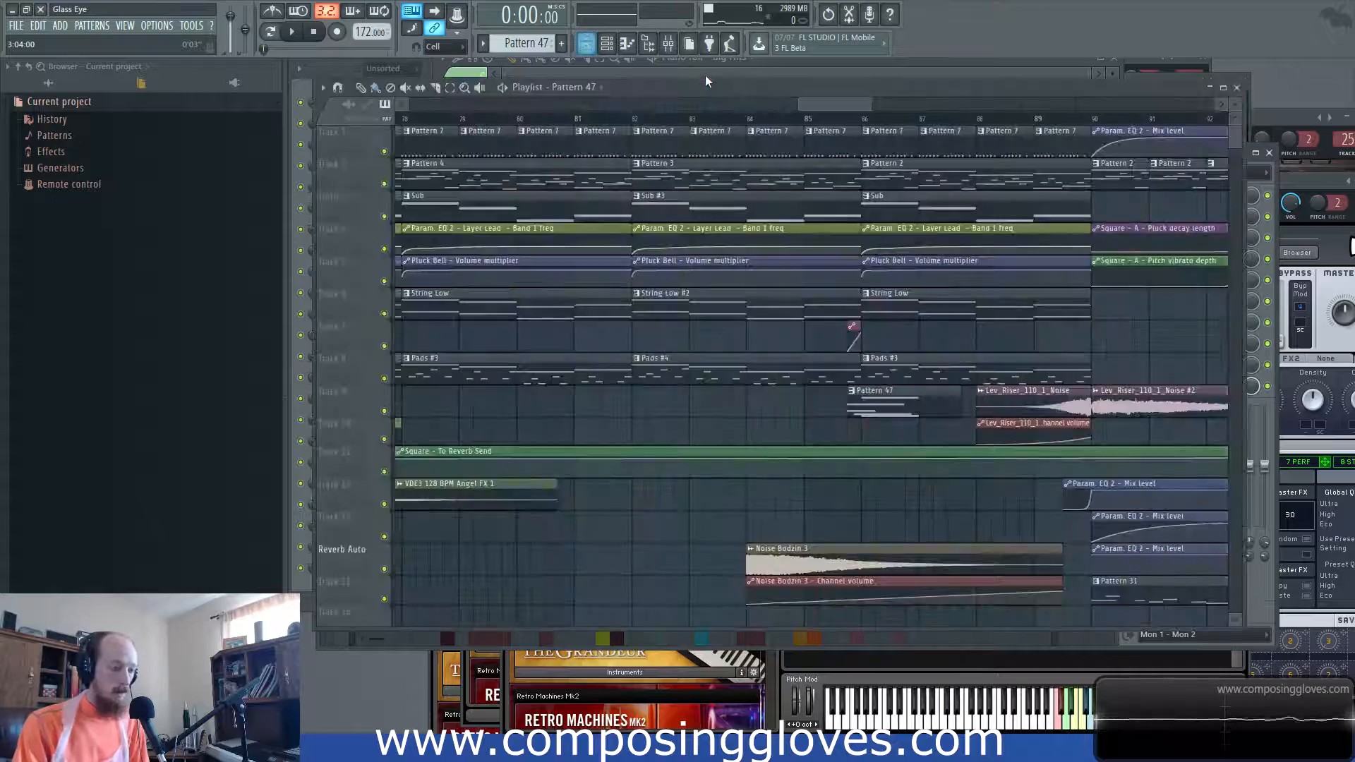
pyautogui.hscroll(-3, 548, 308)
pyautogui.scroll(4, 547, 308)
pyautogui.hscroll(3, 911, 331)
pyautogui.doubleClick(868, 314)
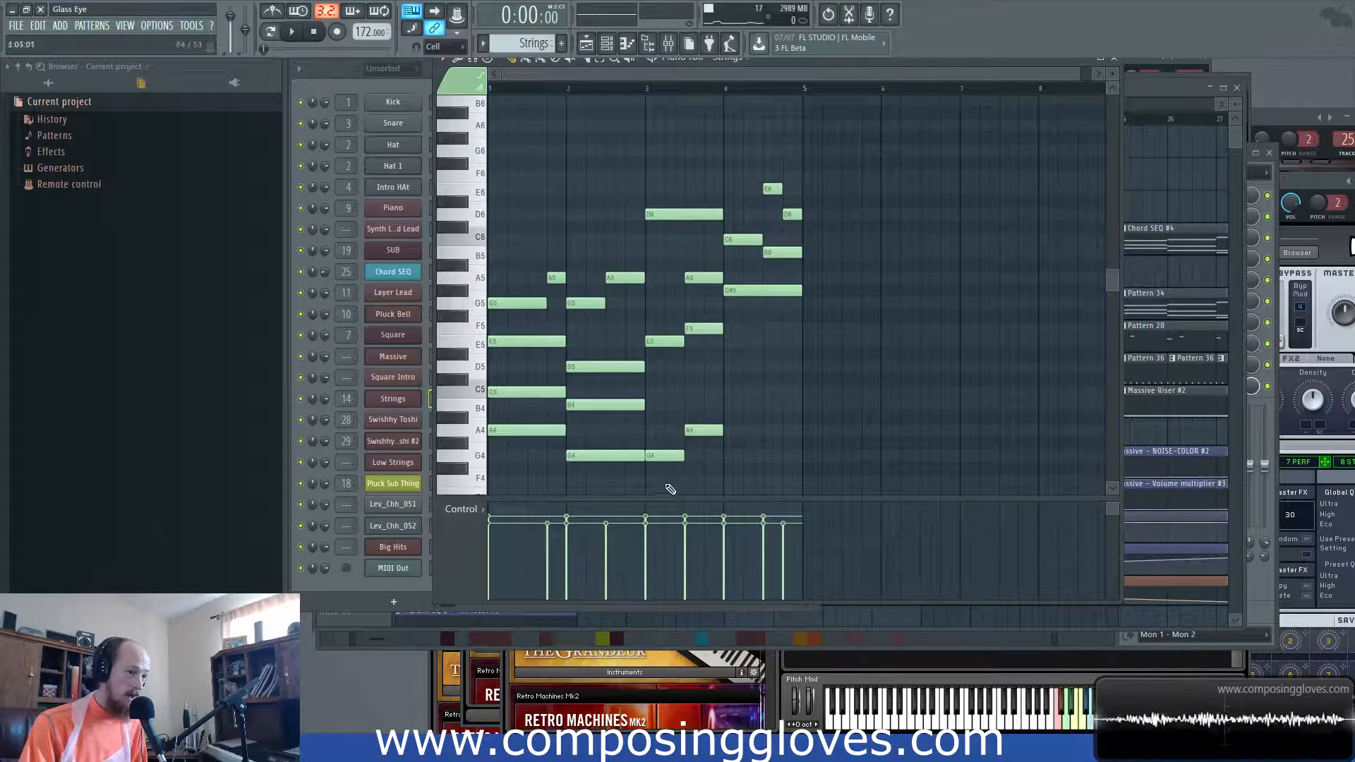
pyautogui.moveTo(741, 161); pyautogui.dragTo(869, 322)
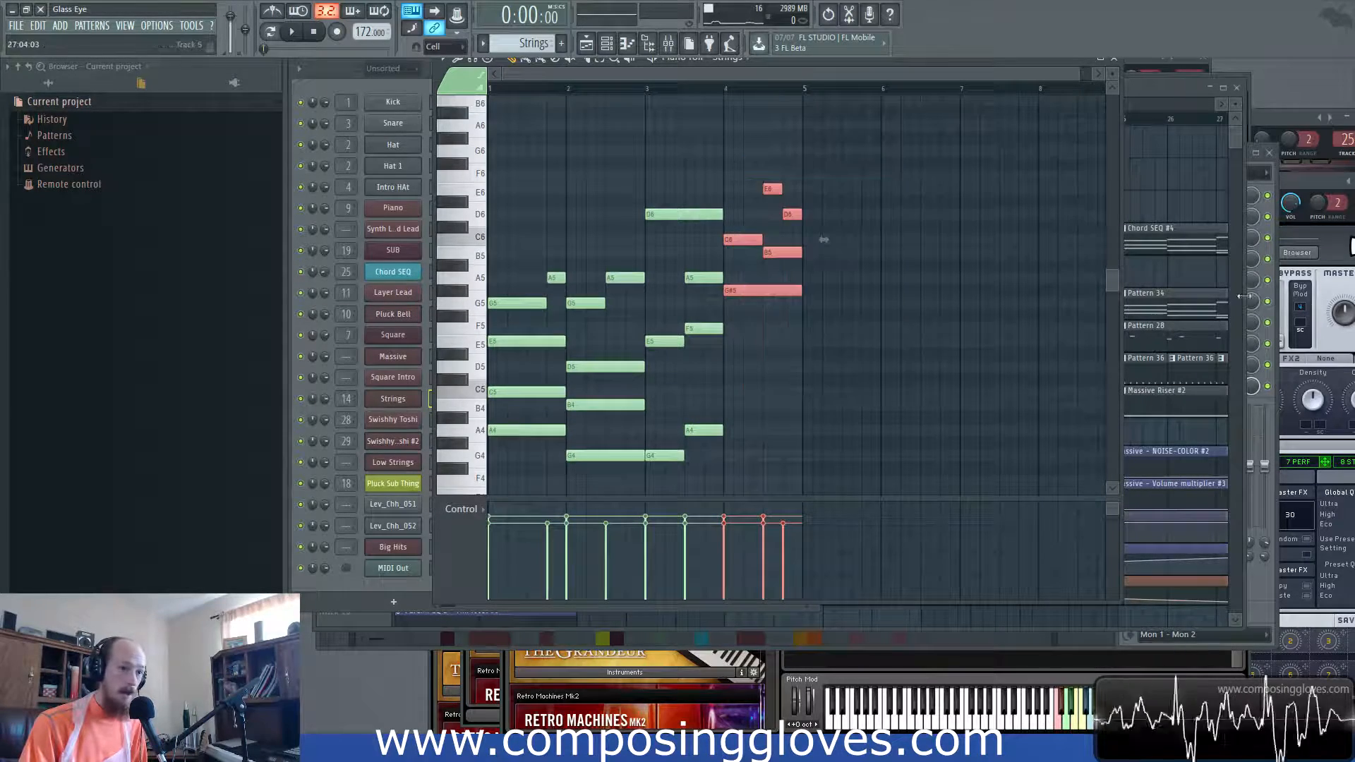
# - Open the String Fun pattern at bar 21, highlight its middle chord notes and return to the playlist
pyautogui.click(1233, 150)
pyautogui.doubleClick(1003, 303)
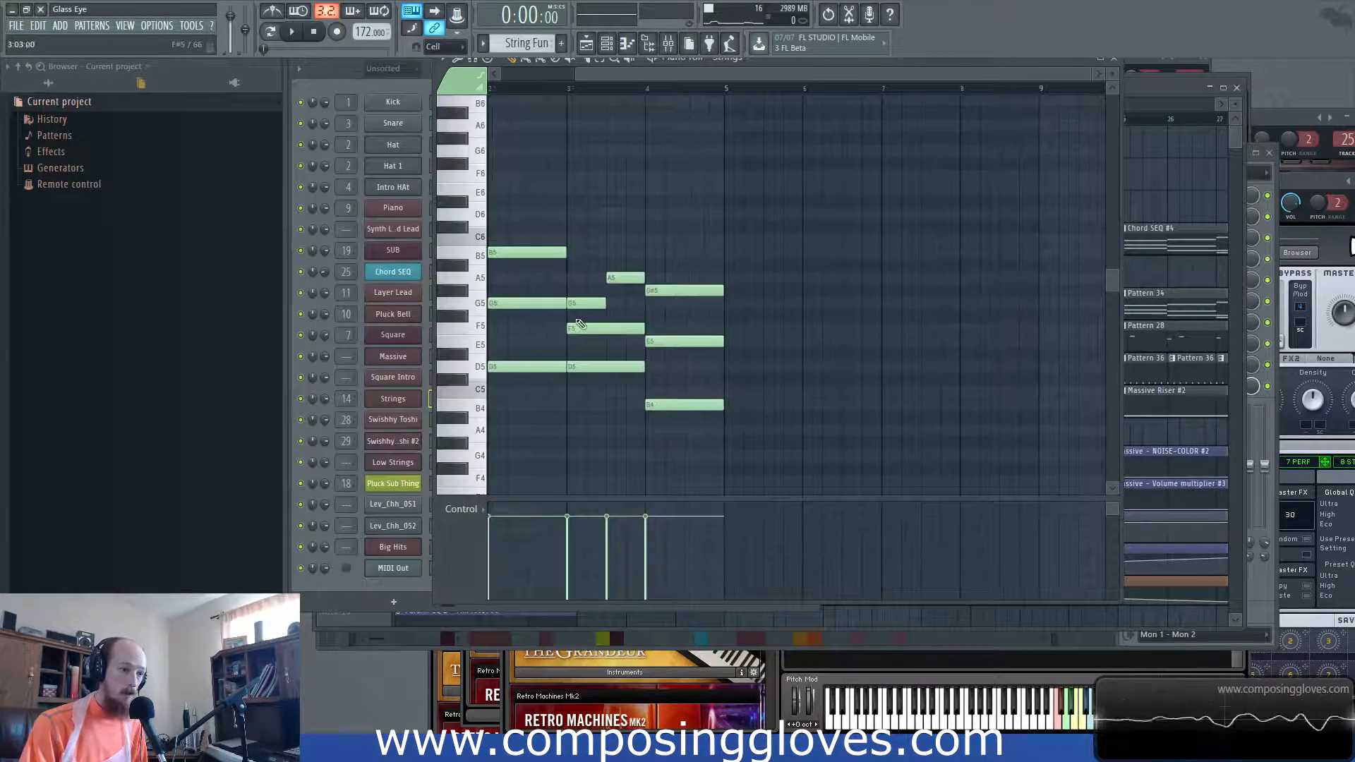
pyautogui.hscroll(-1, 558, 342)
pyautogui.scroll(1, 539, 359)
pyautogui.moveTo(514, 388); pyautogui.dragTo(875, 289)
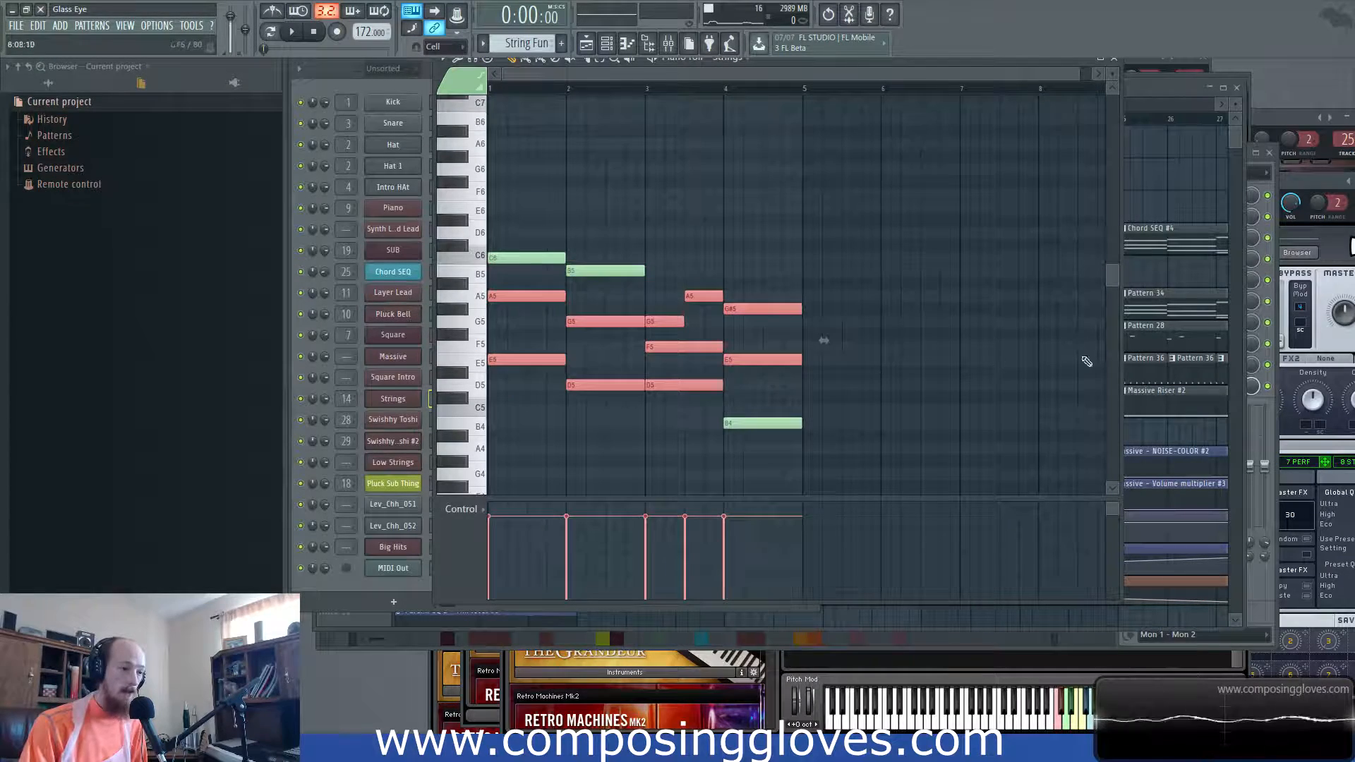
pyautogui.click(1237, 146)
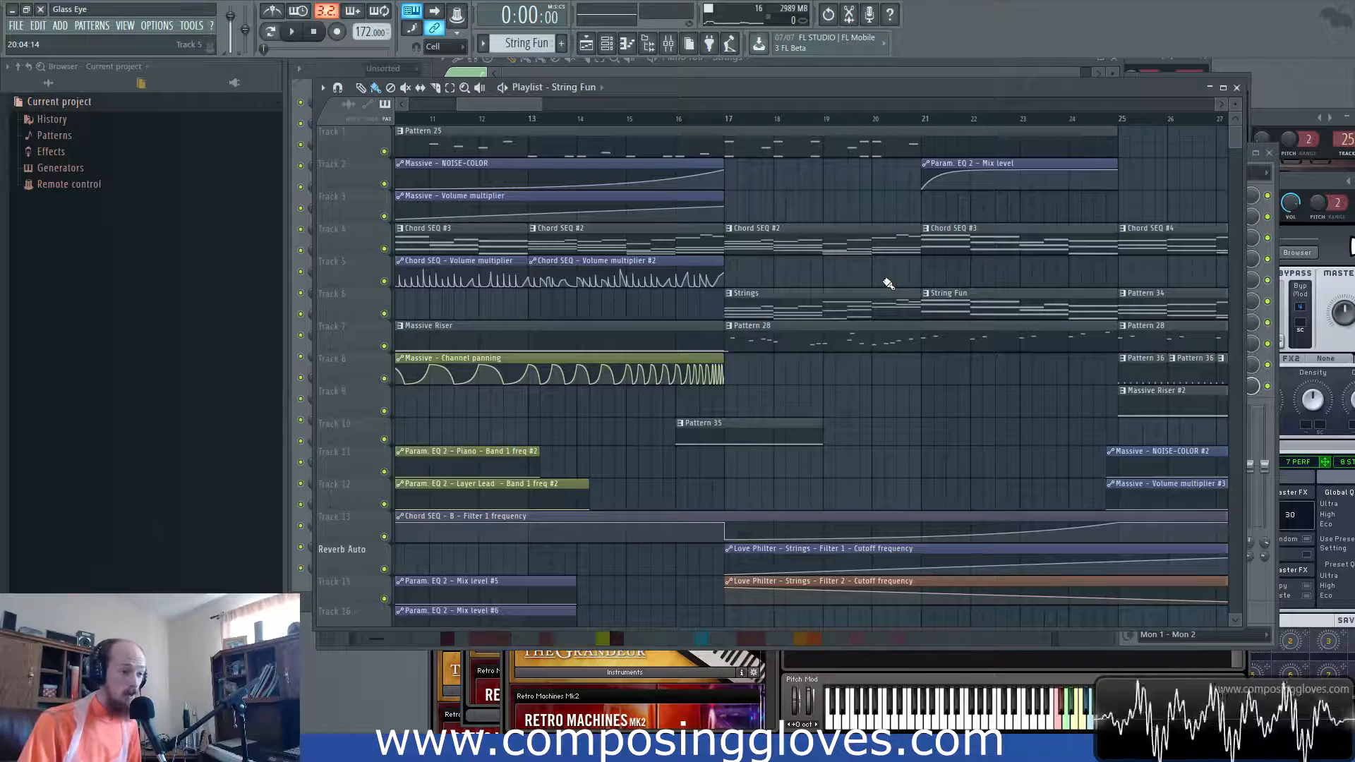
# - Examine the arrangement from the intro to the breakdown at bar 90 and highlight the Pattern 47 clip before it
pyautogui.scroll(-5, 888, 283)
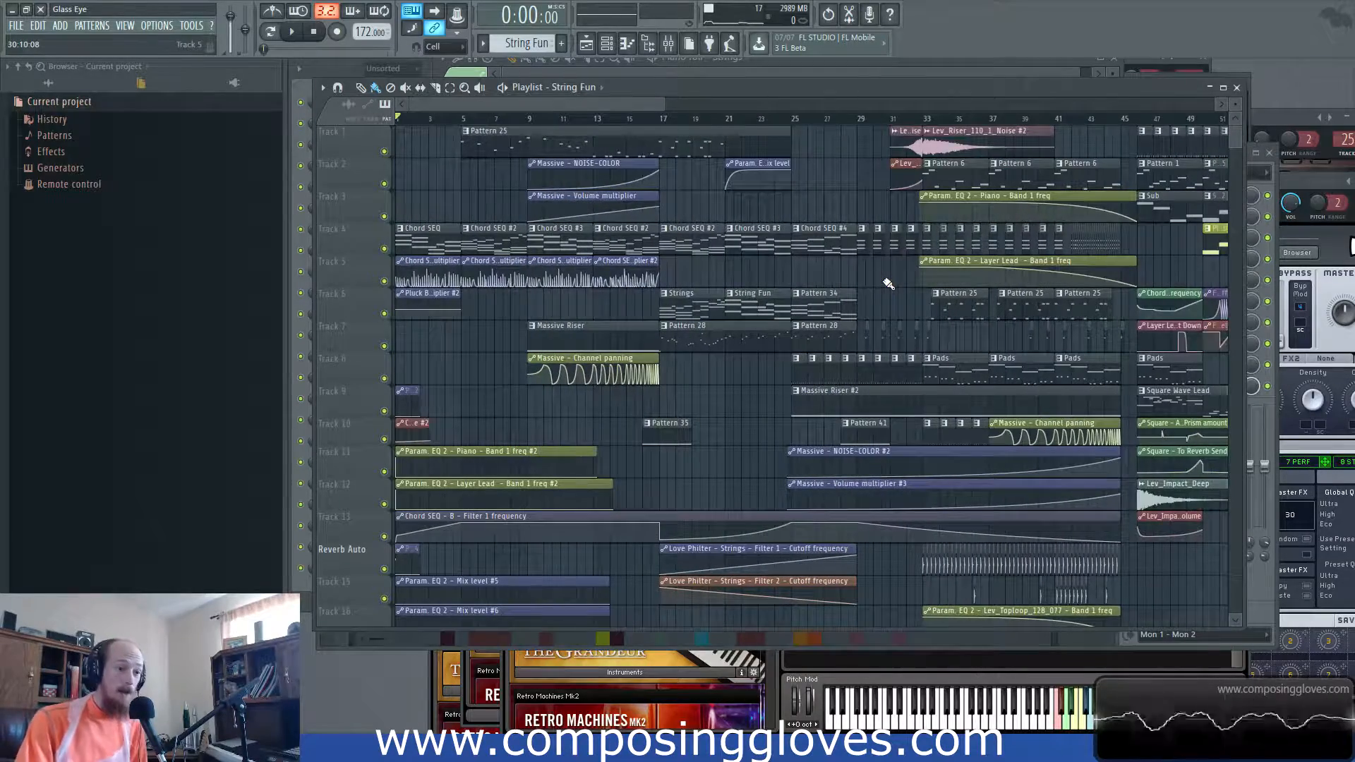
pyautogui.scroll(-2, 888, 283)
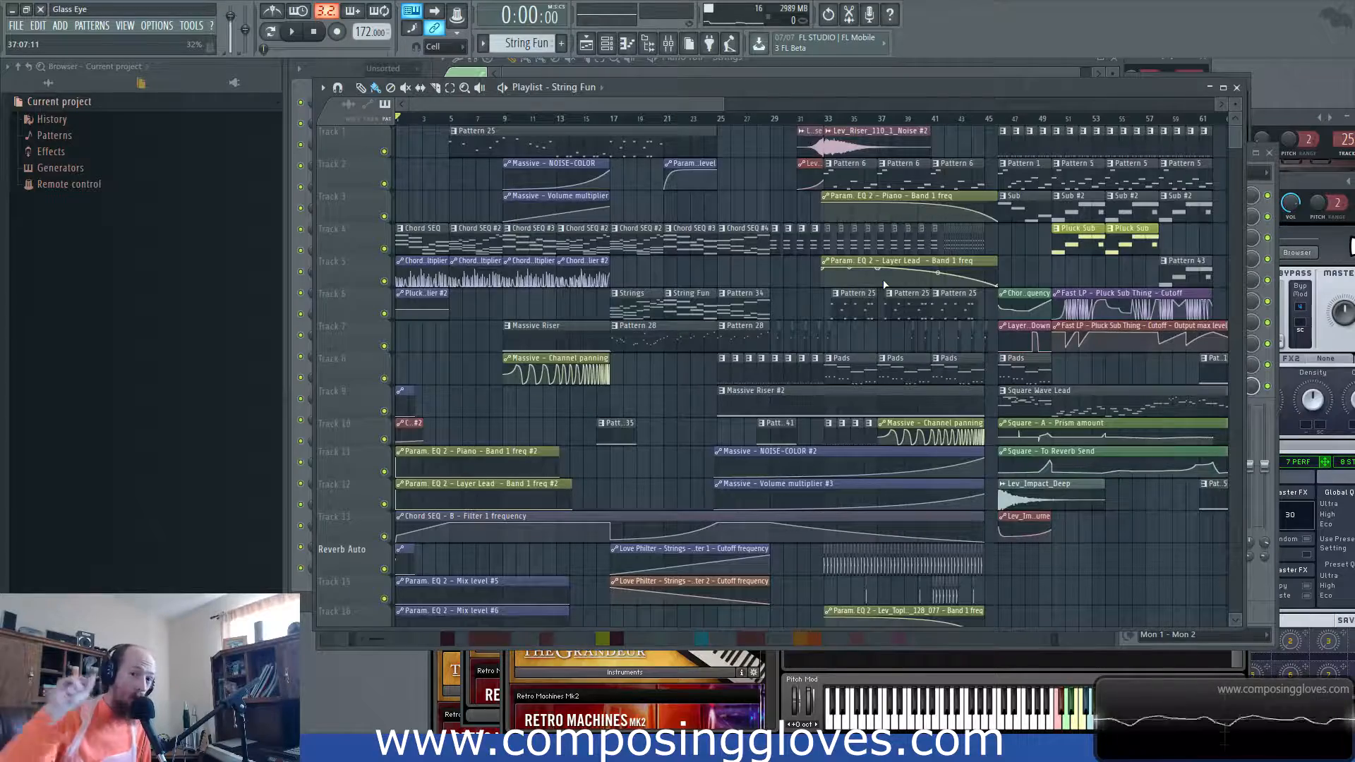
pyautogui.scroll(-8, 901, 286)
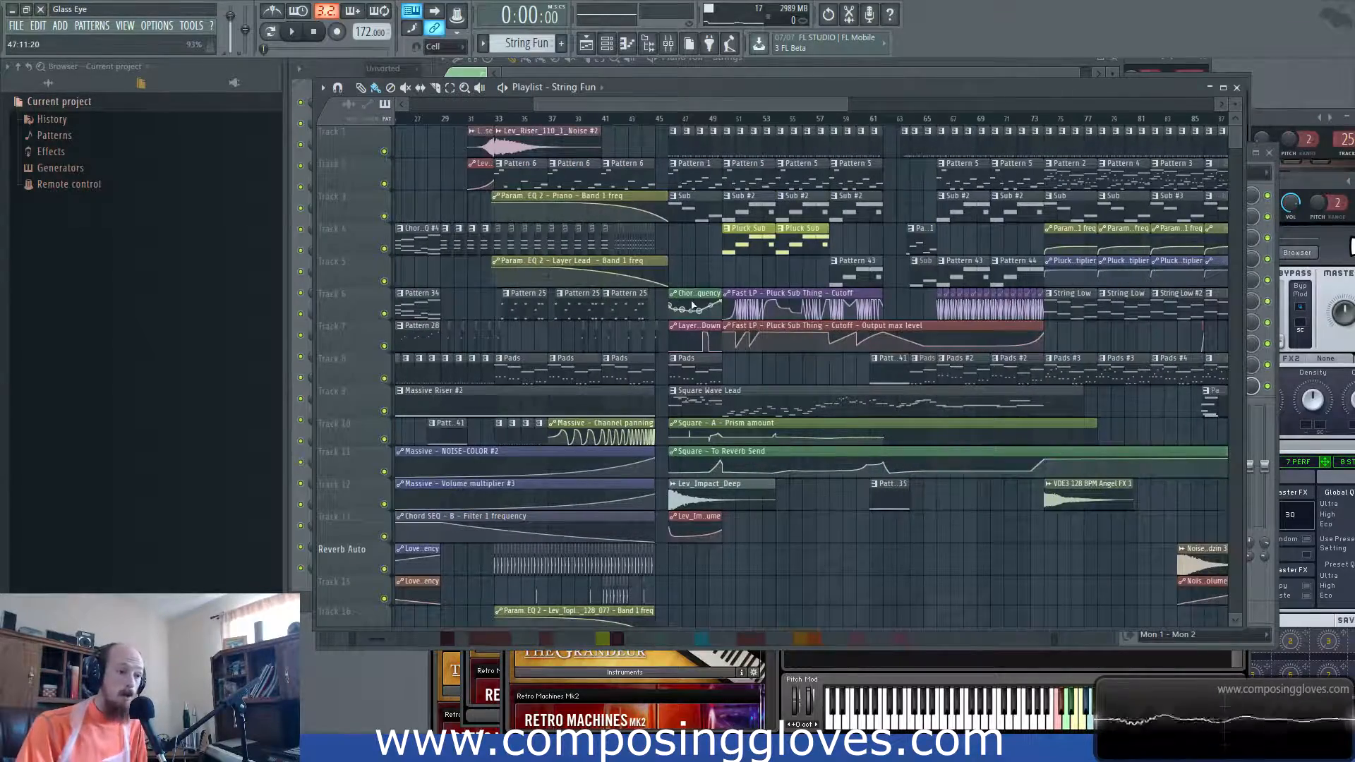
pyautogui.scroll(5, 845, 304)
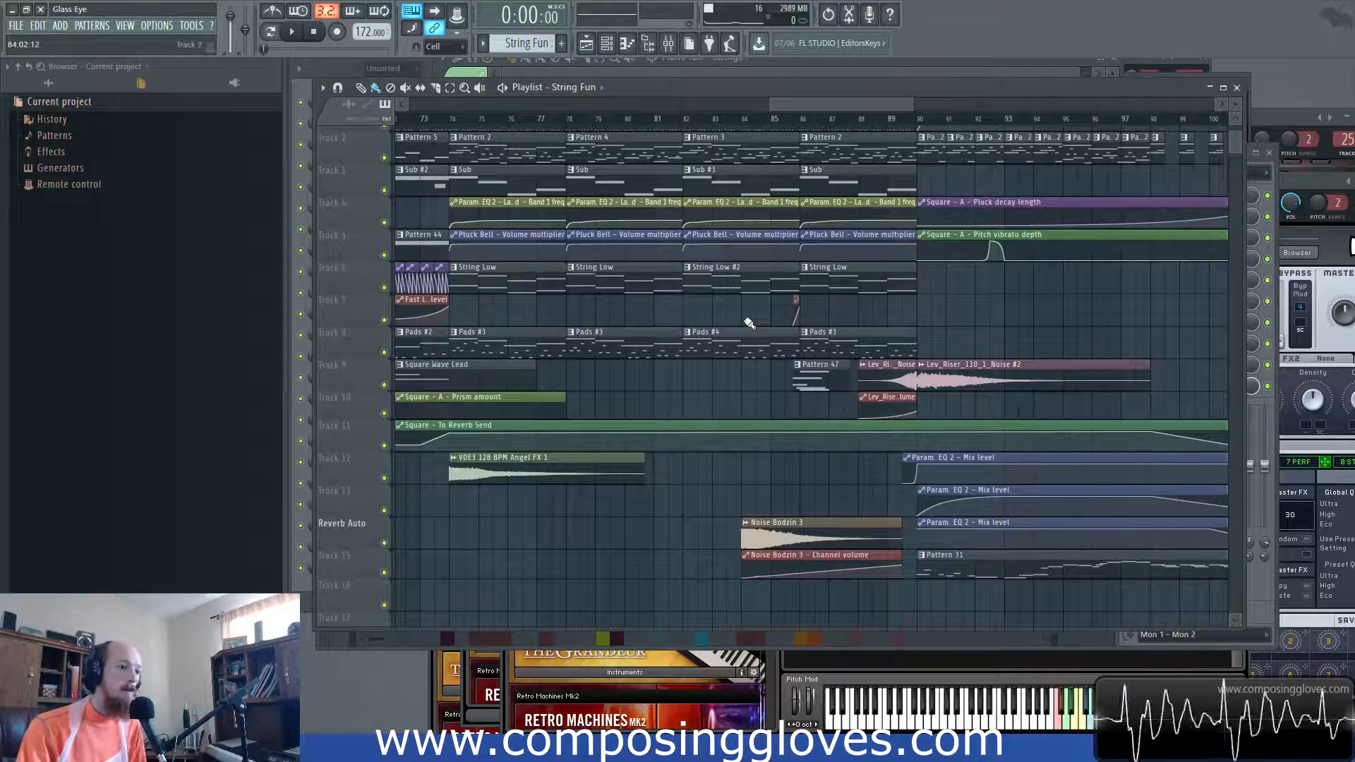
pyautogui.click(799, 373)
pyautogui.scroll(4, 901, 412)
pyautogui.moveTo(901, 413); pyautogui.dragTo(839, 370)
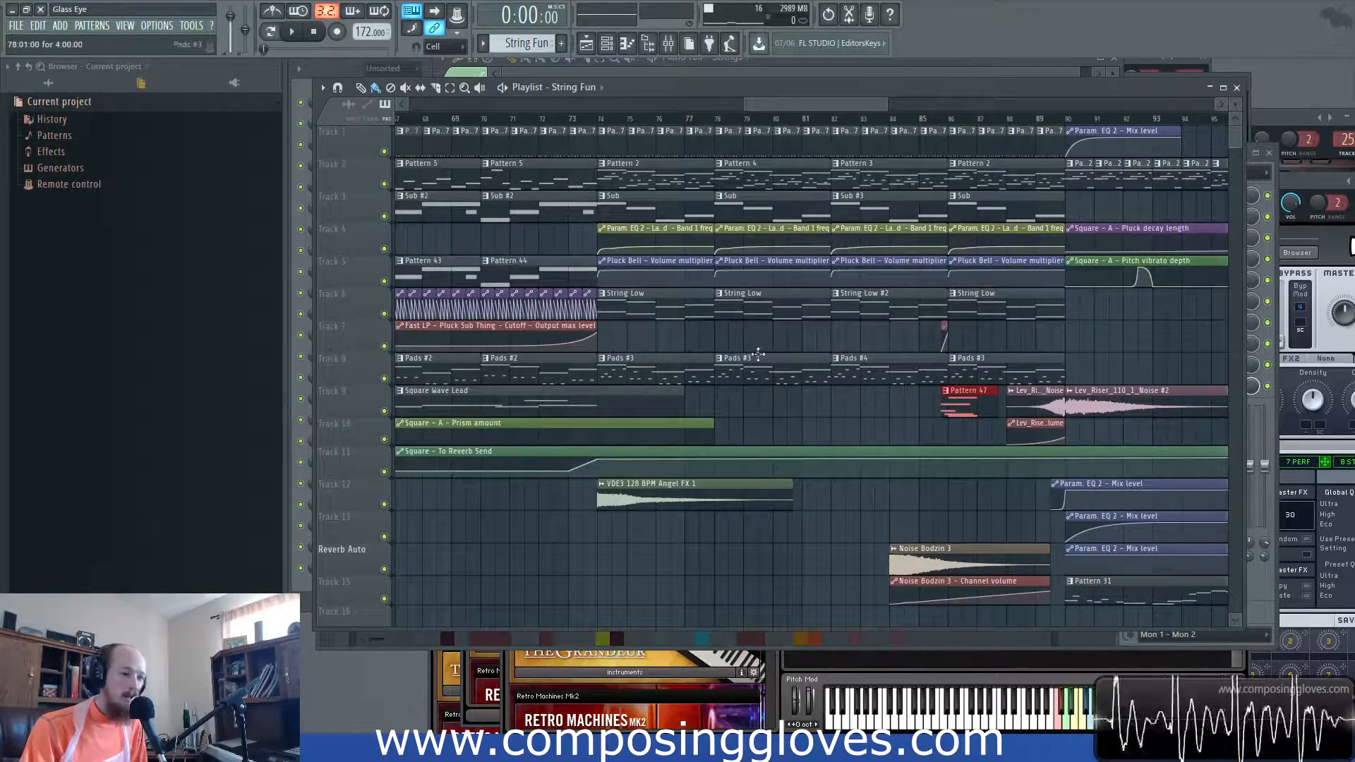
# - Open the Pads #3 pattern at bar 78 to view its notes and return to the playlist
pyautogui.doubleClick(782, 361)
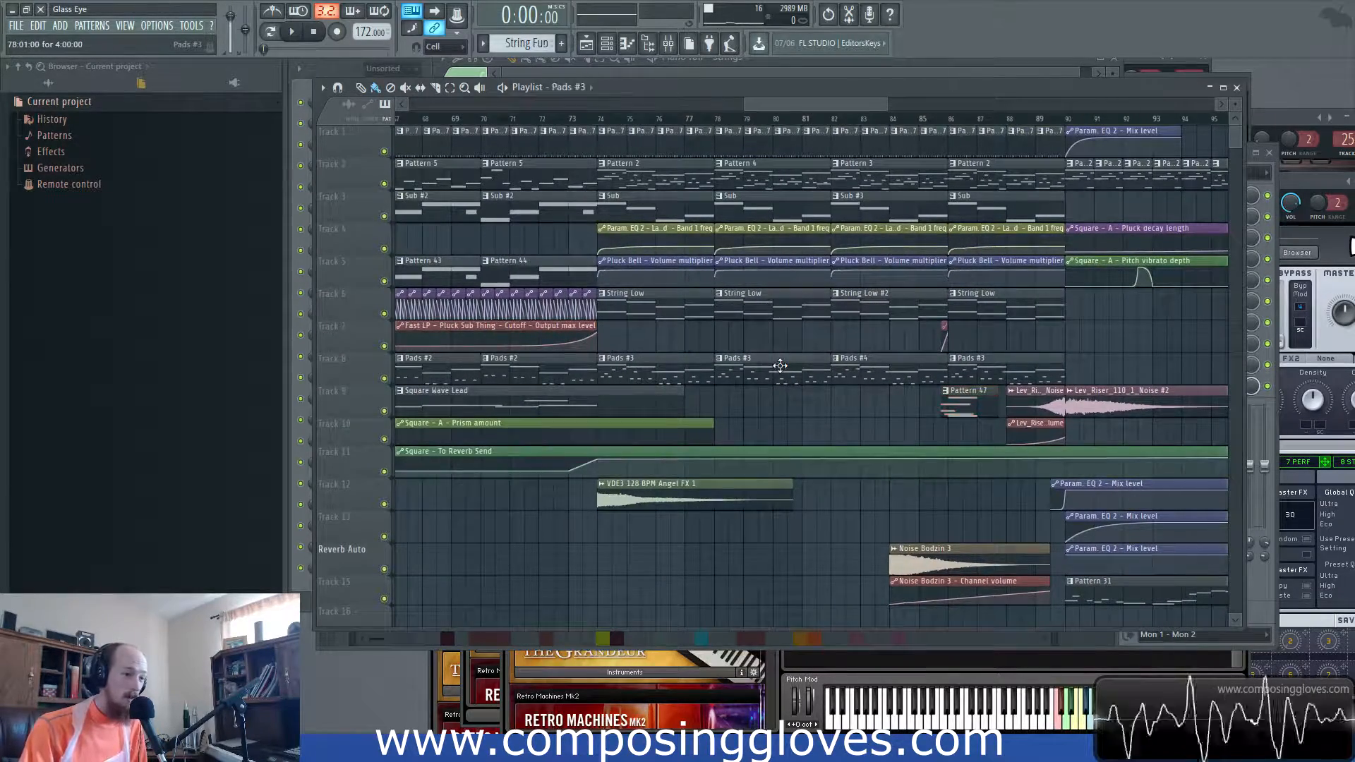
pyautogui.scroll(-5, 765, 369)
pyautogui.moveTo(905, 391); pyautogui.dragTo(983, 423)
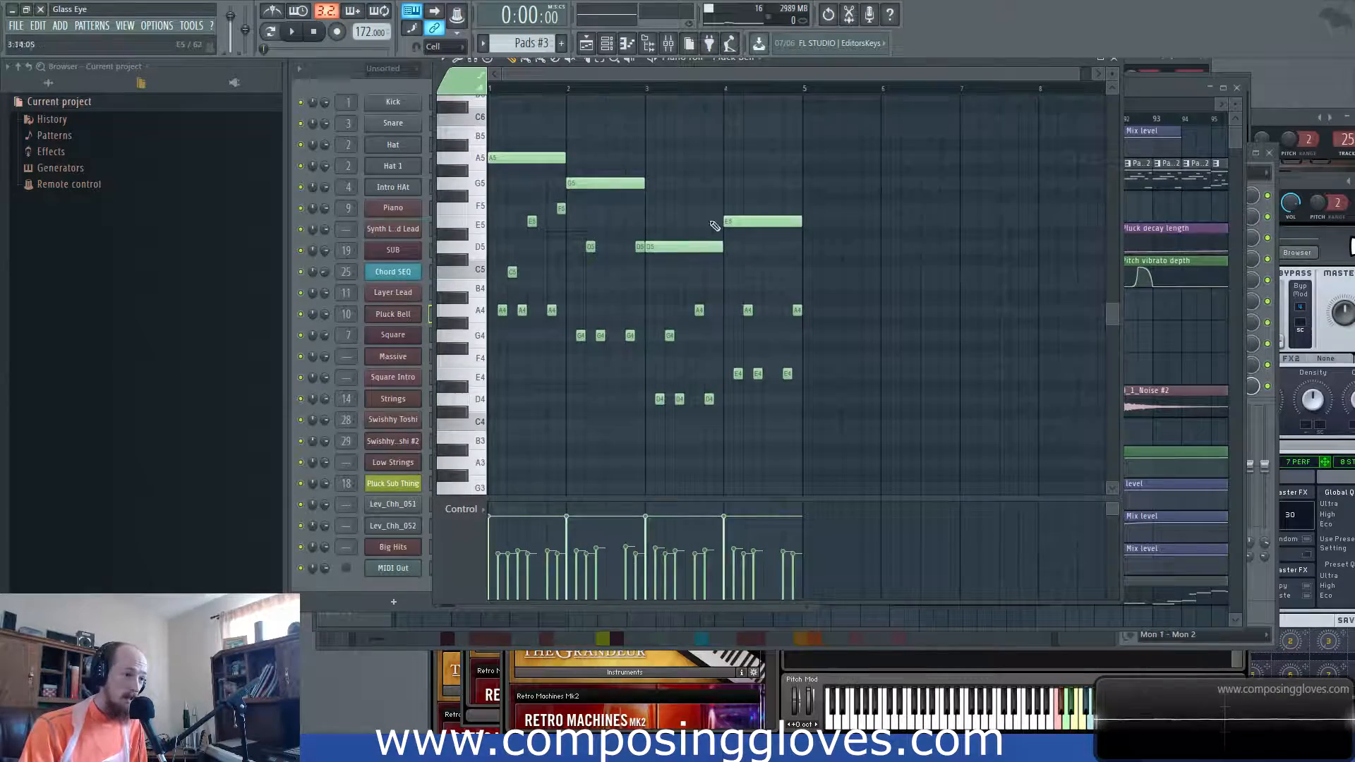
pyautogui.click(1157, 88)
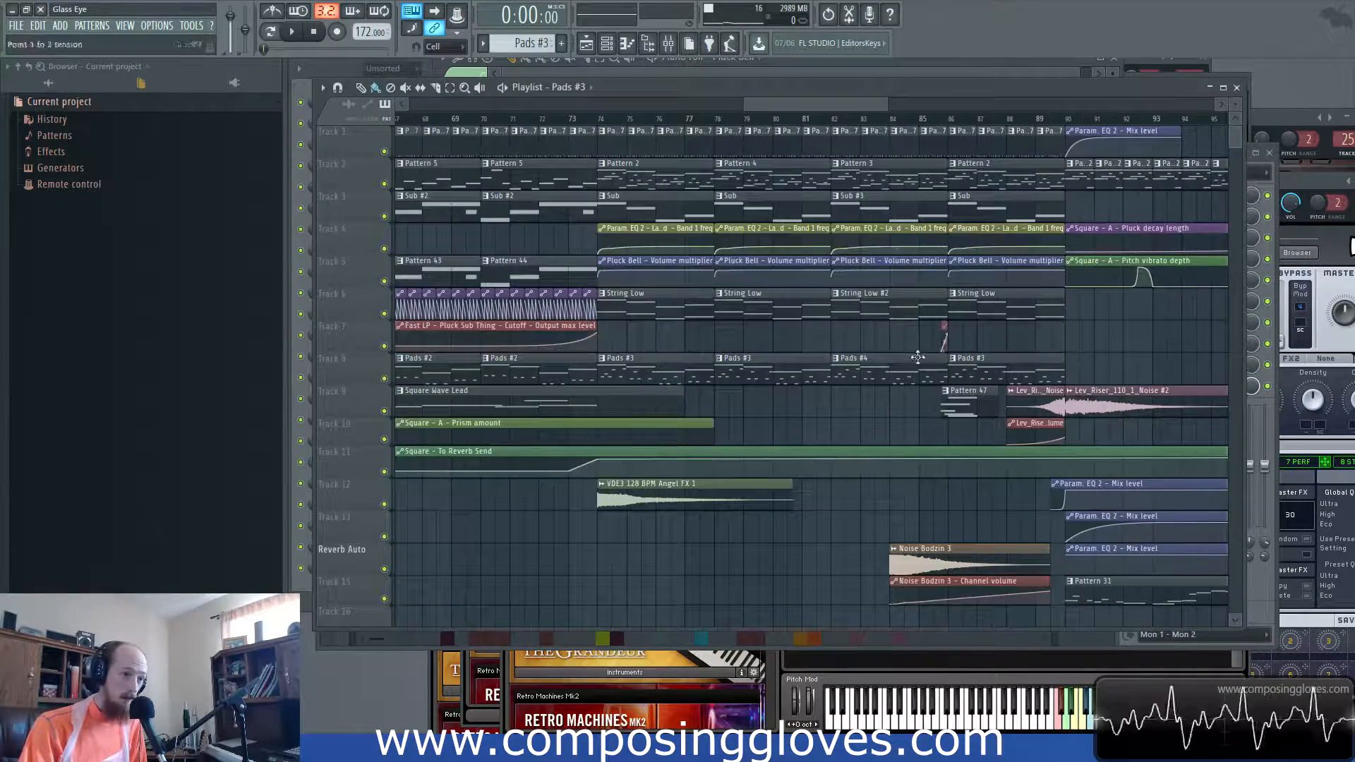
# - Check which channels Pads #3 and Pattern 4 use, and view Pattern 4's Synth Lead notes
pyautogui.press('F6')
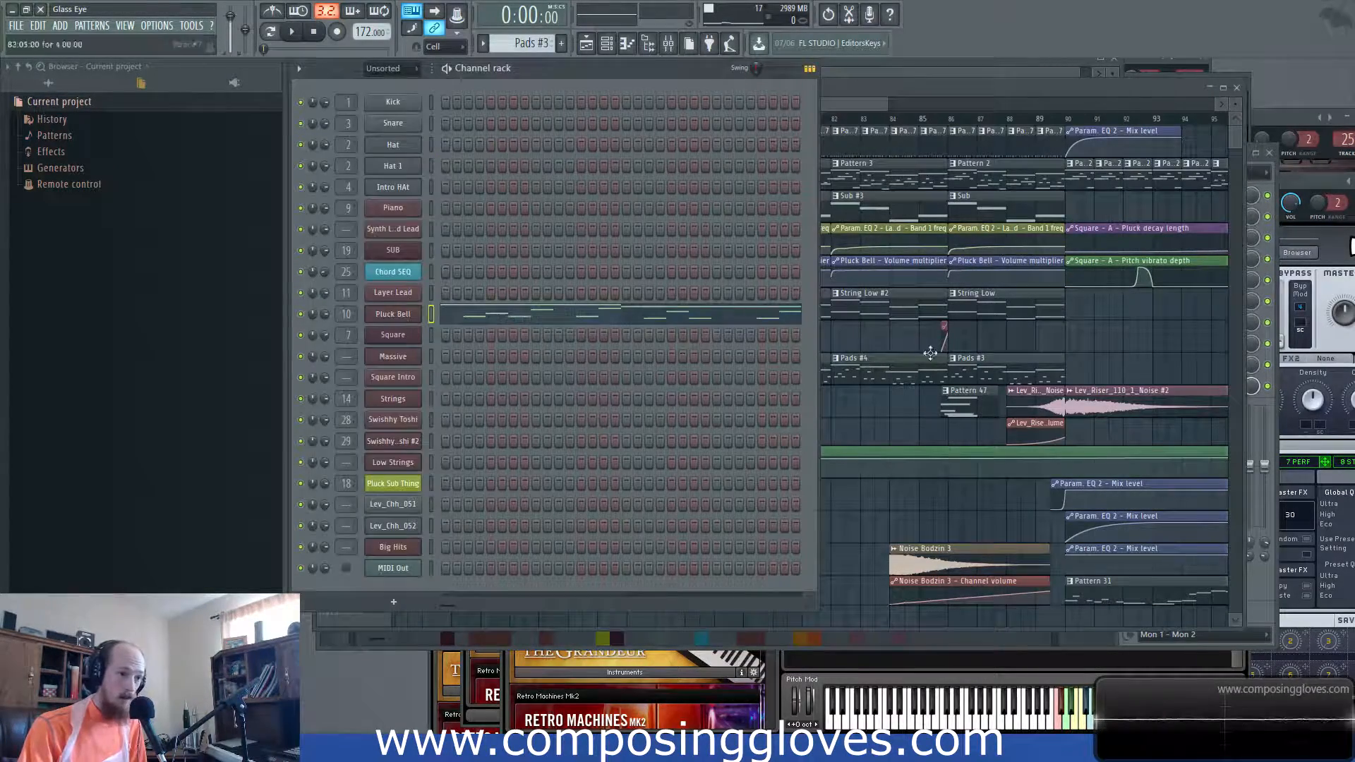
pyautogui.click(913, 314)
pyautogui.click(771, 178)
pyautogui.click(295, 85)
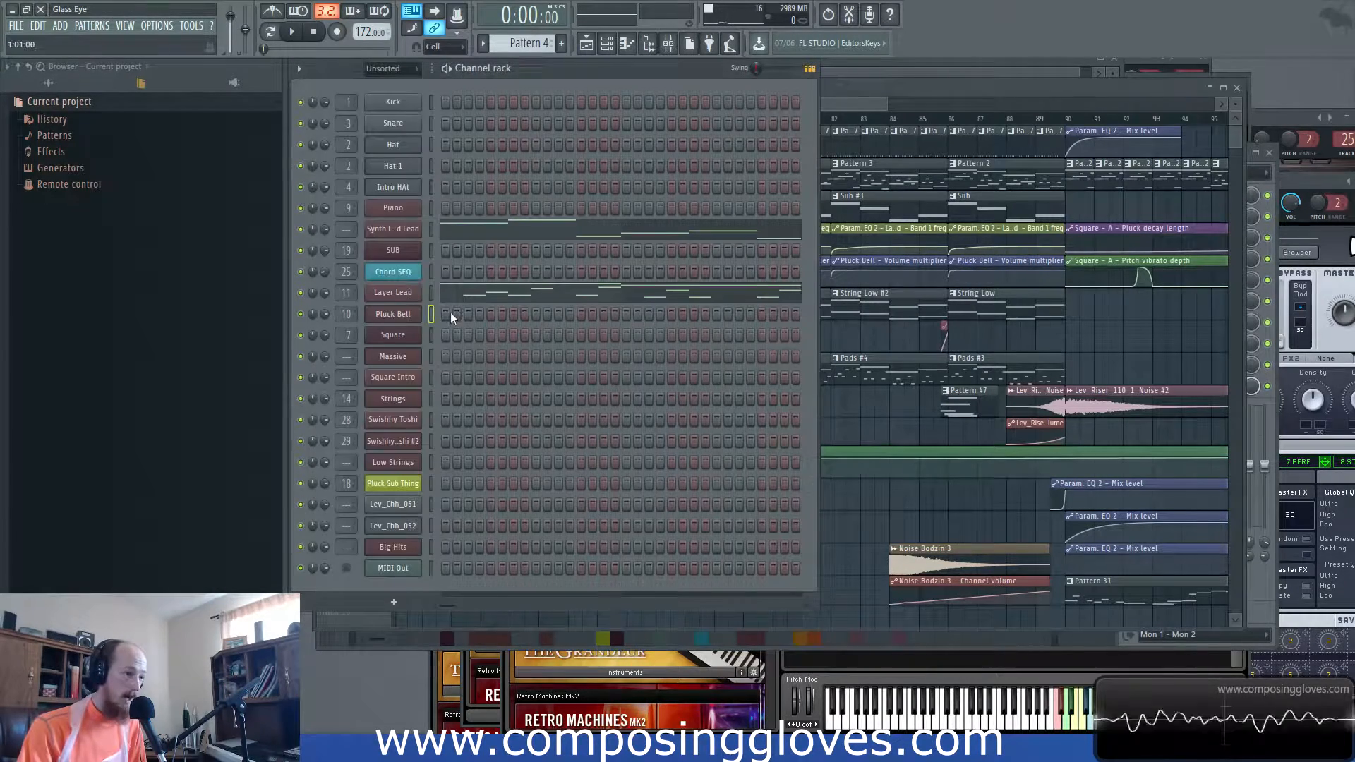
pyautogui.click(513, 232)
pyautogui.click(324, 587)
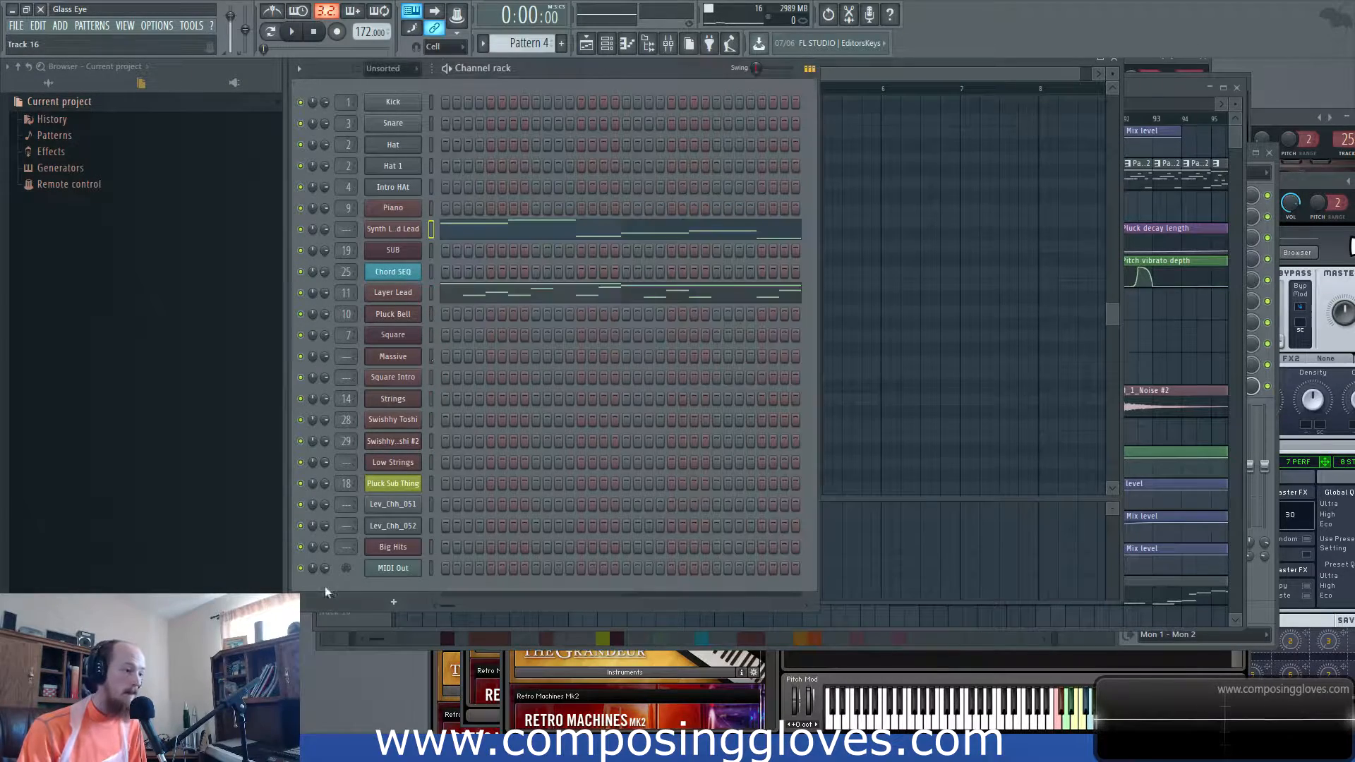
# - Highlight the three lowest Layer Lead notes in bar 4 of Pattern 4, compare them with the Synth Lead notes and return to the playlist
pyautogui.click(520, 295)
pyautogui.scroll(-3, 777, 265)
pyautogui.scroll(8, 784, 277)
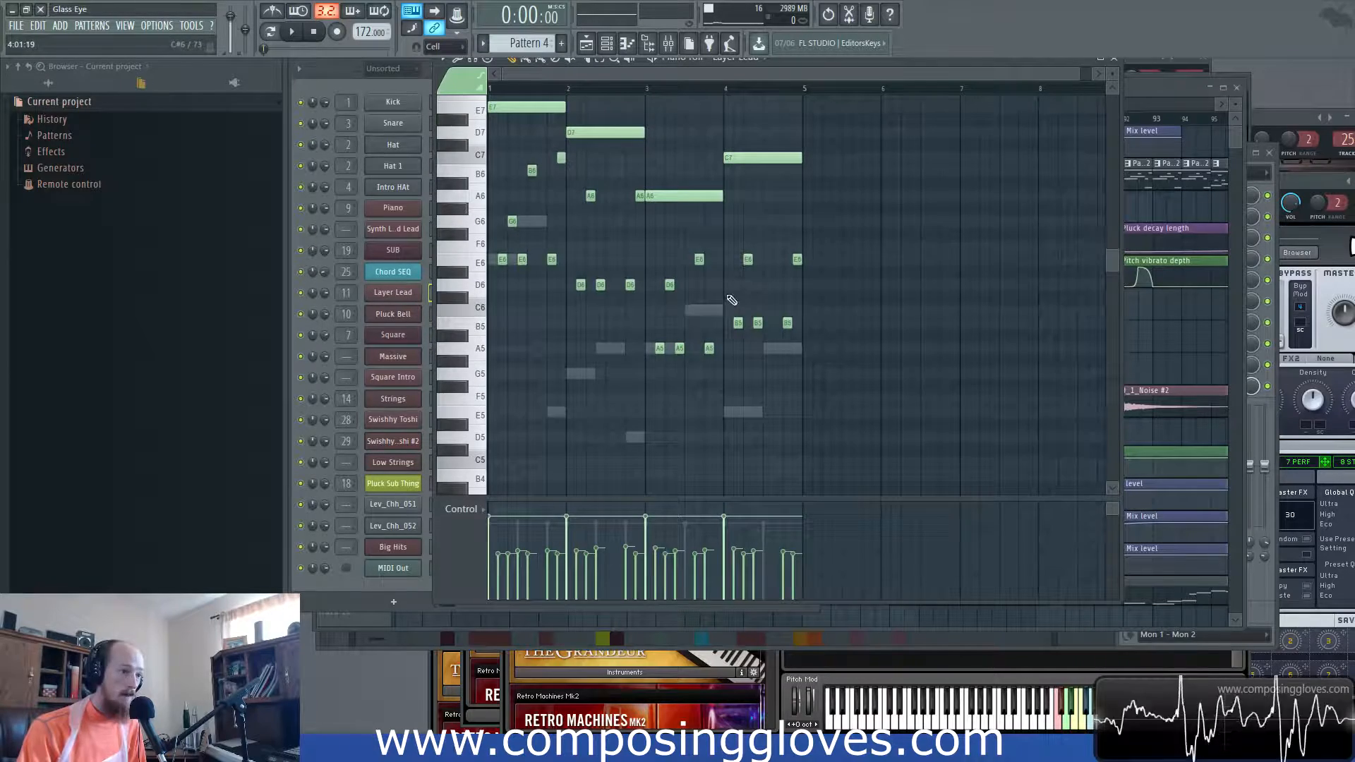
pyautogui.moveTo(731, 315); pyautogui.dragTo(910, 347)
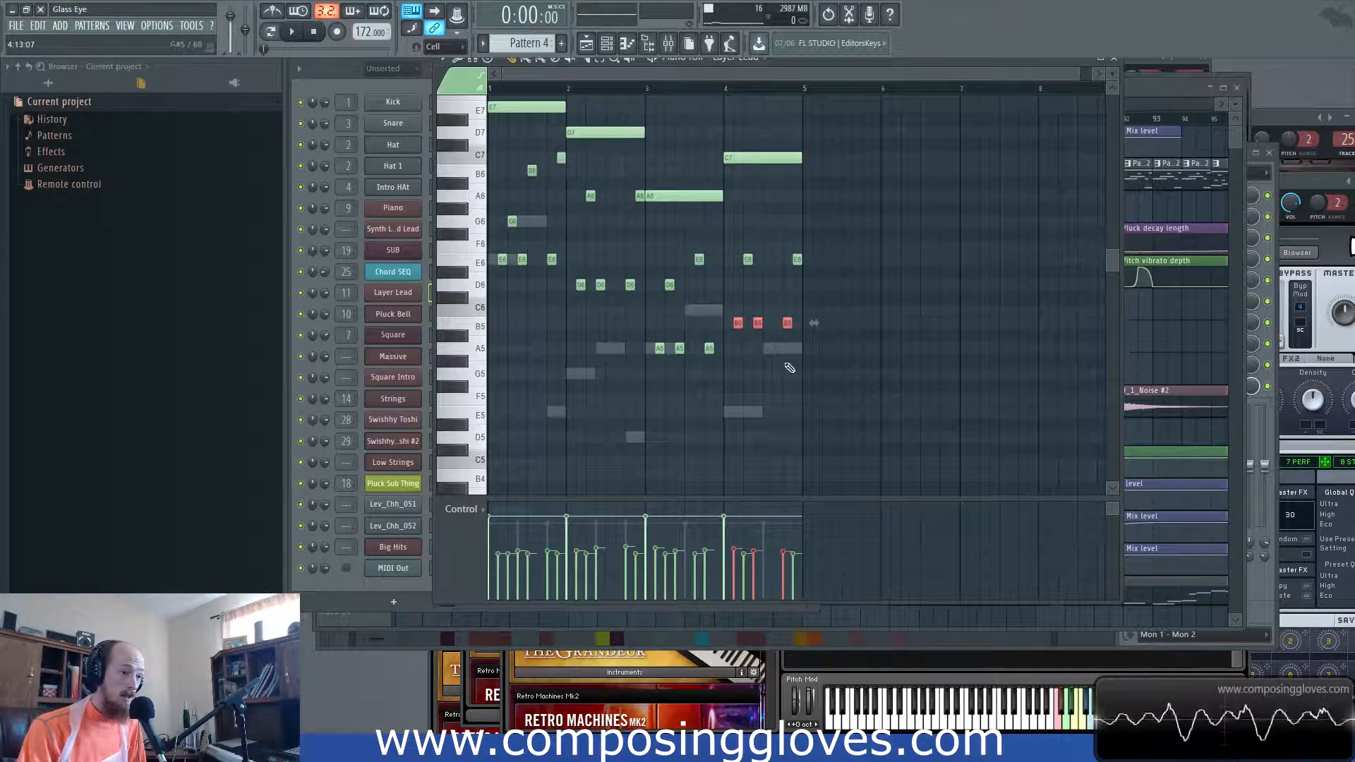
pyautogui.doubleClick(790, 349)
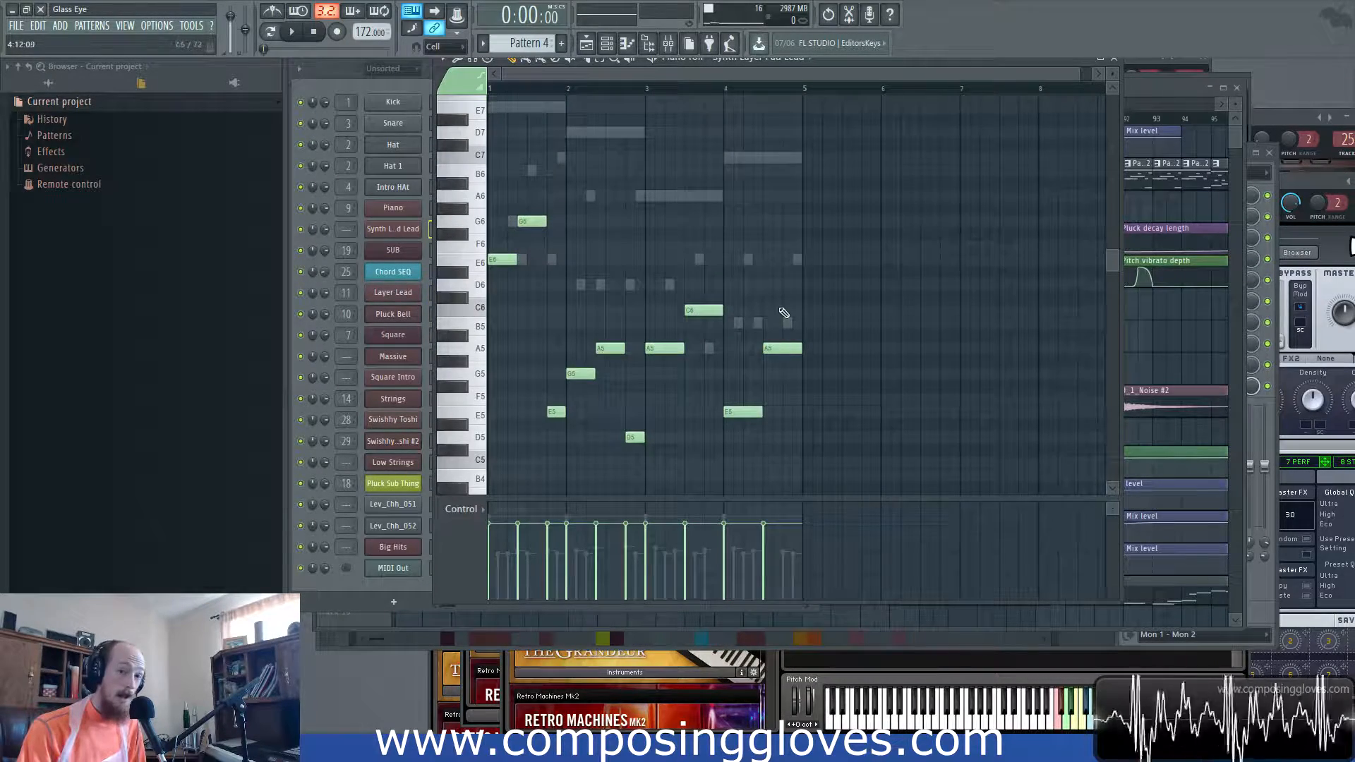
pyautogui.click(1146, 107)
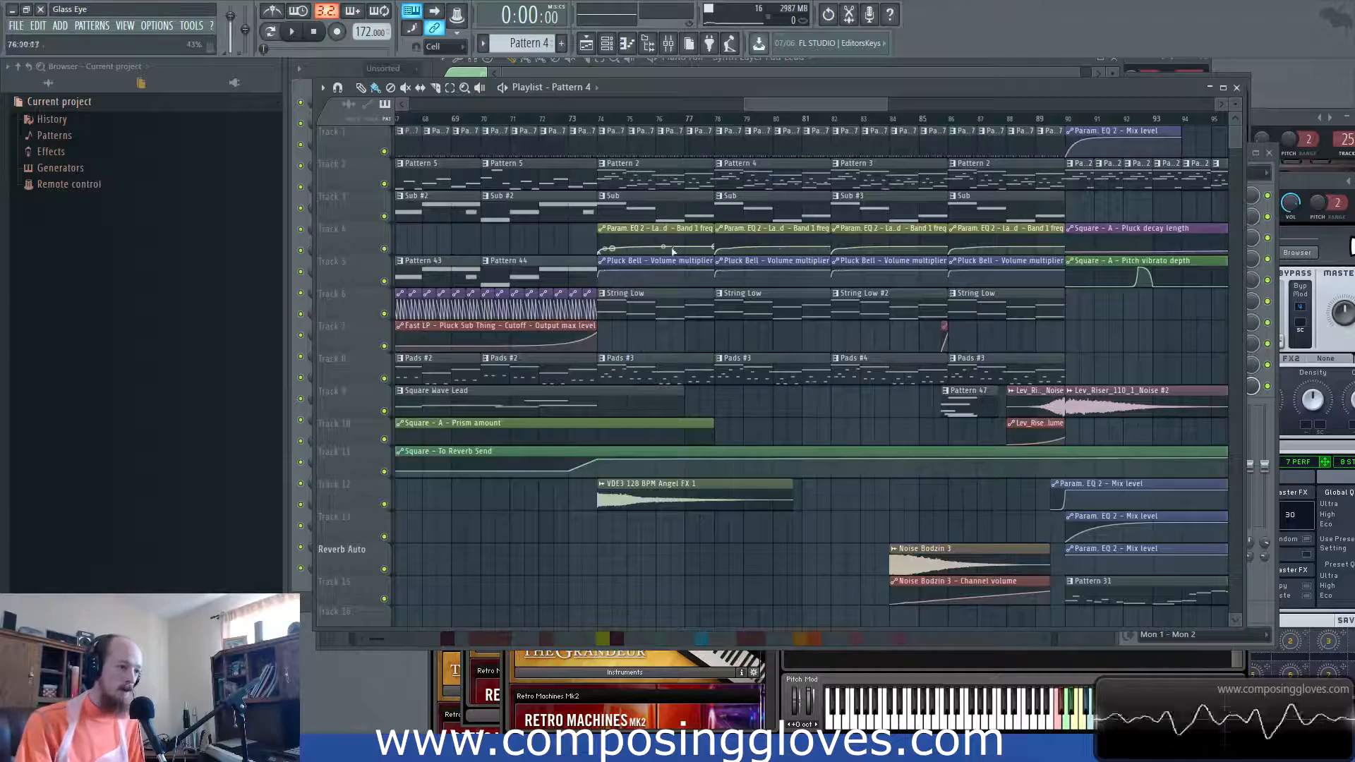
# - Place the playhead at bar 74, where the Pattern 2 and String Low section begins, with no time range selected
pyautogui.scroll(-1, 666, 259)
pyautogui.scroll(4, 666, 258)
pyautogui.scroll(1, 665, 258)
pyautogui.scroll(-4, 665, 258)
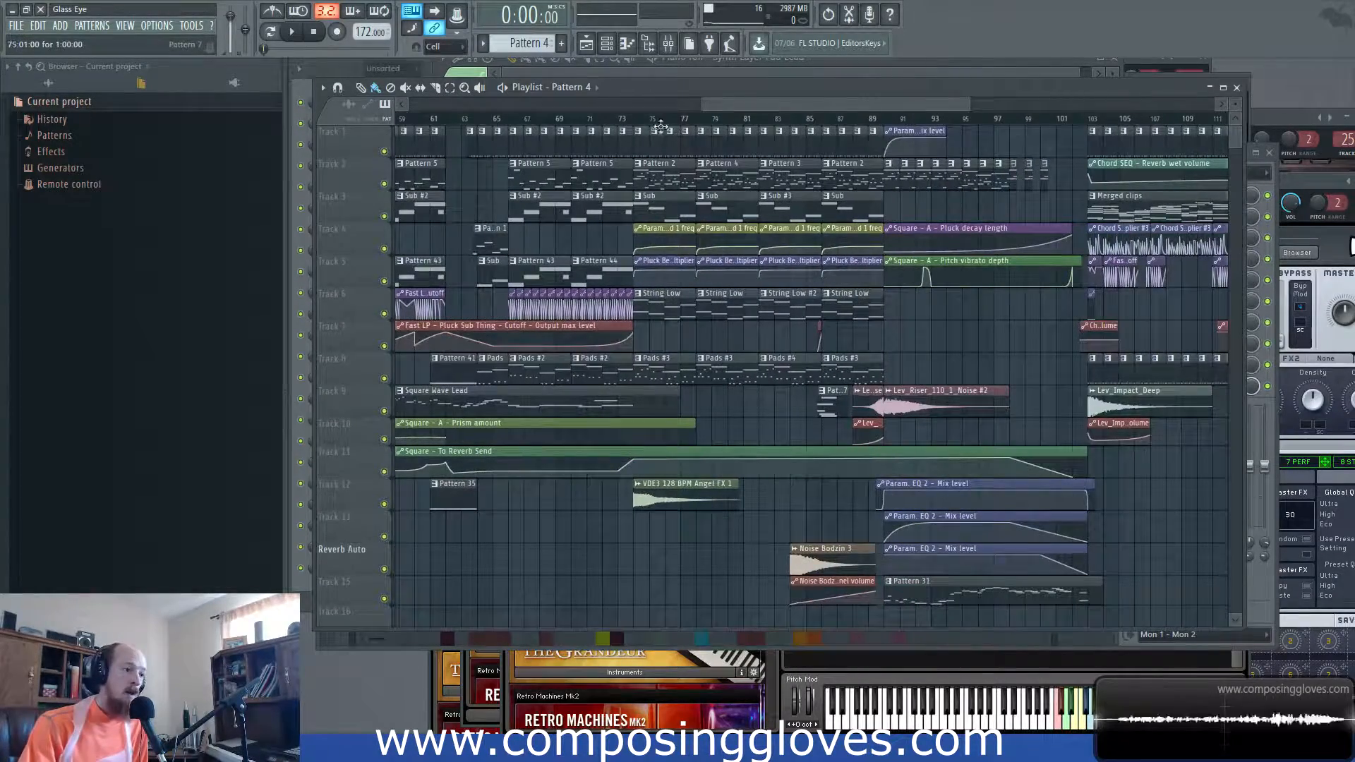
pyautogui.click(635, 118)
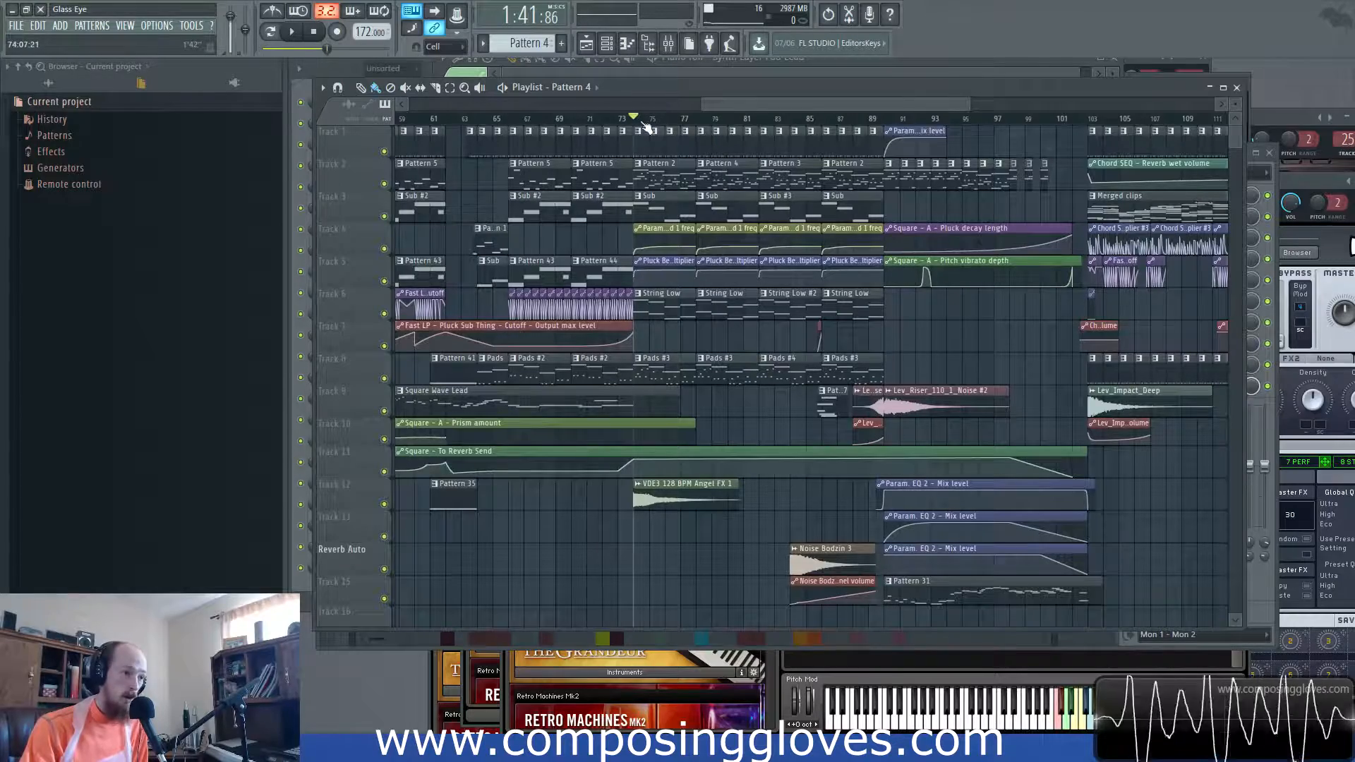
pyautogui.scroll(-1, 717, 184)
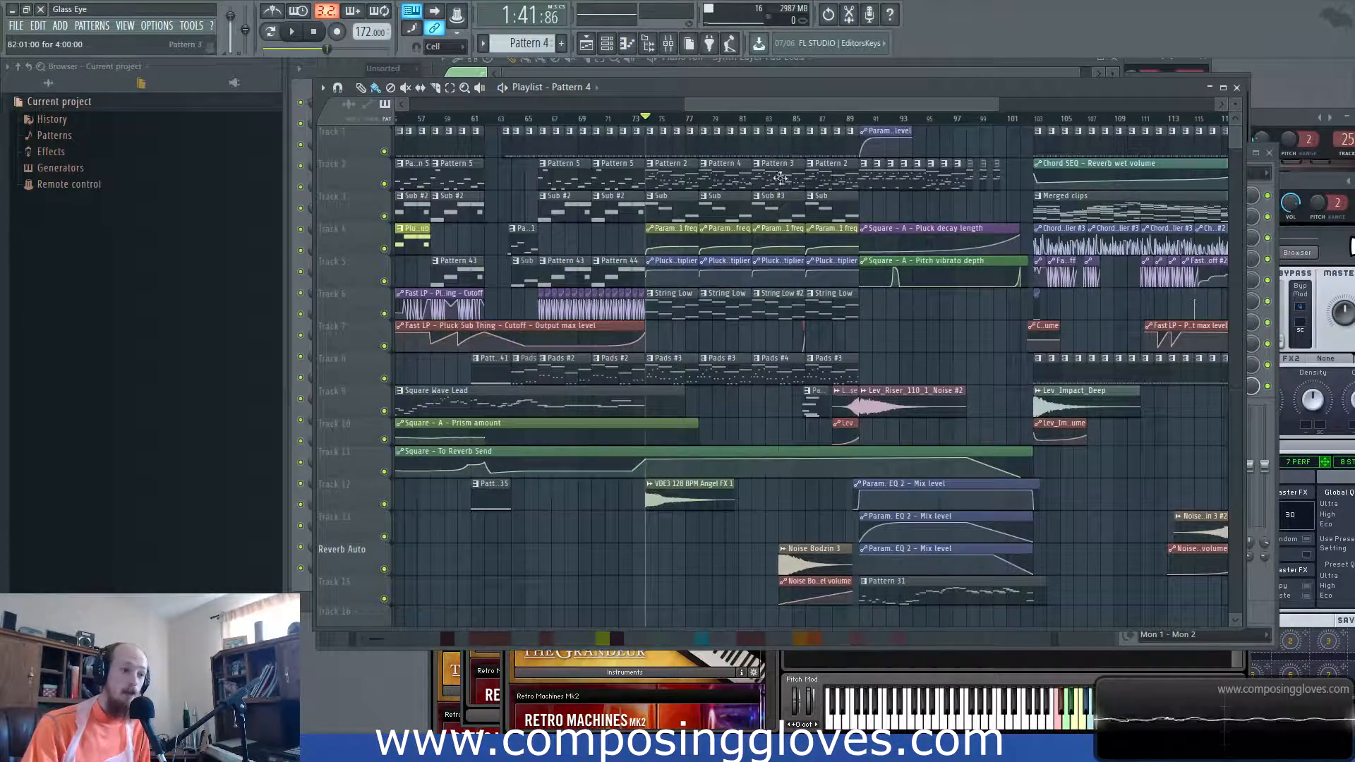
pyautogui.moveTo(647, 118); pyautogui.dragTo(657, 139)
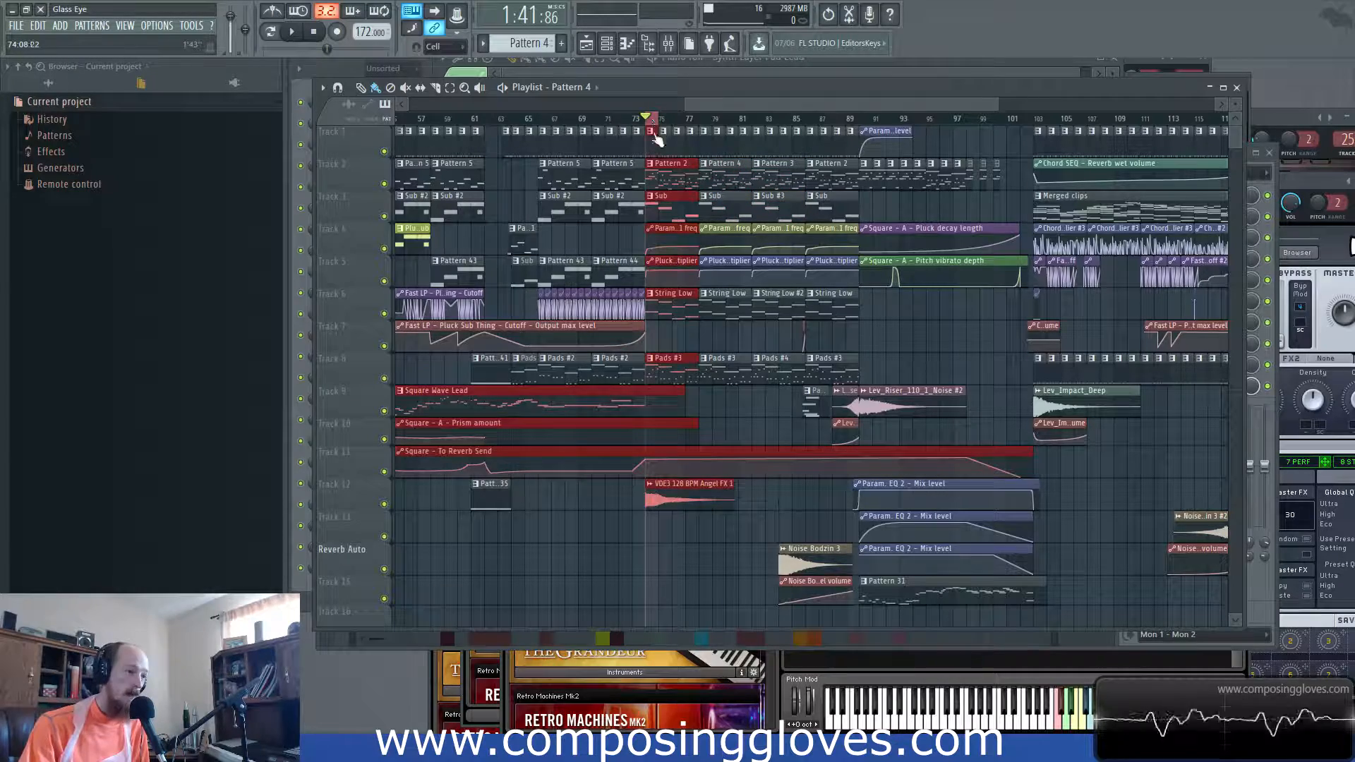
pyautogui.hotkey('ctrl', 'd')
# - Play the section from bar 74 into bar 82, then stop and reset playback to the song start
pyautogui.press('space')
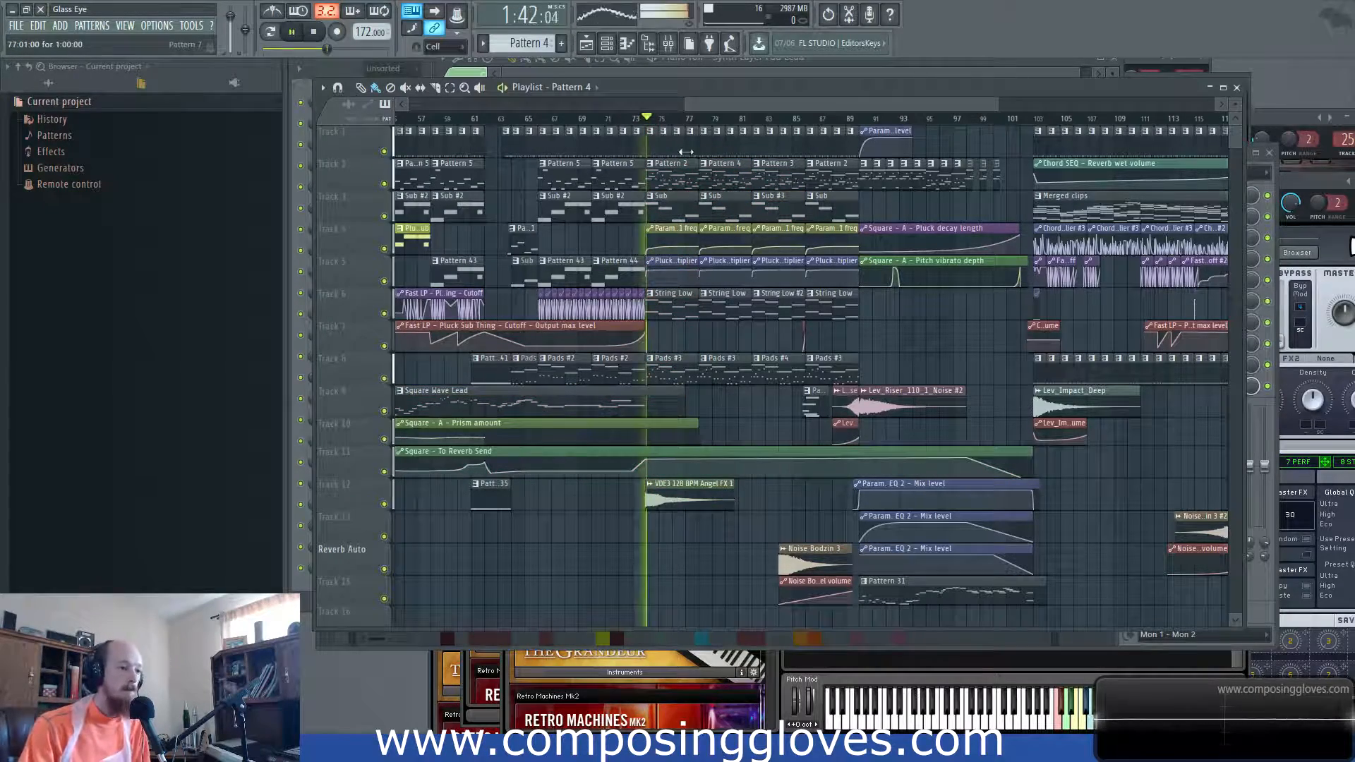
pyautogui.scroll(4, 693, 203)
pyautogui.moveTo(769, 139); pyautogui.dragTo(701, 139)
pyautogui.moveTo(746, 224); pyautogui.dragTo(713, 229)
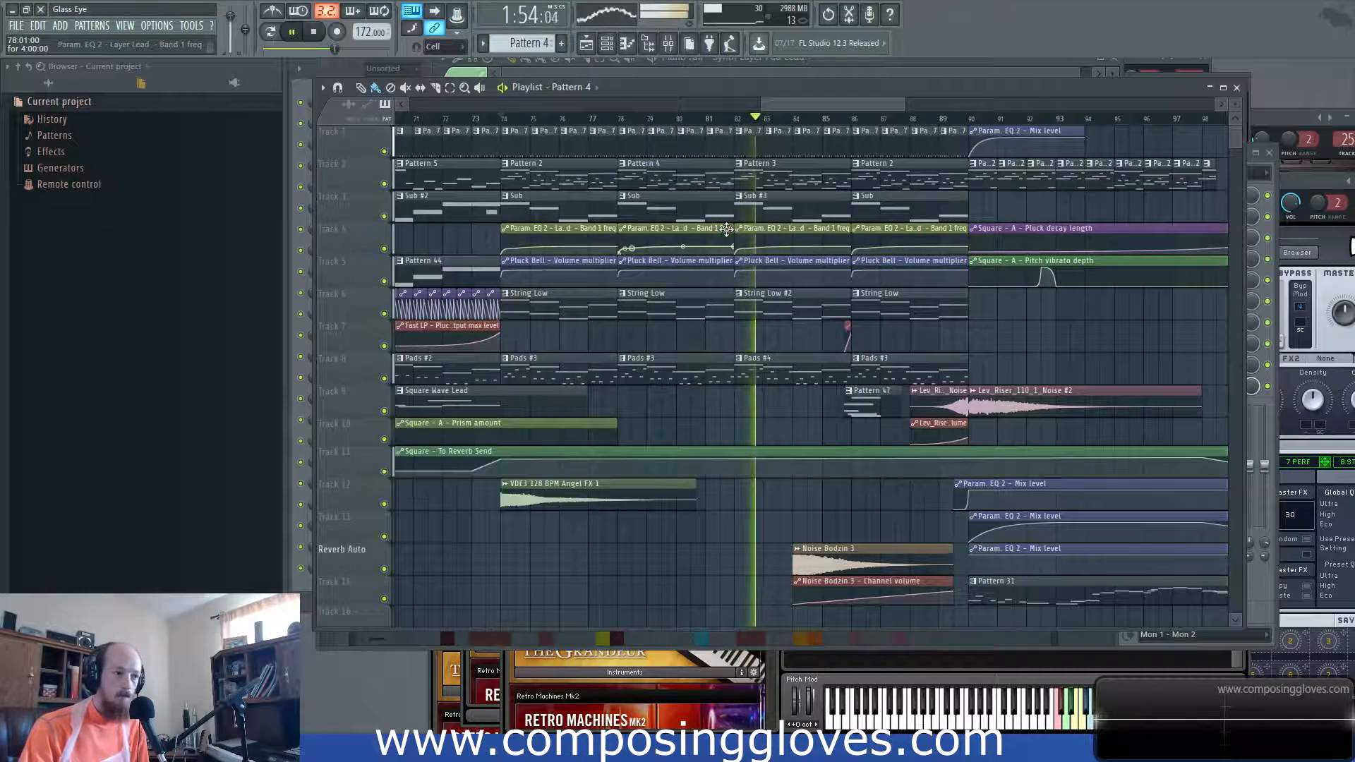
pyautogui.press('space')
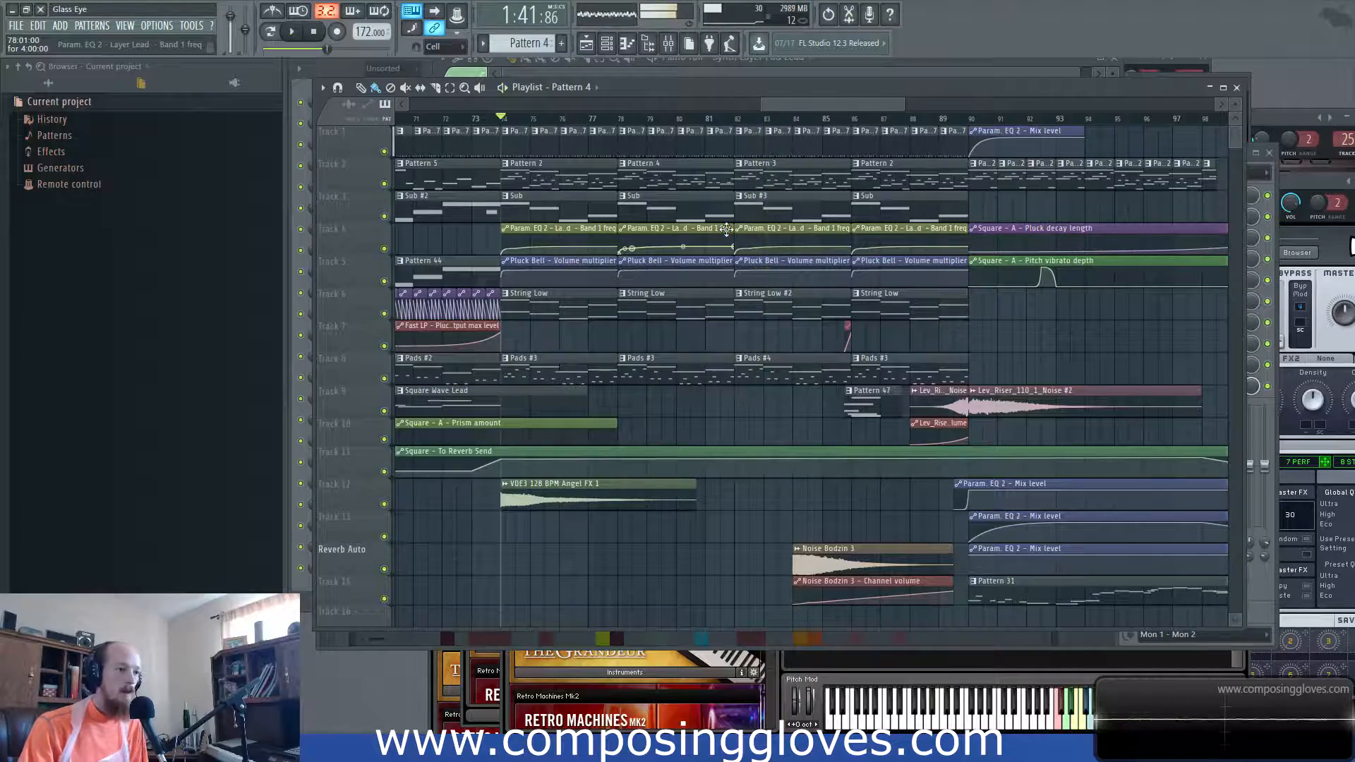
pyautogui.click(316, 32)
# - Highlight the two Lev_Riser noise clips and their volume automation around bar 90, and examine the breakdown's lower tracks
pyautogui.scroll(-4, 1021, 199)
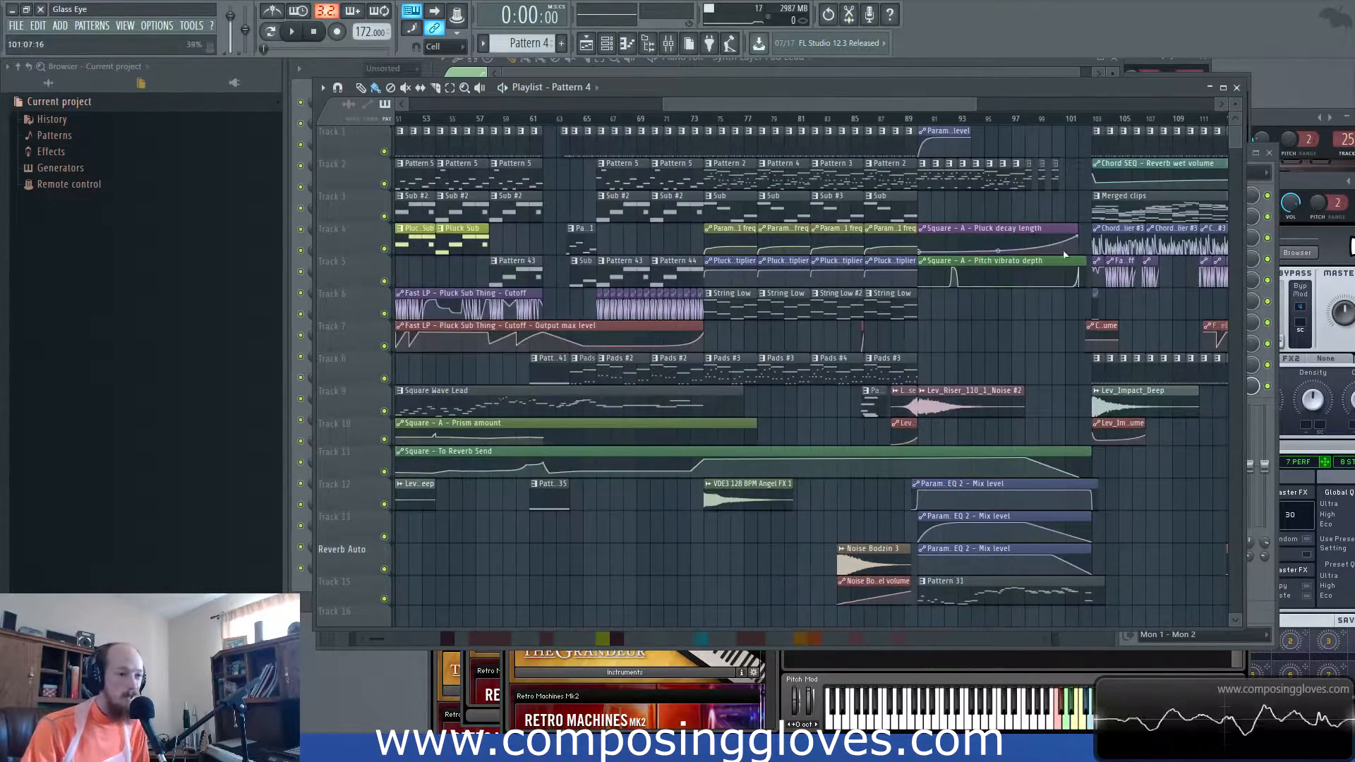
pyautogui.scroll(5, 656, 302)
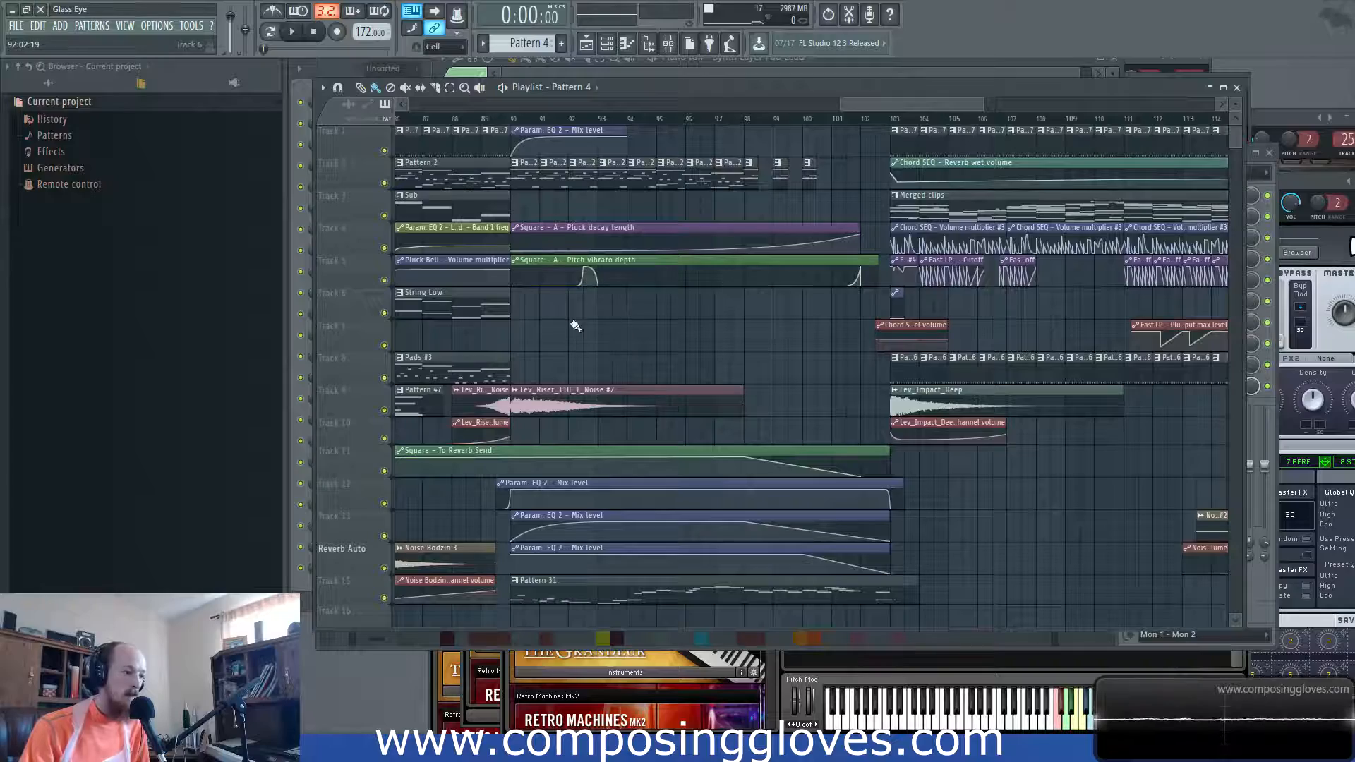
pyautogui.keyDown('ctrl'); pyautogui.keyDown('shift'); pyautogui.click(480, 413); pyautogui.keyUp('shift'); pyautogui.keyUp('ctrl')
pyautogui.keyDown('ctrl'); pyautogui.keyDown('shift'); pyautogui.click(605, 415); pyautogui.keyUp('shift'); pyautogui.keyUp('ctrl')
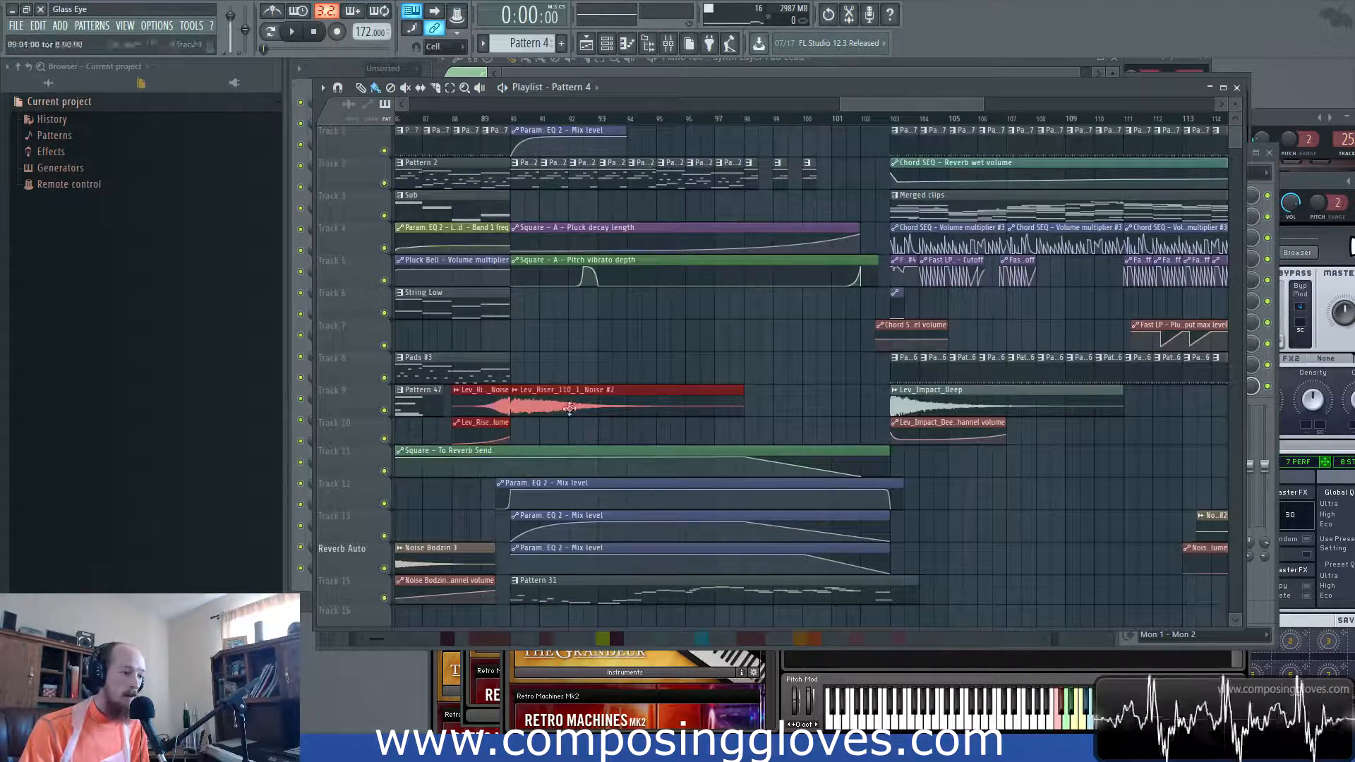
pyautogui.scroll(-3, 574, 416)
pyautogui.moveTo(576, 368); pyautogui.dragTo(636, 414)
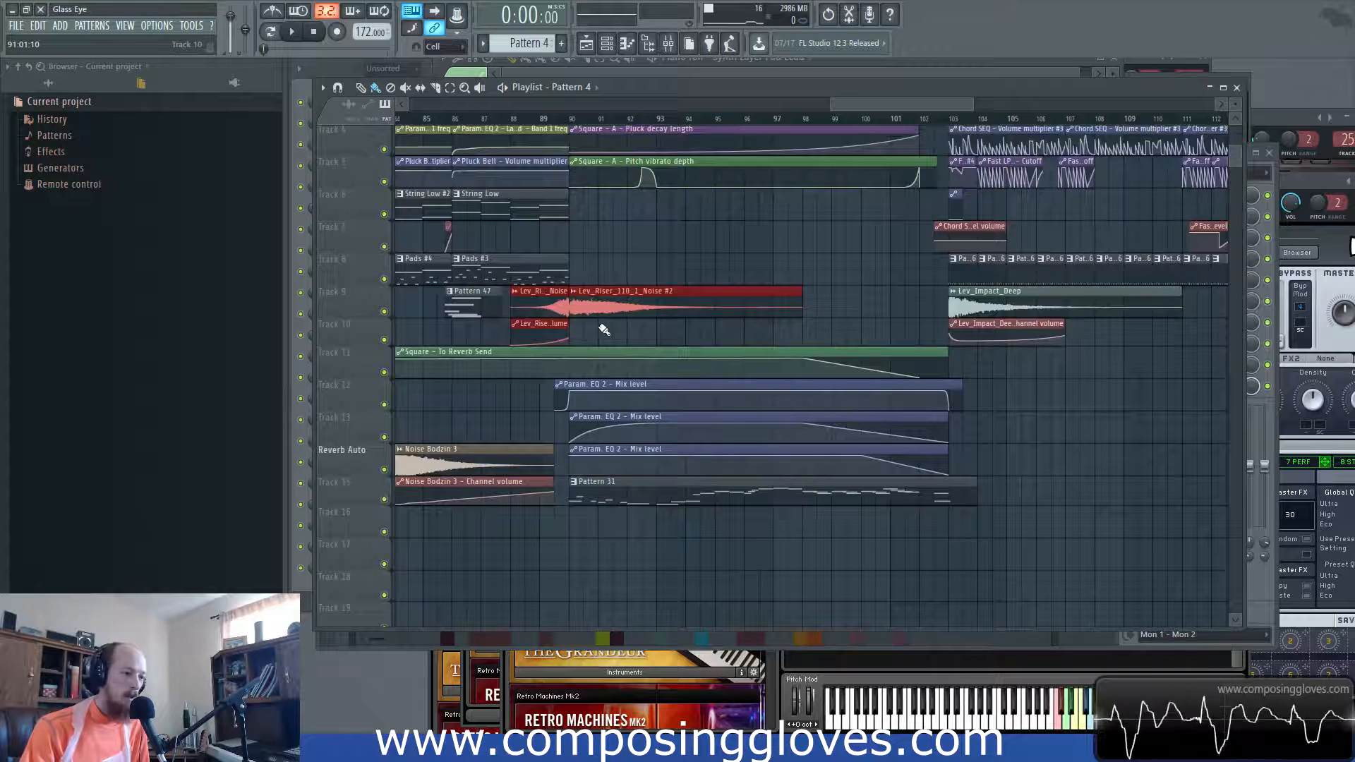
pyautogui.moveTo(576, 345); pyautogui.dragTo(561, 381)
# - Open Pattern 31 to view its Square notes, return to the playlist and show the section from bar 103 onward
pyautogui.doubleClick(692, 487)
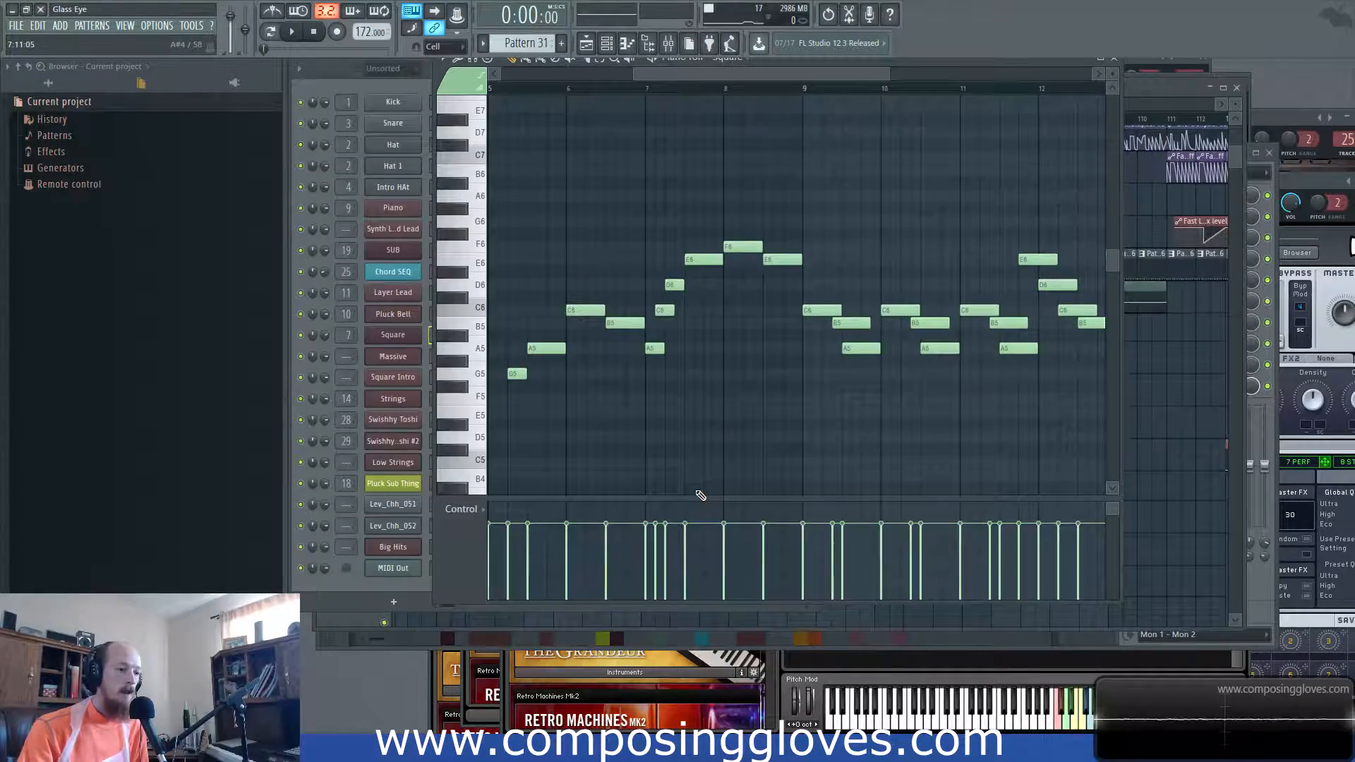
pyautogui.scroll(-2, 928, 348)
pyautogui.click(1159, 91)
pyautogui.moveTo(918, 446); pyautogui.dragTo(741, 549)
pyautogui.moveTo(852, 427); pyautogui.dragTo(718, 484)
pyautogui.moveTo(875, 396); pyautogui.dragTo(719, 434)
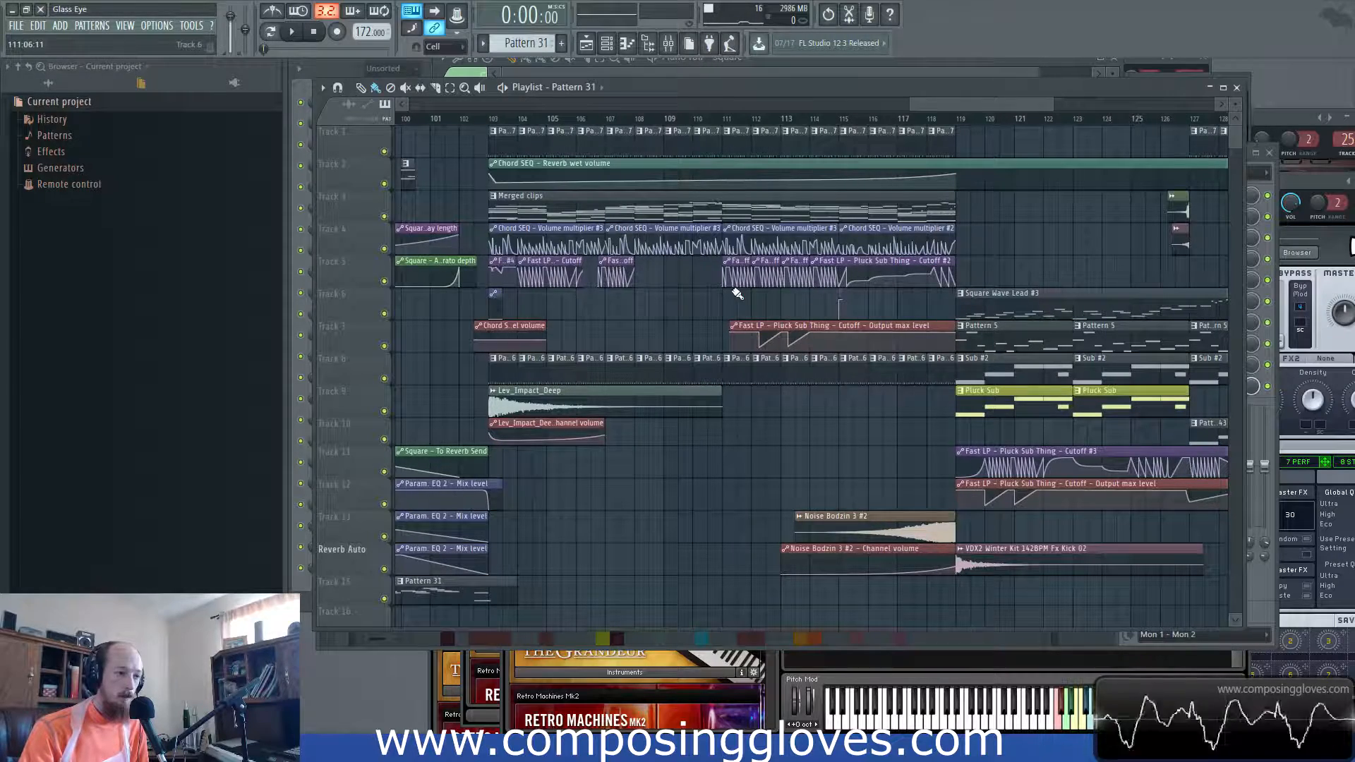
# - Play the transition from bar 102 into the section at bar 103 and stop playback
pyautogui.scroll(6, 460, 272)
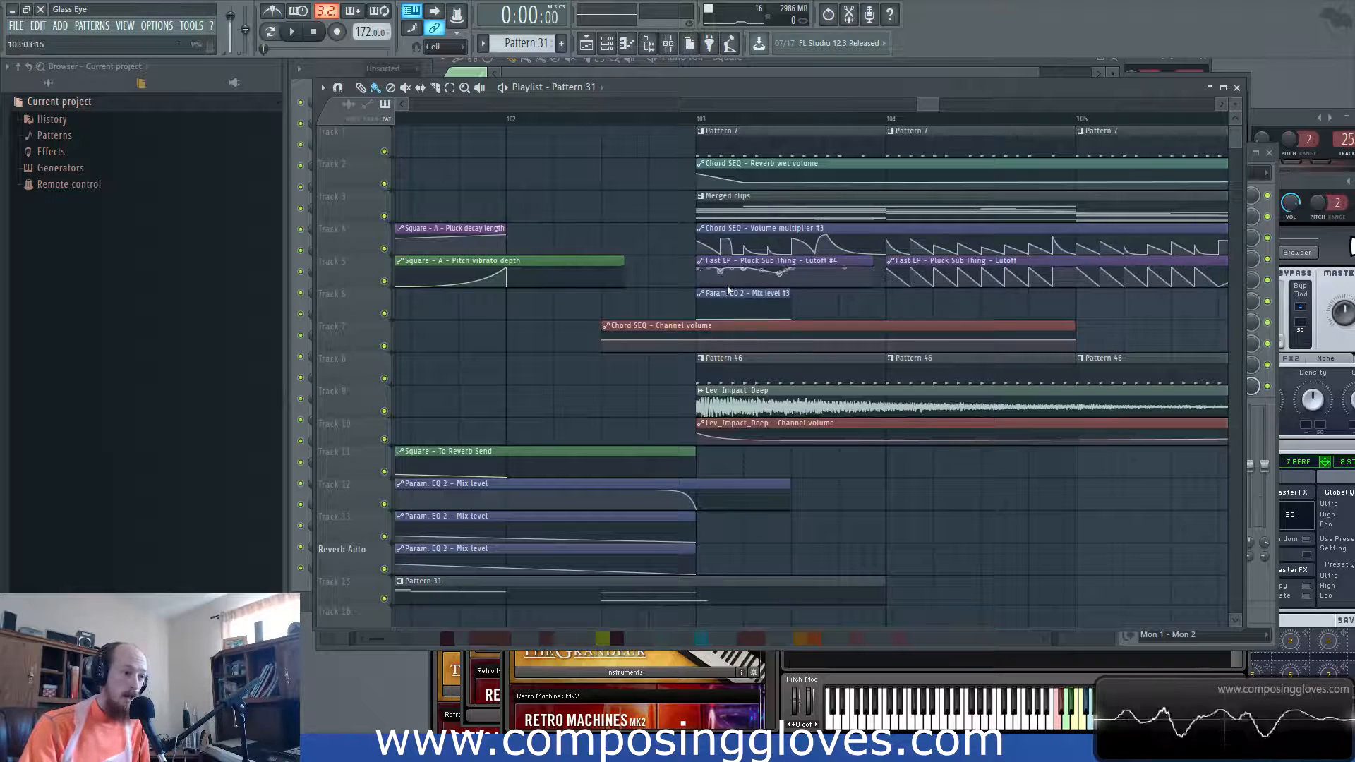
pyautogui.click(698, 121)
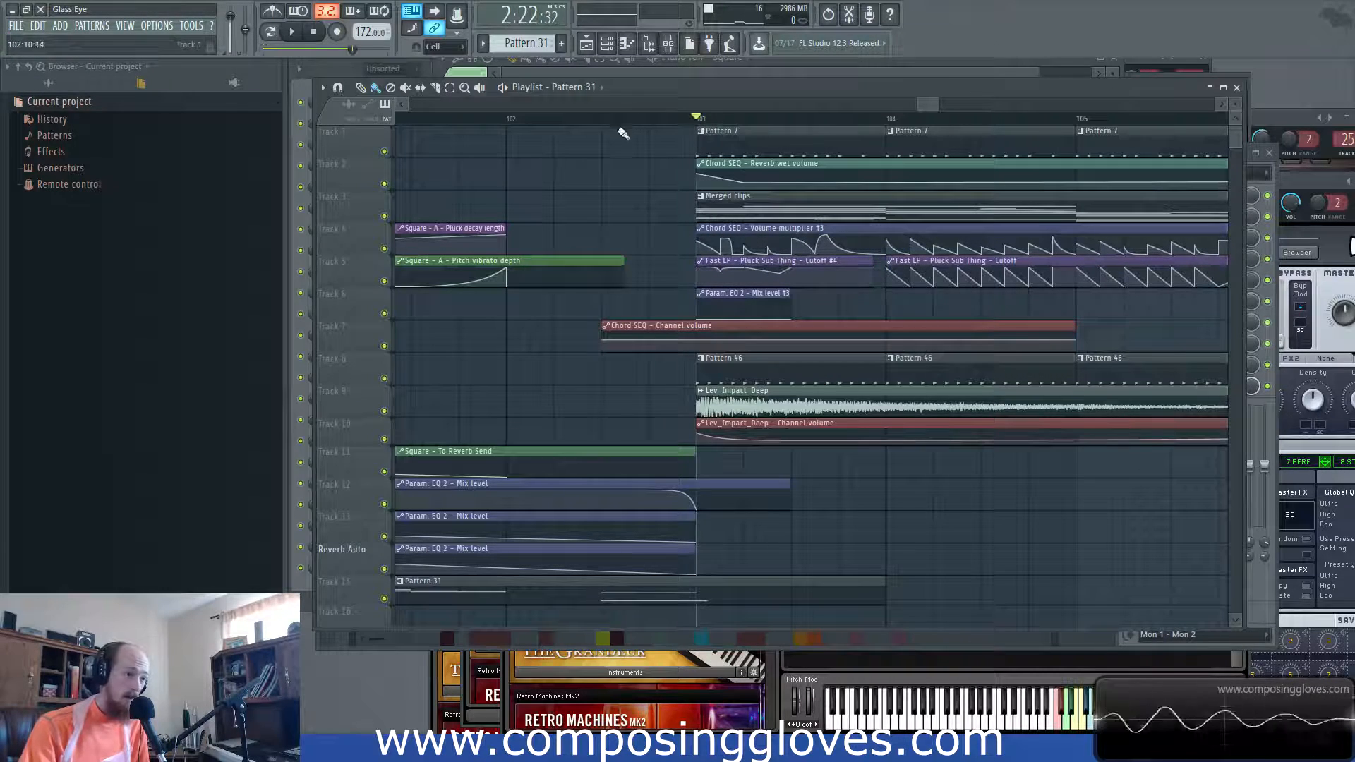
pyautogui.click(520, 124)
pyautogui.press('space')
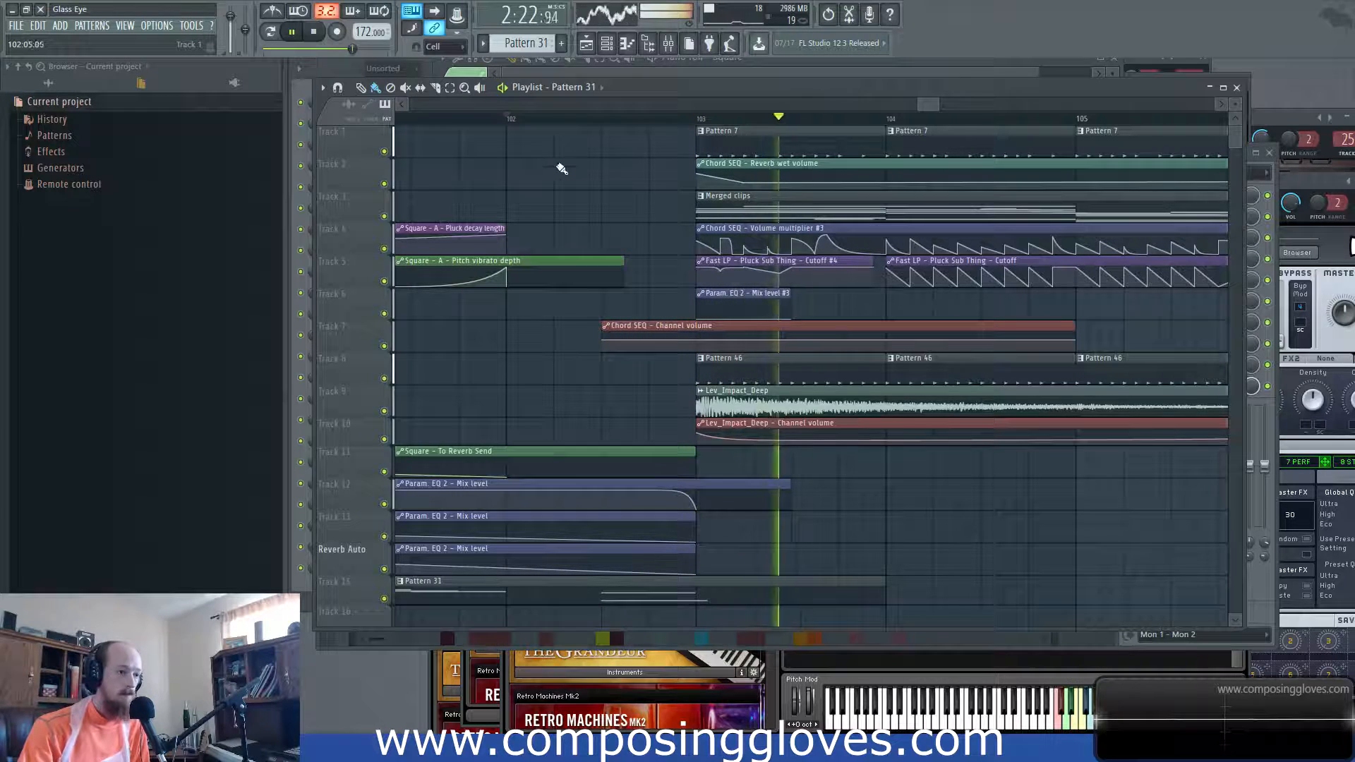
pyautogui.press('space')
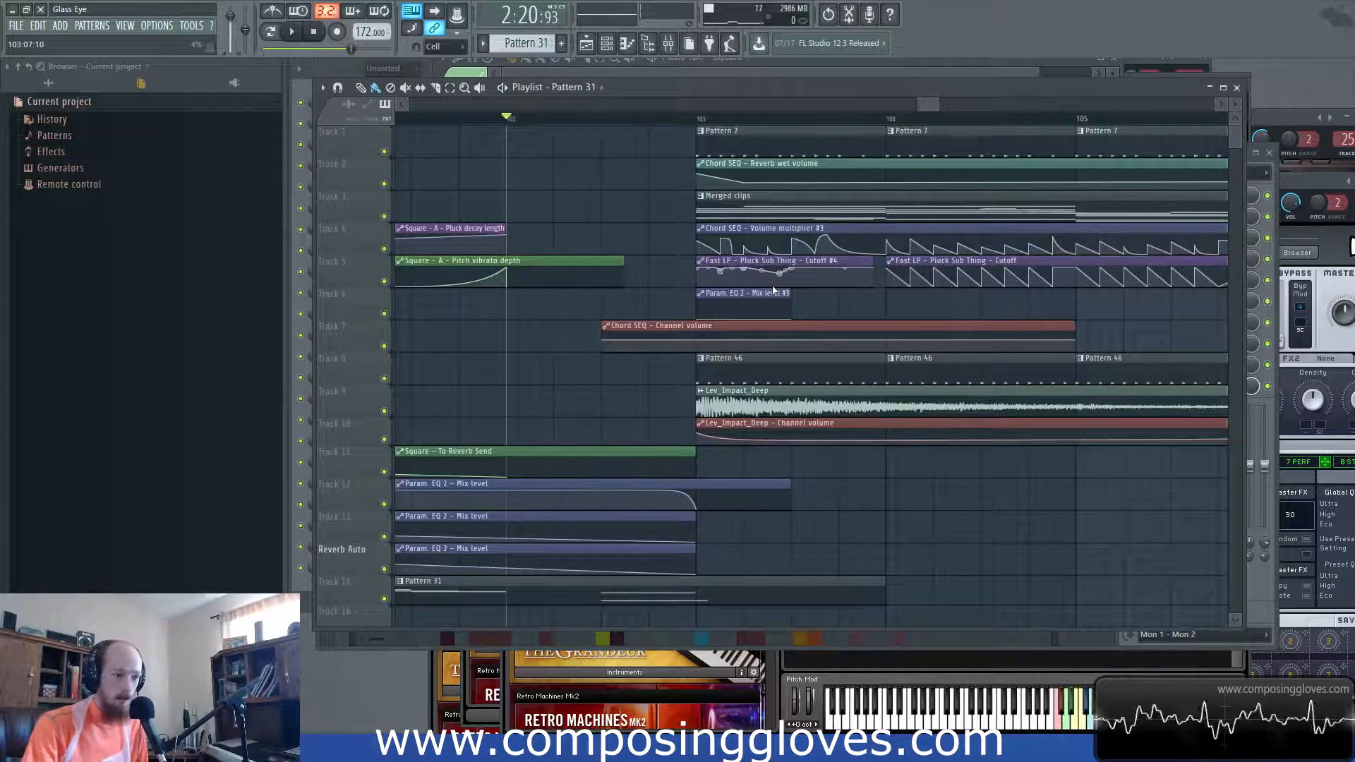
# - Examine the Pluck Sub Thing cutoff and Chord SEQ volume automation at bar 103 up close
pyautogui.scroll(-4, 821, 281)
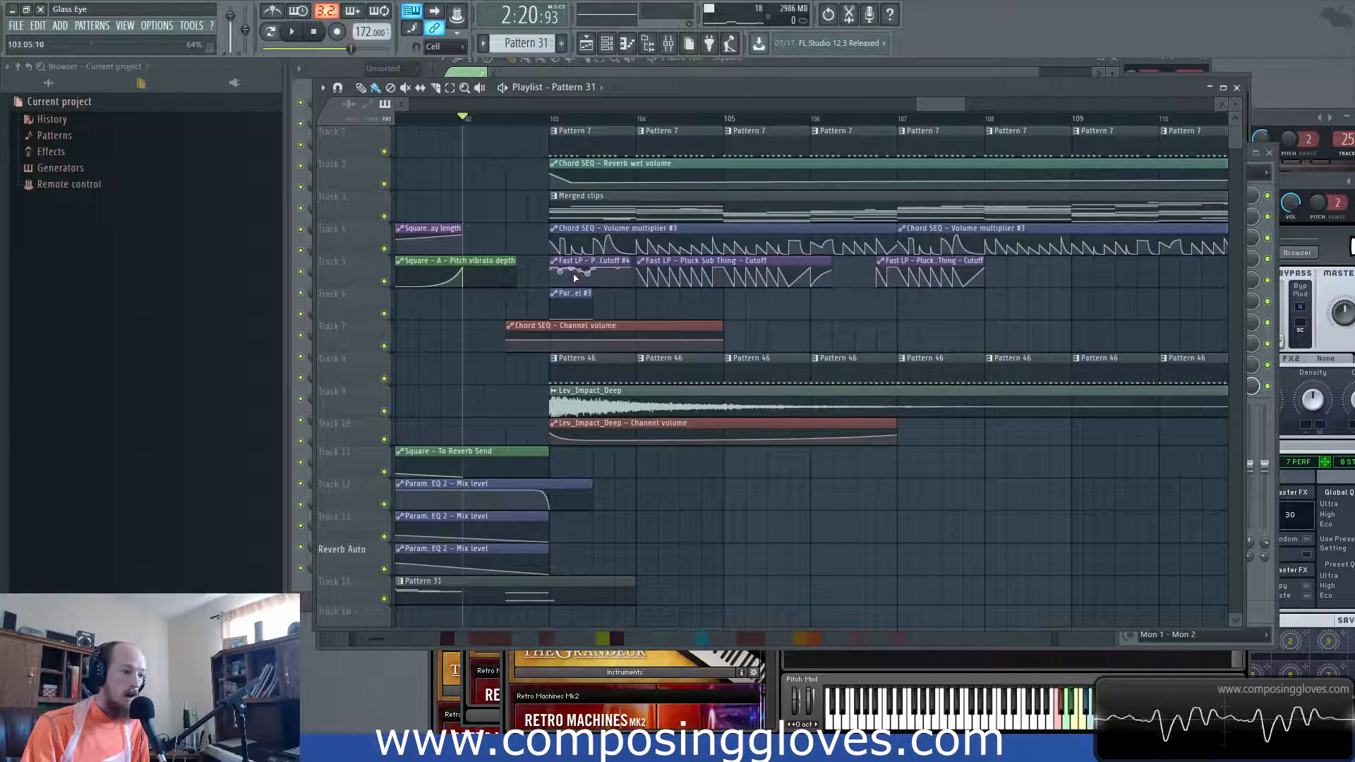
pyautogui.scroll(5, 564, 275)
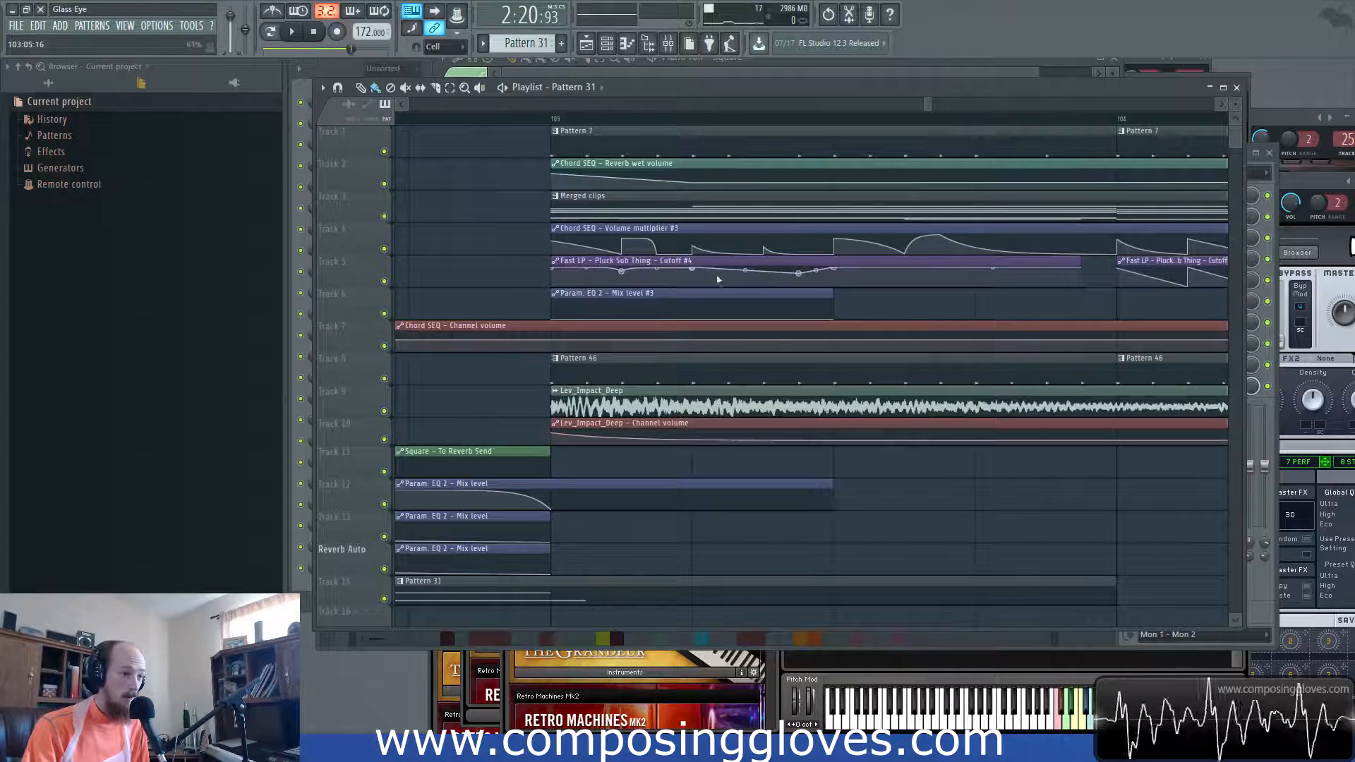
pyautogui.scroll(-2, 866, 257)
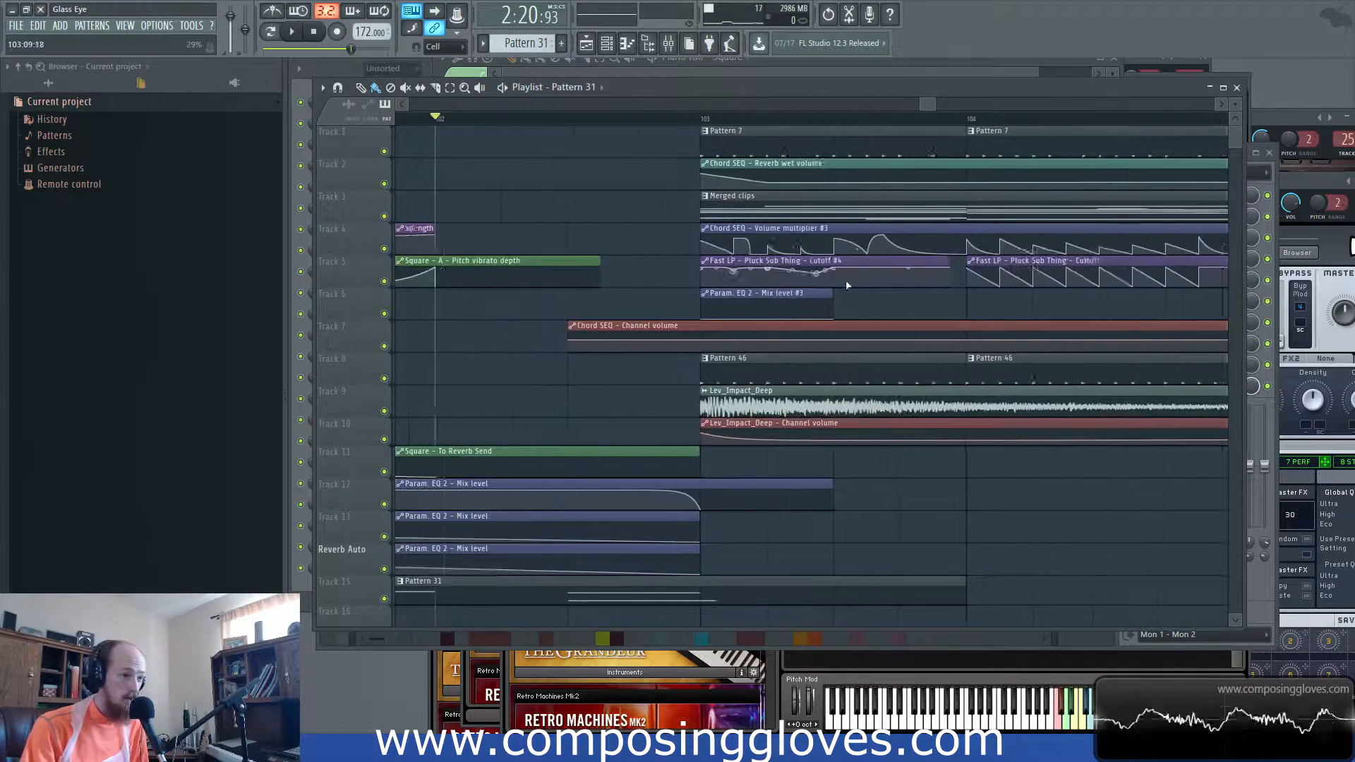
pyautogui.moveTo(972, 238); pyautogui.dragTo(797, 243)
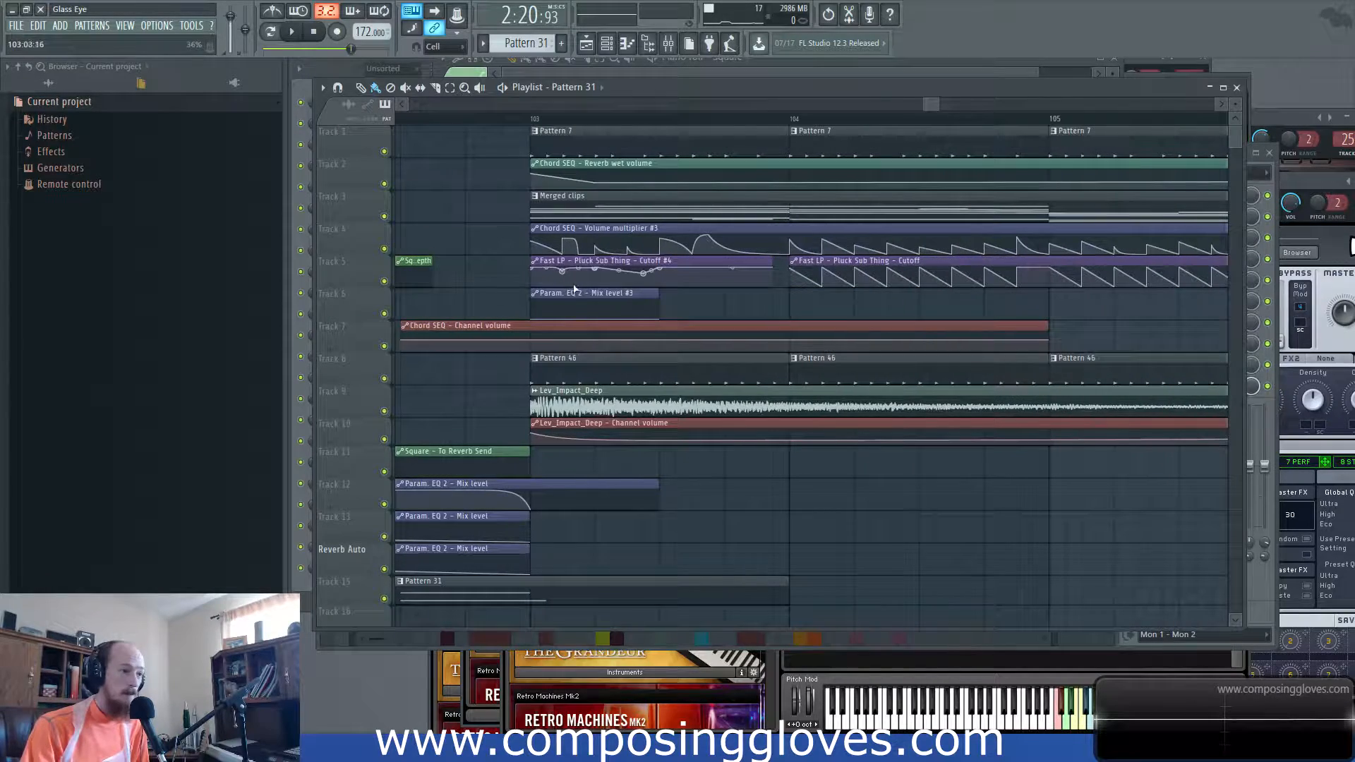
# - Show the channels of the Merged clips pattern, view its SUB instrument and notes, and return to the playlist around bar 103
pyautogui.click(648, 205)
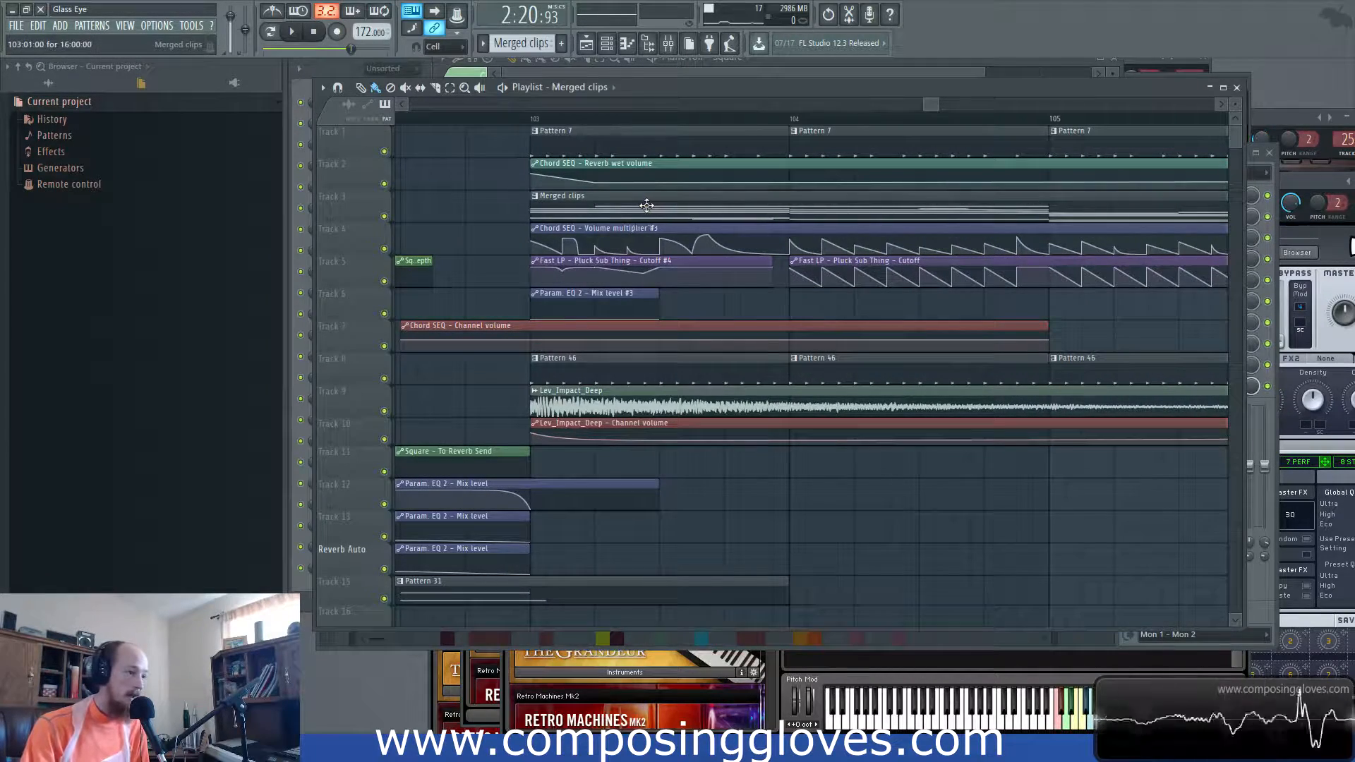
pyautogui.press('F6')
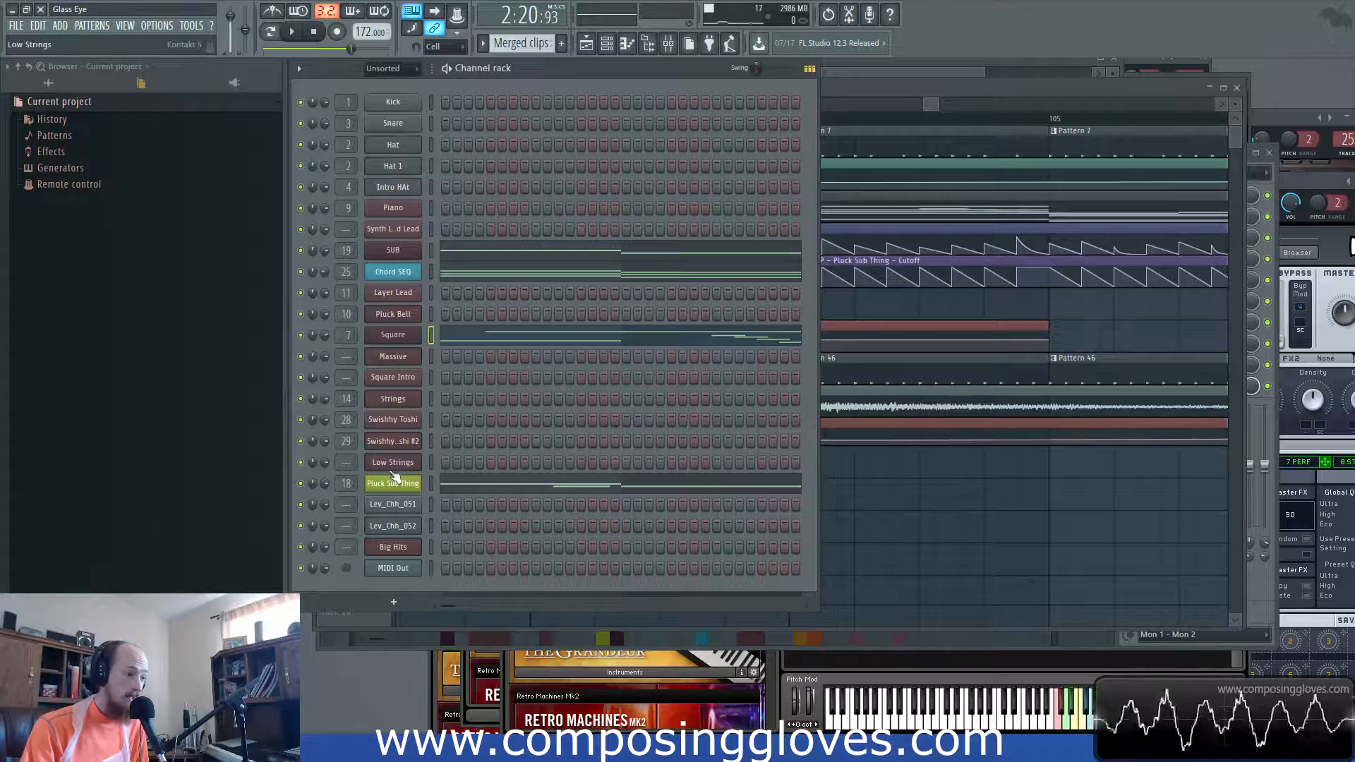
pyautogui.click(397, 255)
pyautogui.click(462, 258)
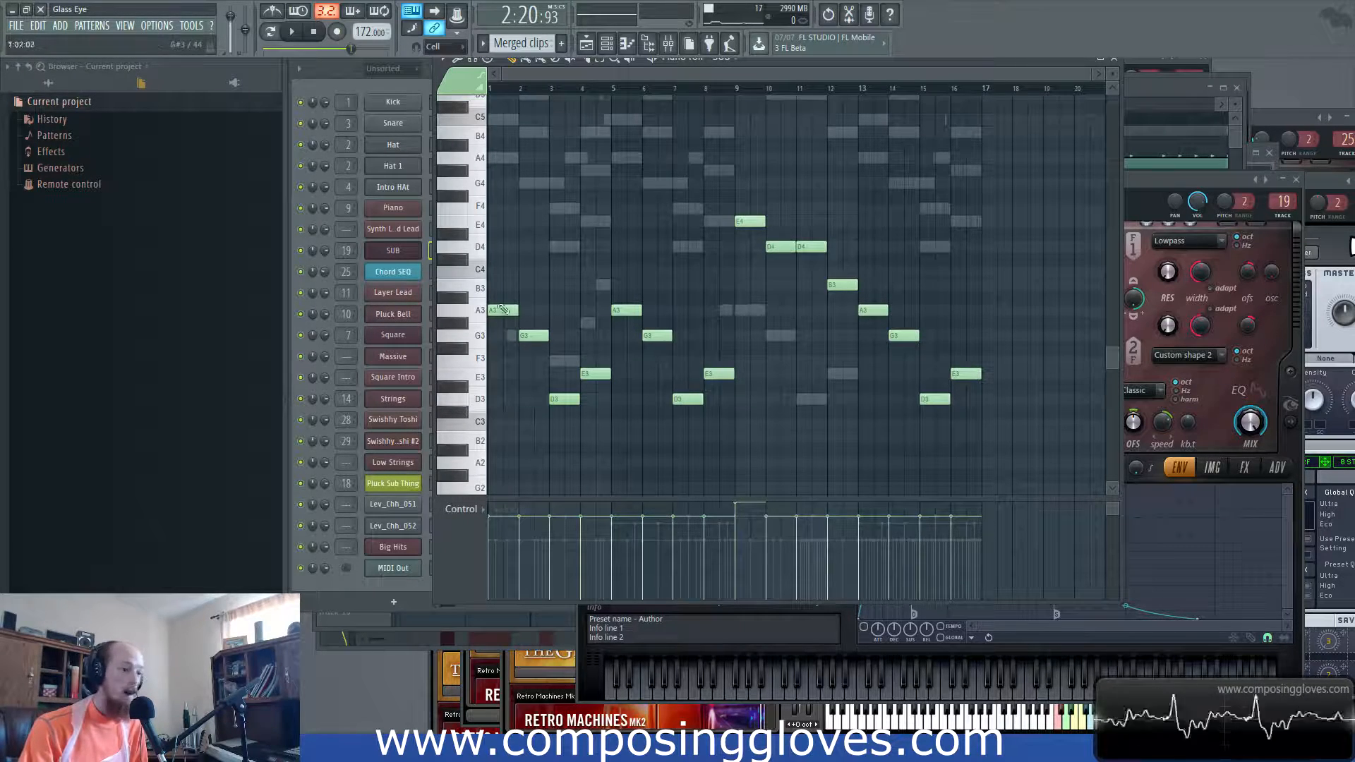
pyautogui.click(1162, 90)
pyautogui.scroll(-4, 721, 346)
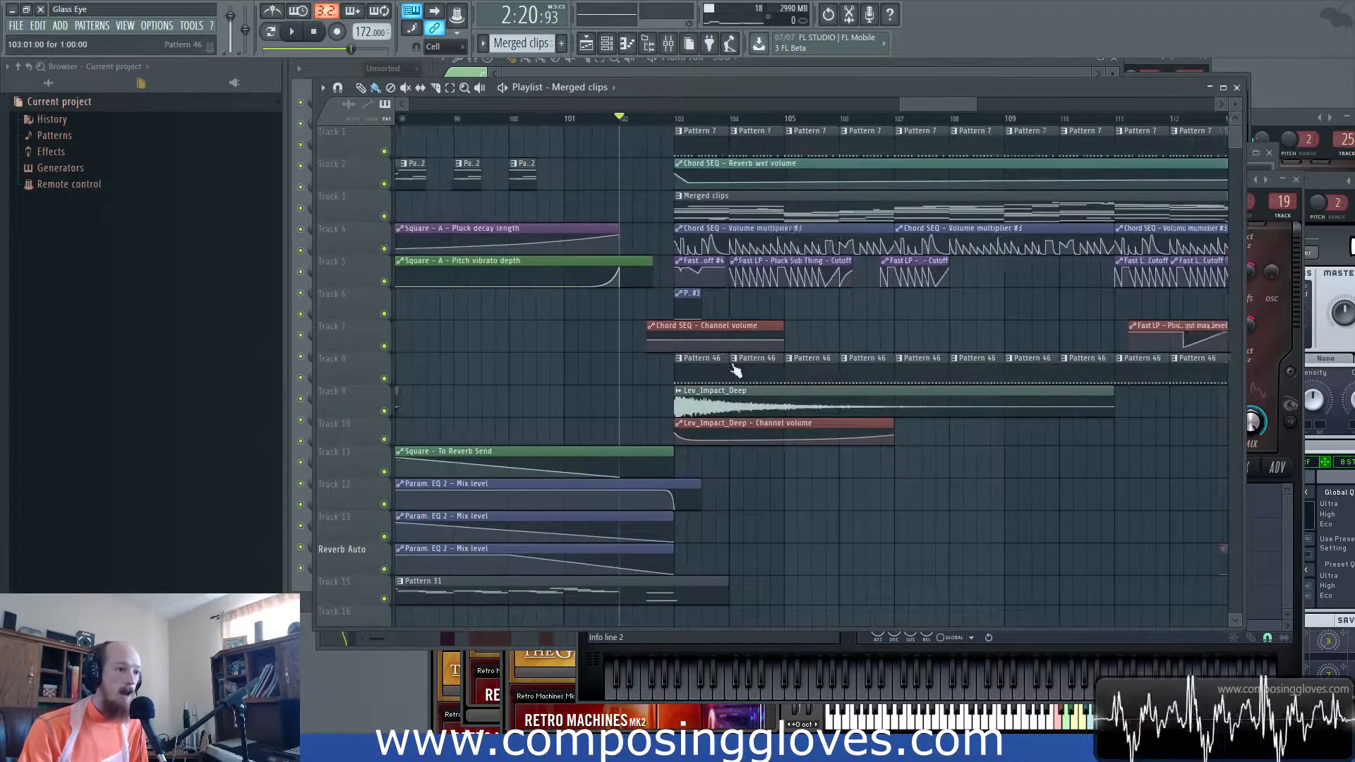
# - Look over the build-up from bar 103 to bar 119 and select the Noise Bodzin 3 #2 clip with its channel volume automation
pyautogui.hscroll(1, 784, 417)
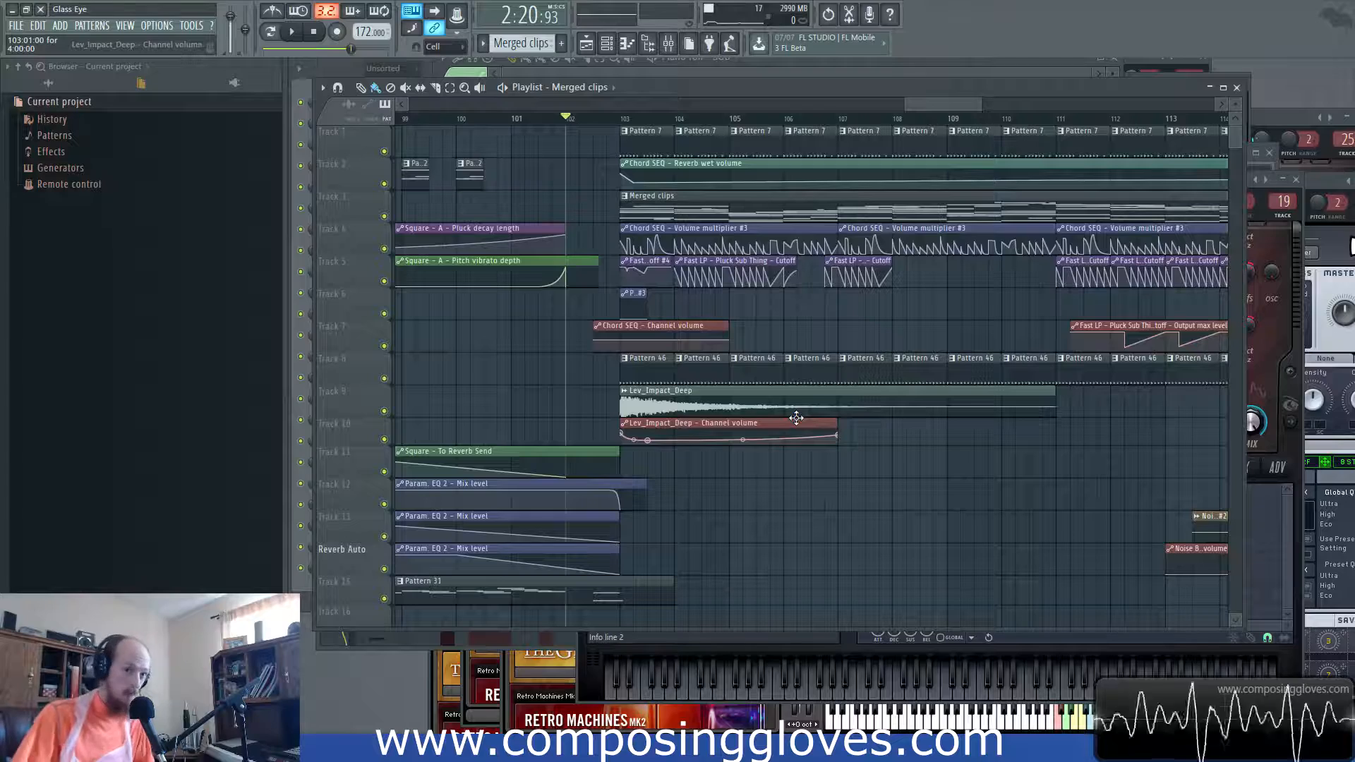
pyautogui.hscroll(2, 790, 300)
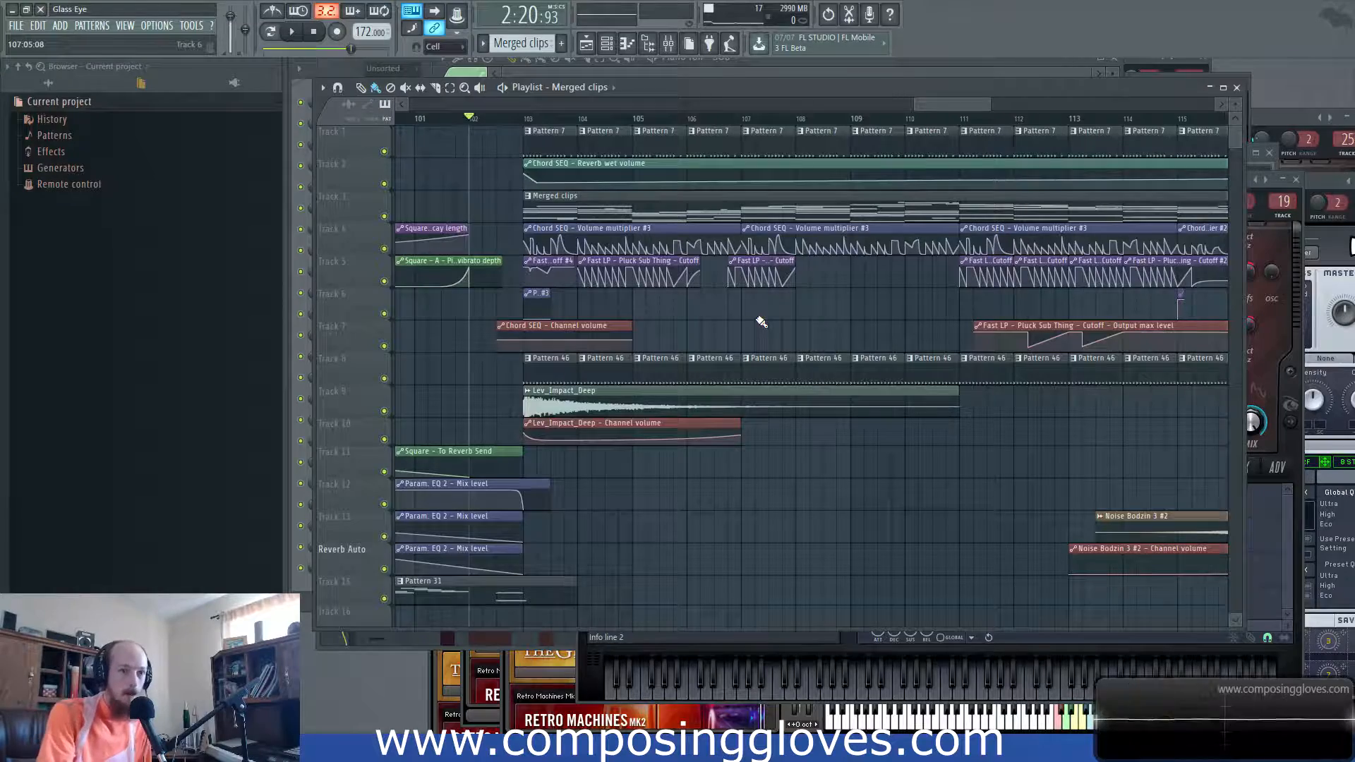
pyautogui.hscroll(8, 770, 325)
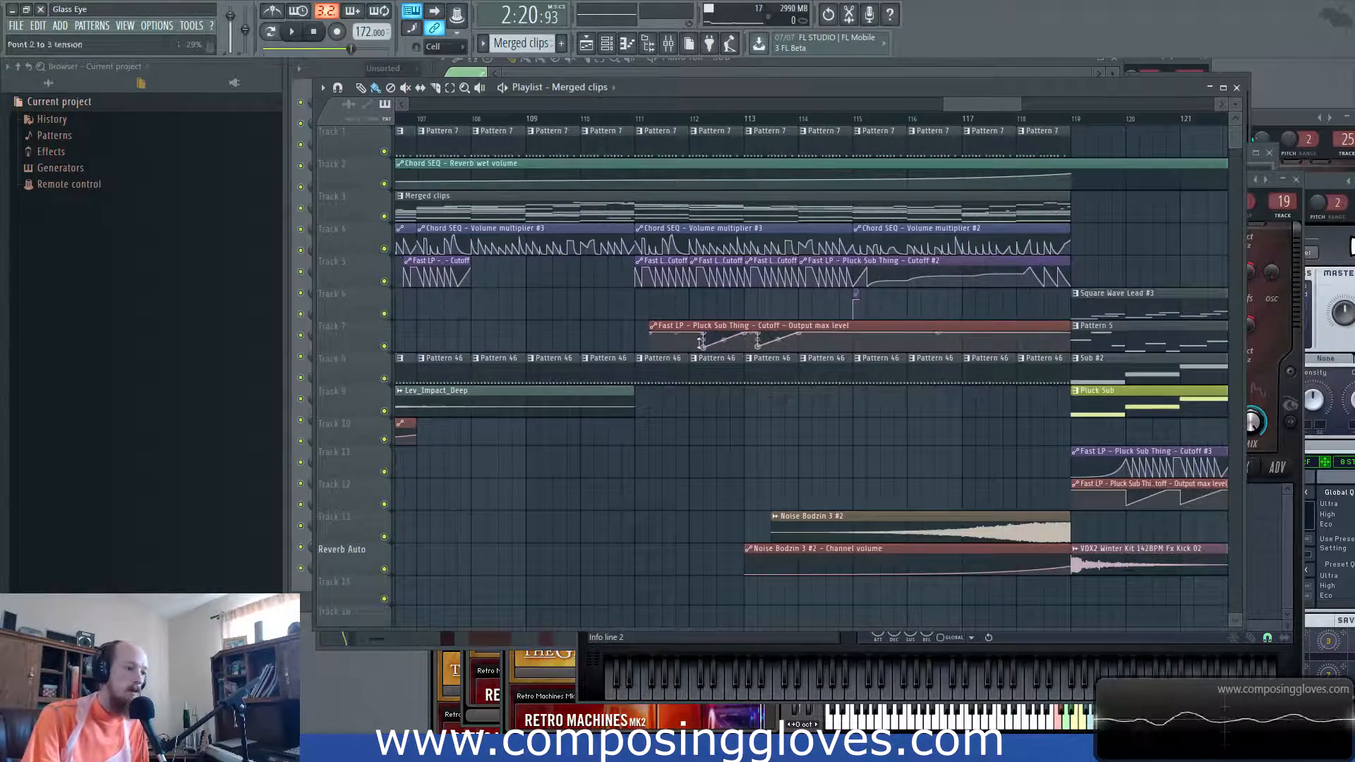
pyautogui.scroll(5, 694, 359)
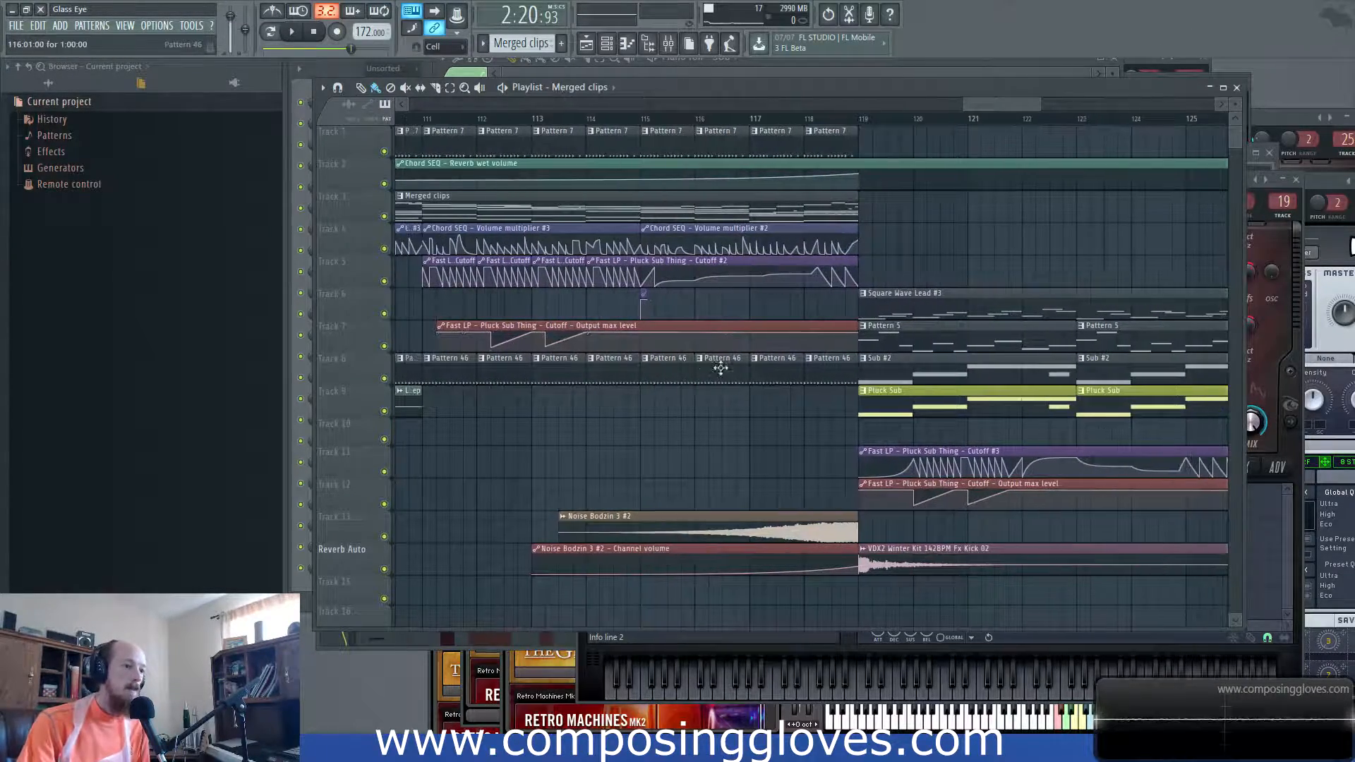
pyautogui.scroll(-6, 746, 342)
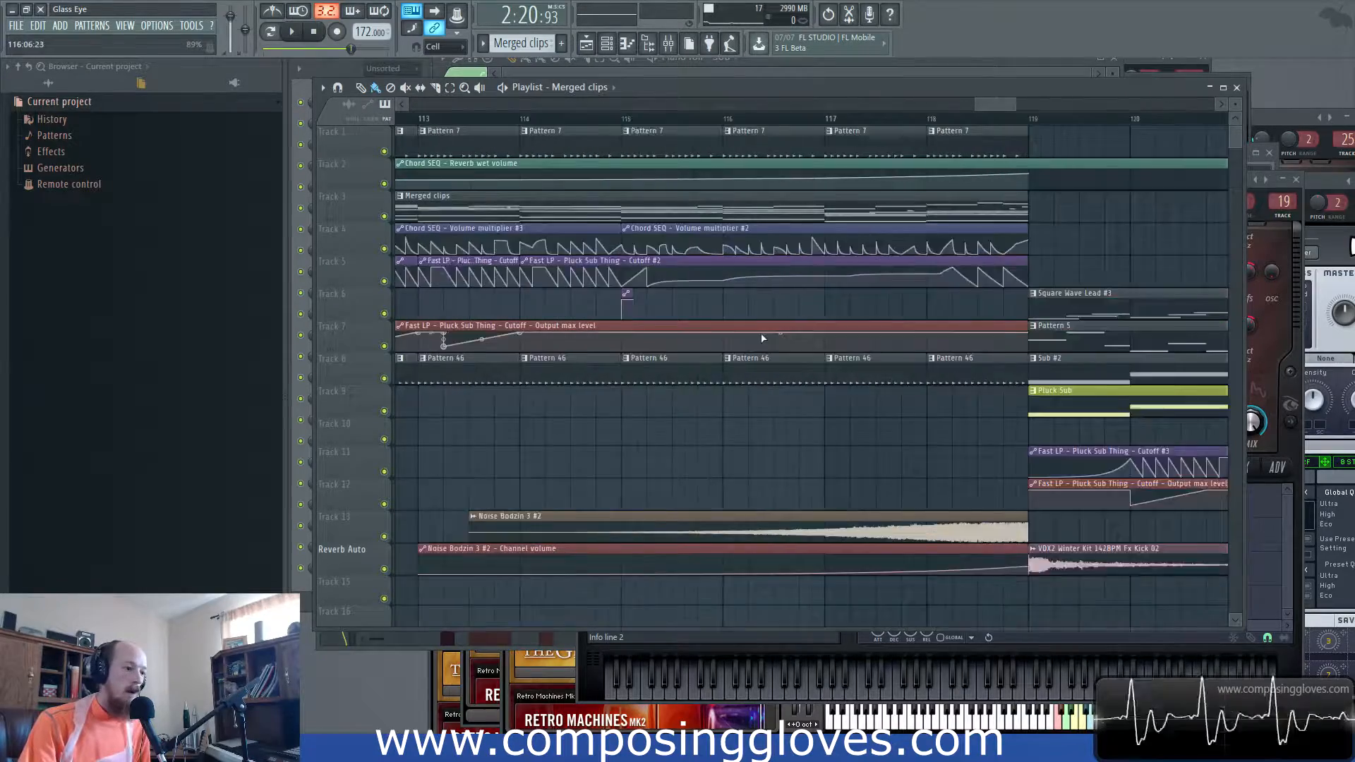
pyautogui.moveTo(746, 499); pyautogui.dragTo(783, 557)
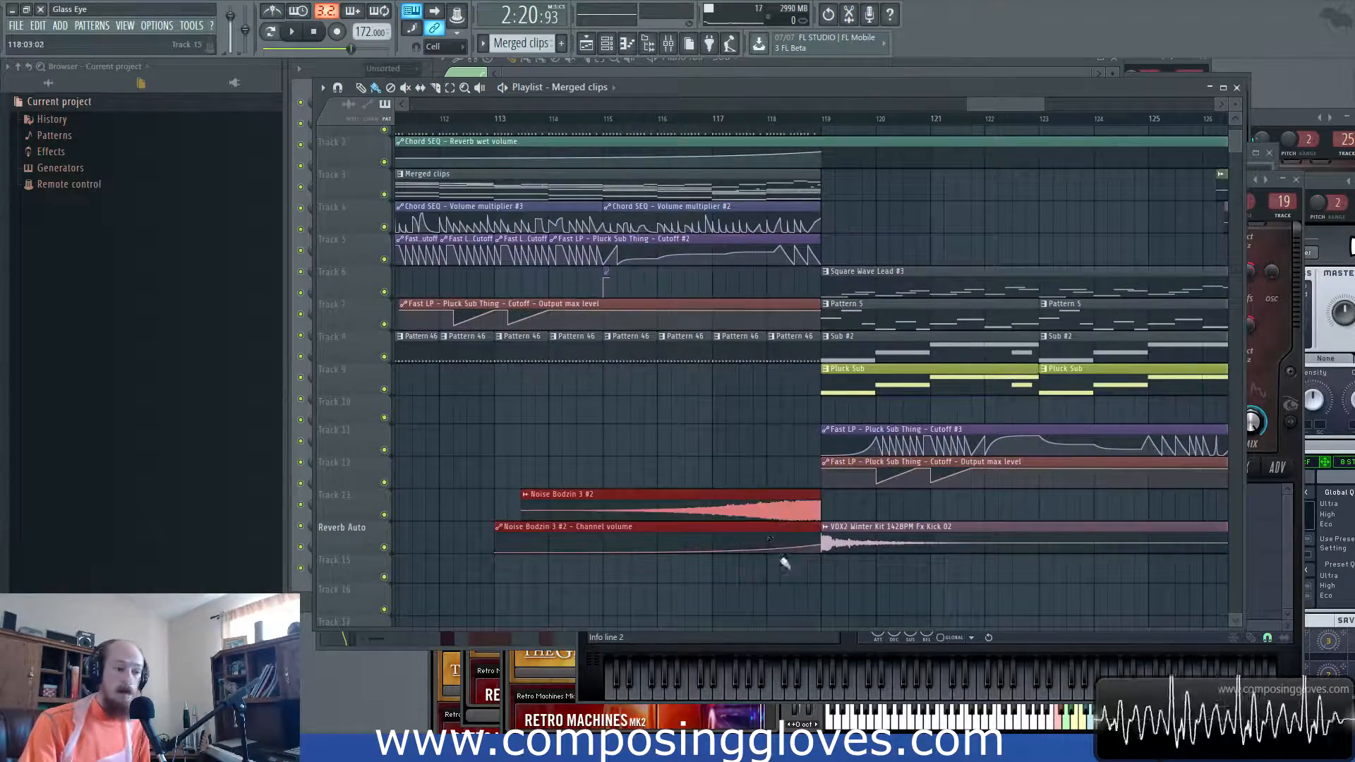
# - Go back to the earlier Noise Bodzin 3 clip at bar 84 and select it together with its channel volume automation
pyautogui.moveTo(621, 384); pyautogui.dragTo(1059, 469)
pyautogui.scroll(-4, 1057, 494)
pyautogui.moveTo(489, 574); pyautogui.dragTo(1058, 521)
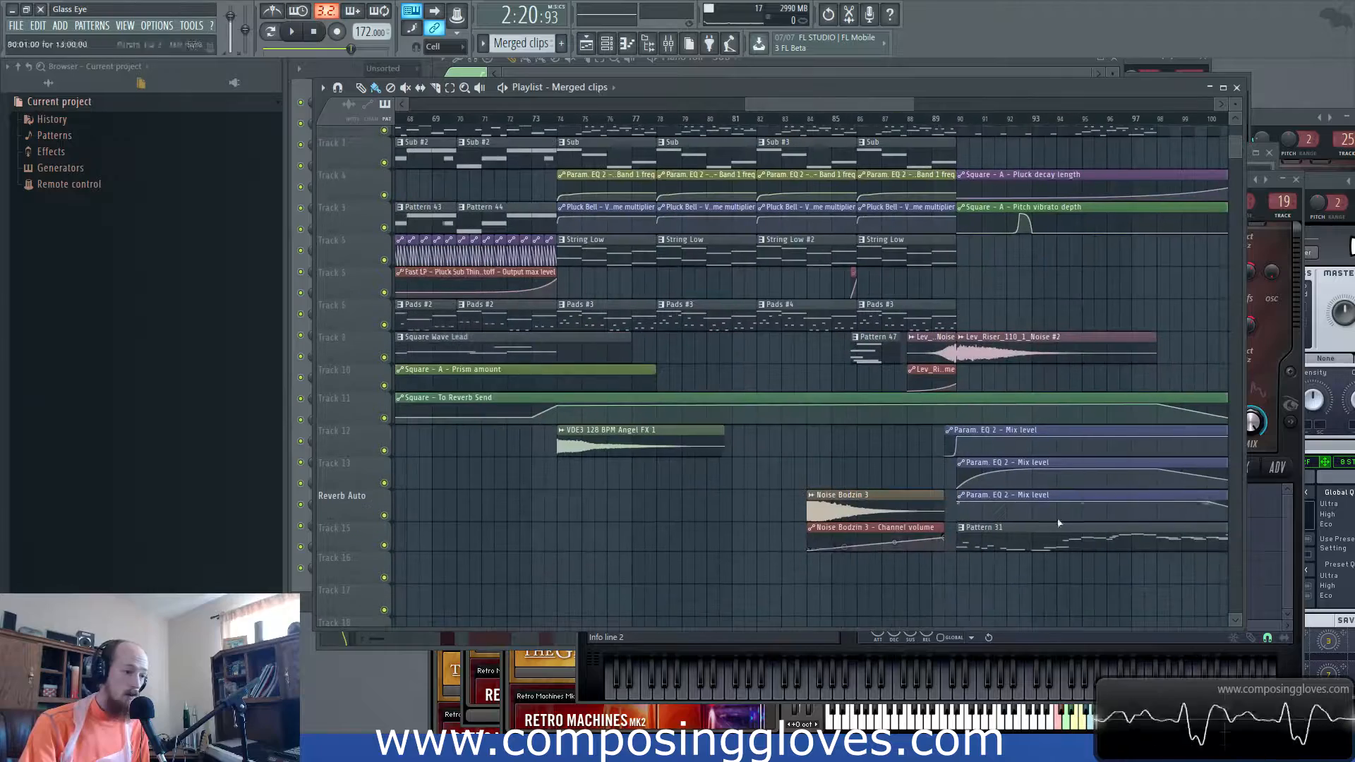
pyautogui.moveTo(871, 507); pyautogui.dragTo(854, 550)
pyautogui.scroll(6, 820, 533)
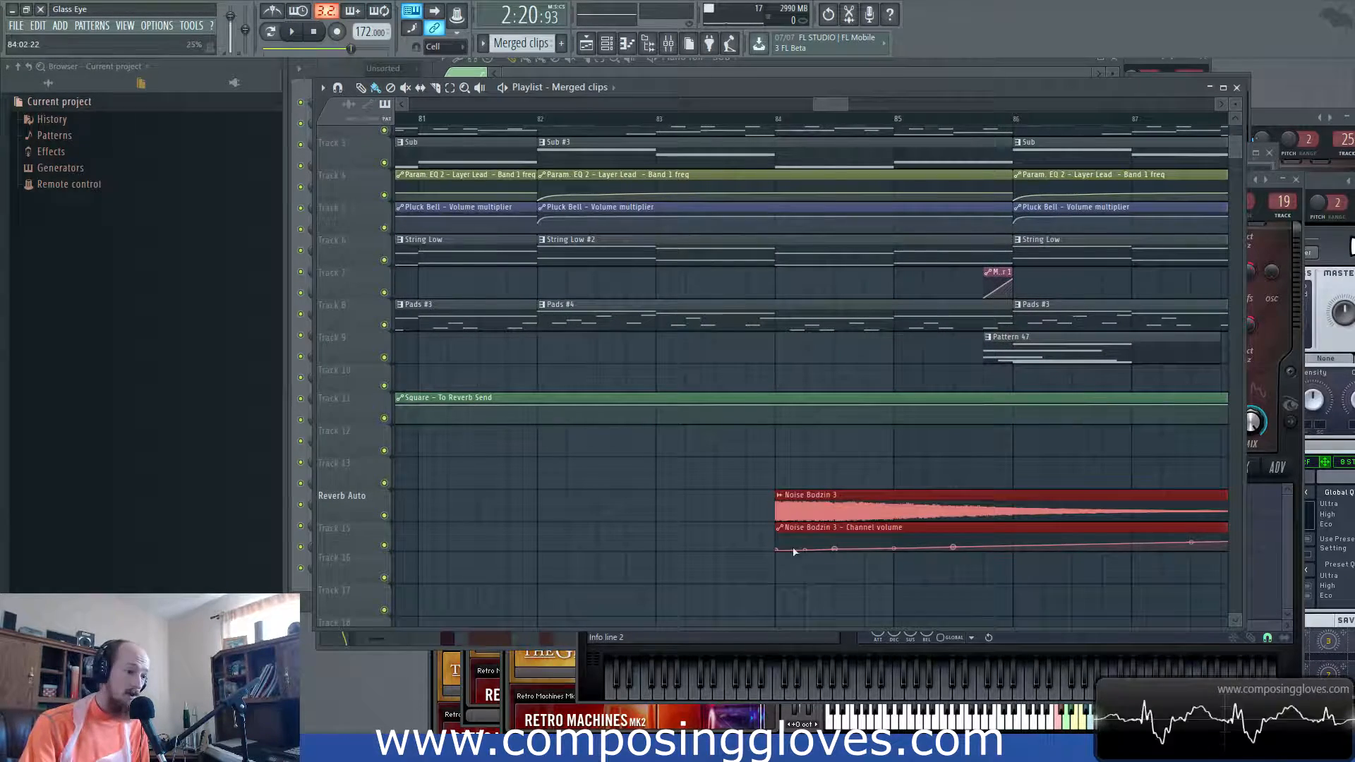
# - Return to the build-up before bar 119 and examine the Noise Bodzin 3 #2 clip and its volume automation up close
pyautogui.moveTo(1110, 393); pyautogui.dragTo(402, 373)
pyautogui.scroll(-3, 1013, 388)
pyautogui.moveTo(988, 395); pyautogui.dragTo(408, 421)
pyautogui.moveTo(859, 459); pyautogui.dragTo(424, 449)
pyautogui.moveTo(931, 460); pyautogui.dragTo(535, 448)
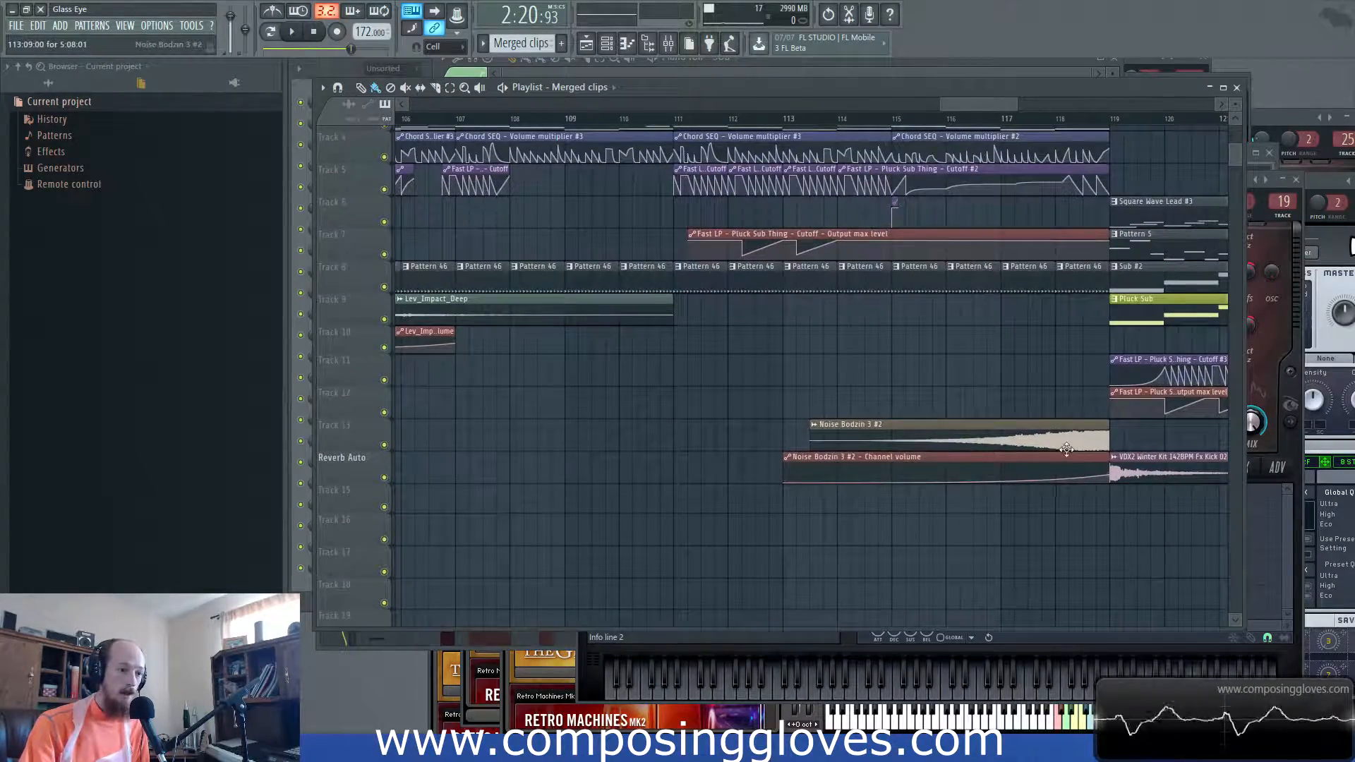
pyautogui.scroll(-1, 1066, 450)
pyautogui.scroll(2, 1063, 470)
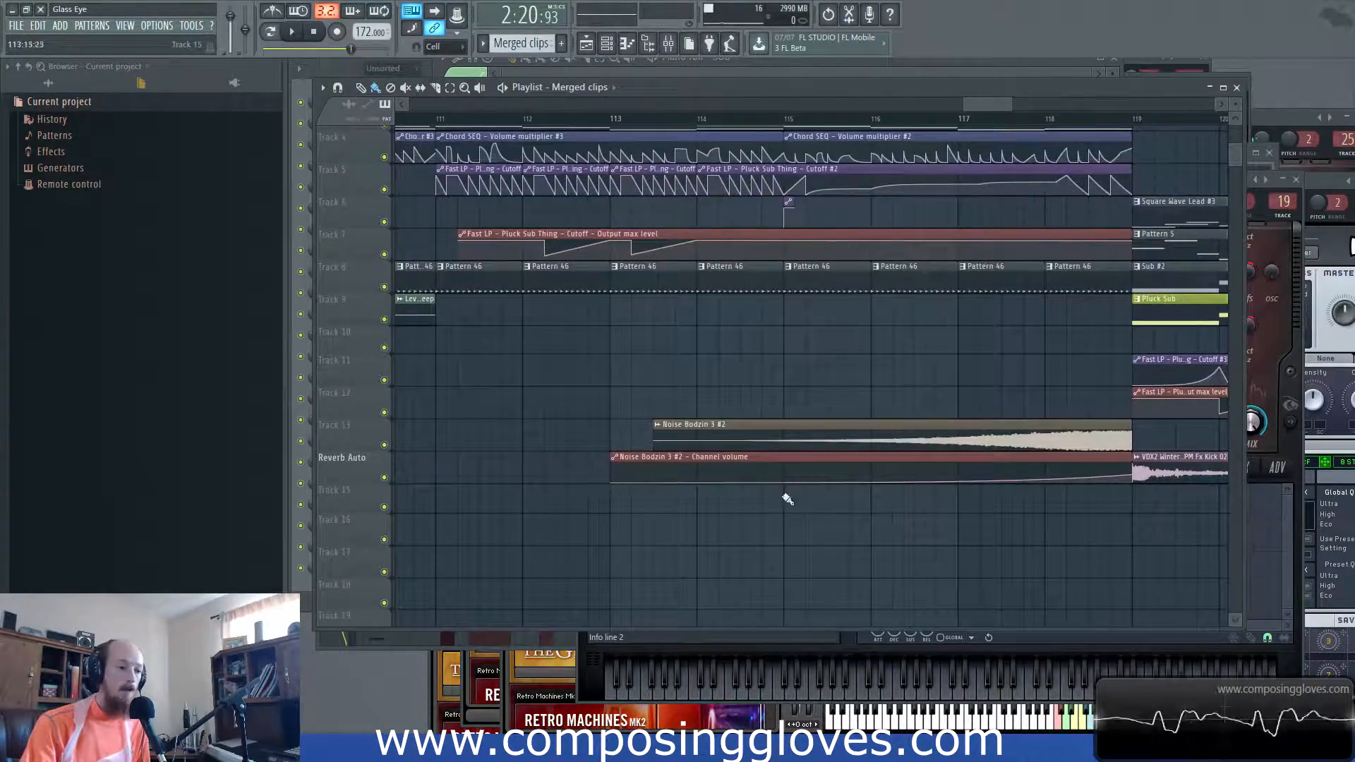
# - Place the playback position at bar 113 and open the sample settings of Noise Bodzin 3 #2 and VDX2 Winter Kit 142BPM Fx Kick 02
pyautogui.click(611, 118)
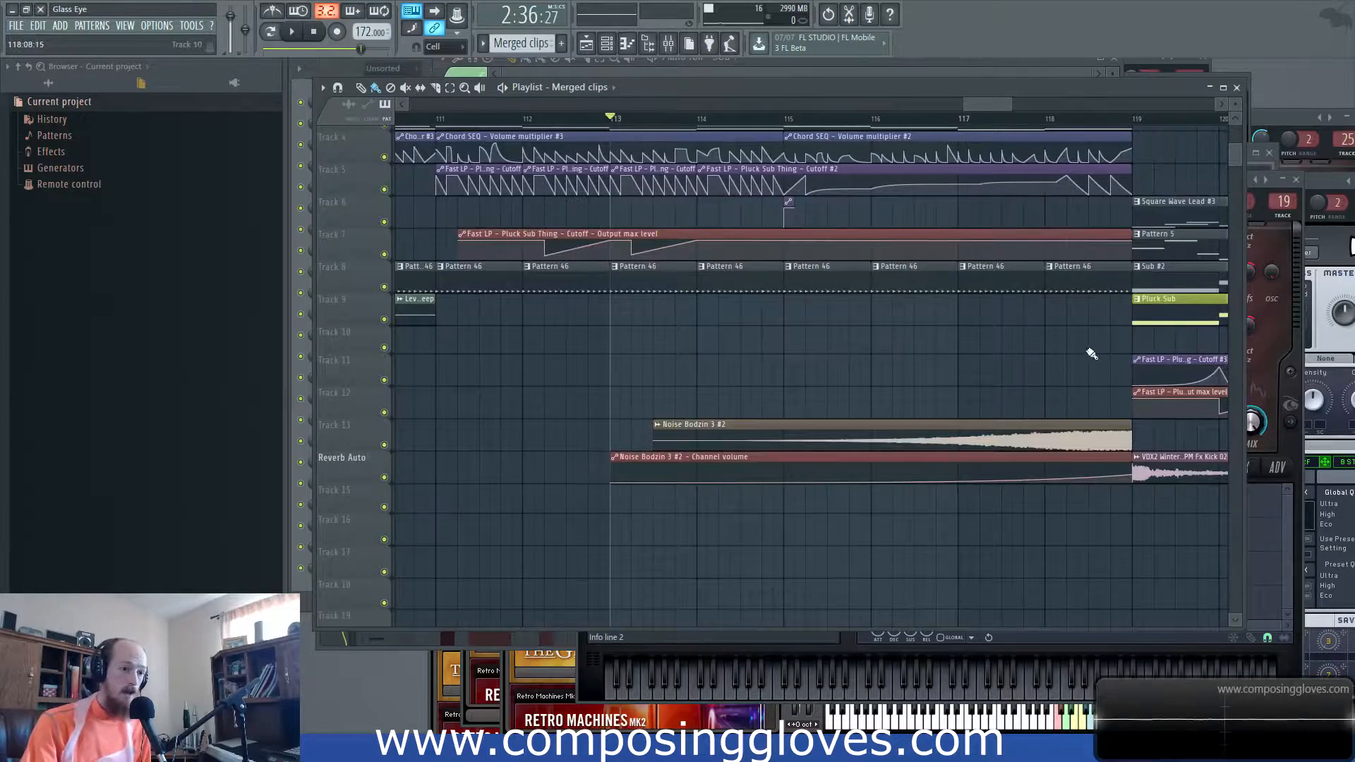
pyautogui.scroll(-2, 1092, 353)
pyautogui.click(782, 447)
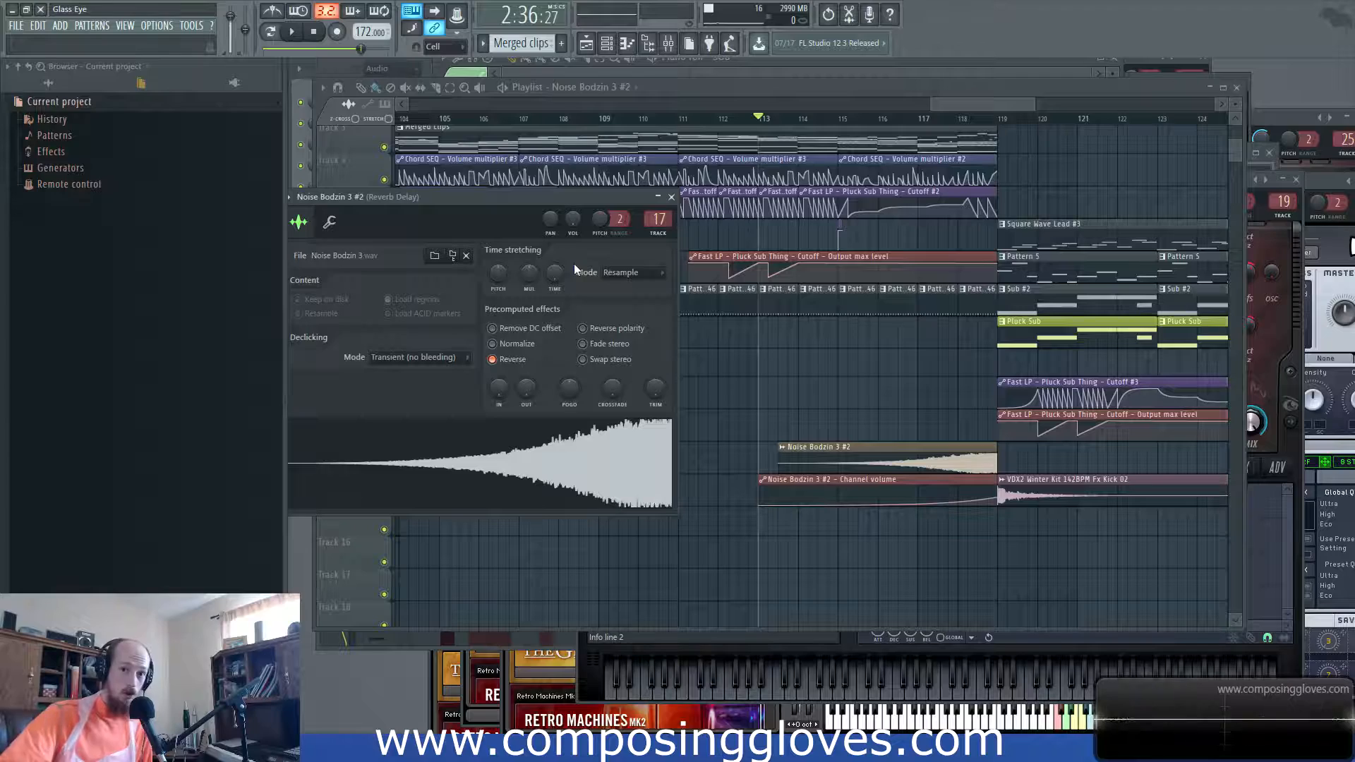
pyautogui.doubleClick(1060, 500)
pyautogui.click(314, 32)
# - Play the transition from bar 113 into bar 119, stop playback, and select the noise, noise volume automation and Fx Kick clips
pyautogui.moveTo(958, 107); pyautogui.dragTo(948, 110)
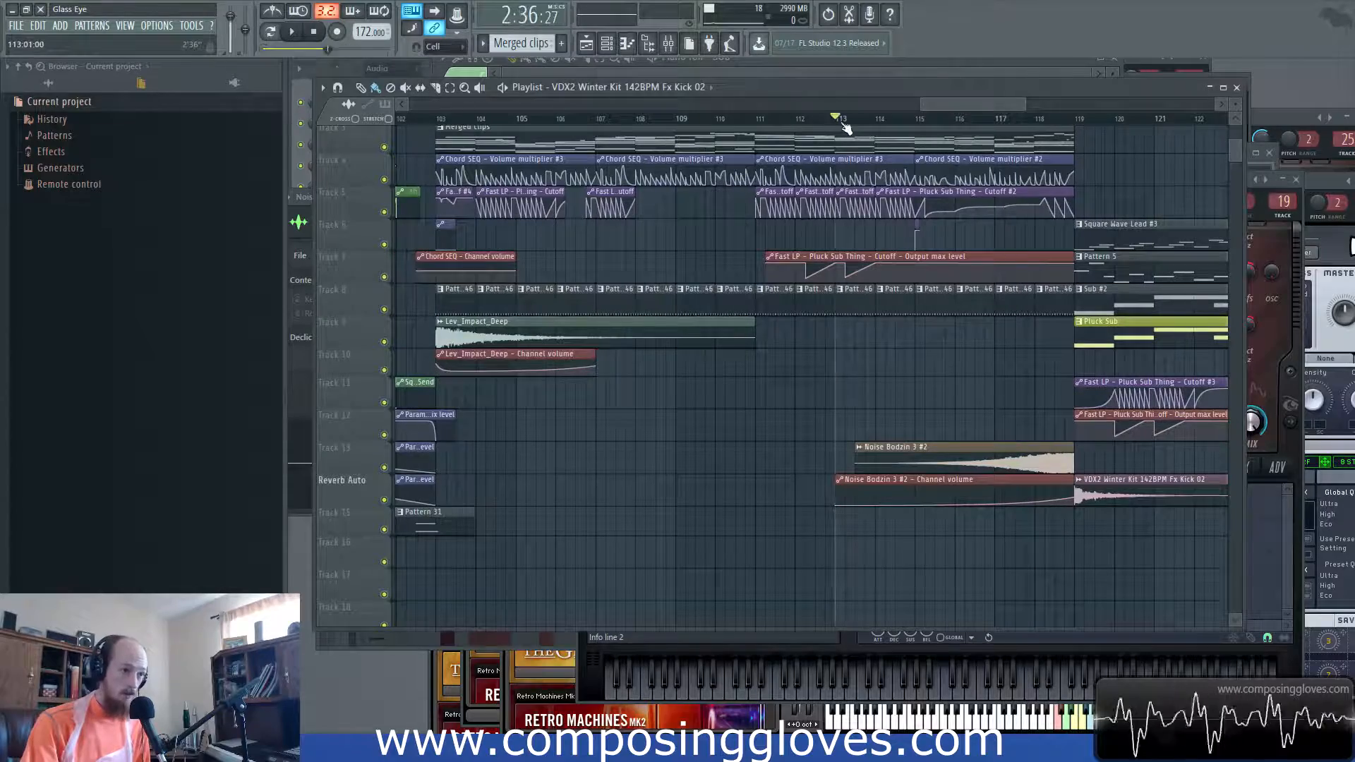
pyautogui.click(839, 120)
pyautogui.scroll(2, 918, 286)
pyautogui.scroll(3, 810, 447)
pyautogui.press('space')
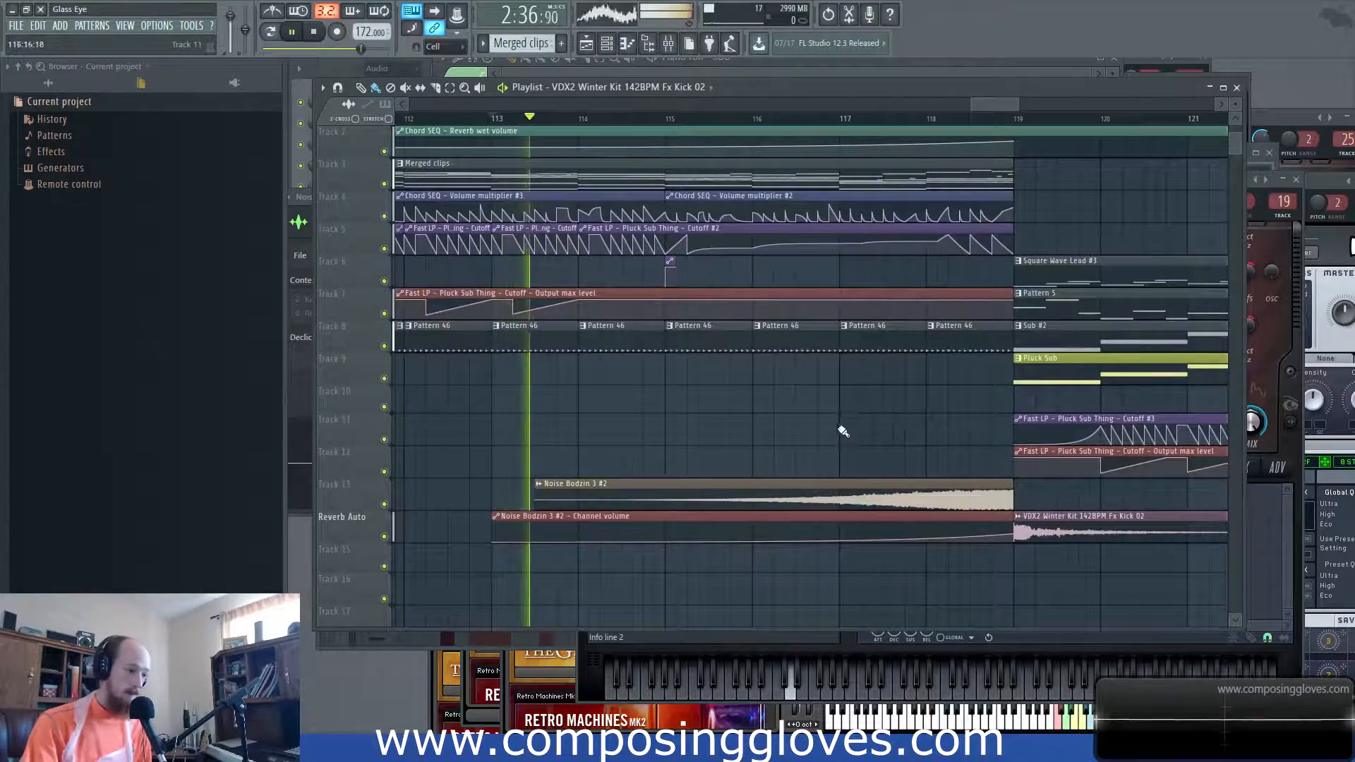
pyautogui.scroll(-3, 844, 432)
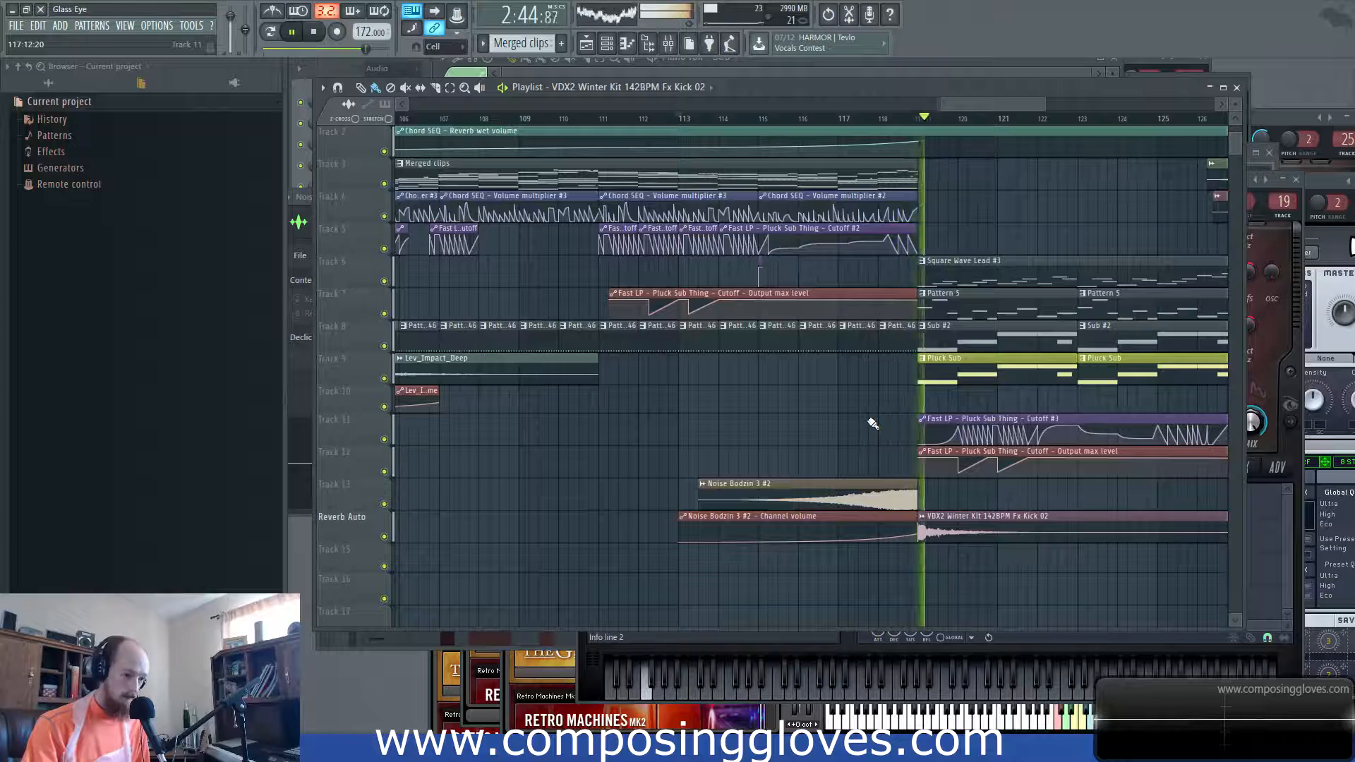
pyautogui.moveTo(869, 419); pyautogui.dragTo(689, 447)
pyautogui.press('space')
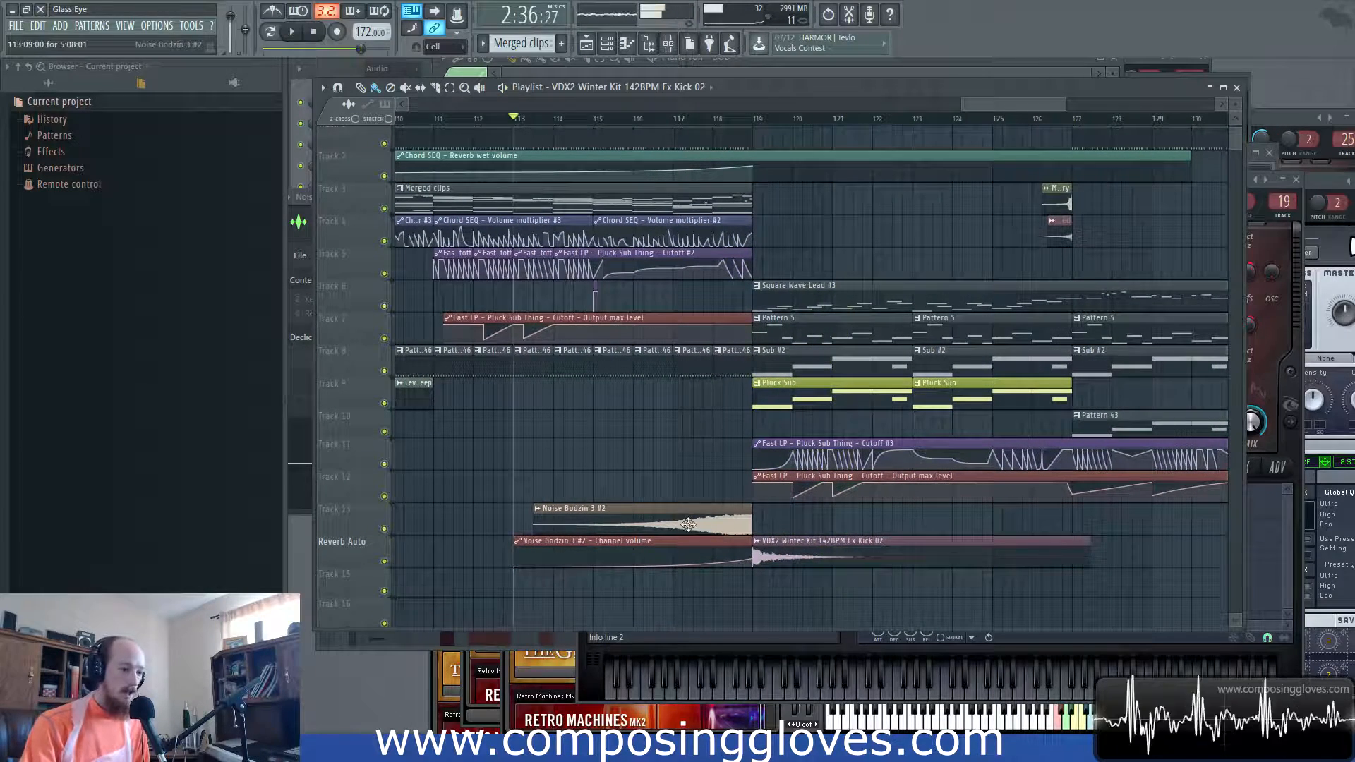
pyautogui.click(732, 505)
pyautogui.click(313, 32)
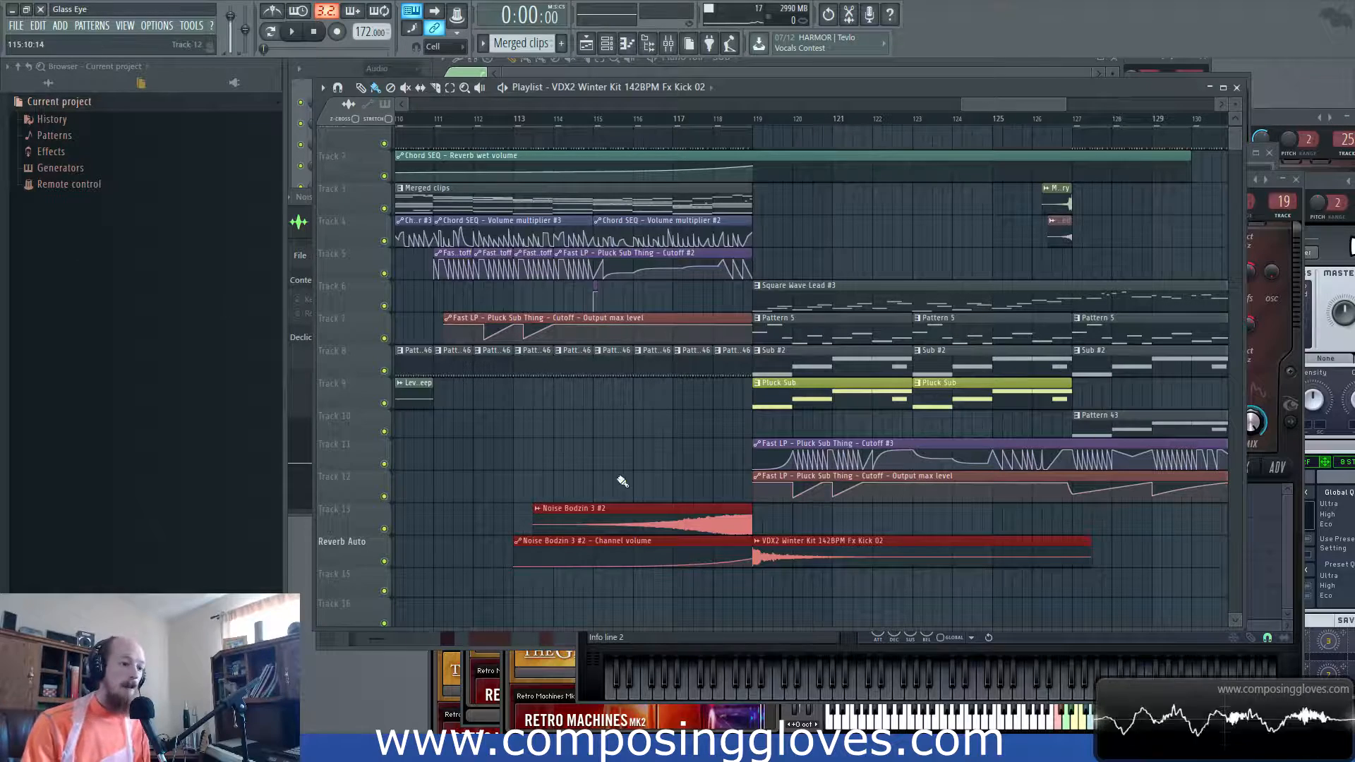
# - Zoom in before bar 127 and open the sample settings of the Metallic Boundary and Metallic ChromePlated clips
pyautogui.scroll(1, 787, 438)
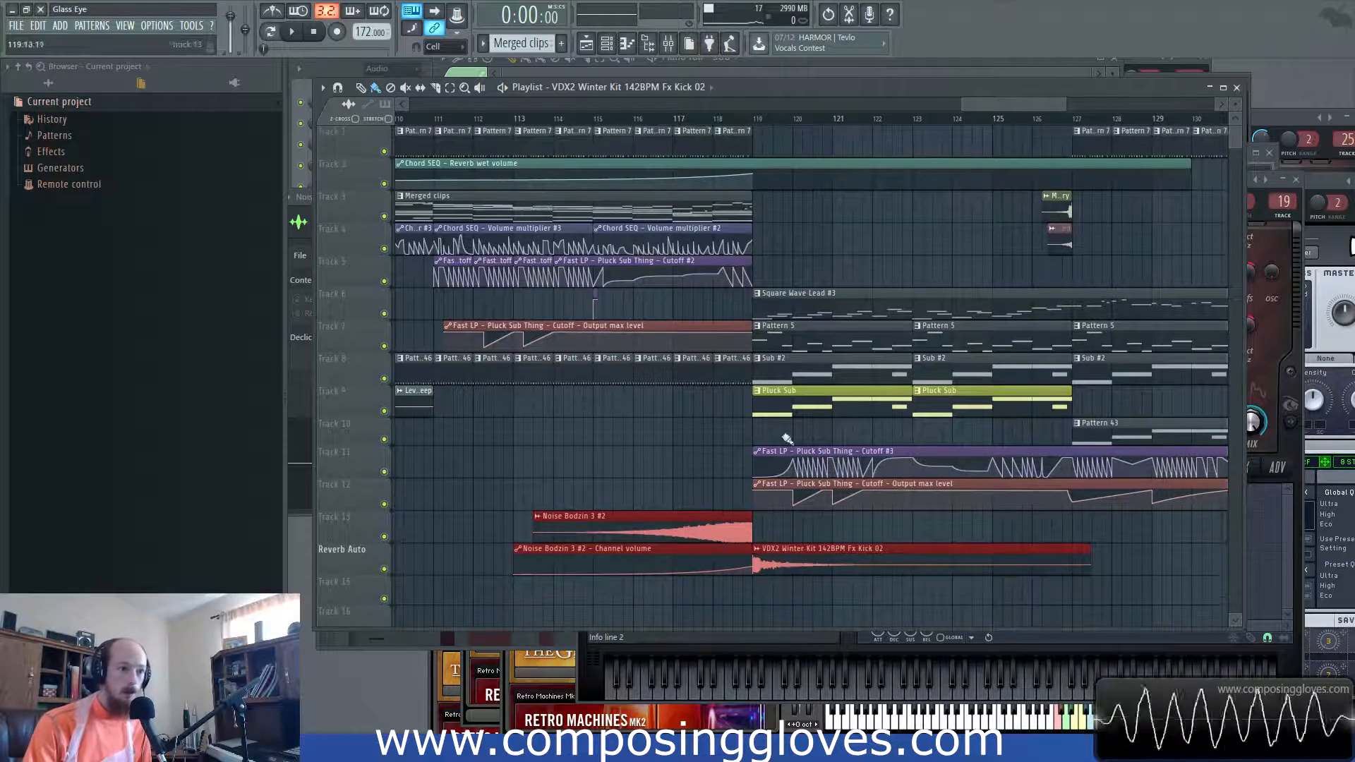
pyautogui.scroll(-5, 675, 353)
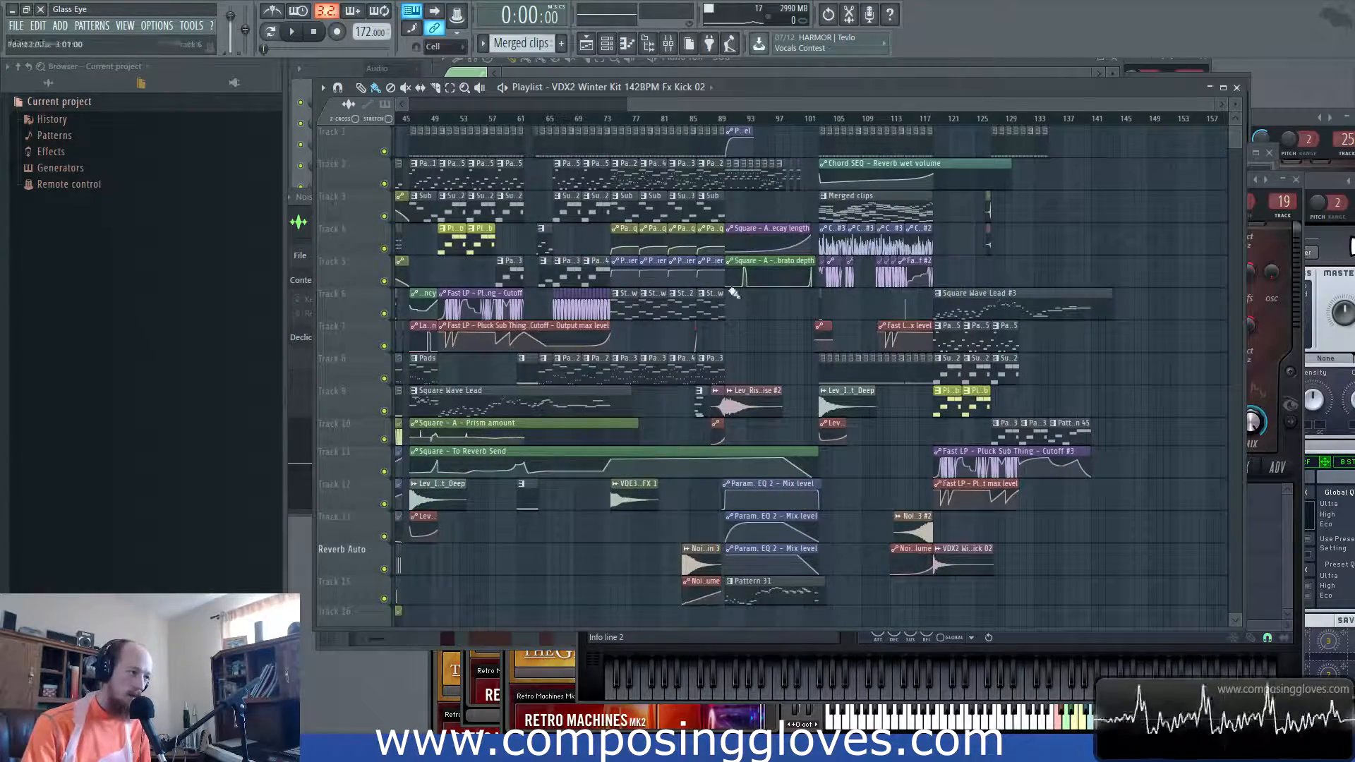
pyautogui.scroll(8, 848, 336)
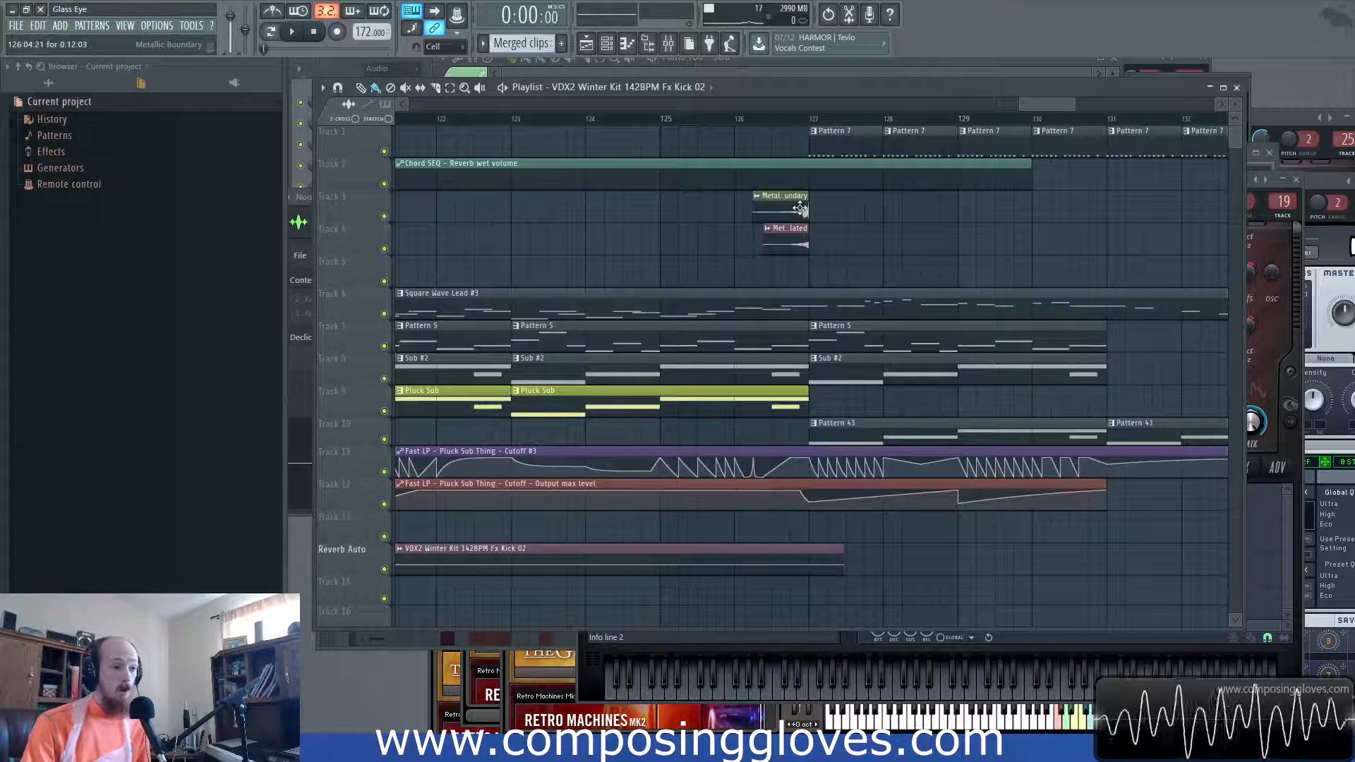
pyautogui.doubleClick(800, 207)
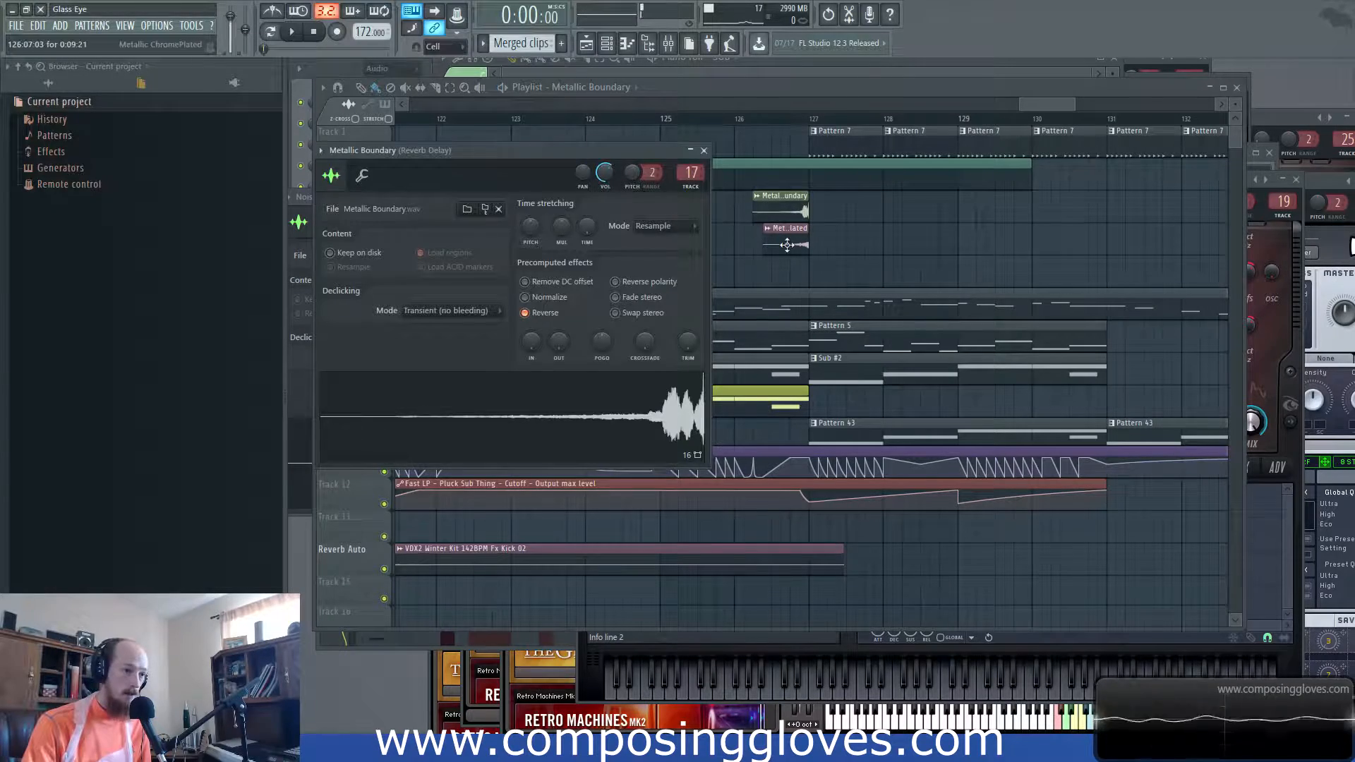
pyautogui.doubleClick(769, 230)
# - Place the playback position at bar 123, show the song's ending, and select the Square Wave Lead #3 and Pattern 45 clips
pyautogui.moveTo(1054, 105); pyautogui.dragTo(1047, 104)
pyautogui.scroll(-3, 847, 206)
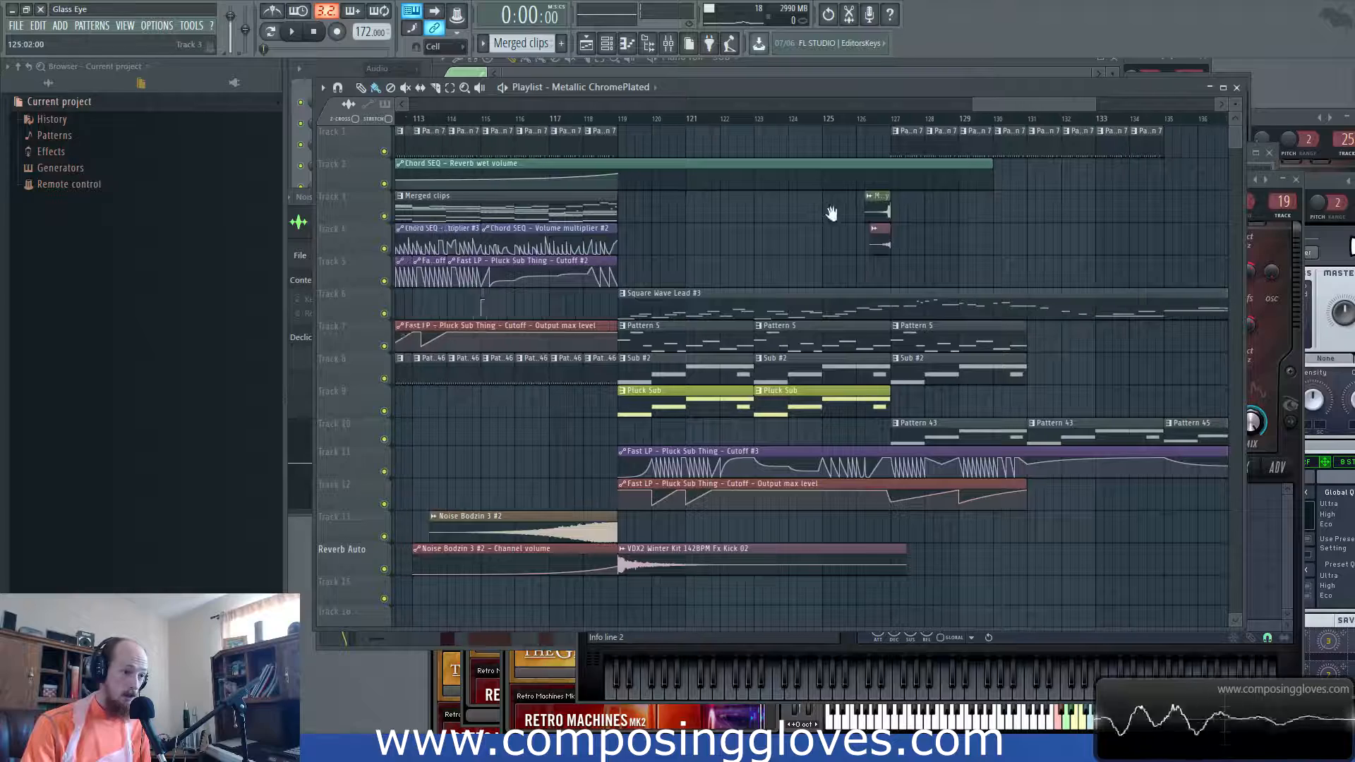
pyautogui.click(762, 121)
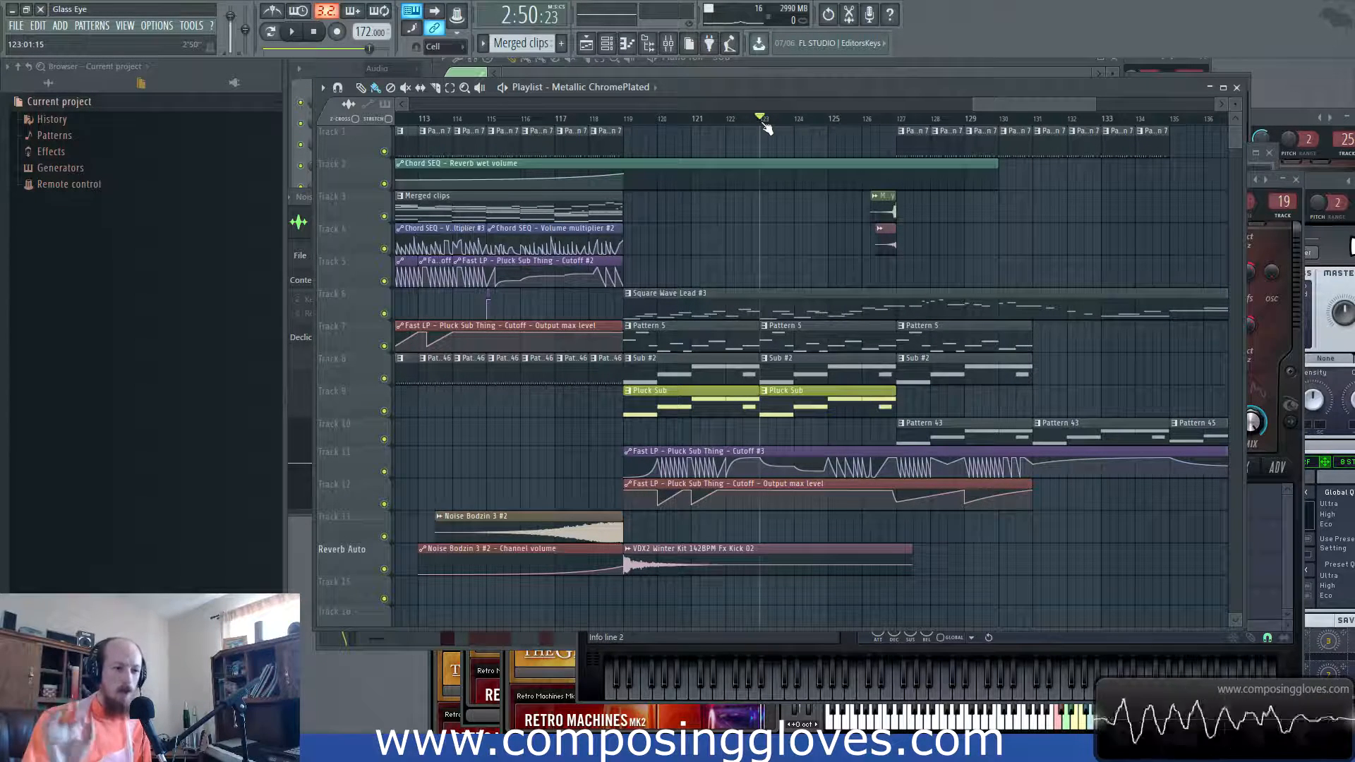
pyautogui.hscroll(5, 782, 268)
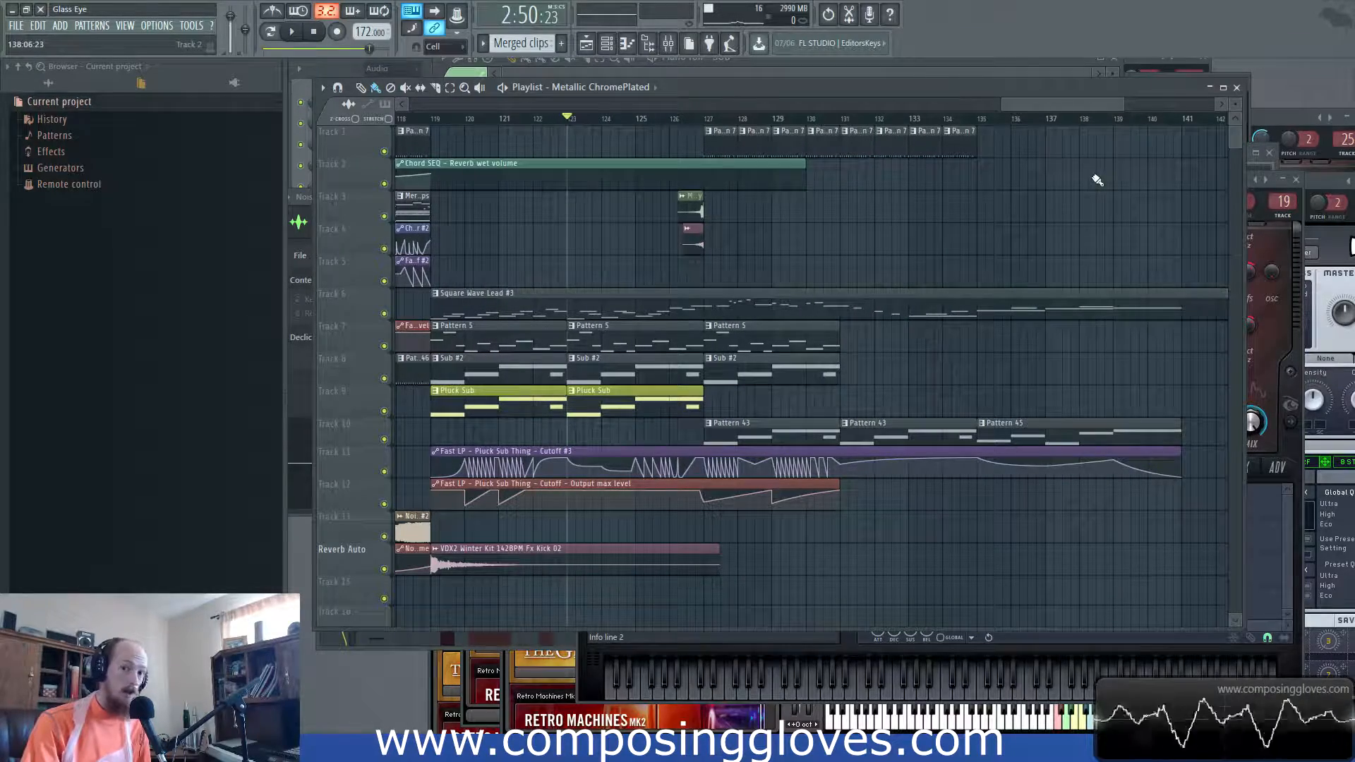
pyautogui.scroll(-3, 960, 297)
pyautogui.moveTo(1019, 288); pyautogui.dragTo(1130, 290)
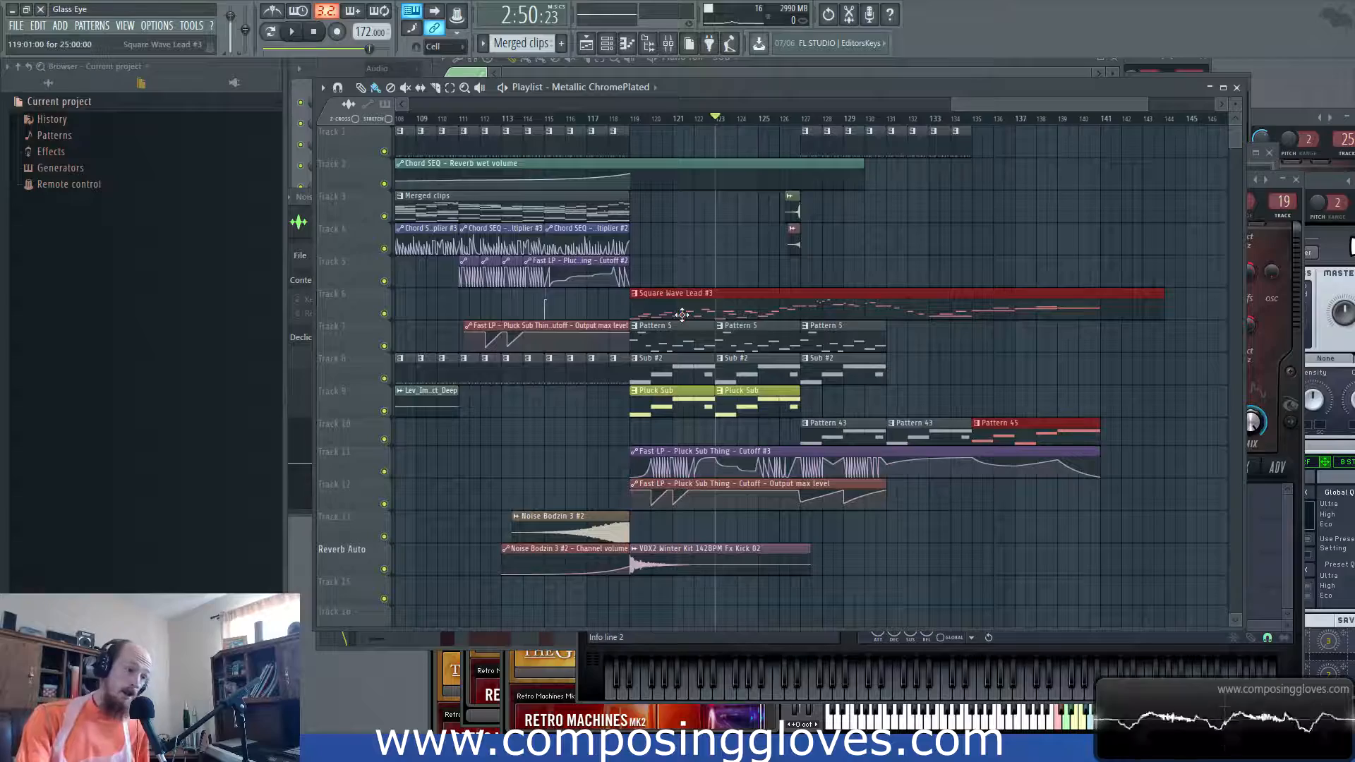
# - Compare the closing section with the earlier arrangement, play from bar 123 past bar 127, and stop playback
pyautogui.scroll(-5, 636, 312)
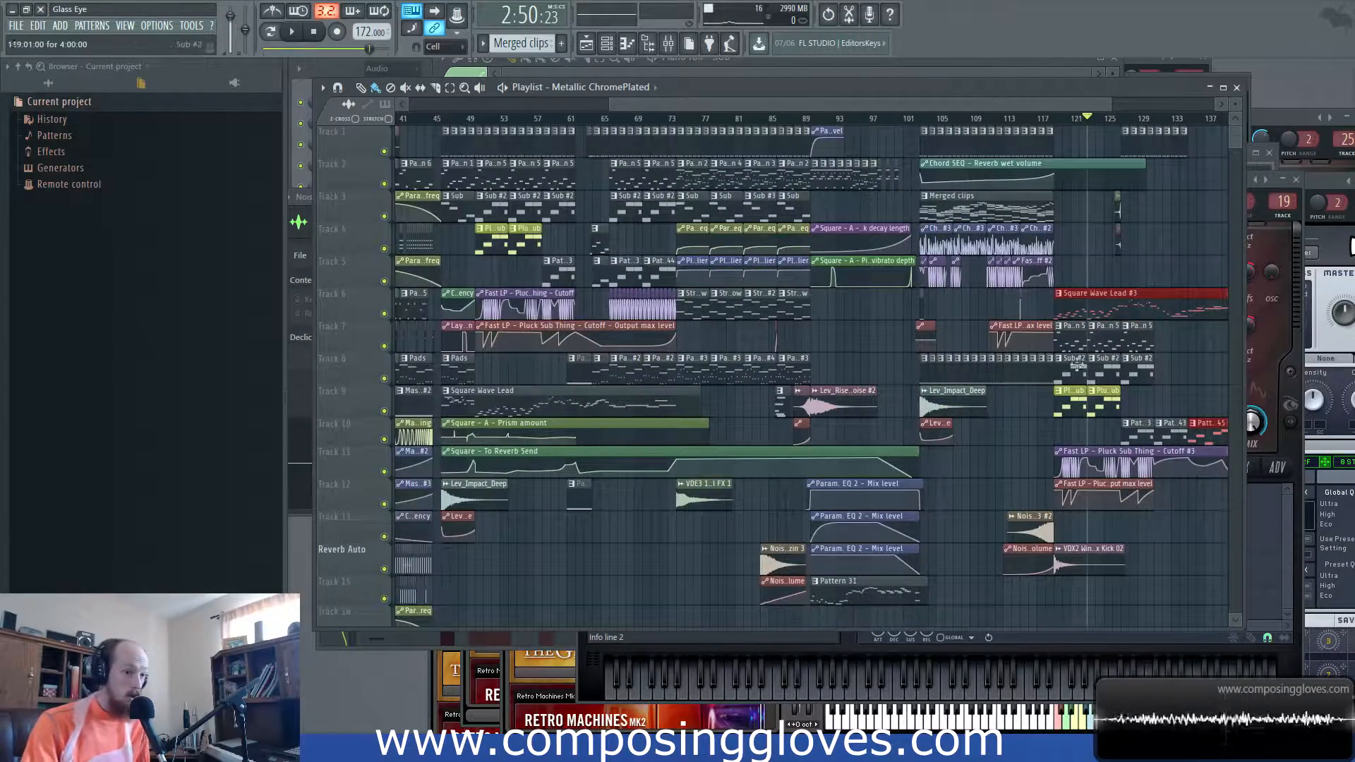
pyautogui.scroll(5, 1104, 346)
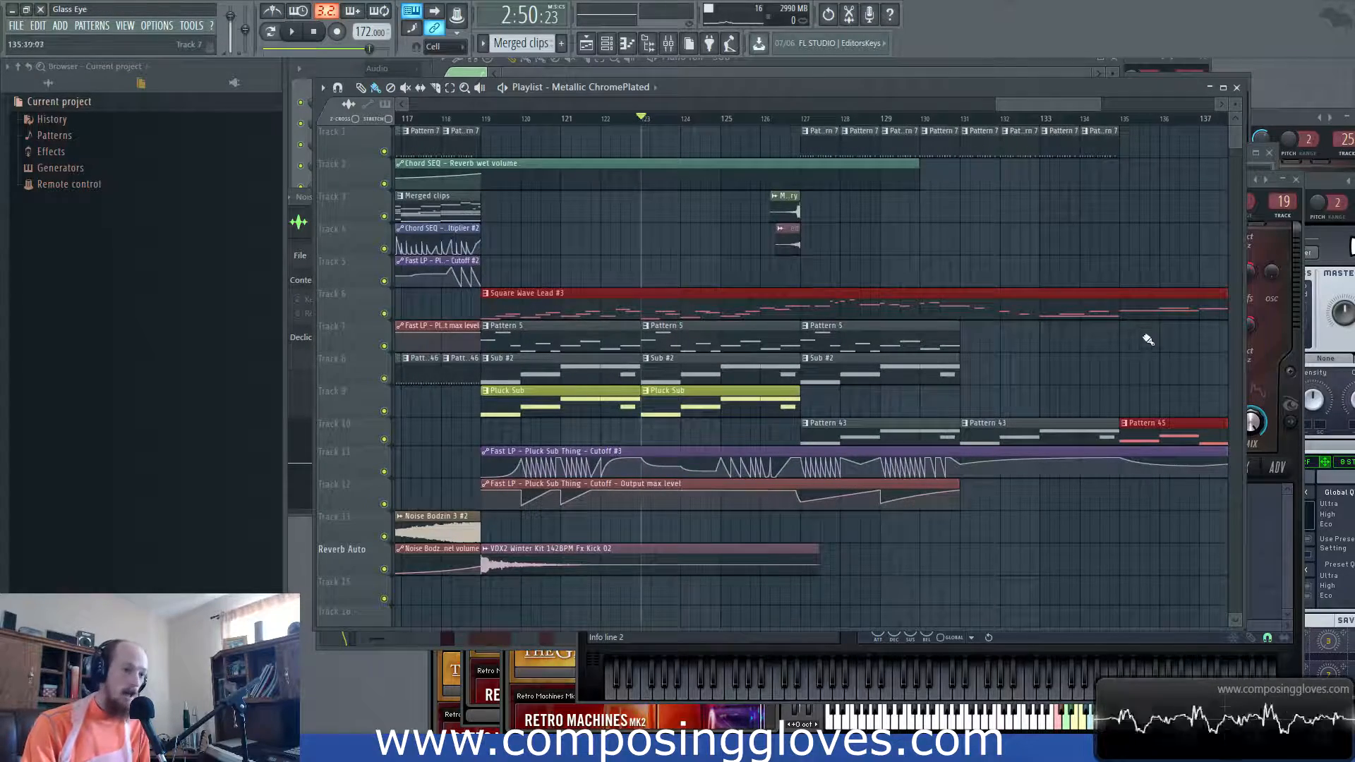
pyautogui.hscroll(2, 1144, 331)
pyautogui.hscroll(2, 1016, 360)
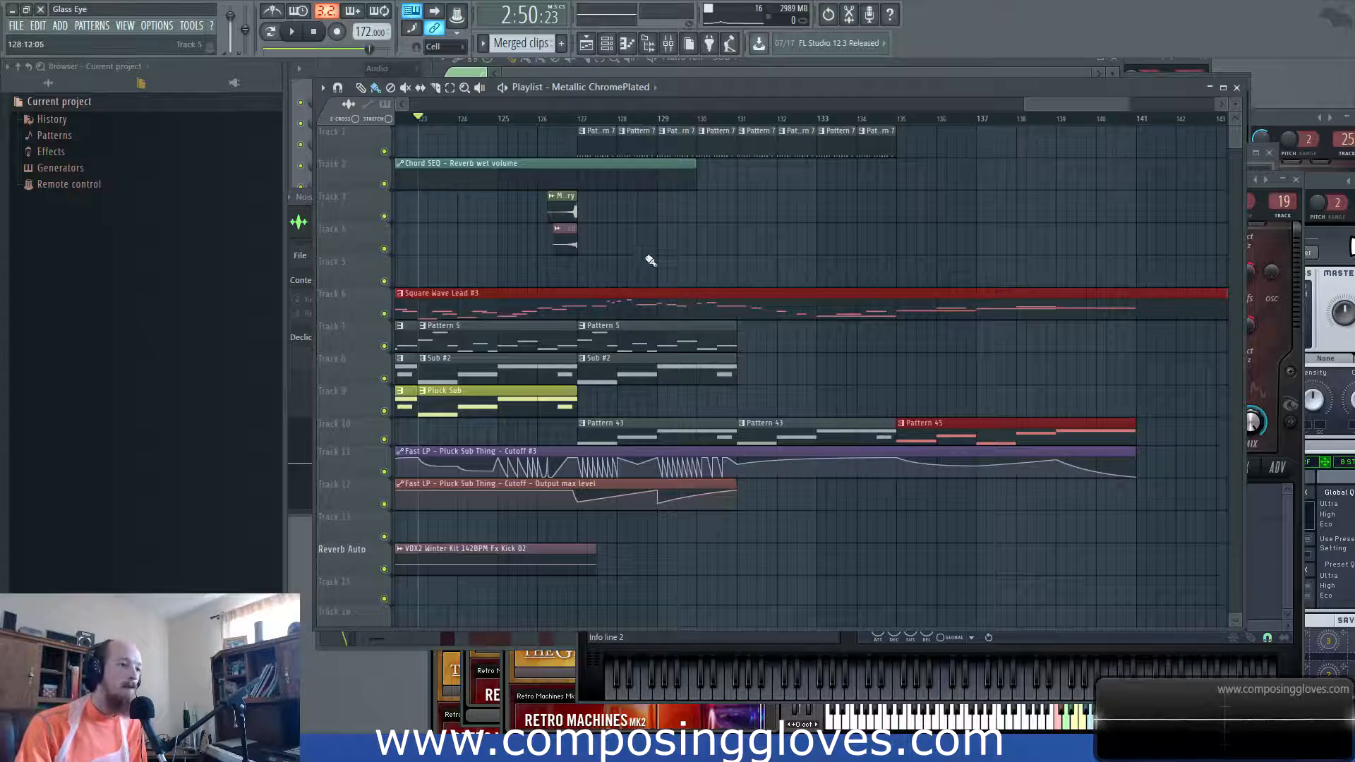
pyautogui.hscroll(-2, 705, 275)
pyautogui.press('space')
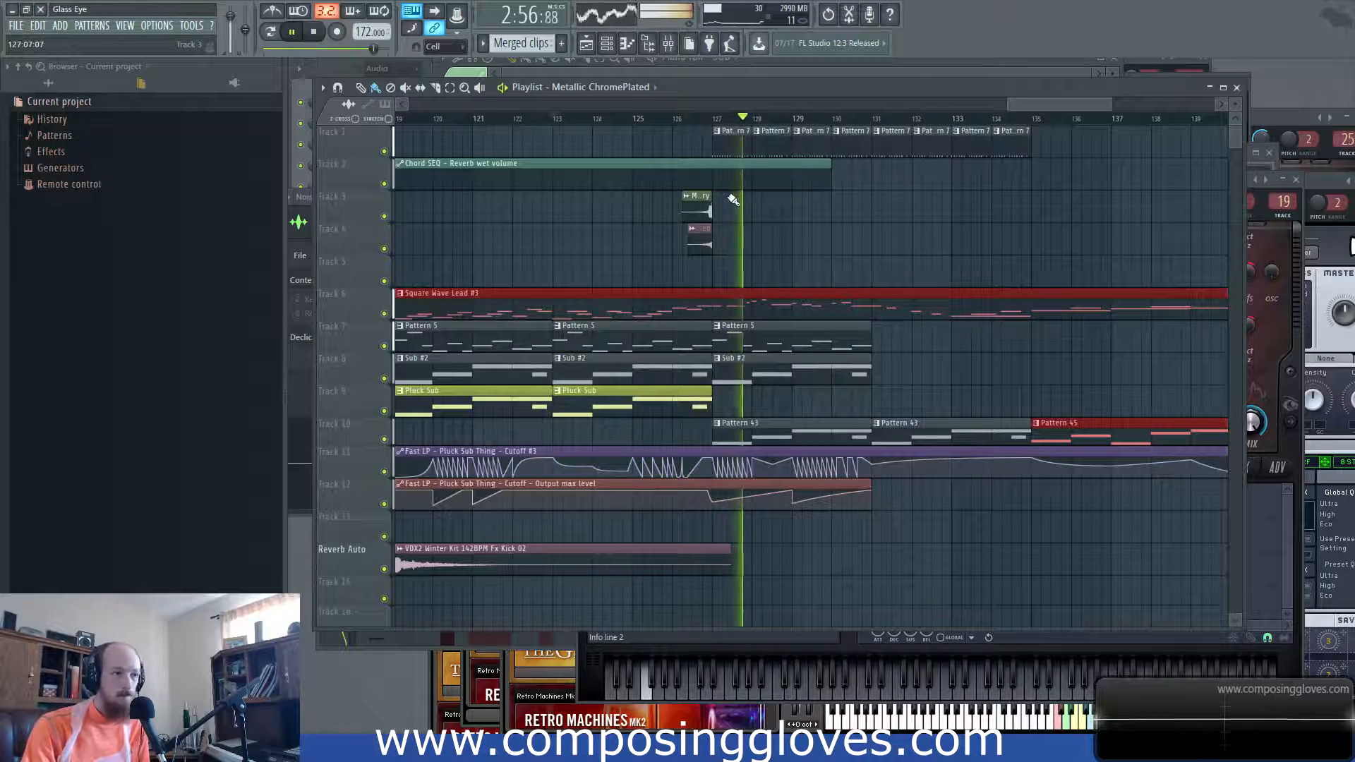
pyautogui.press('space')
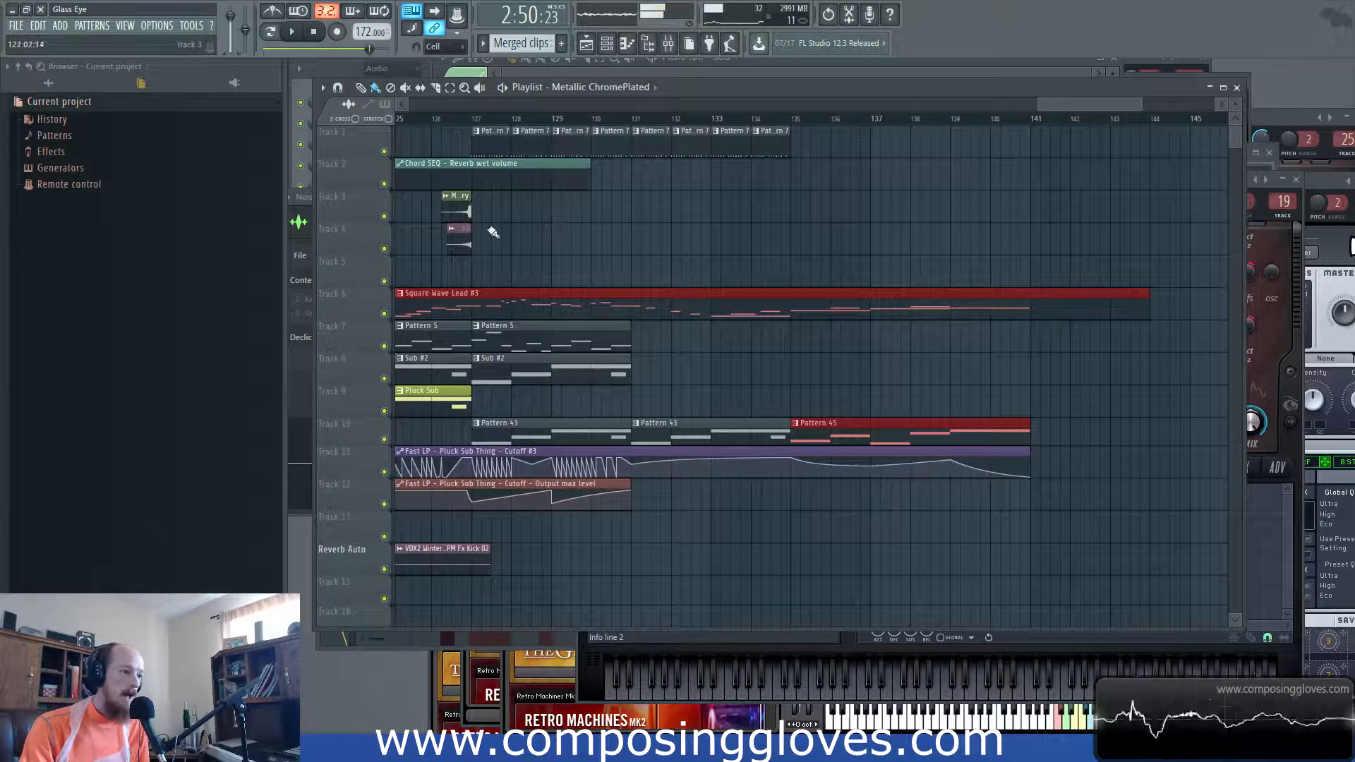
# - Select the two reversed Metallic clips before bar 127 and play the song from bar 126
pyautogui.moveTo(441, 189); pyautogui.dragTo(494, 279)
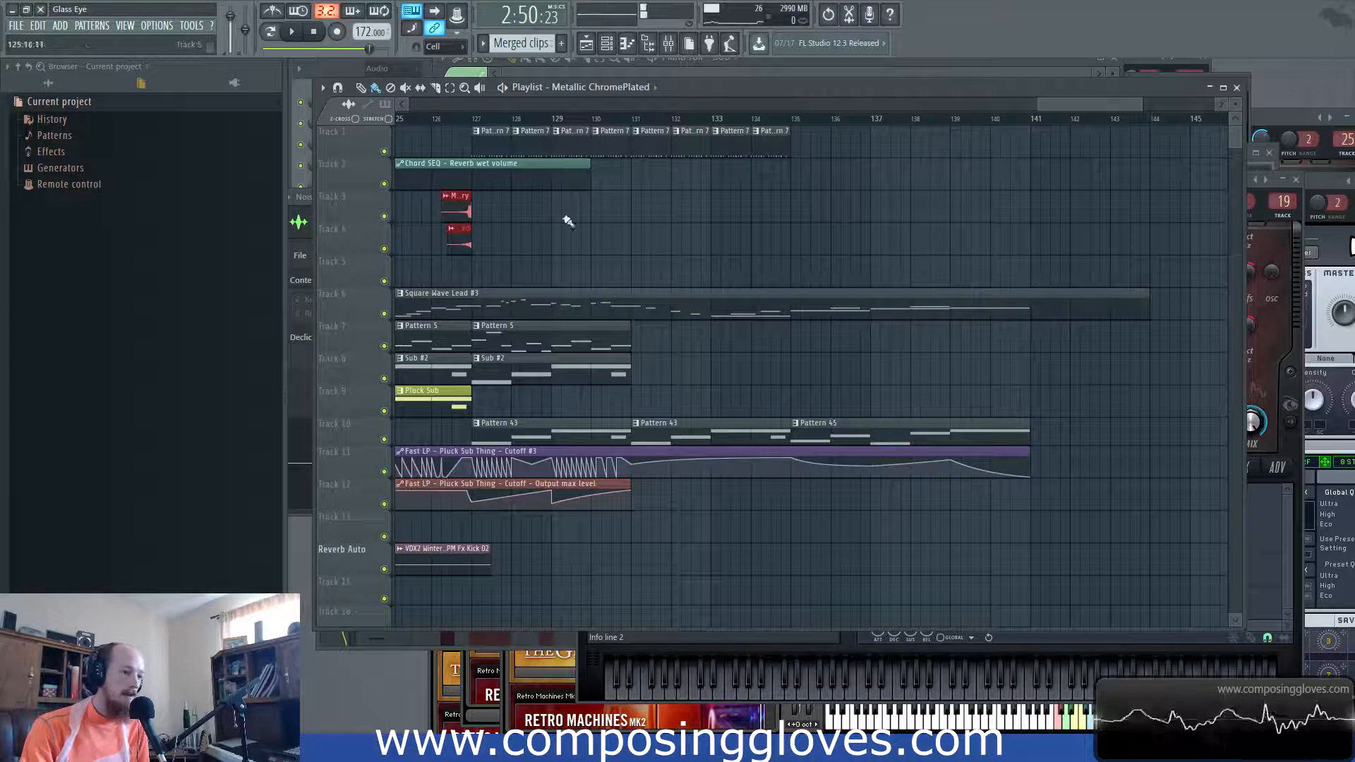
pyautogui.click(441, 119)
pyautogui.press('space')
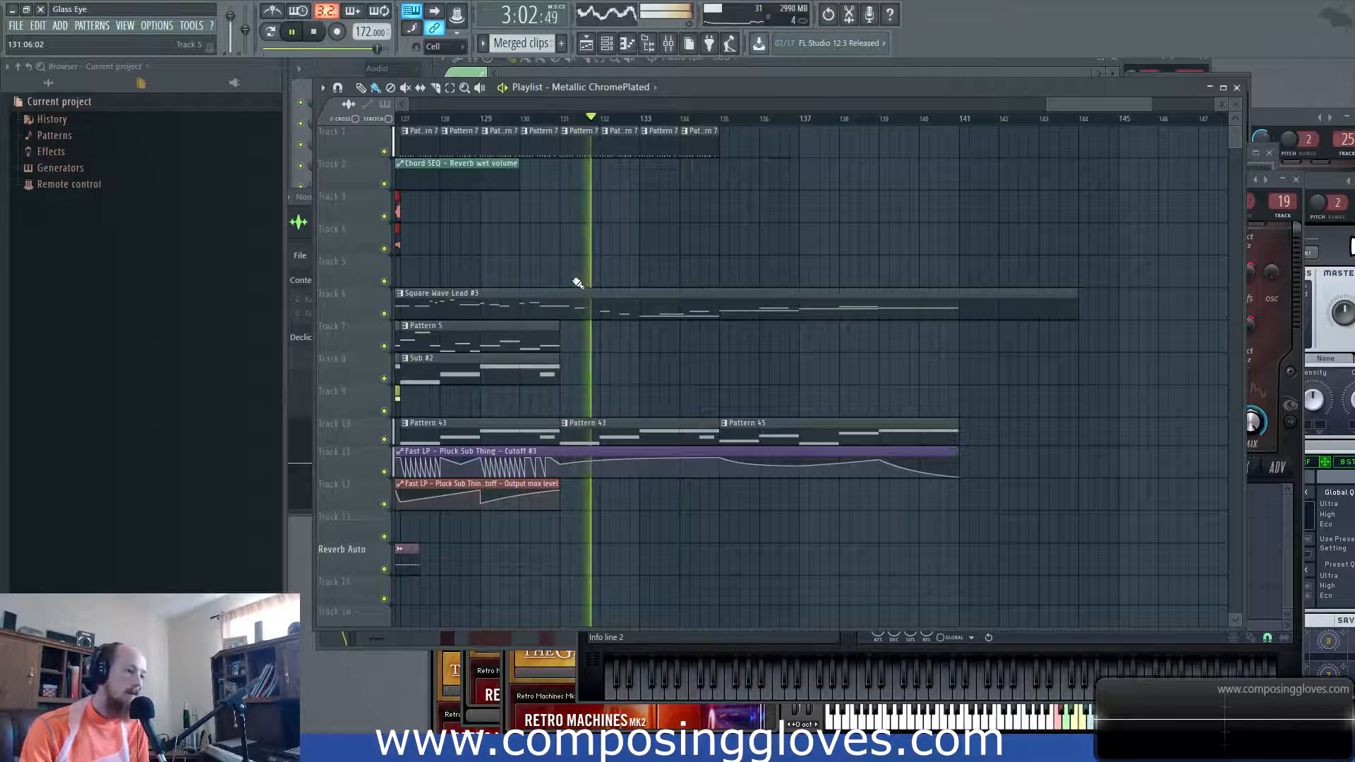
# - Open the Square Wave Lead #3 notes and examine the melody's final notes from bar 13 onward during playback
pyautogui.doubleClick(663, 307)
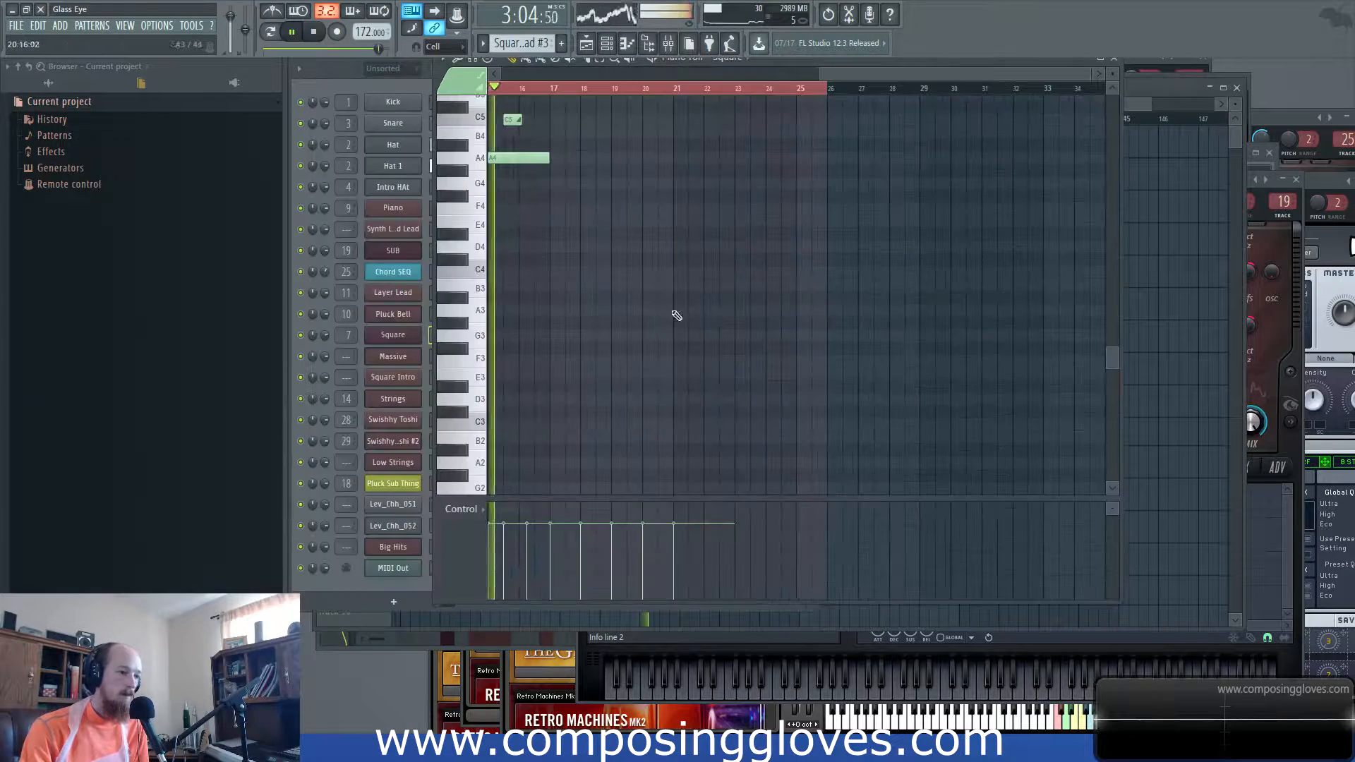
pyautogui.scroll(3, 695, 440)
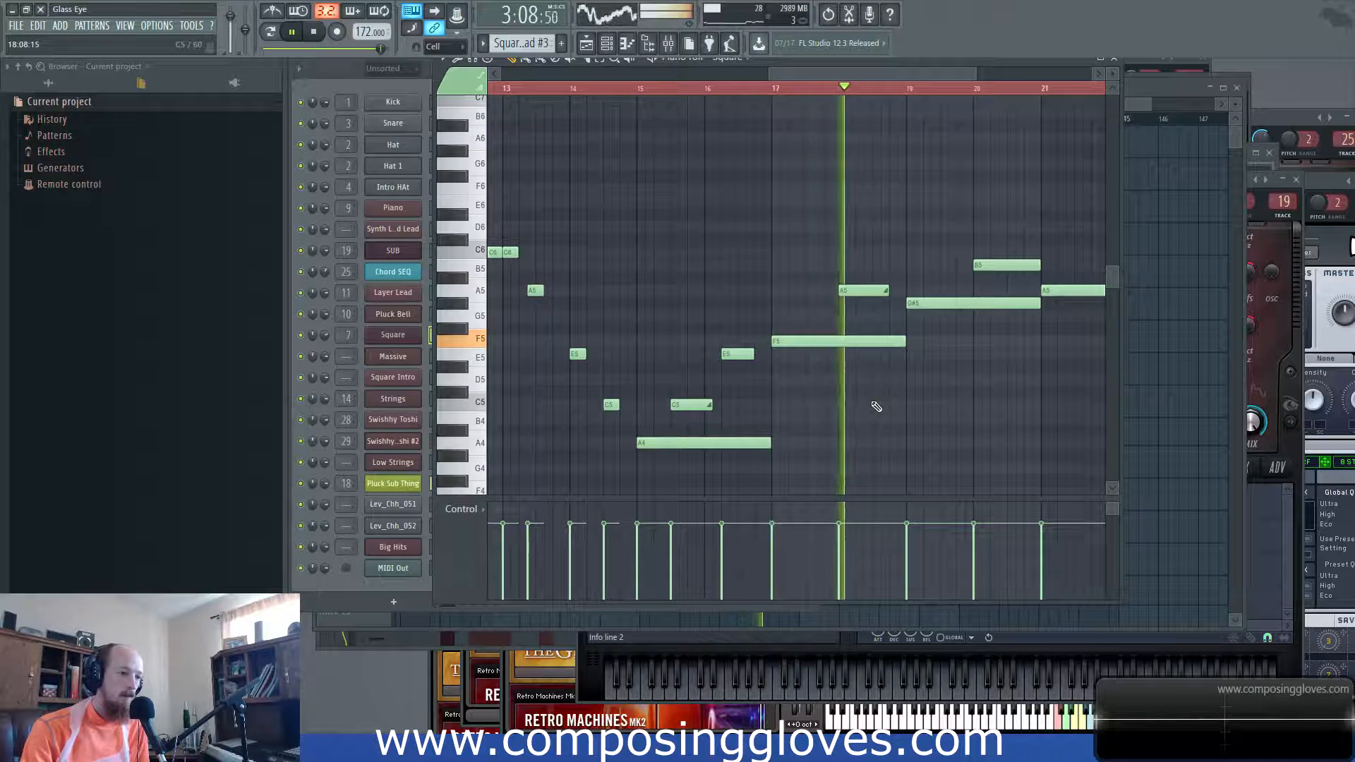
pyautogui.moveTo(947, 402); pyautogui.dragTo(686, 400)
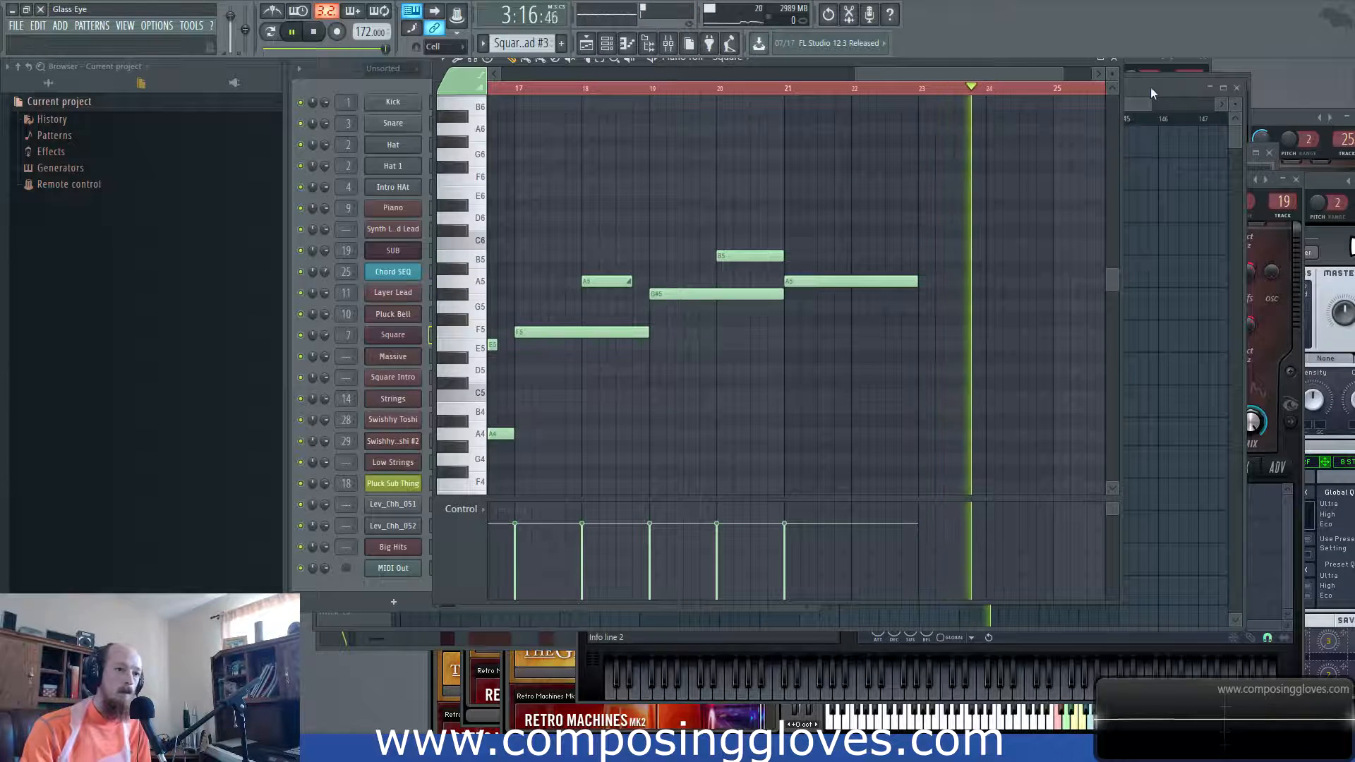
# - Stop playback, return to the playlist, and examine the arrangement from the lower automation tracks up to the middle section
pyautogui.press('space')
pyautogui.click(1143, 110)
pyautogui.scroll(-7, 950, 378)
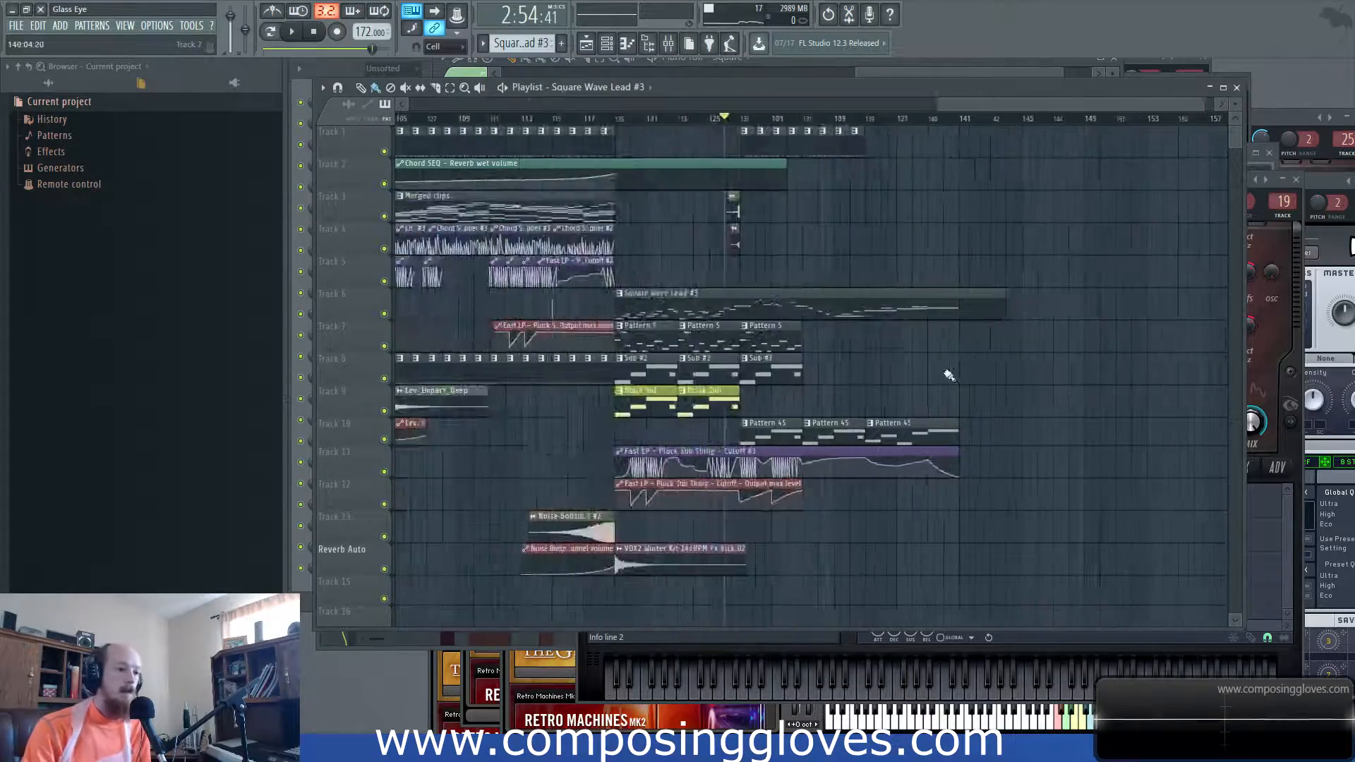
pyautogui.scroll(-5, 861, 382)
pyautogui.scroll(9, 706, 439)
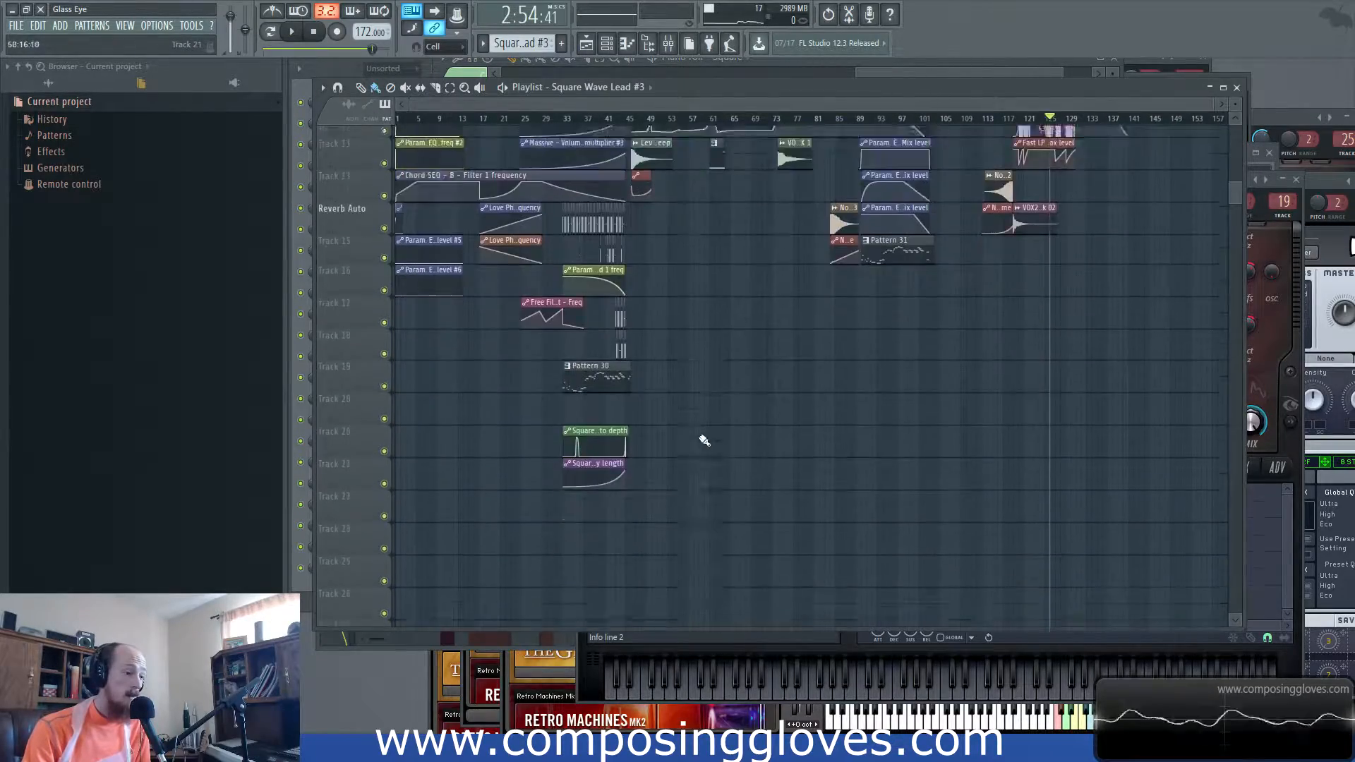
pyautogui.scroll(4, 722, 363)
pyautogui.scroll(1, 967, 379)
pyautogui.hscroll(8, 918, 395)
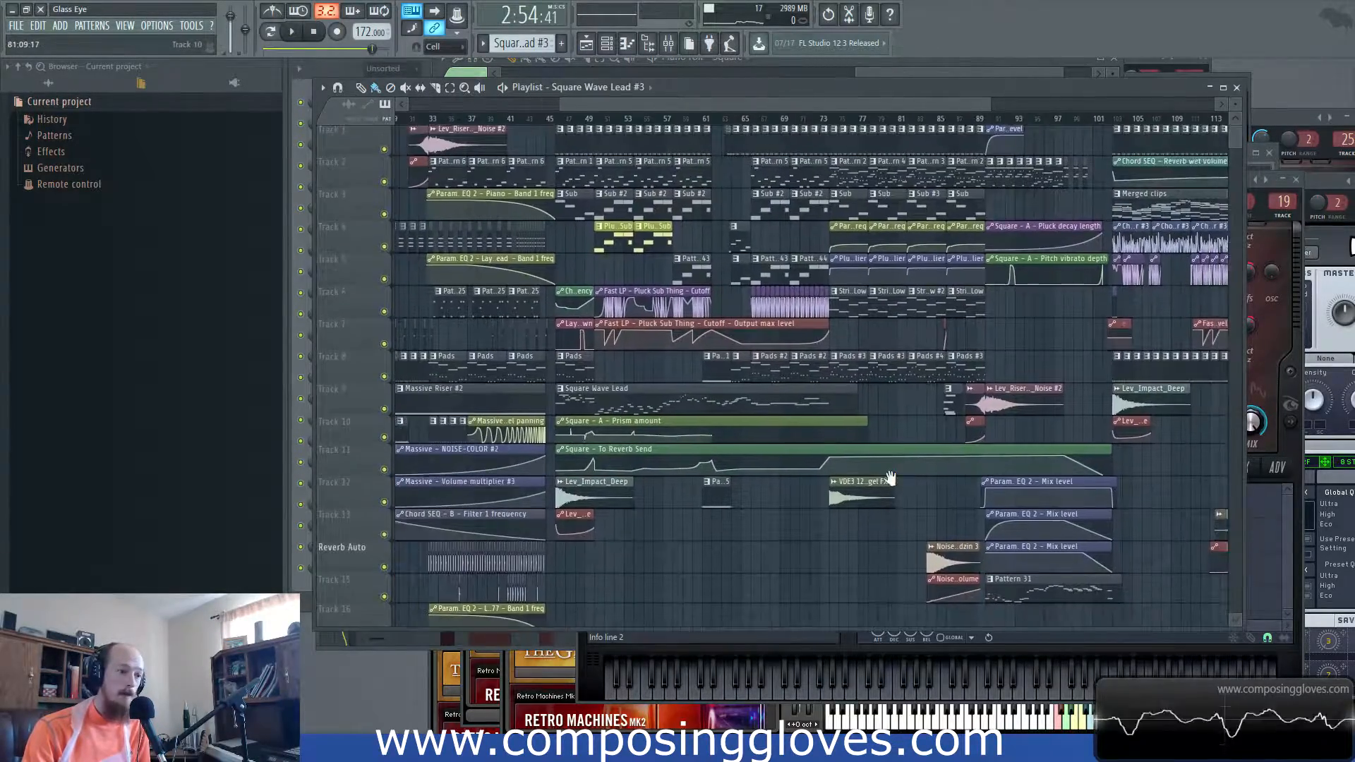
pyautogui.scroll(5, 845, 430)
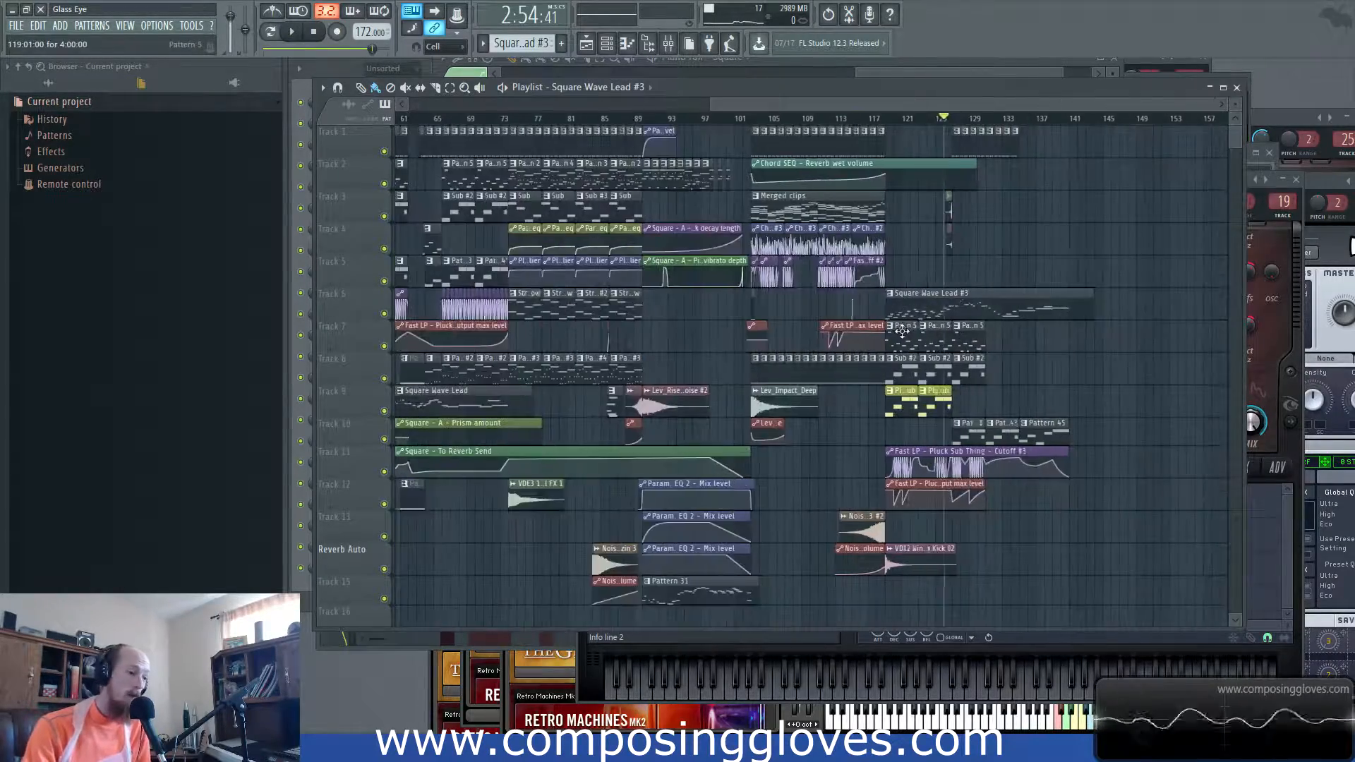
# - Select the two reversed clips before bar 127 and reset the playback position to the start of the song
pyautogui.scroll(-6, 896, 324)
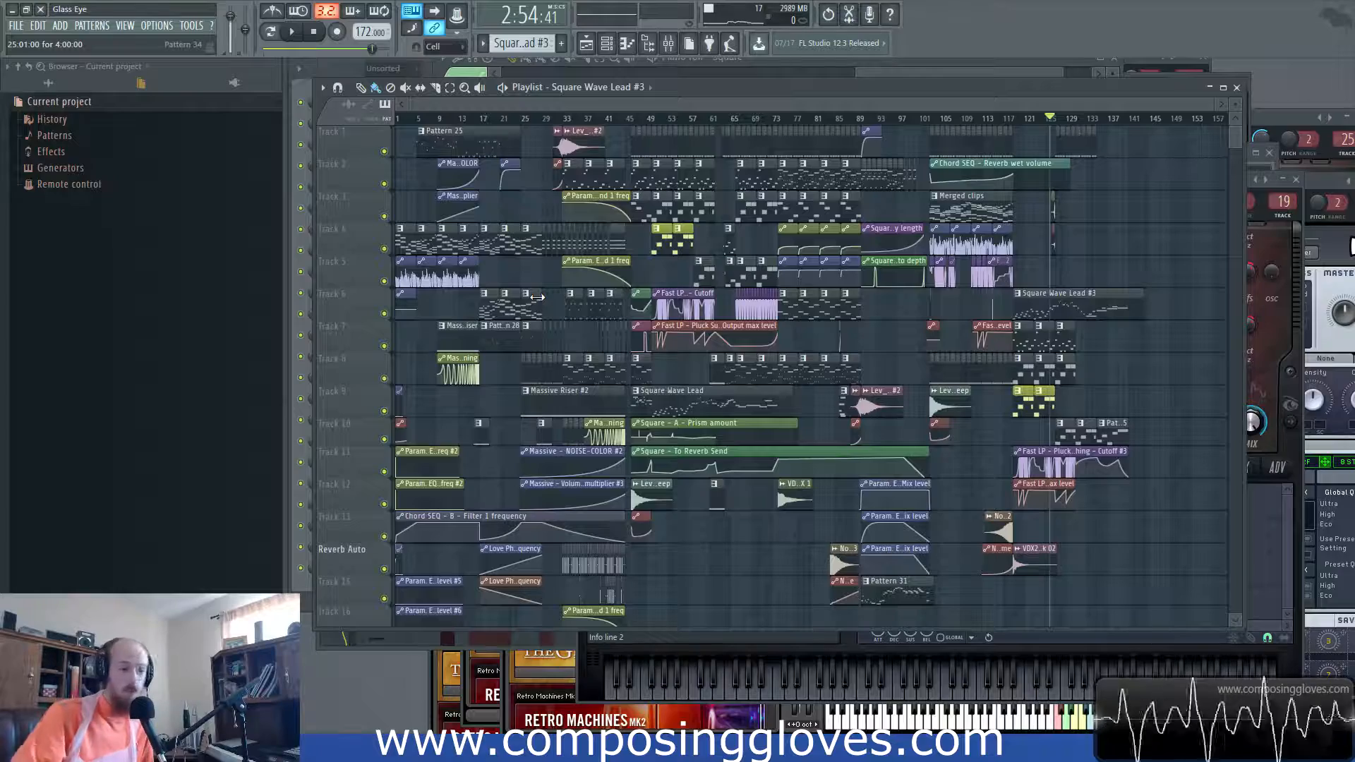
pyautogui.scroll(3, 827, 271)
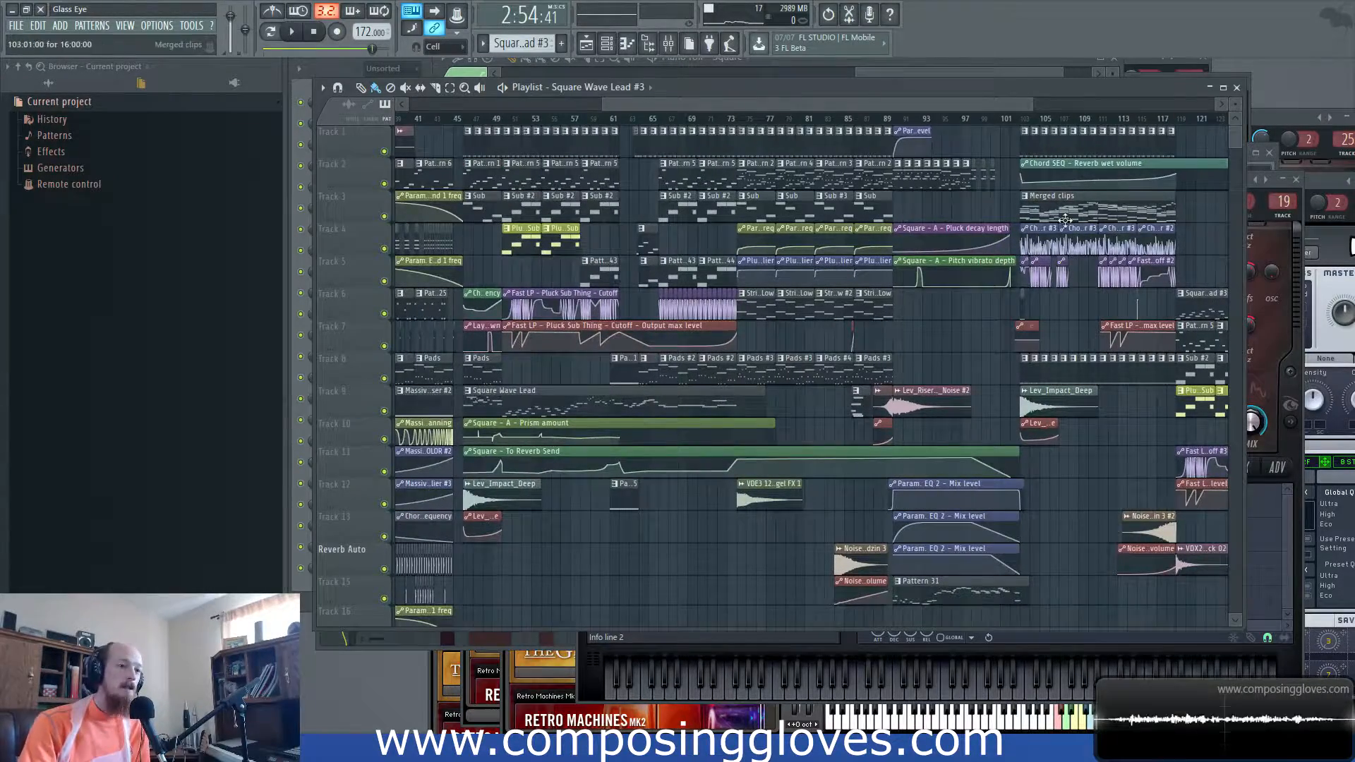
pyautogui.hscroll(4, 827, 270)
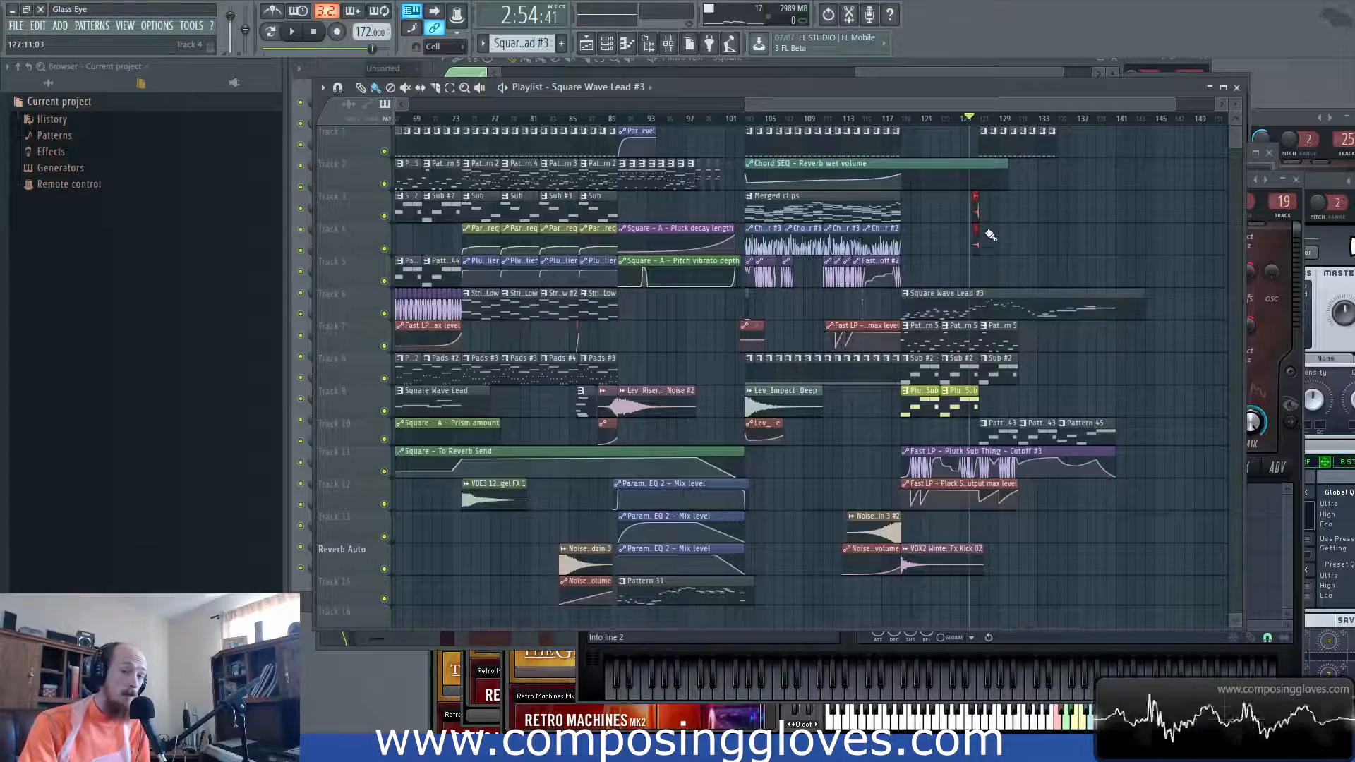
pyautogui.scroll(5, 991, 233)
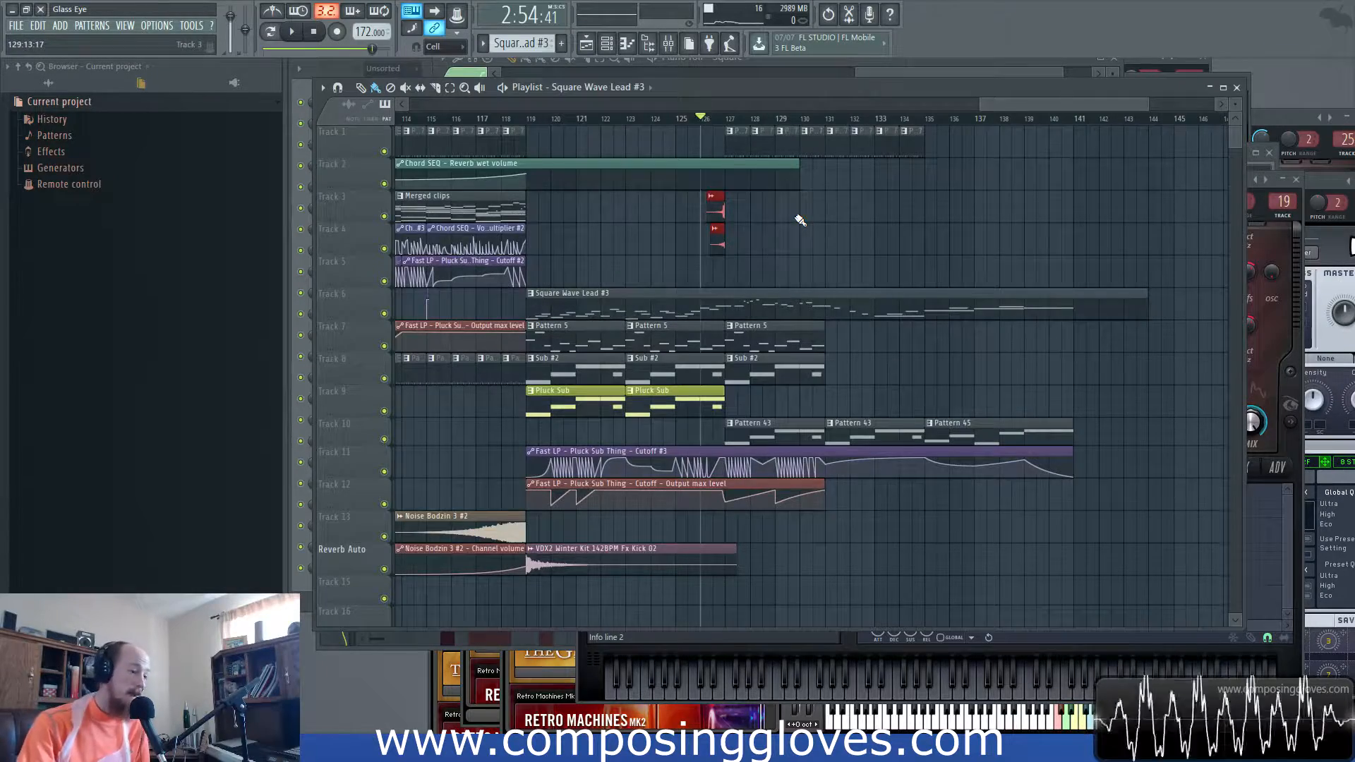
pyautogui.scroll(-5, 800, 220)
pyautogui.press('space')
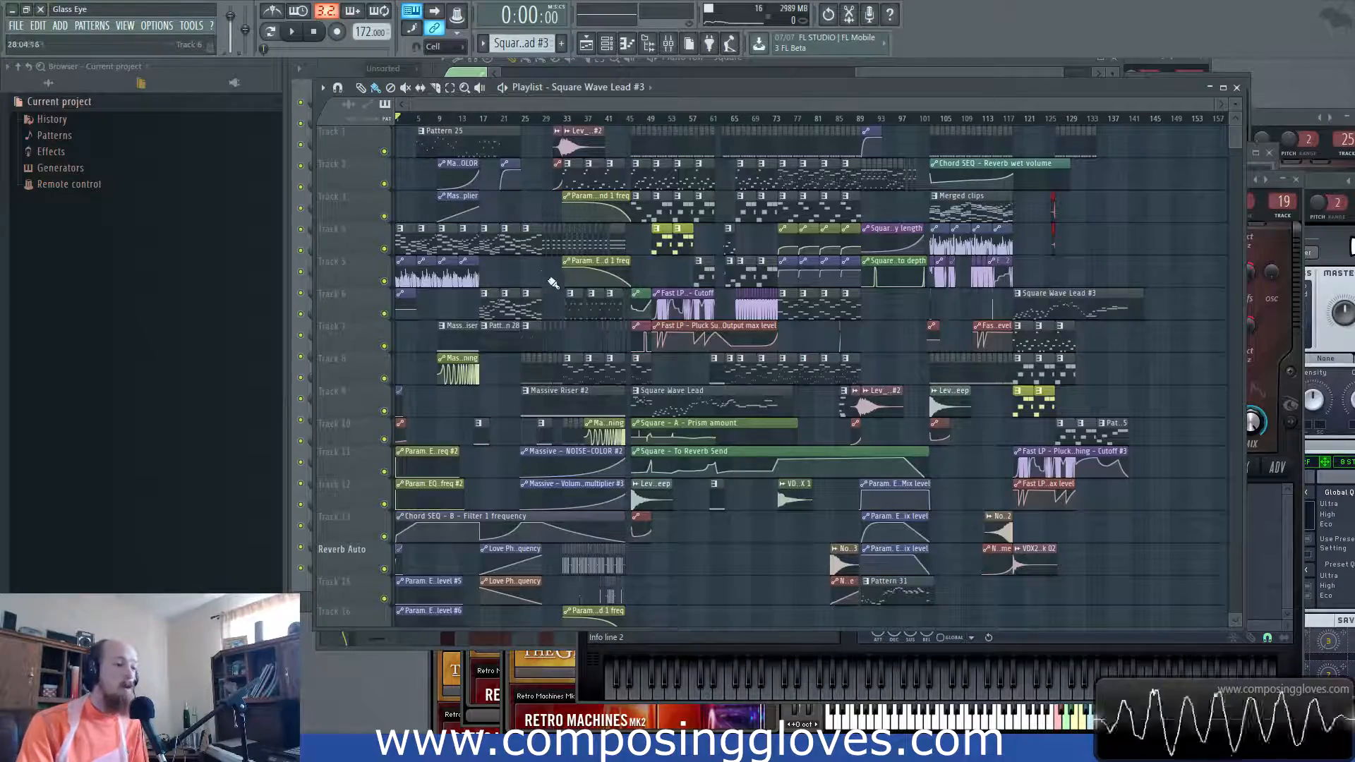
# - Compare the opening, middle and closing sections of the playlist, including the automation clips on the lower tracks
pyautogui.scroll(3, 540, 273)
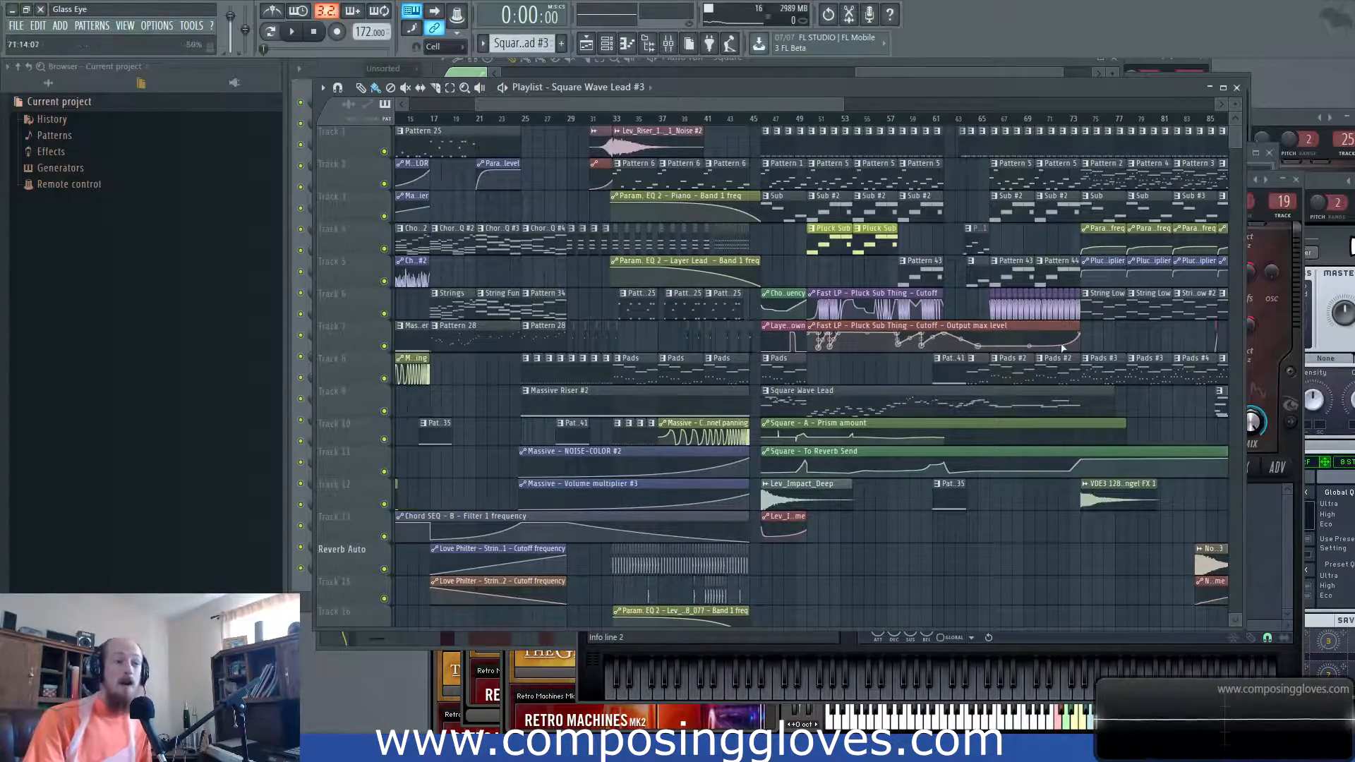
pyautogui.hscroll(10, 1052, 345)
pyautogui.scroll(6, 1009, 240)
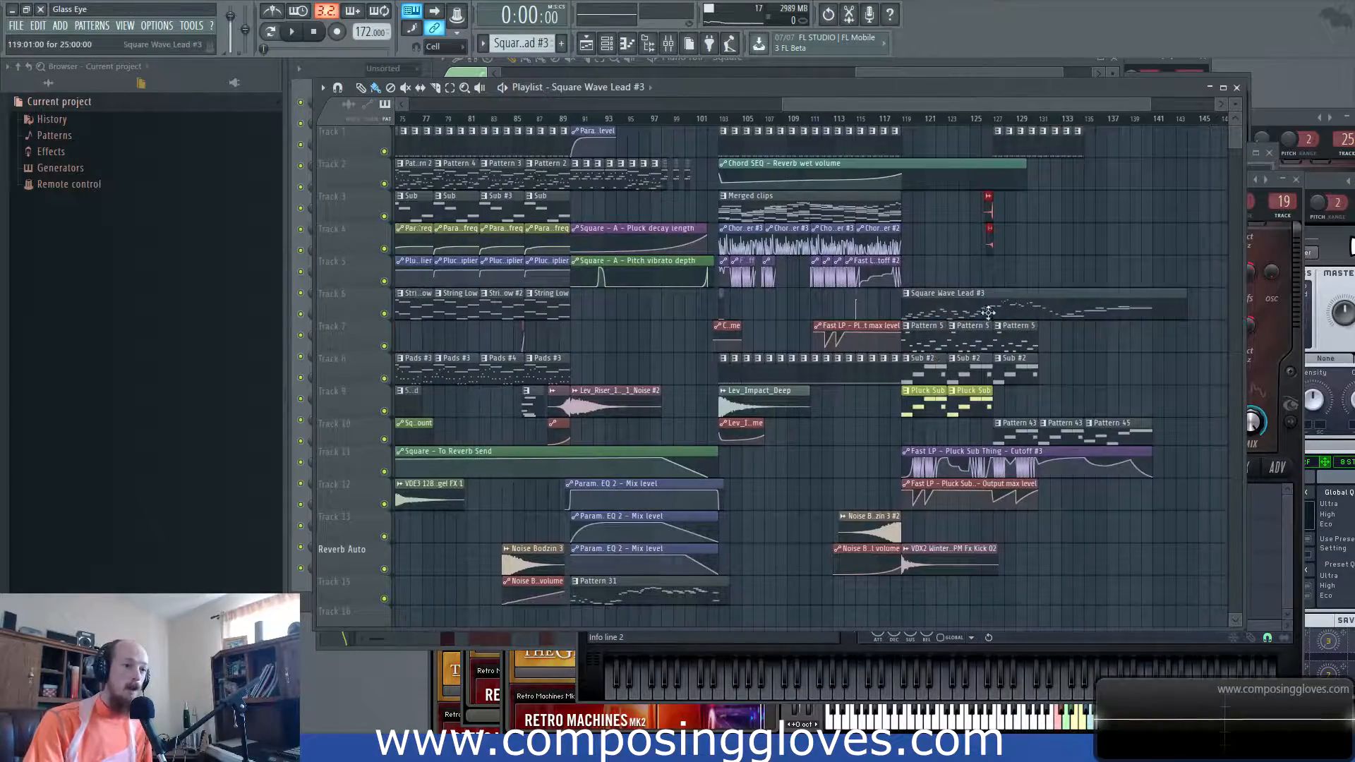
pyautogui.scroll(-8, 889, 239)
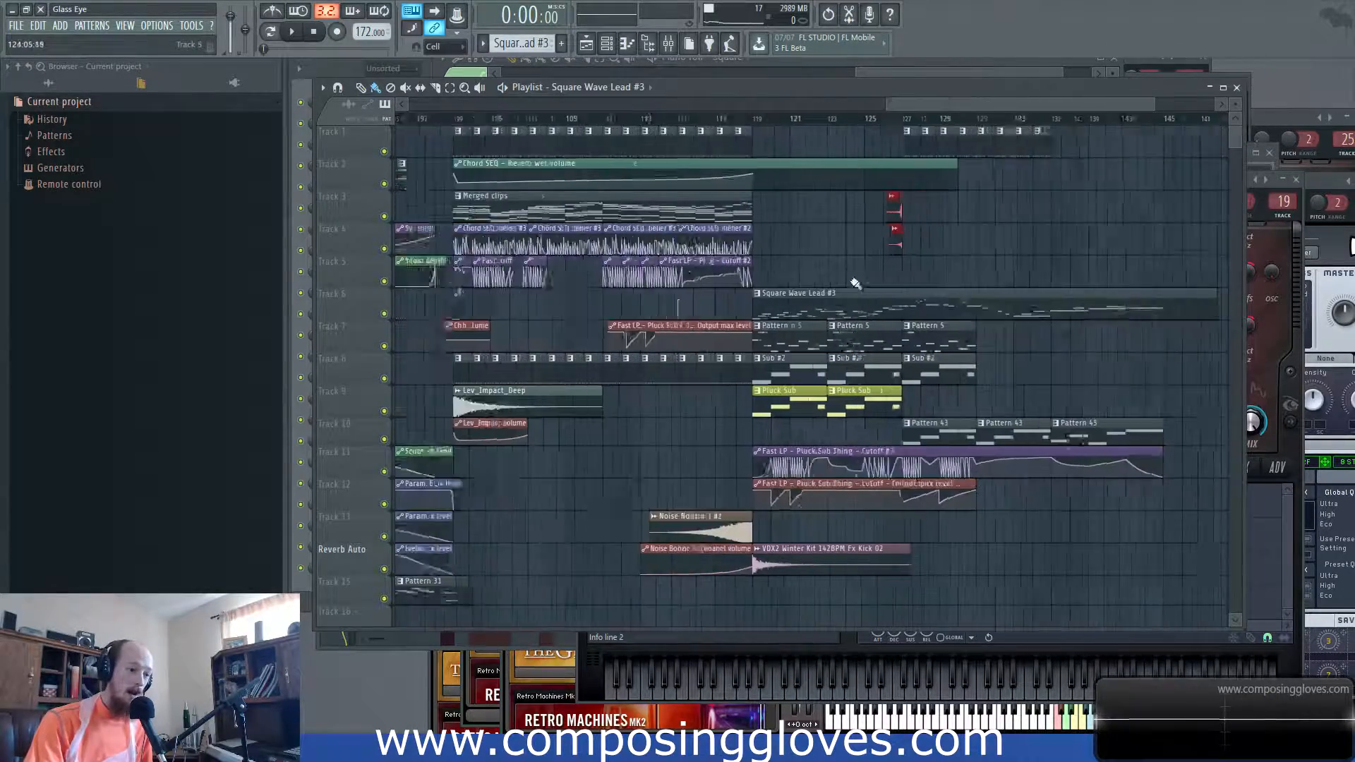
pyautogui.scroll(-10, 741, 332)
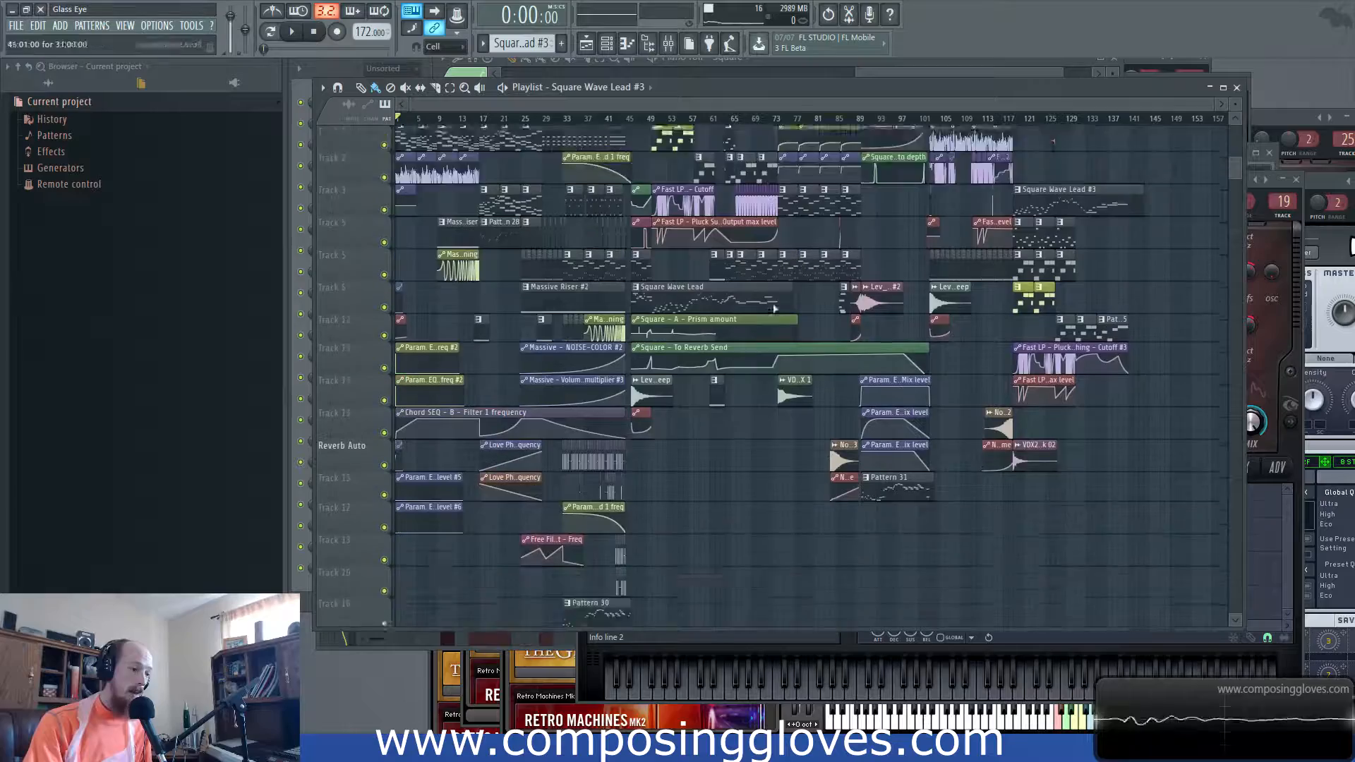
pyautogui.scroll(5, 712, 350)
pyautogui.scroll(4, 712, 353)
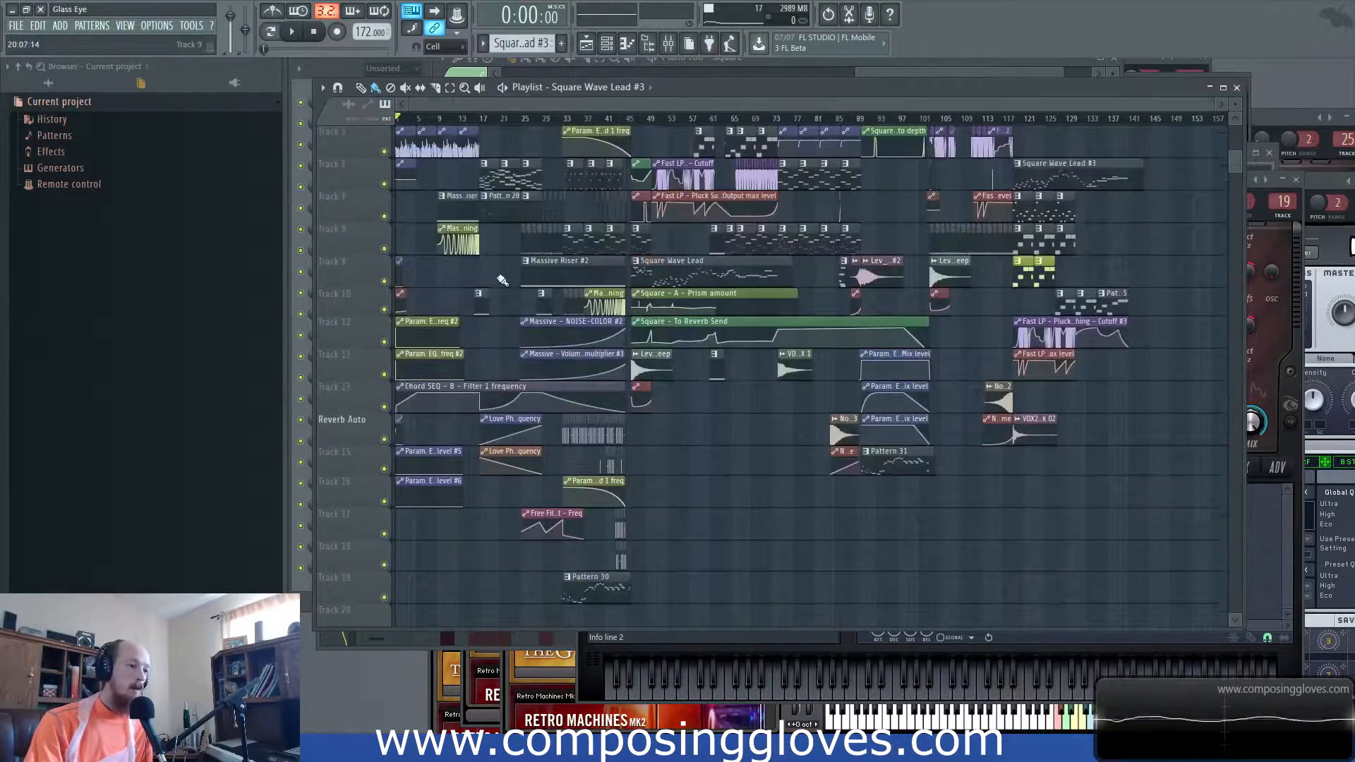
pyautogui.scroll(6, 661, 276)
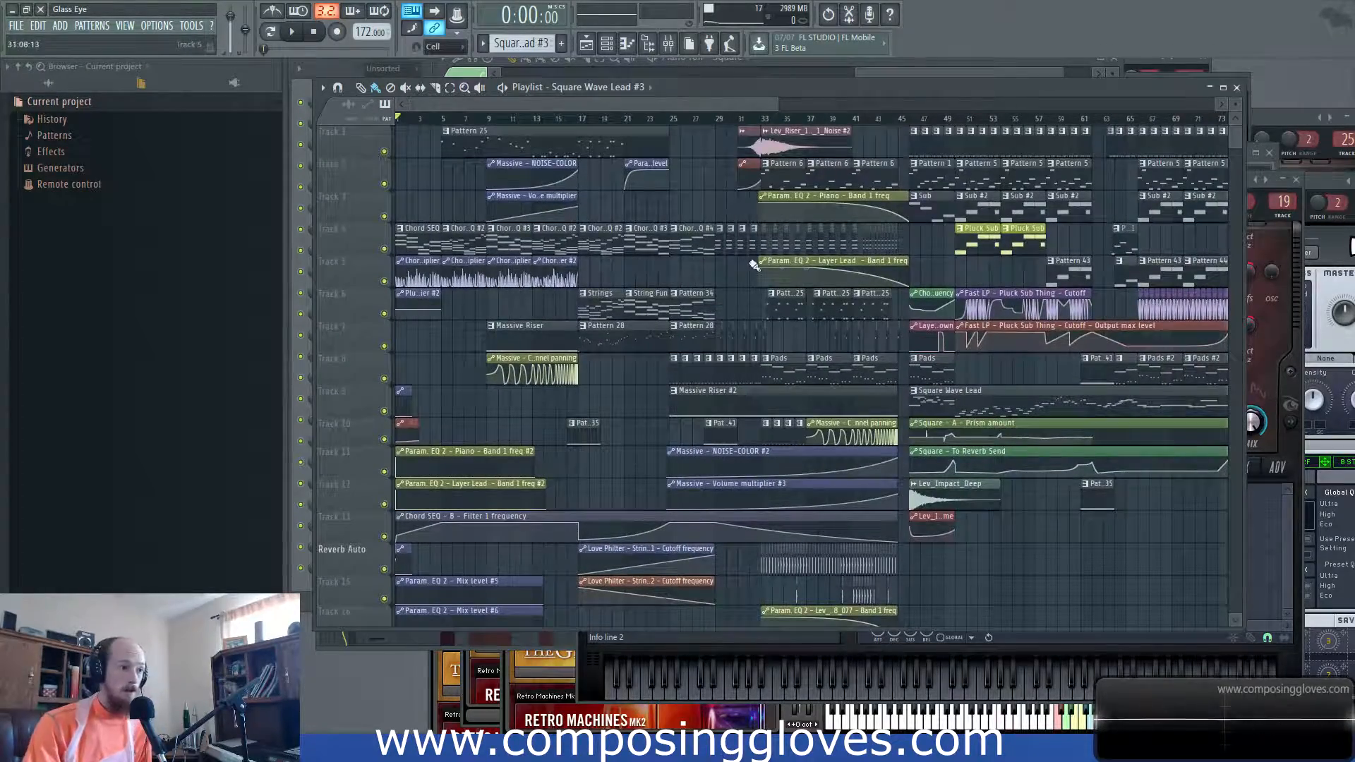
# - Examine the buildup from bar 27 to bar 45 and its transition into bar 46, including the lower automation tracks
pyautogui.scroll(6, 747, 265)
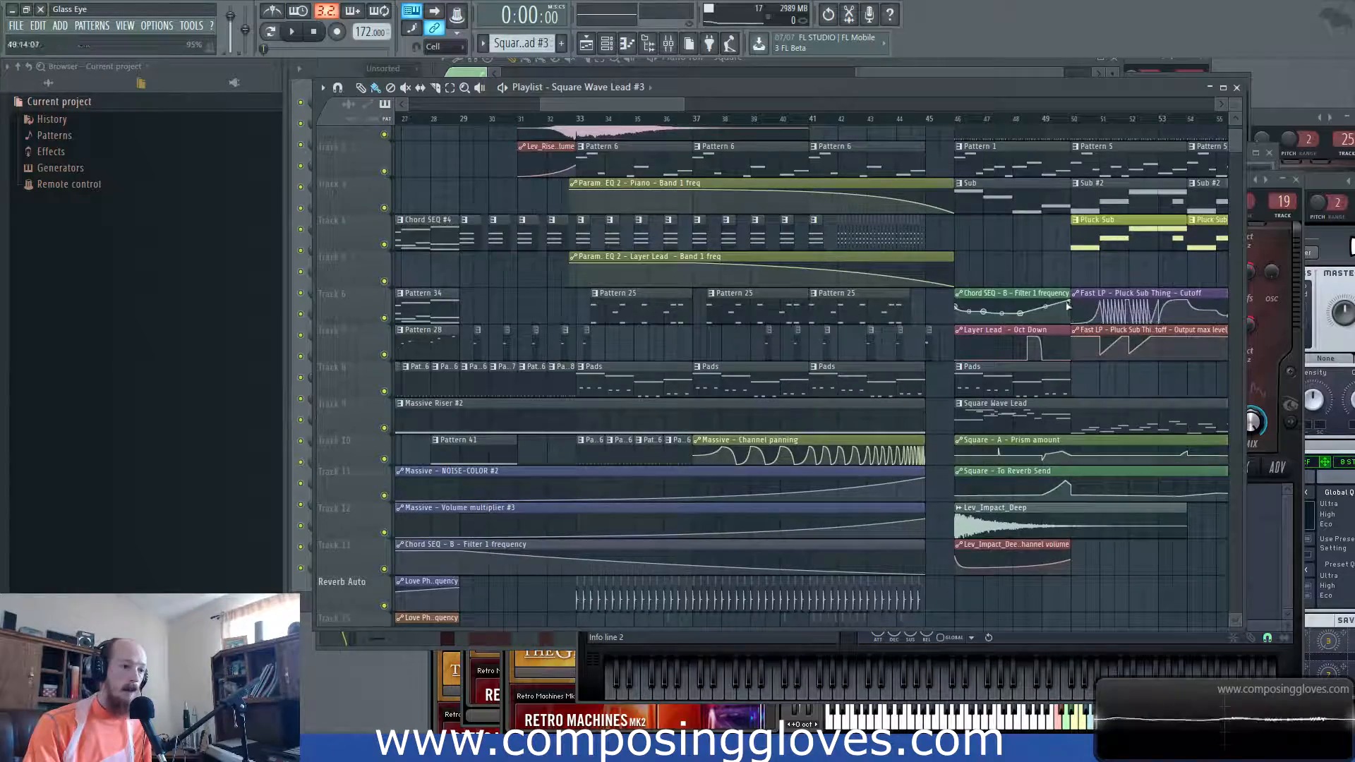
pyautogui.scroll(-5, 1068, 305)
pyautogui.scroll(4, 1016, 290)
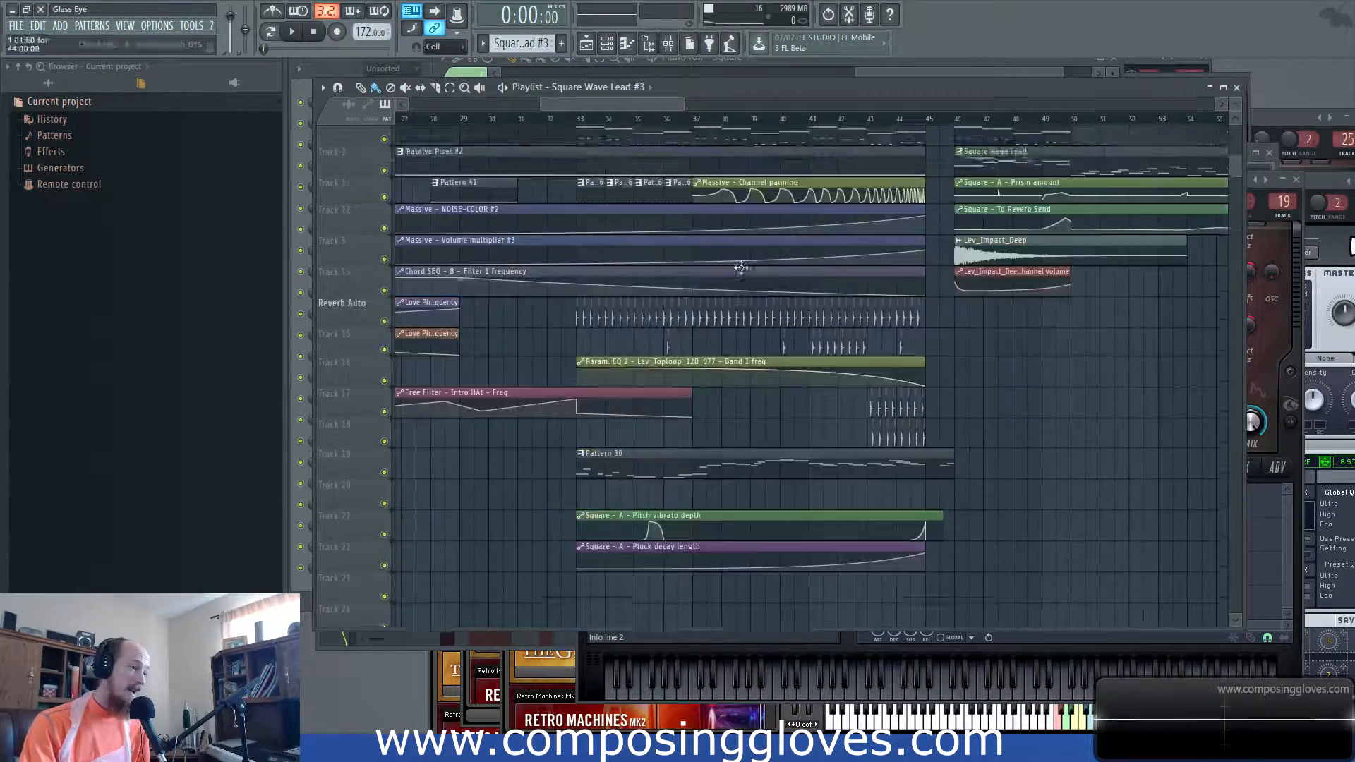
pyautogui.scroll(-5, 744, 255)
pyautogui.scroll(-4, 744, 256)
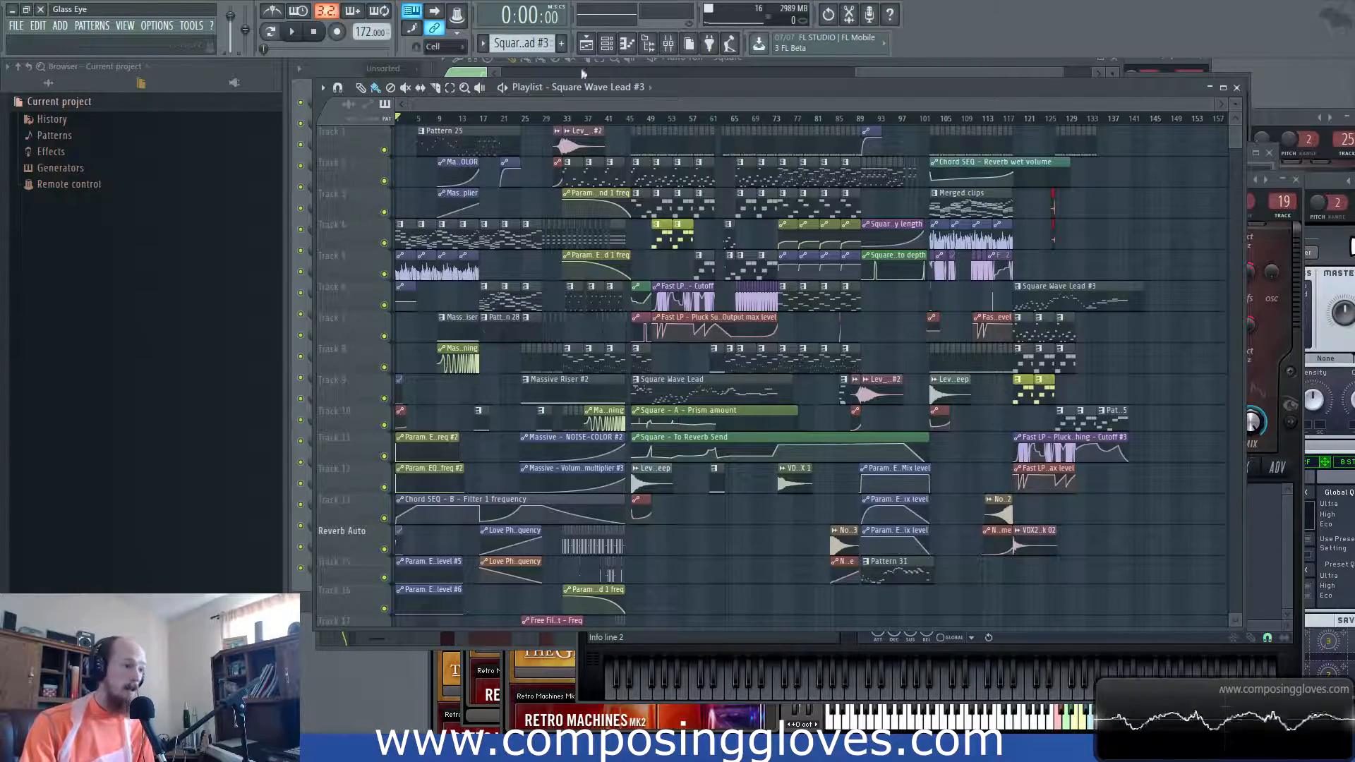
# - Show the mixer, bring the playlist back to the front, and select the Merged clips clip at bar 103
pyautogui.click(668, 44)
pyautogui.click(813, 105)
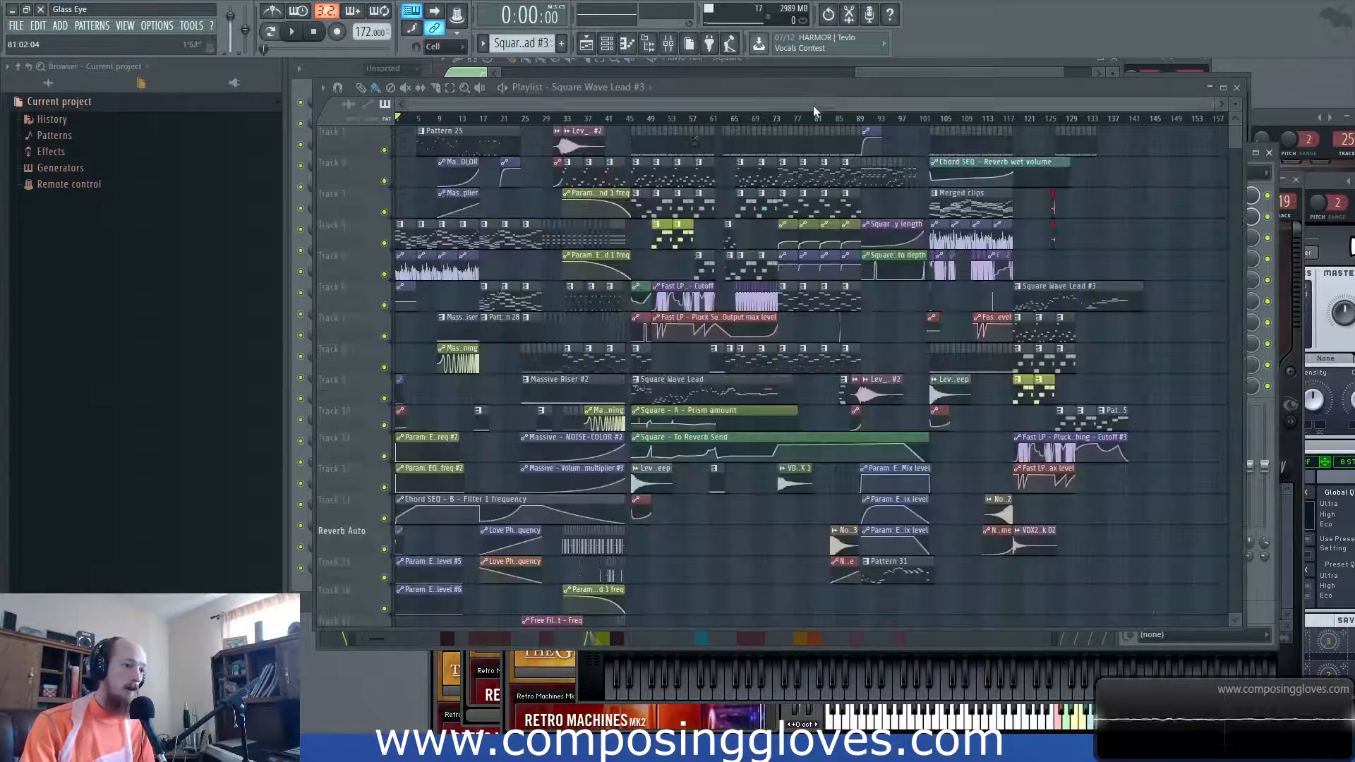
pyautogui.scroll(5, 676, 204)
pyautogui.hscroll(-3, 621, 163)
pyautogui.moveTo(591, 136); pyautogui.dragTo(1073, 114)
pyautogui.scroll(-4, 589, 260)
pyautogui.moveTo(589, 260); pyautogui.dragTo(361, 264)
pyautogui.moveTo(1068, 281); pyautogui.dragTo(875, 285)
pyautogui.moveTo(918, 206); pyautogui.dragTo(1051, 209)
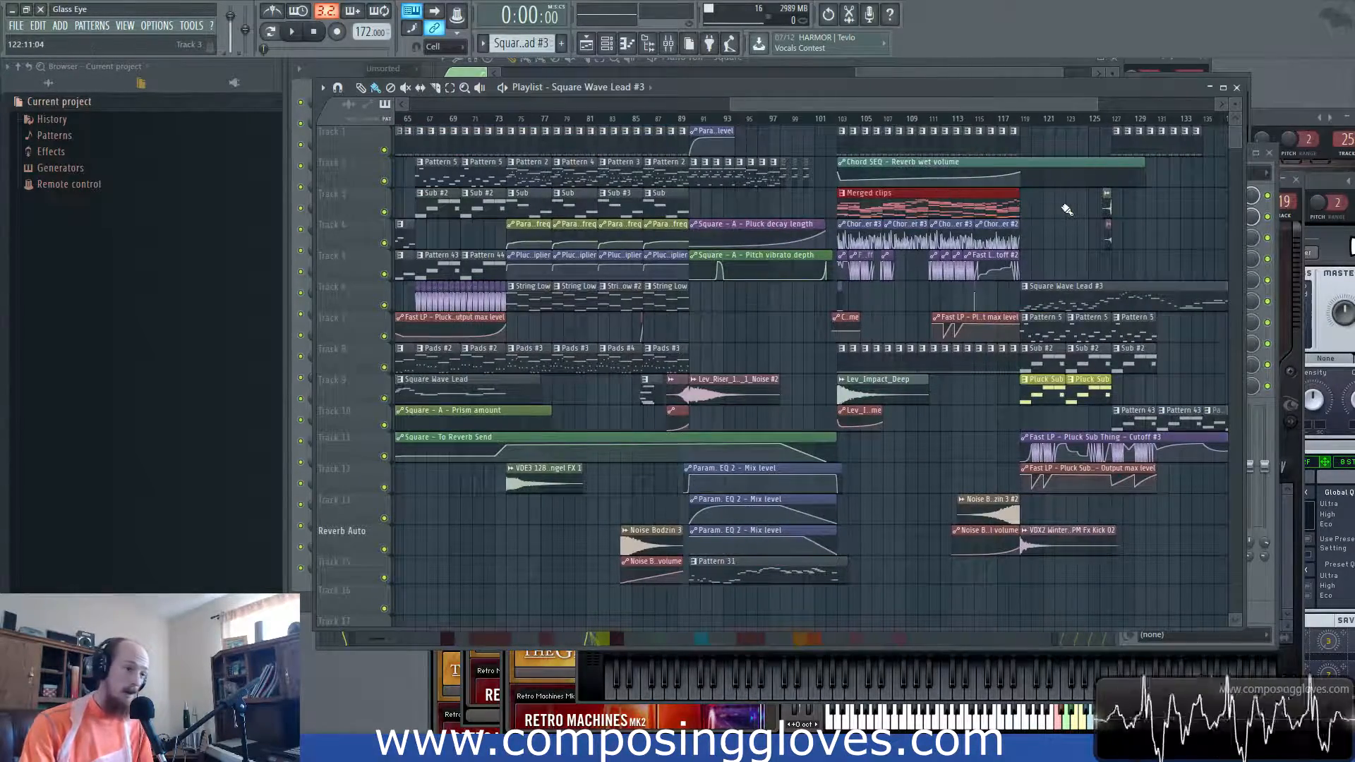
# - Review the Pads clips from about bar 61 to bar 89 against the full arrangement and clear the clip selection
pyautogui.scroll(-3, 919, 198)
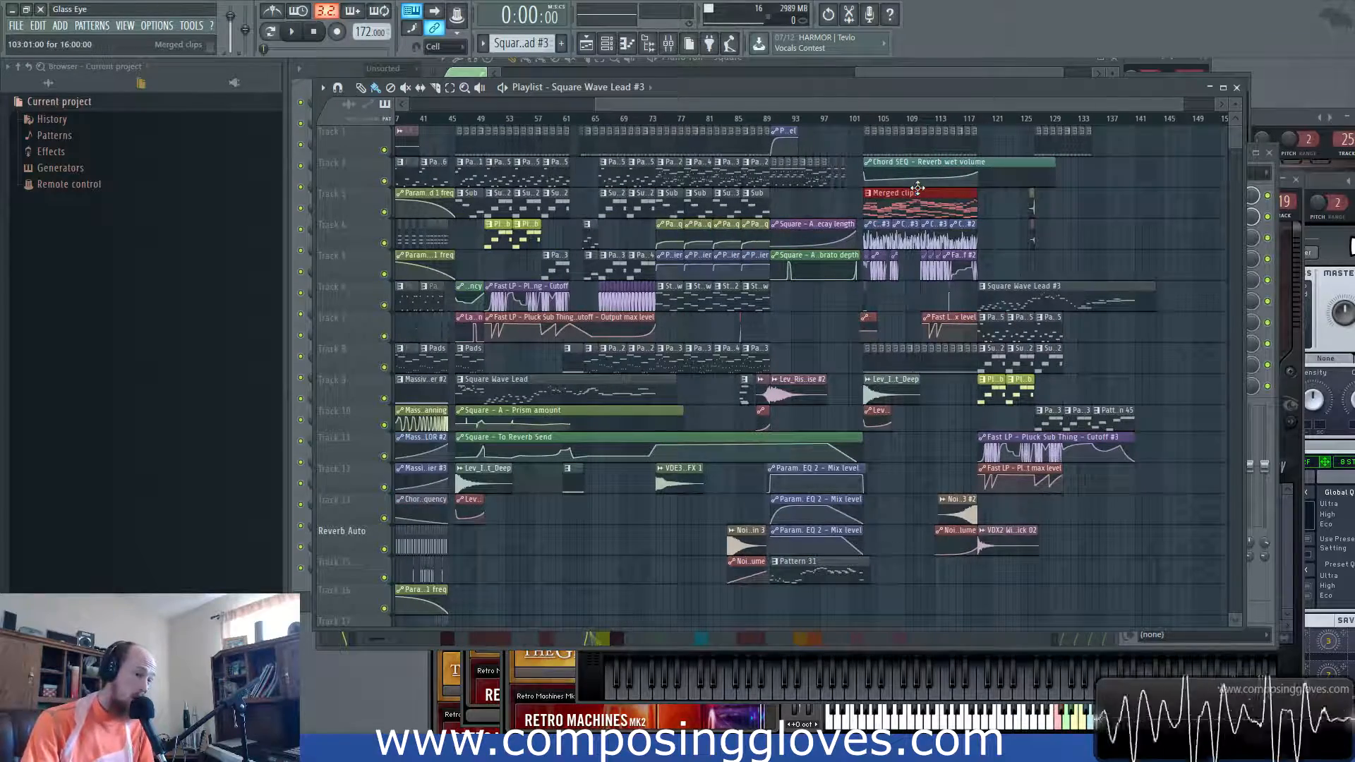
pyautogui.scroll(-2, 918, 187)
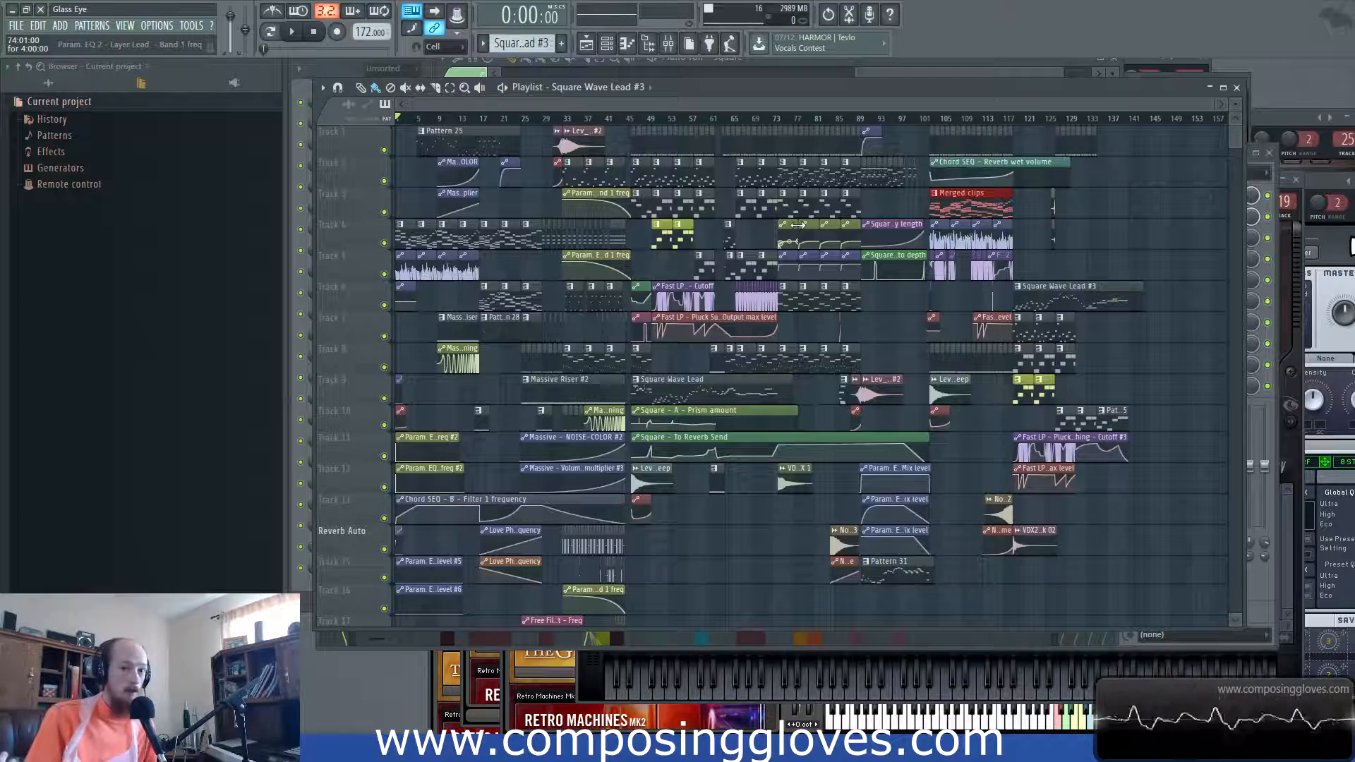
pyautogui.scroll(5, 780, 360)
pyautogui.moveTo(776, 361); pyautogui.dragTo(995, 361)
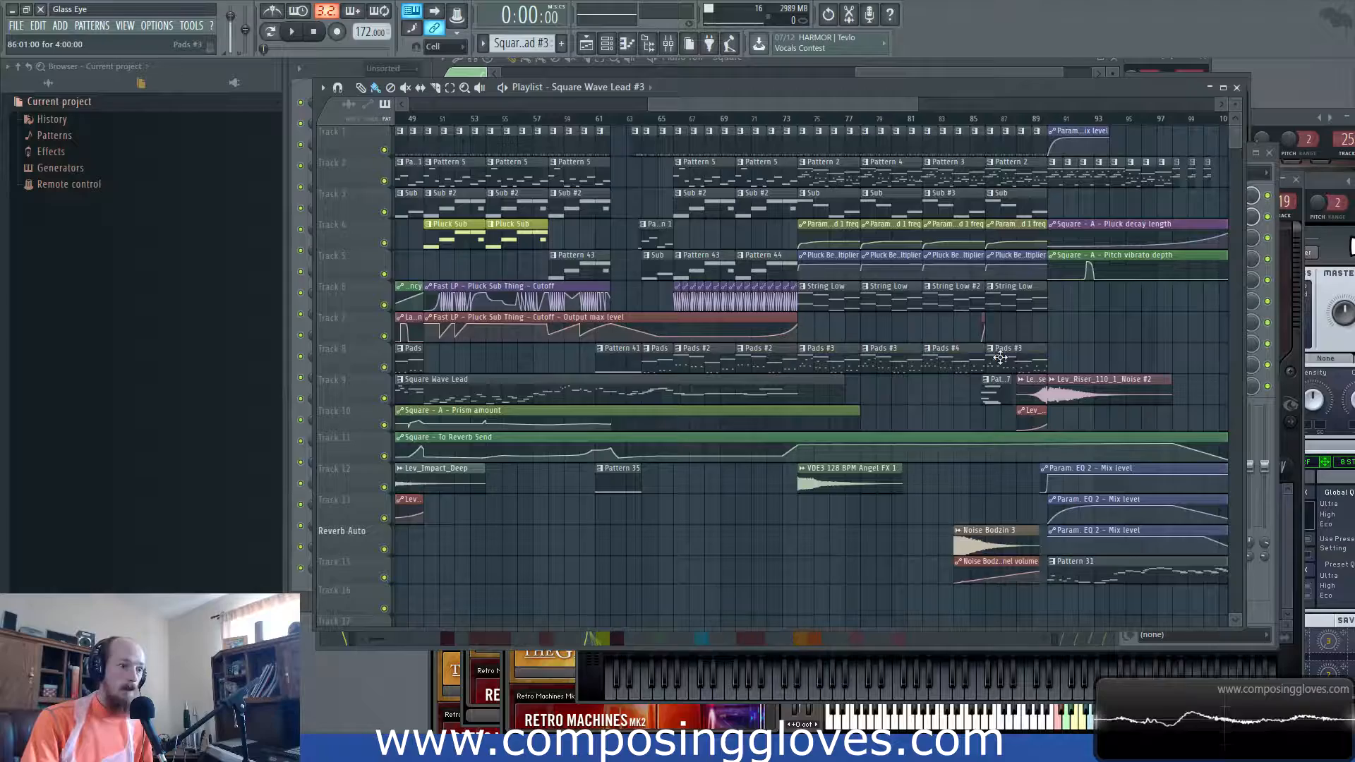
pyautogui.scroll(-5, 974, 355)
pyautogui.scroll(-1, 974, 354)
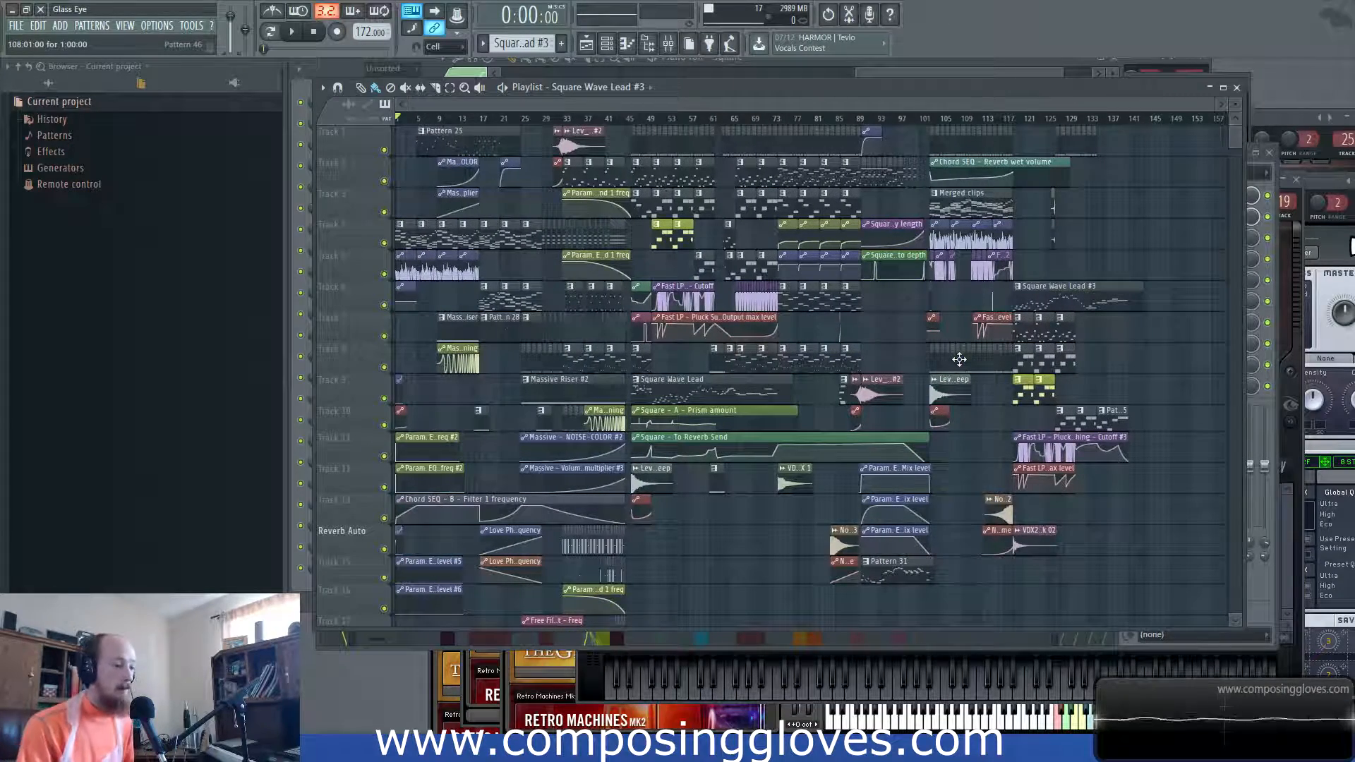